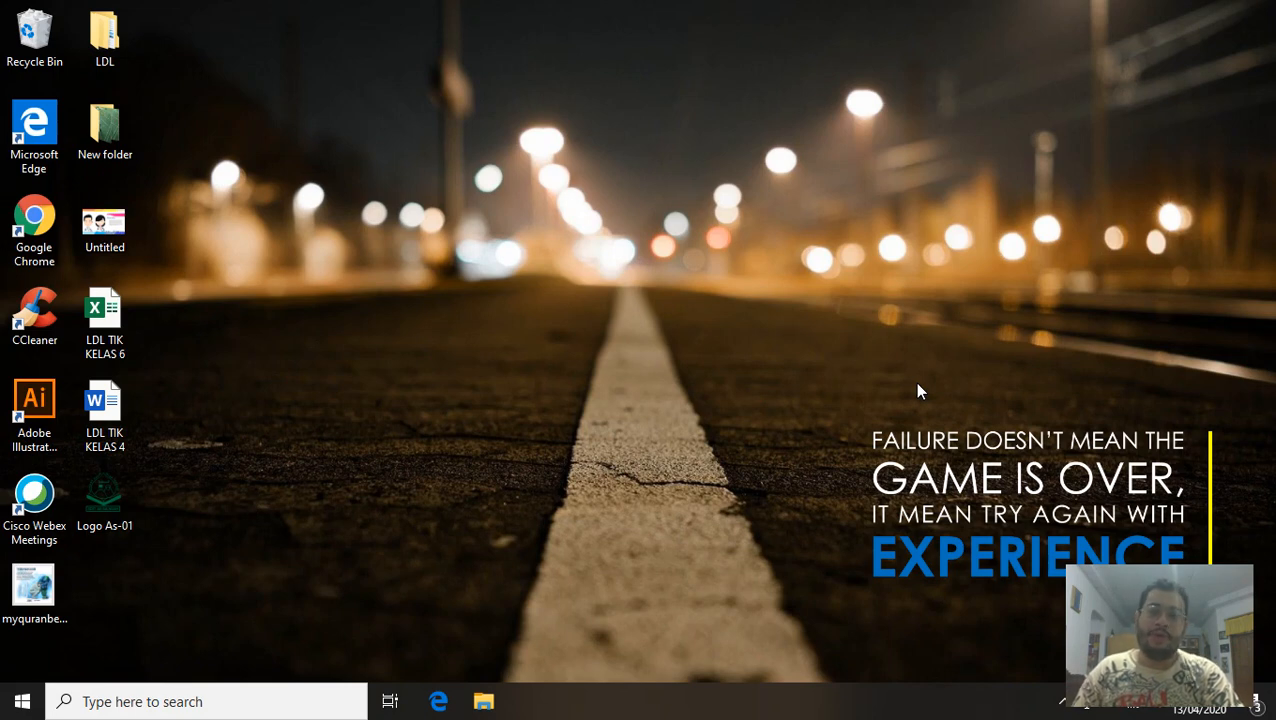
# Open the Windows search panel from the taskbar search box.
pyautogui.click(259, 702)
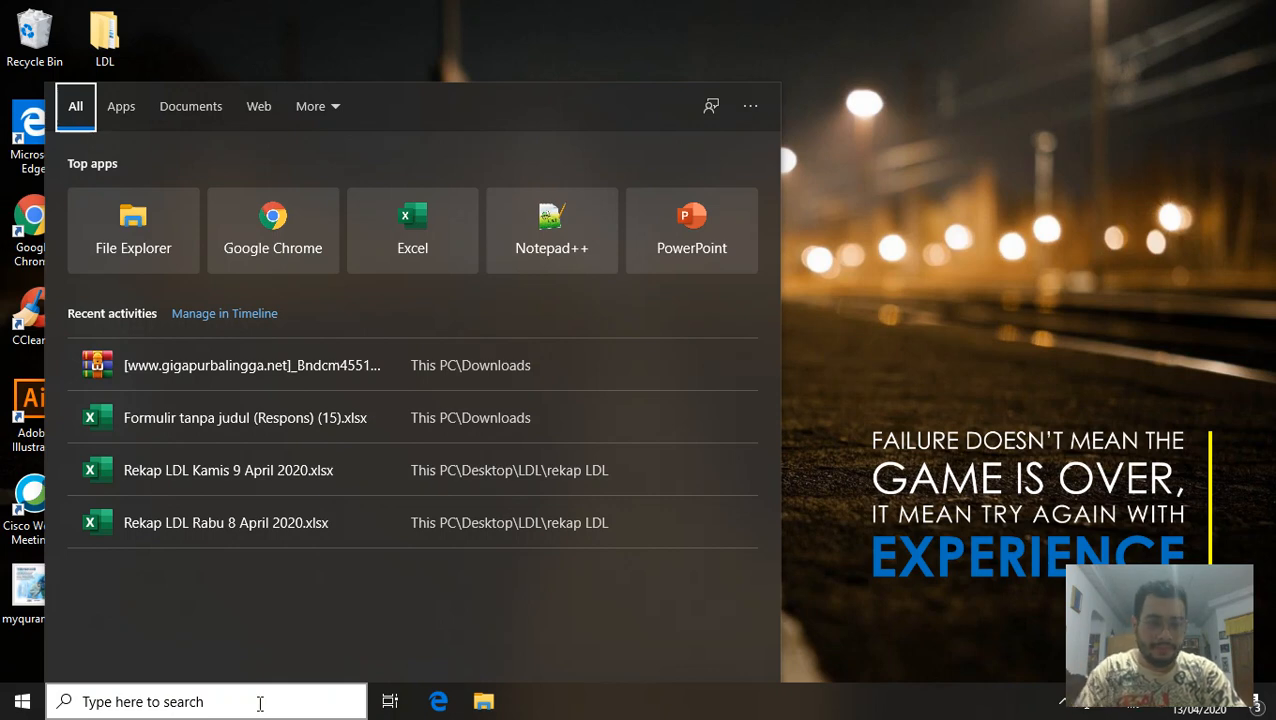
# Search for 'wordpad' and launch it to get a blank document.
pyautogui.write('word')
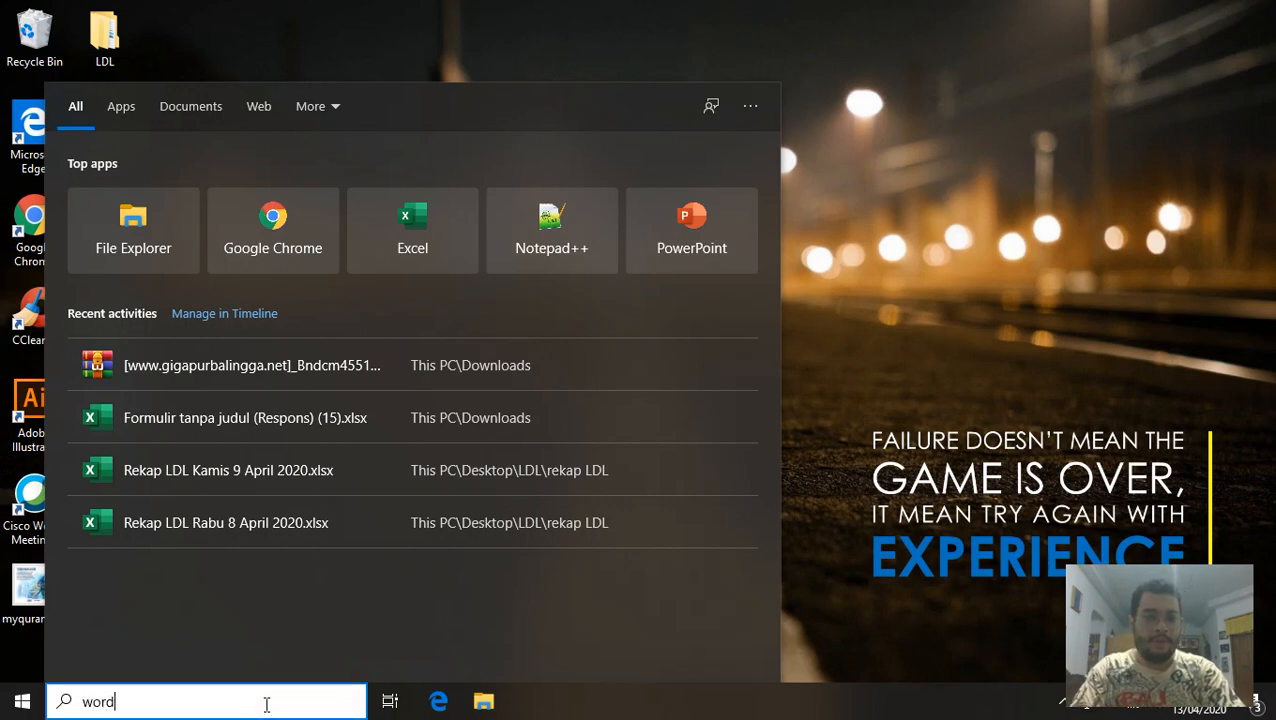
pyautogui.write('pad')
pyautogui.press('Return')
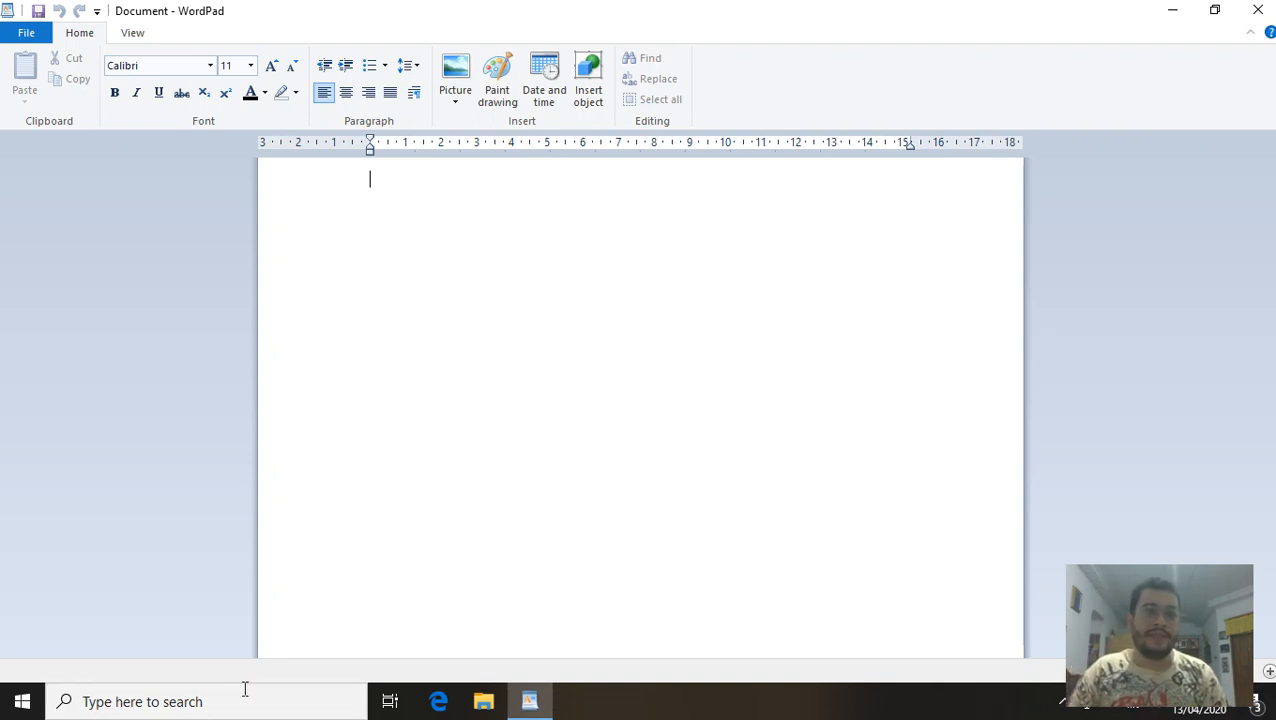
# Raise the font size from 11 to 20 with Grow Font, leaving bold off.
pyautogui.click(271, 66)
pyautogui.click(271, 66)
pyautogui.click(271, 66)
pyautogui.click(271, 66)
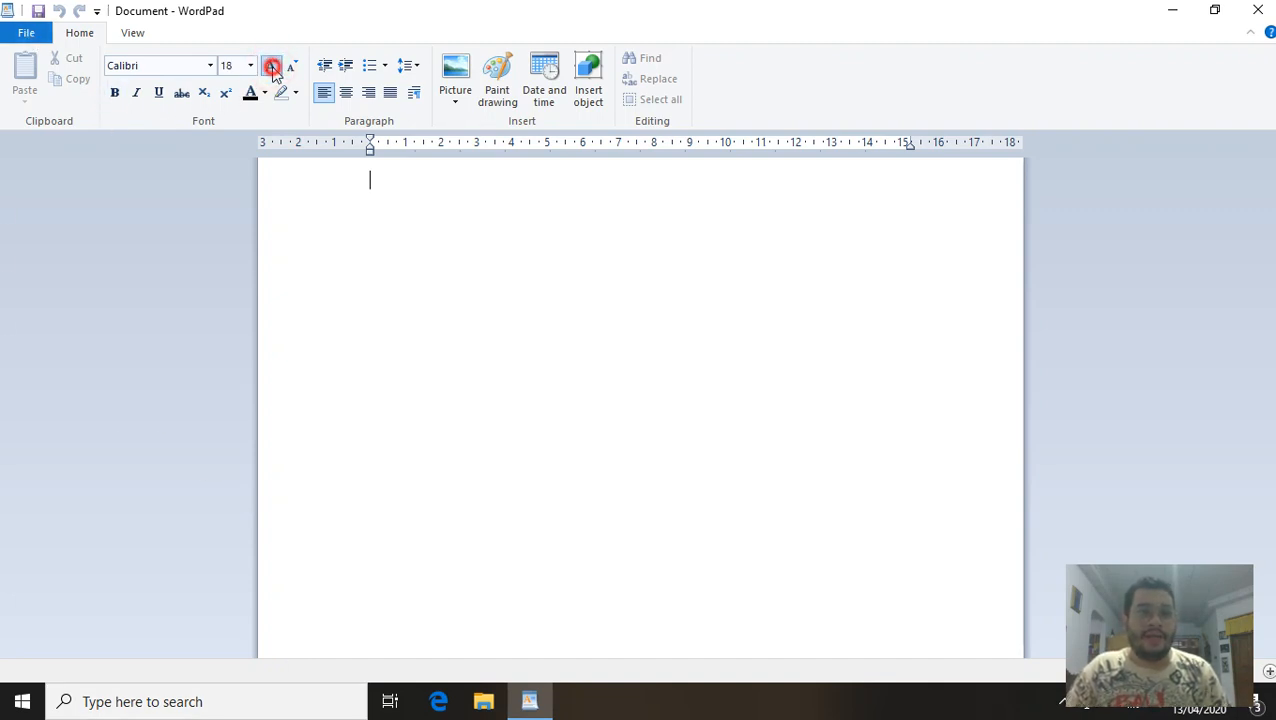
pyautogui.click(271, 66)
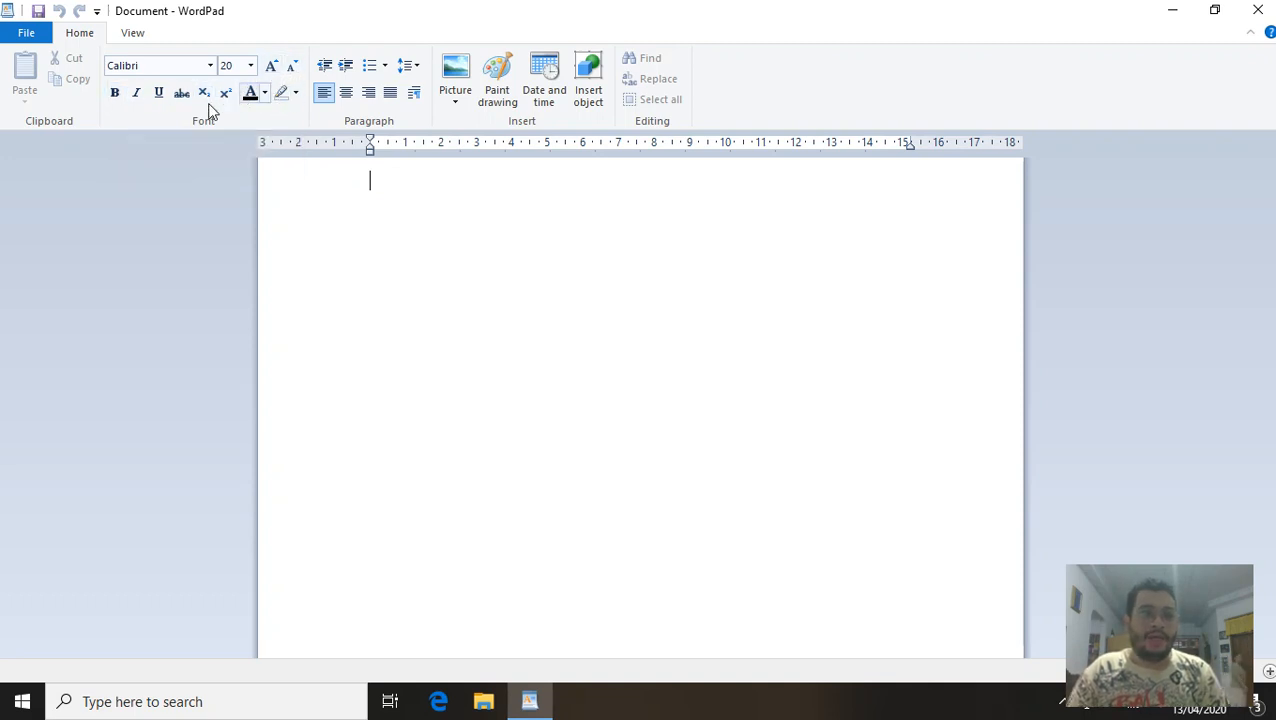
pyautogui.click(114, 93)
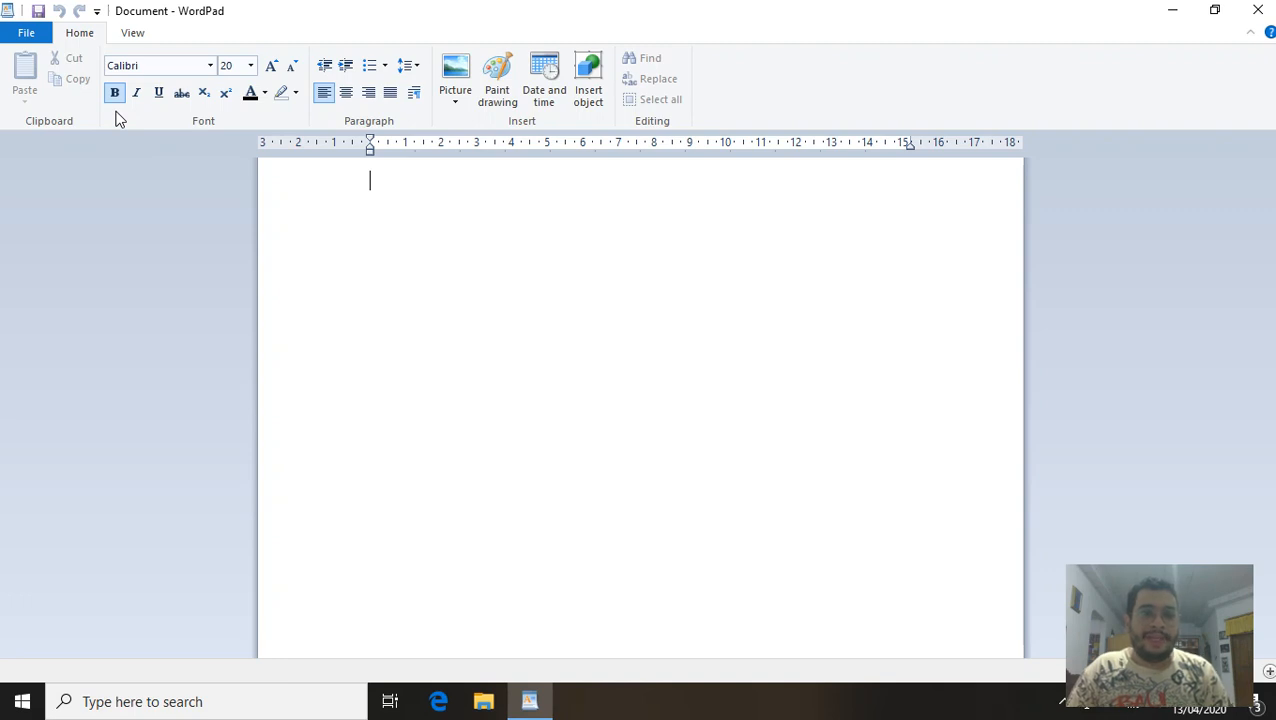
pyautogui.click(115, 95)
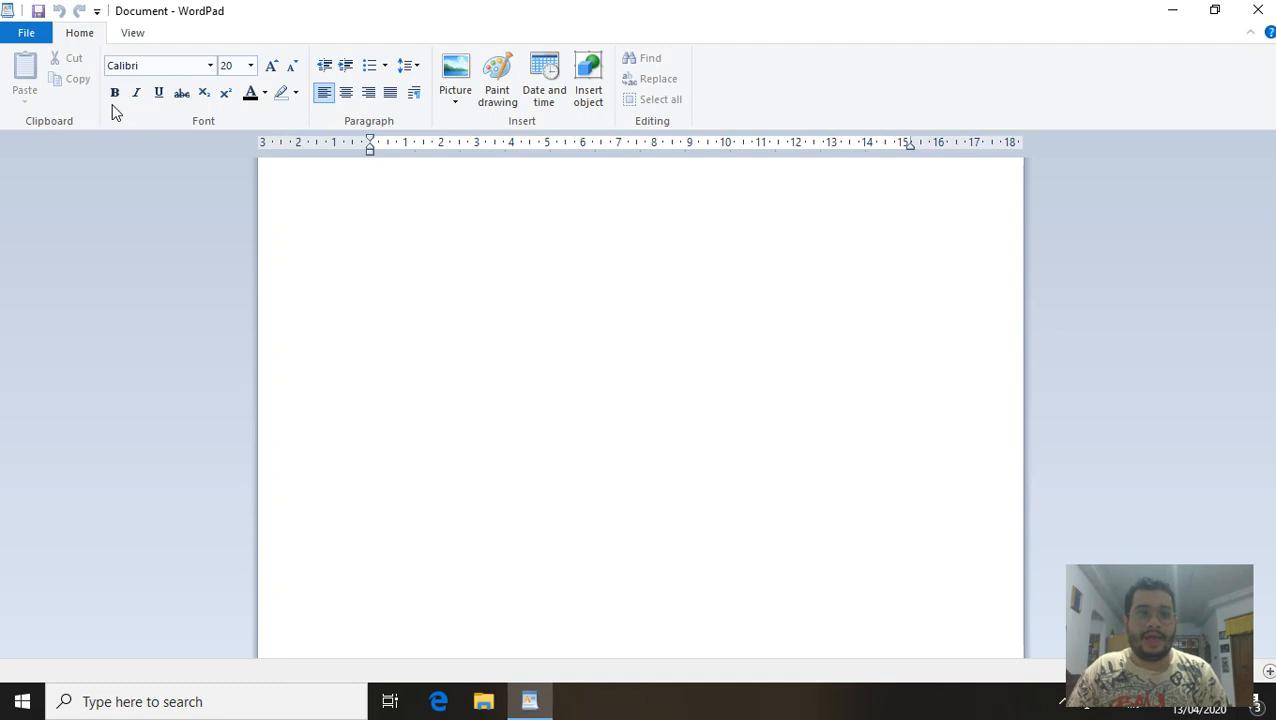
# Type 'Bold = Untuk Menebalkan huruf atau text' with a bold example line 'Tulisan ini menjadi tebal'.
pyautogui.write('B')
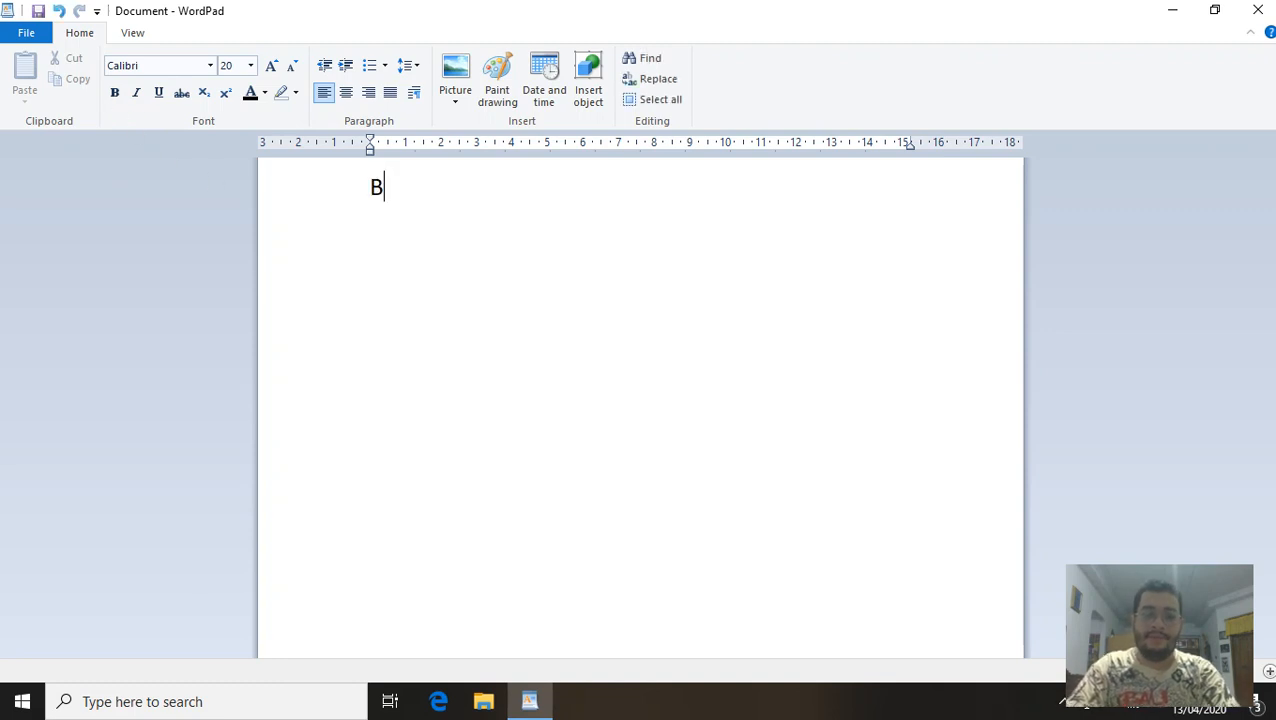
pyautogui.write('old = ')
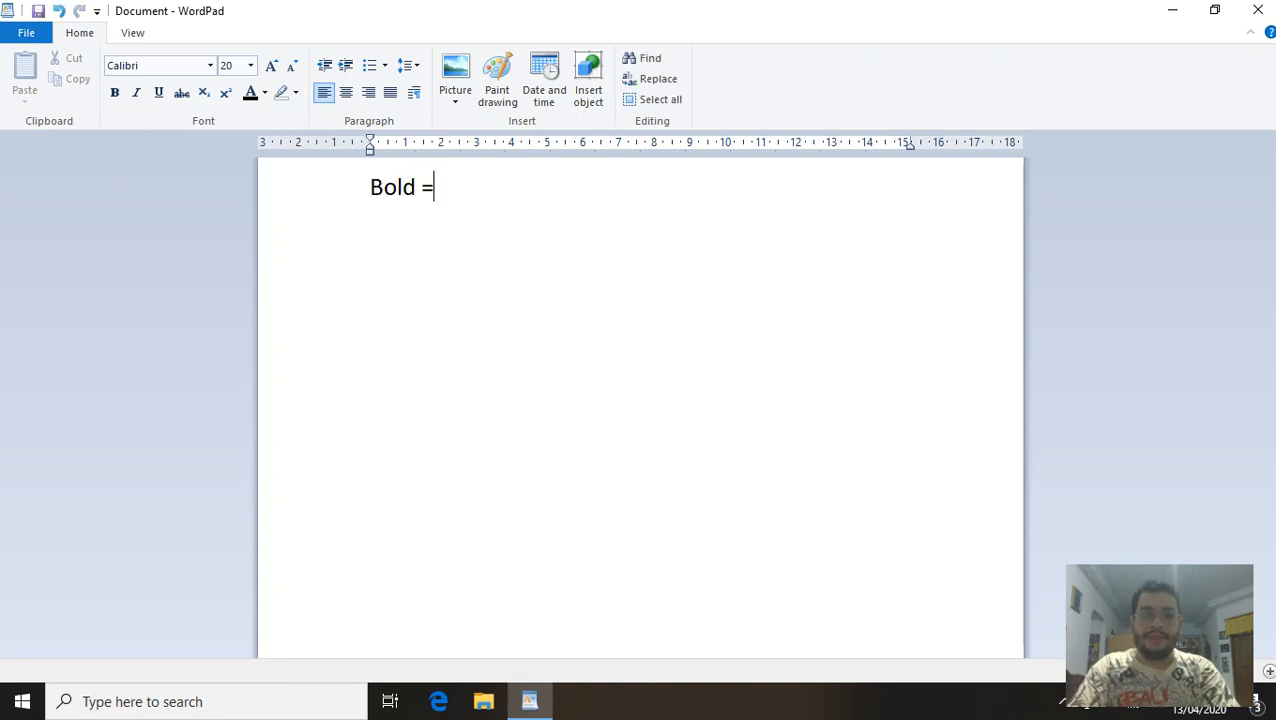
pyautogui.write('Untuk ')
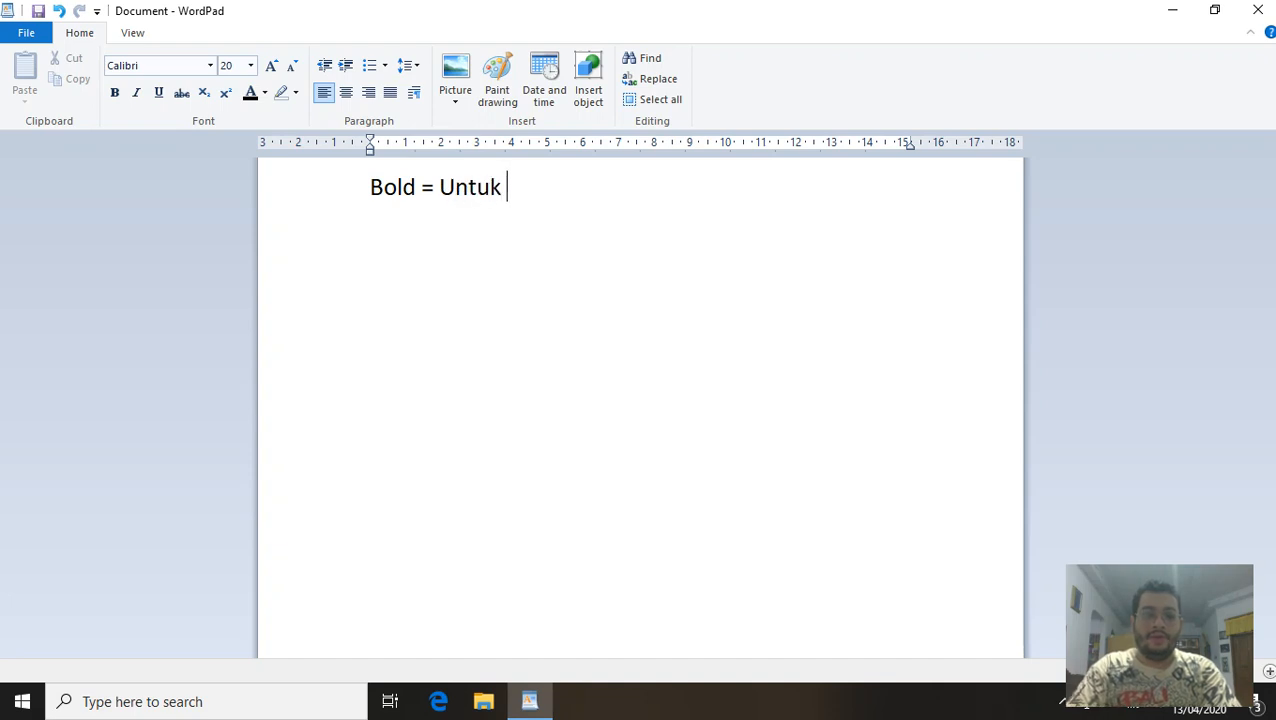
pyautogui.write('Menebalka')
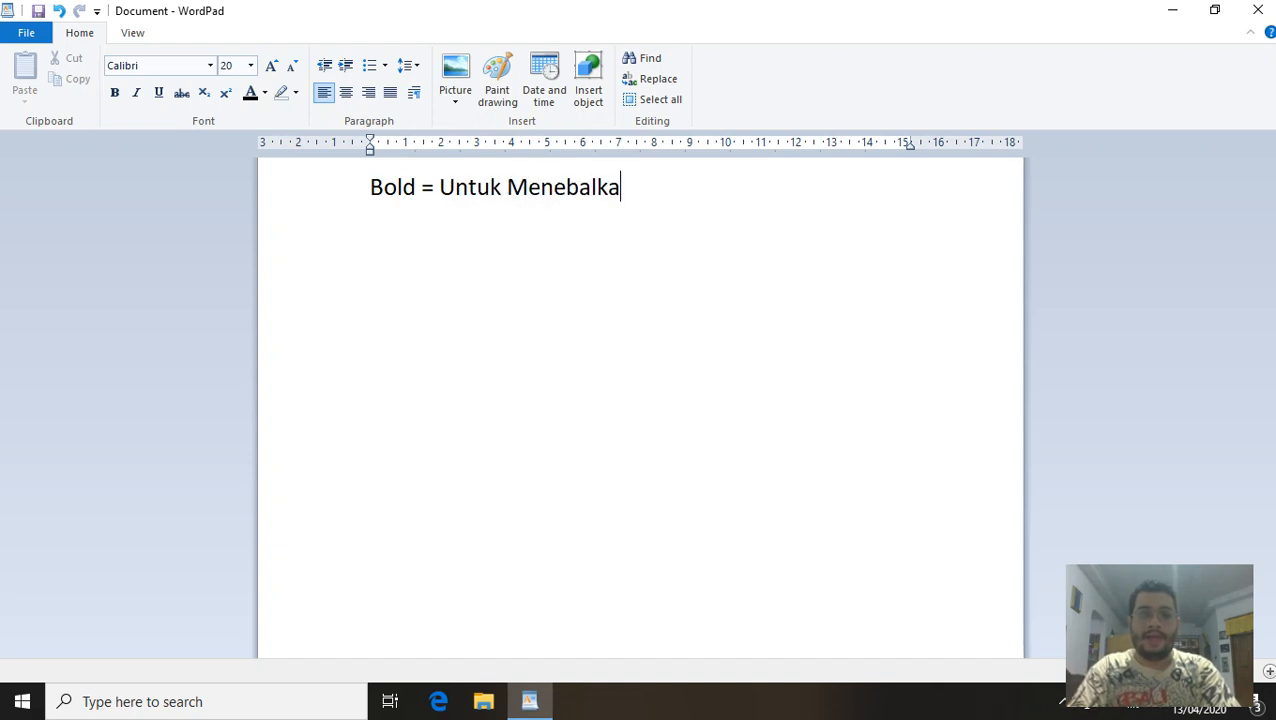
pyautogui.write('n hu')
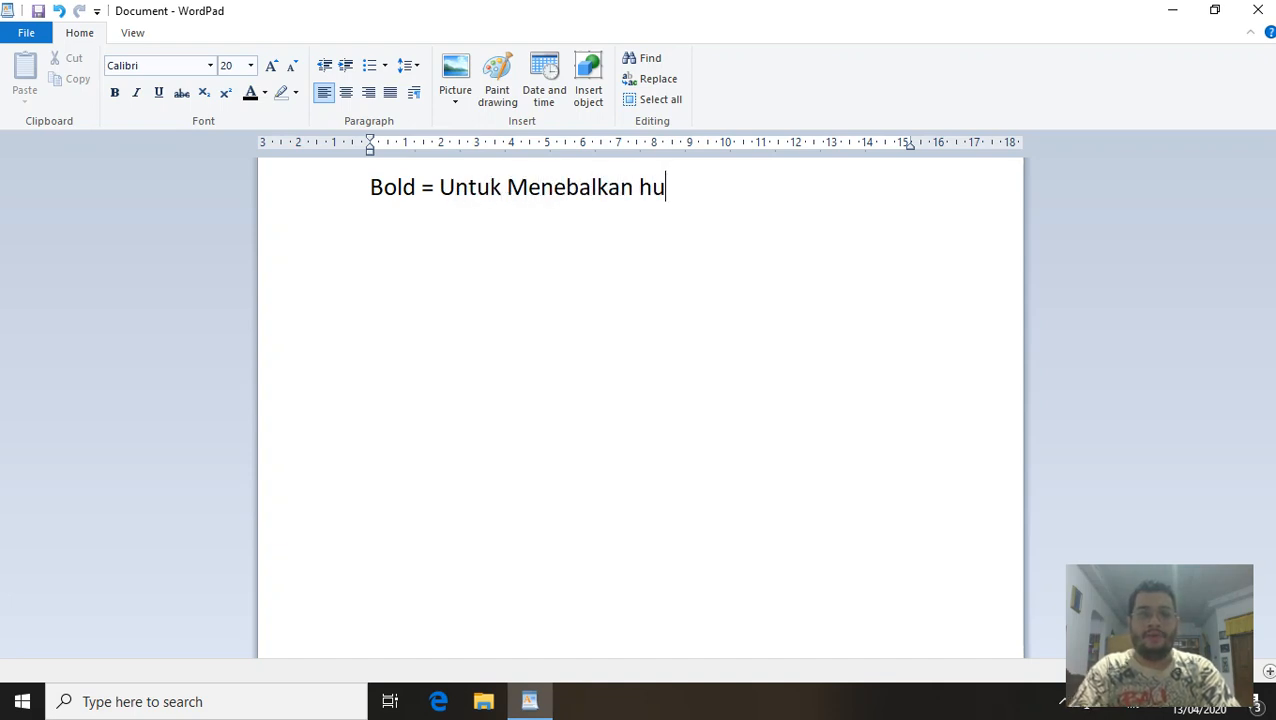
pyautogui.write('ruf')
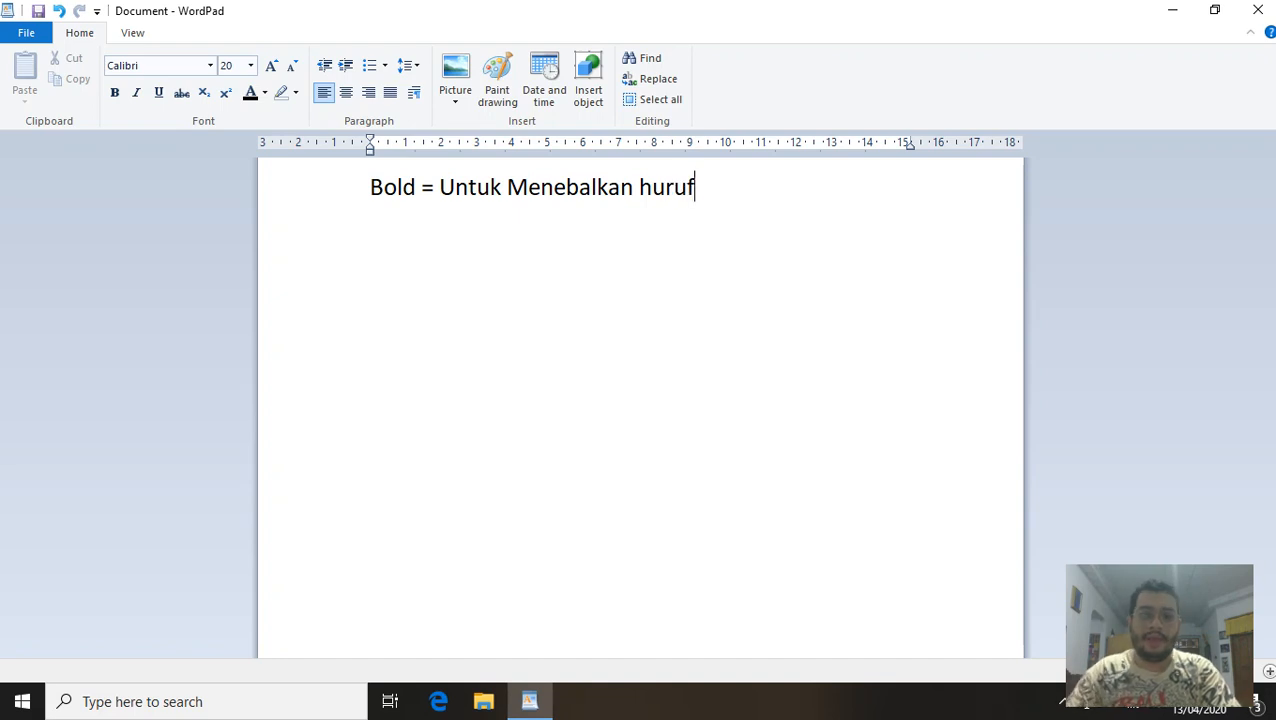
pyautogui.write(' atau tex')
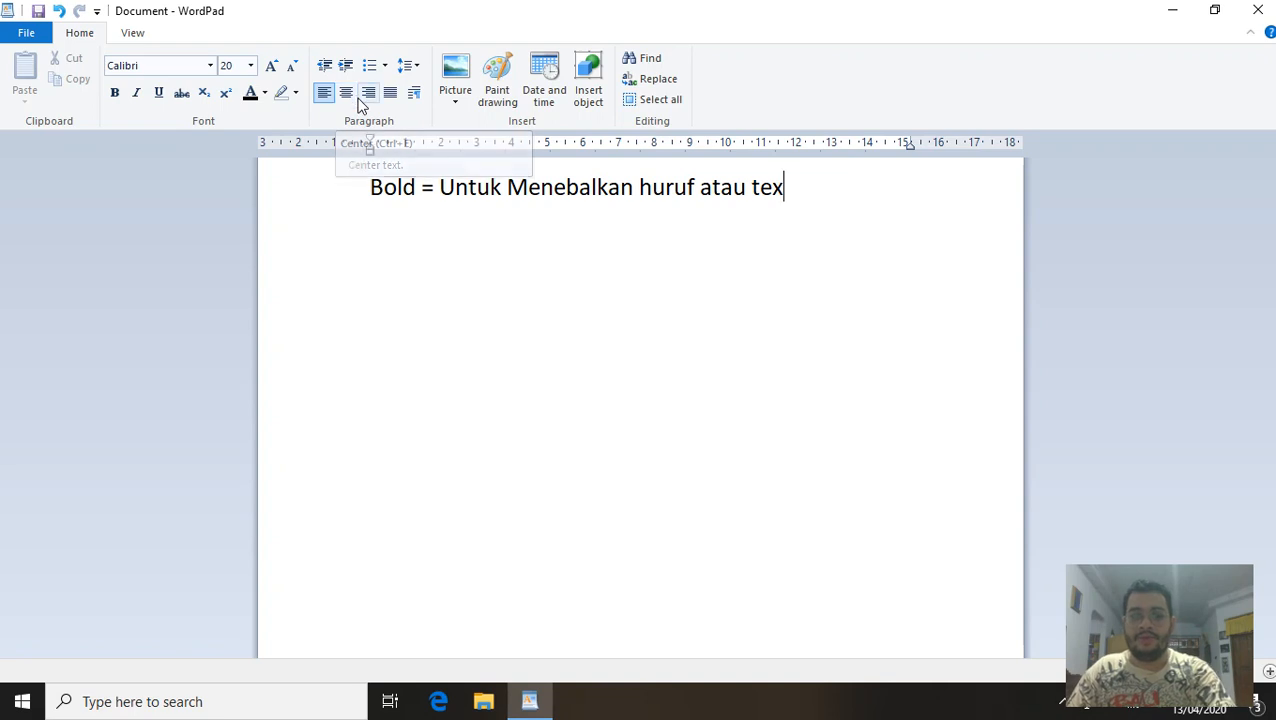
pyautogui.write('t')
pyautogui.press('Return')
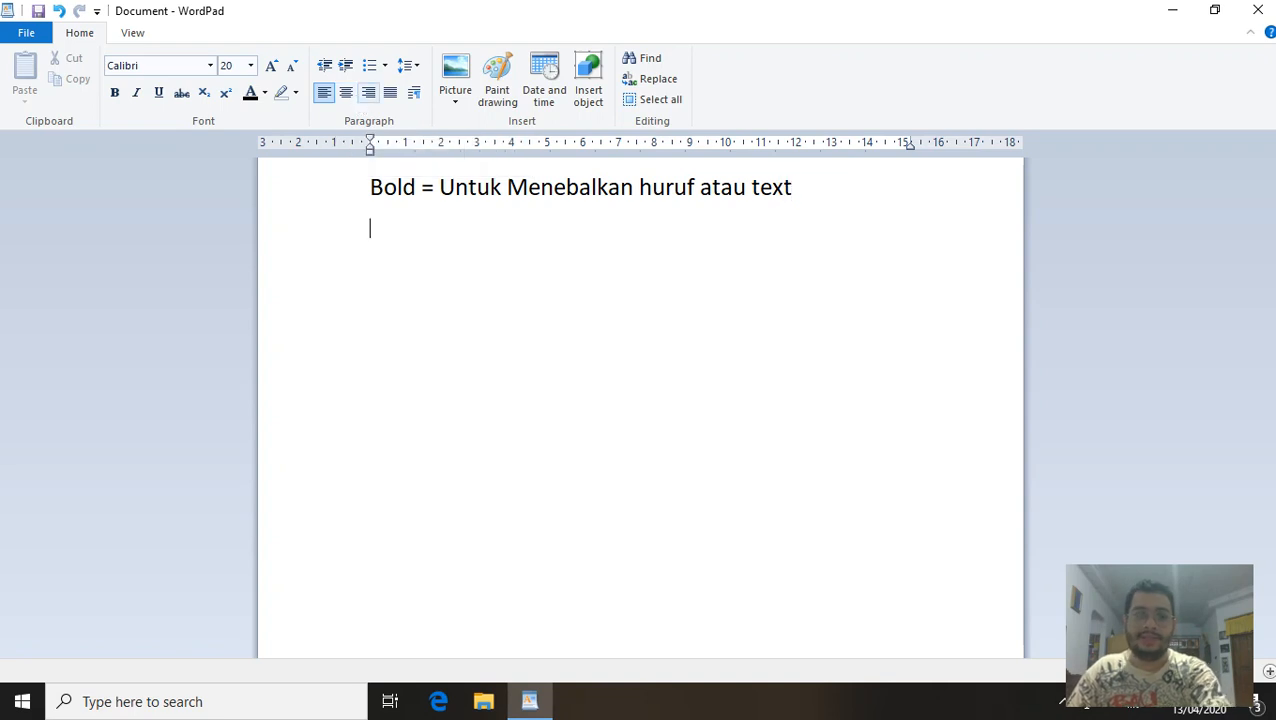
pyautogui.click(114, 93)
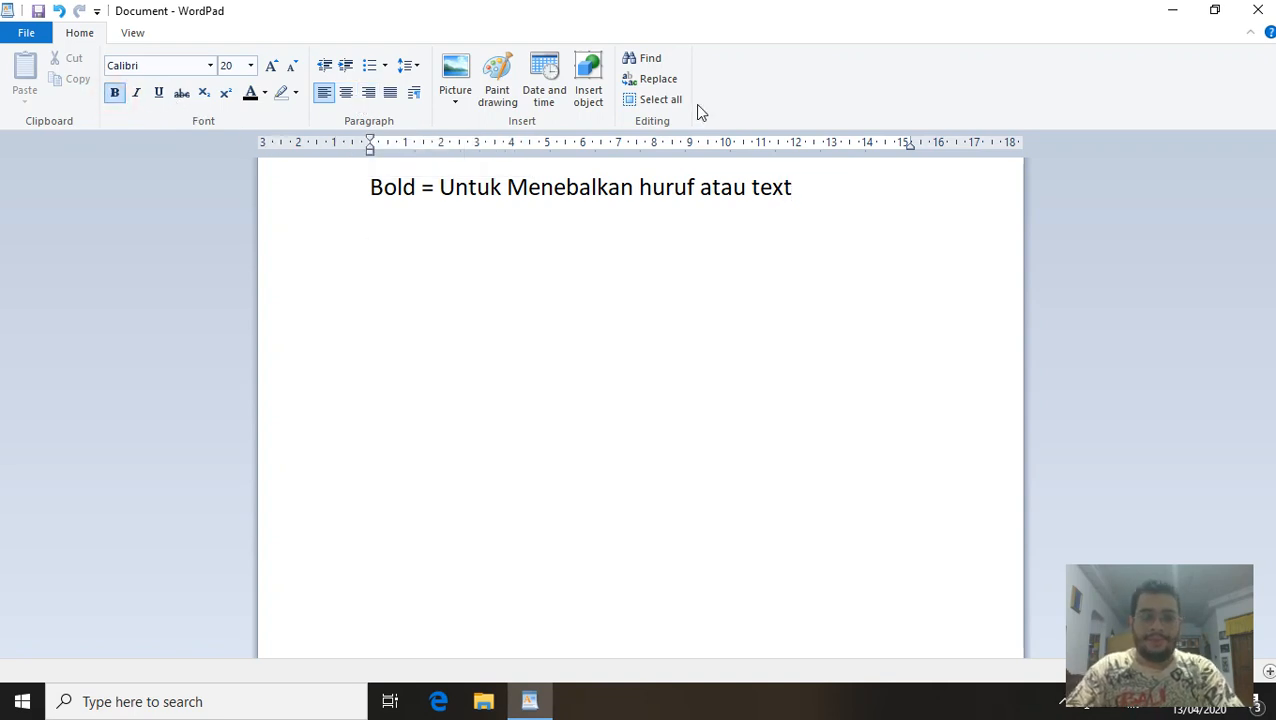
pyautogui.write('Tulisan ini')
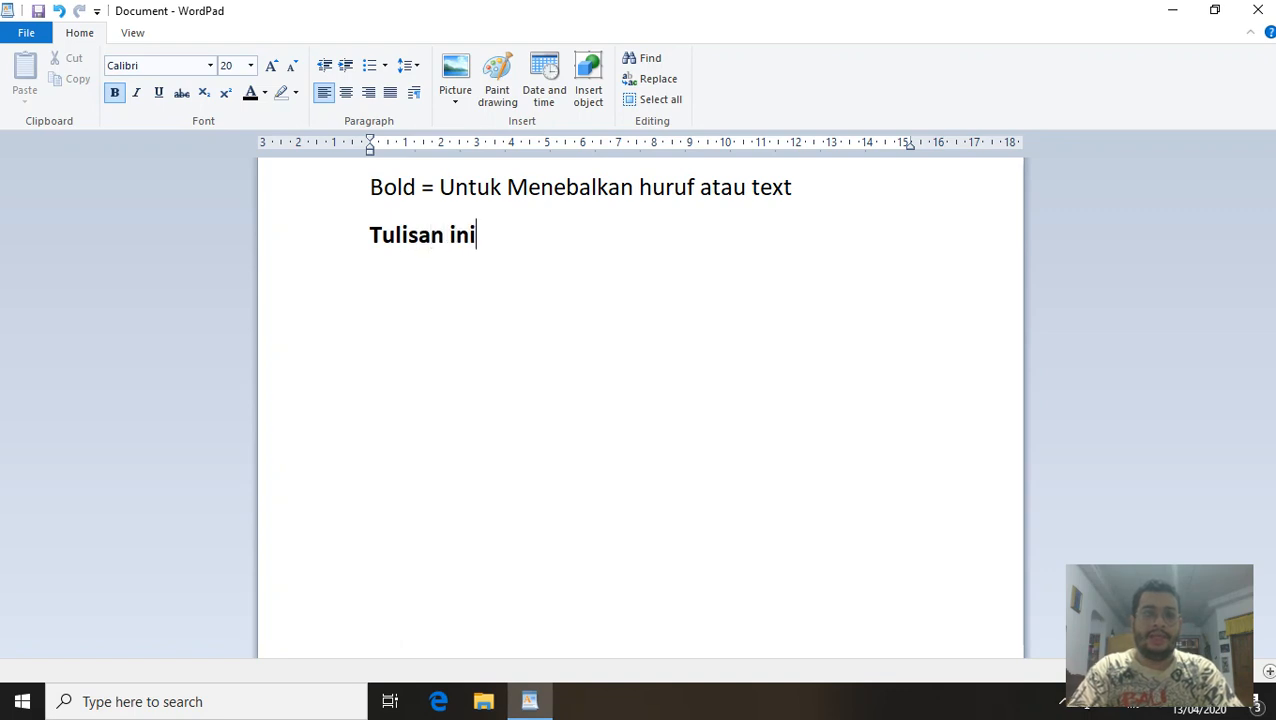
pyautogui.write(' menjadi te')
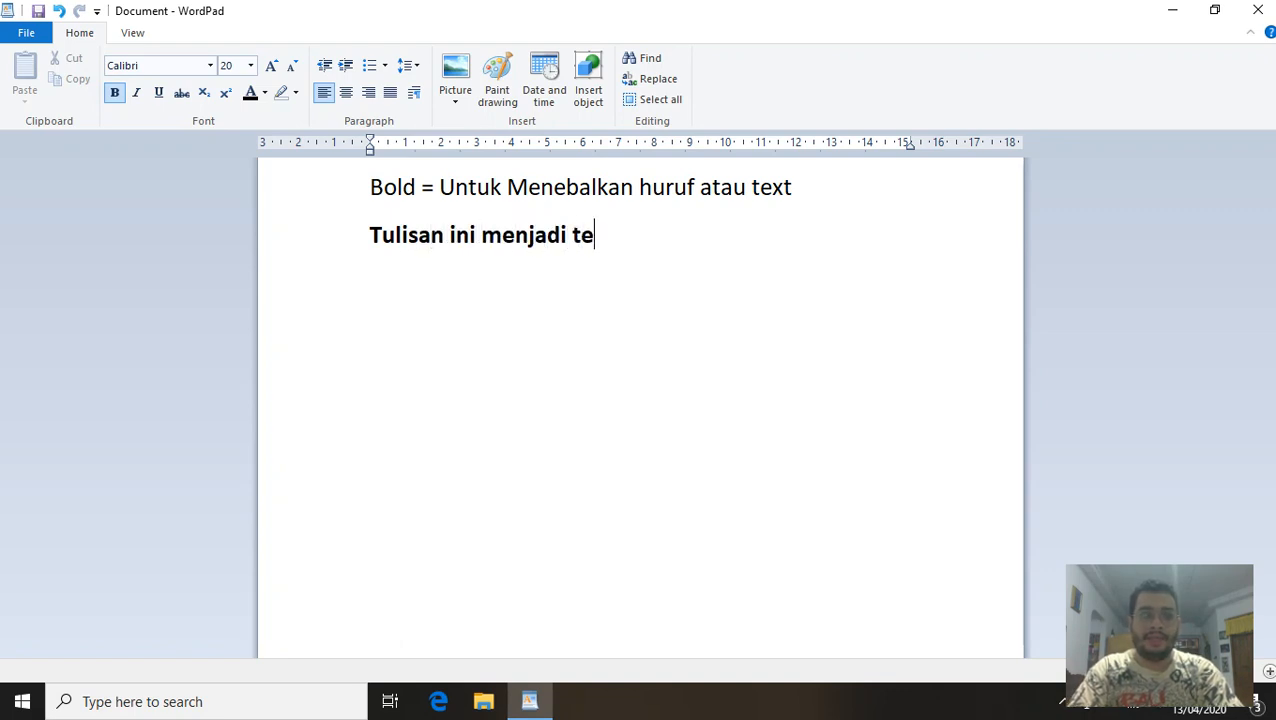
pyautogui.write('bal')
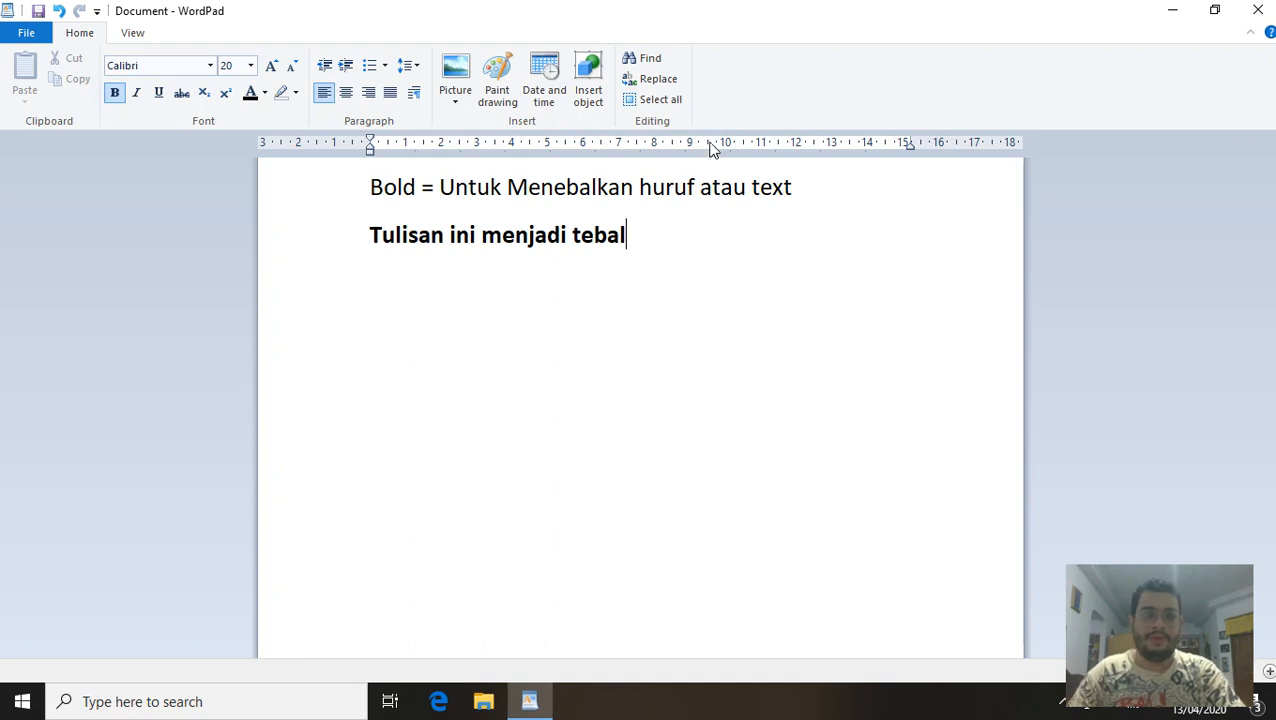
pyautogui.press('Return')
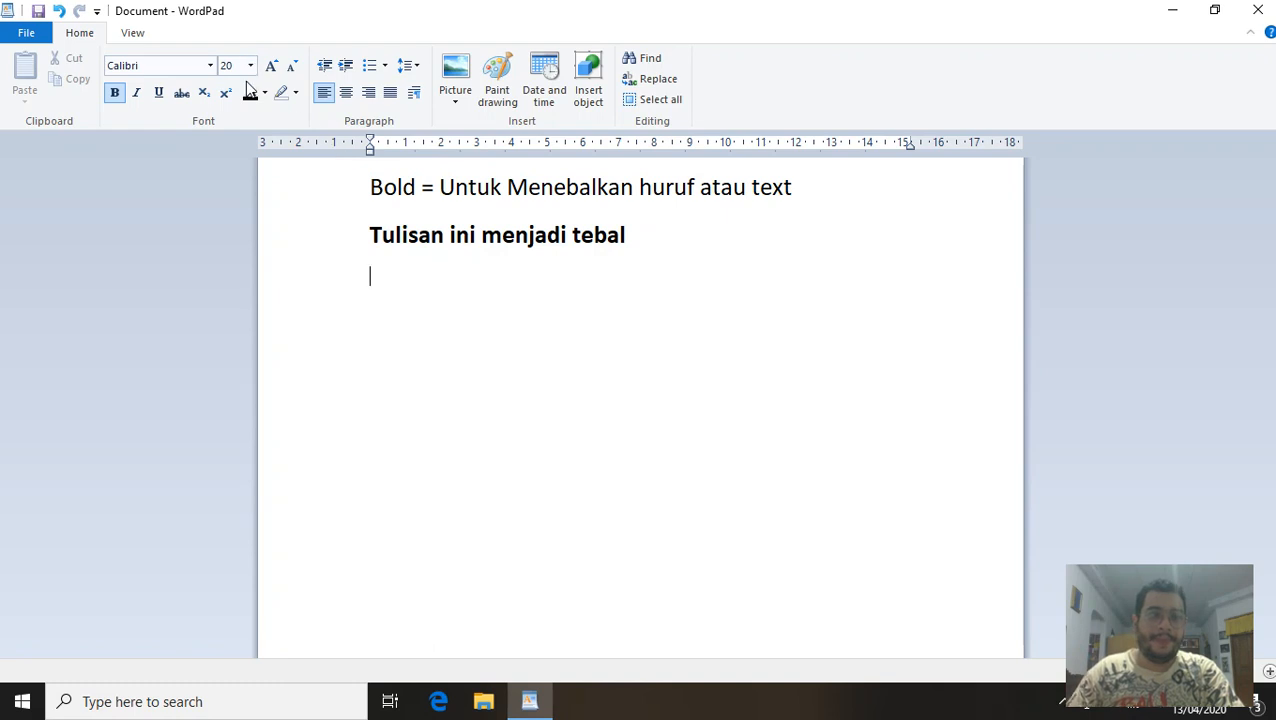
pyautogui.click(115, 95)
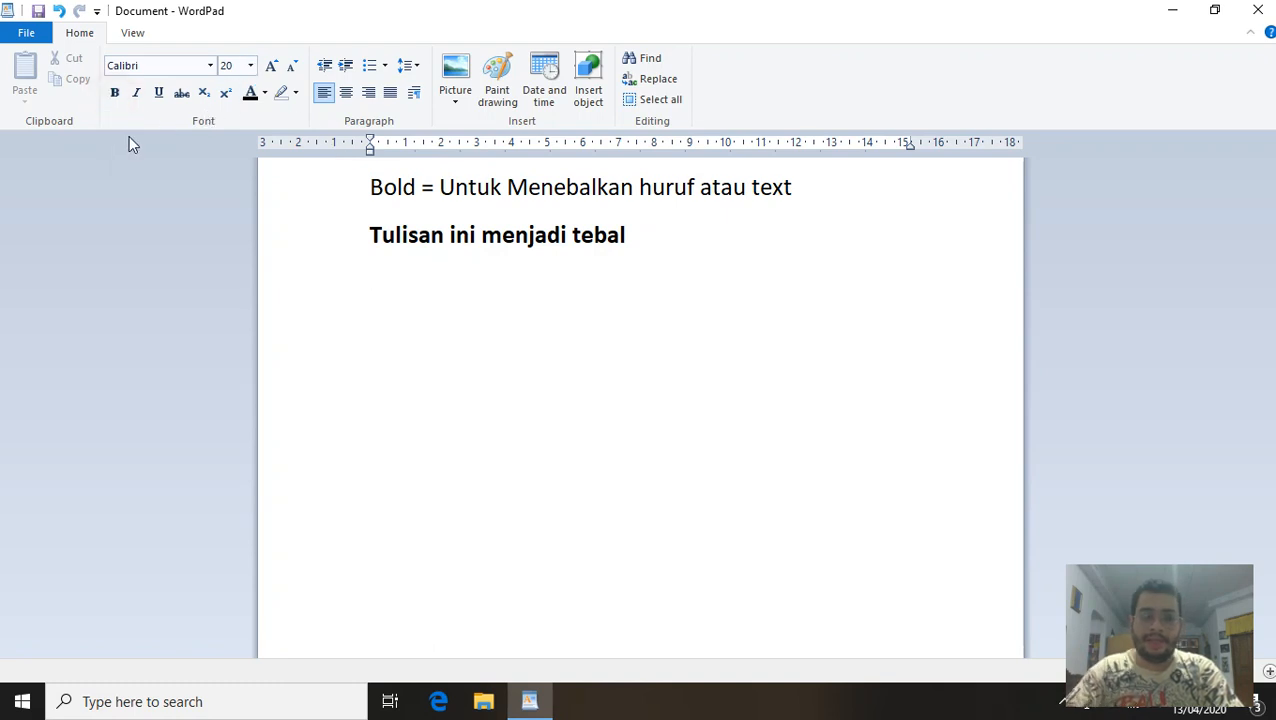
# Type the definition line 'Italic = Untuk memiringkan huruf / text'.
pyautogui.write('Italic')
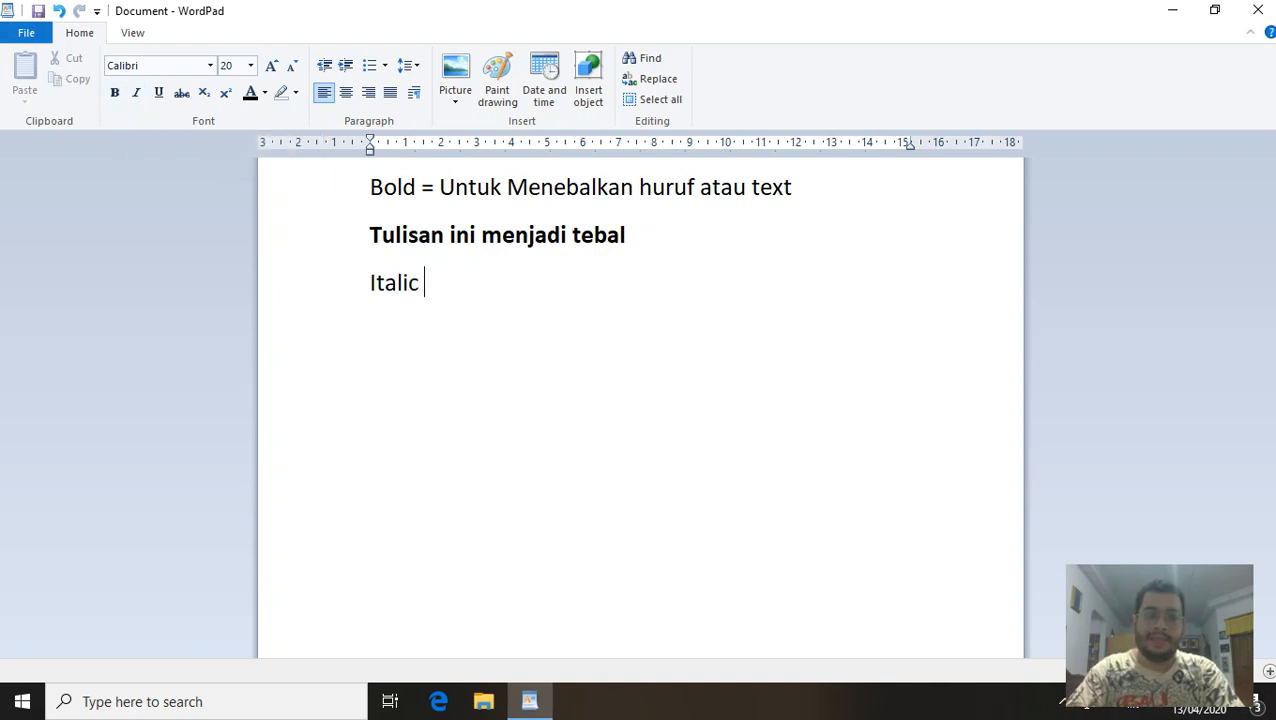
pyautogui.write('= Untuk ')
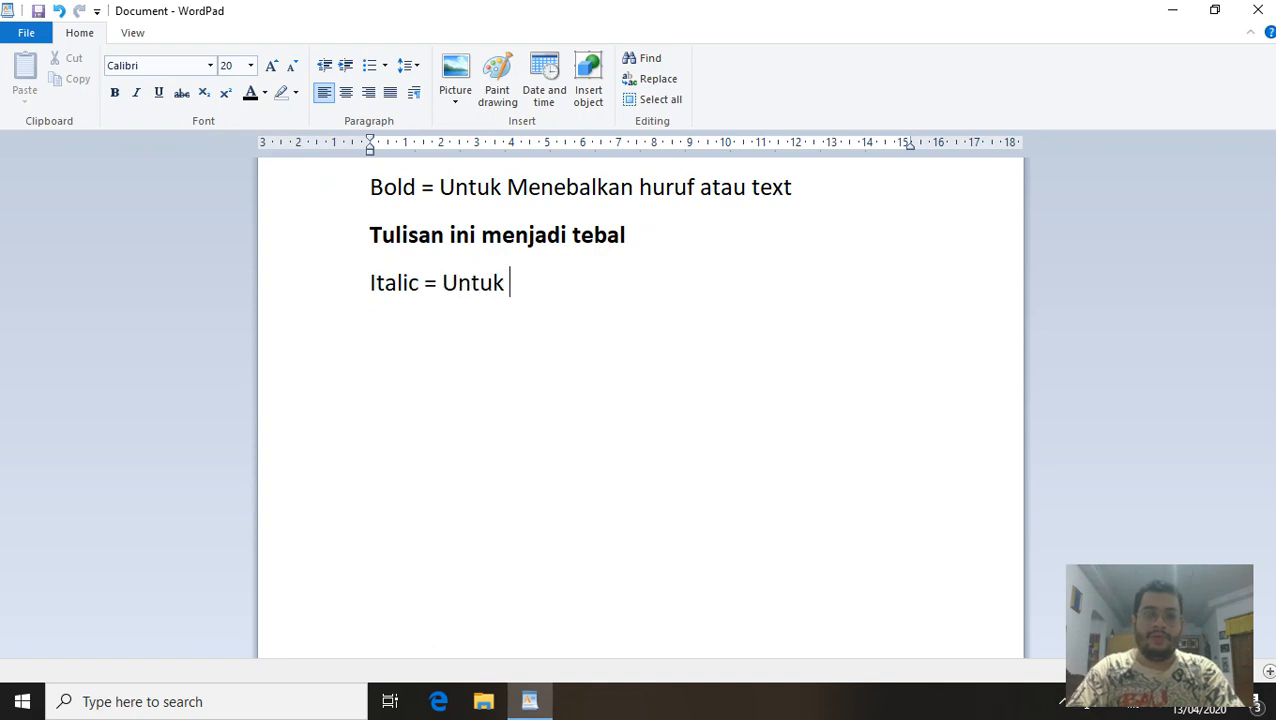
pyautogui.write('memiringka')
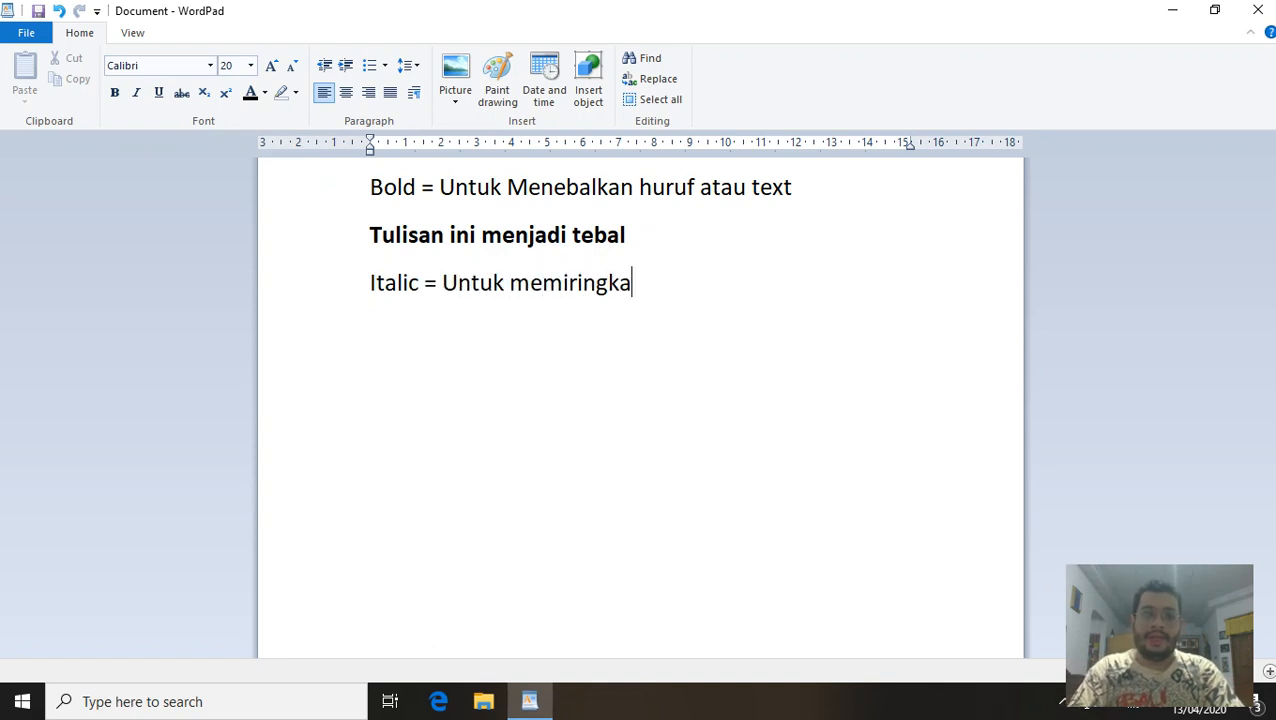
pyautogui.write('n huruf /')
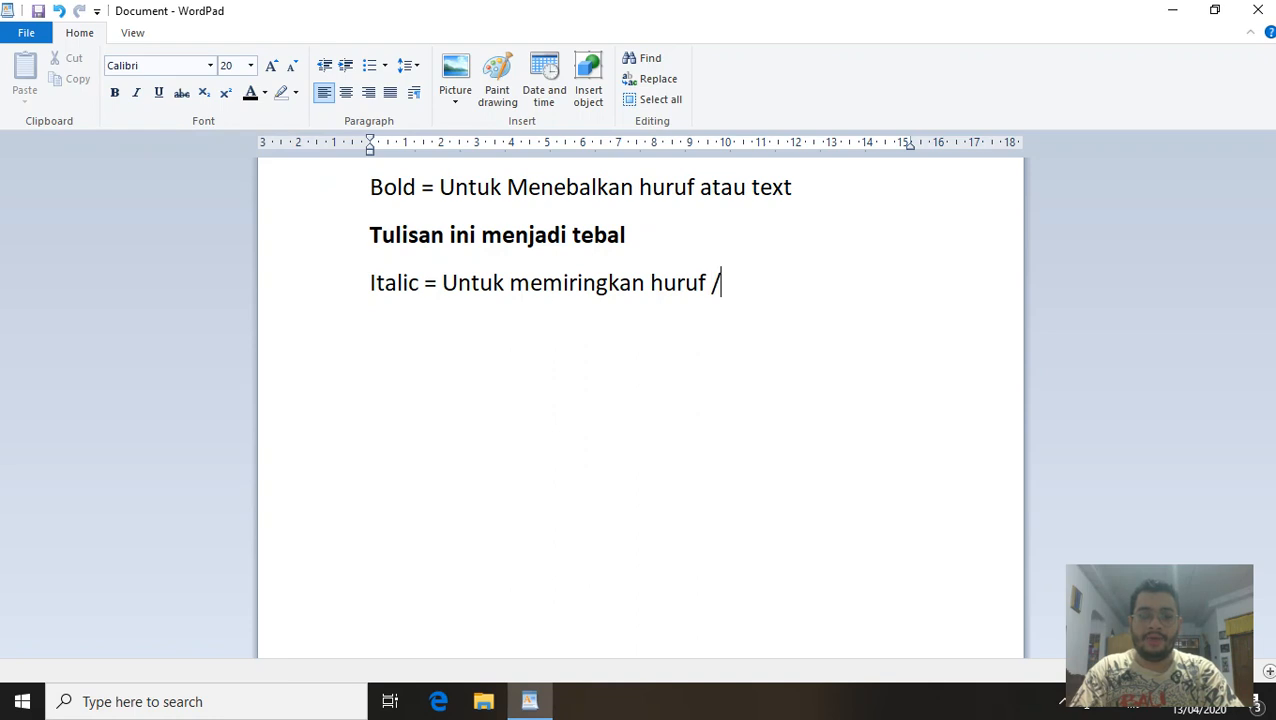
pyautogui.write(' text')
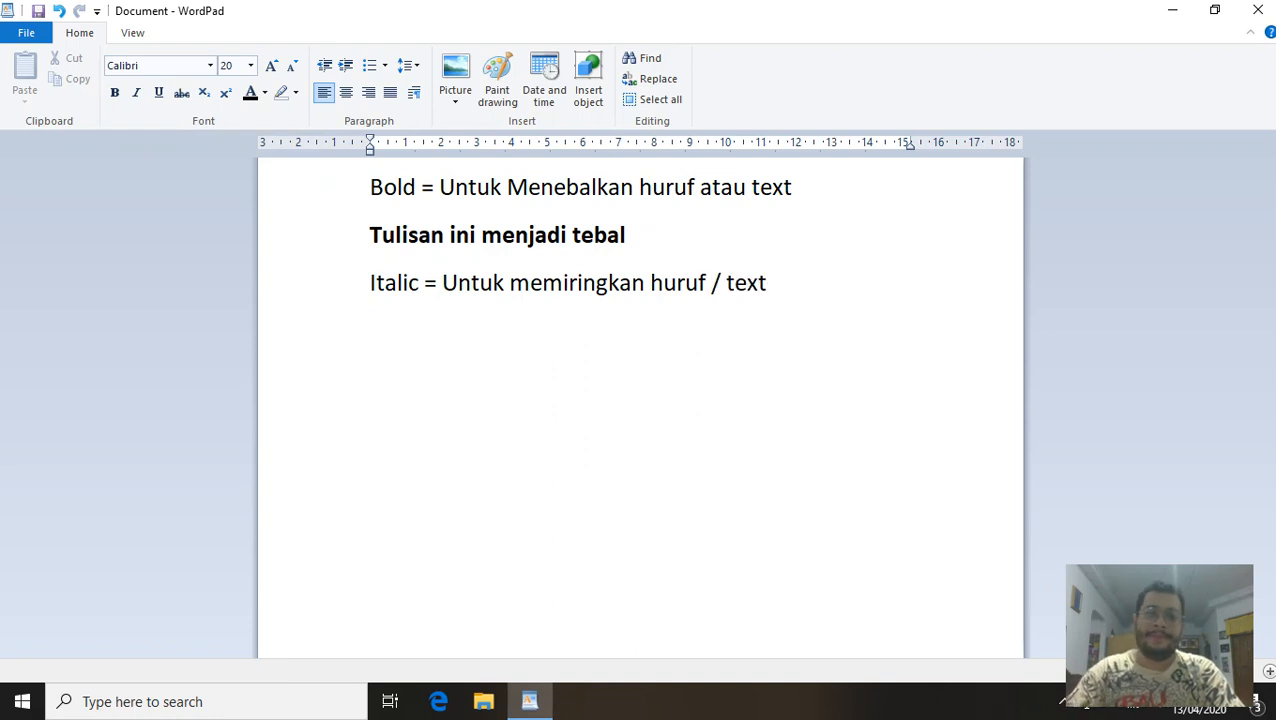
pyautogui.press('Return')
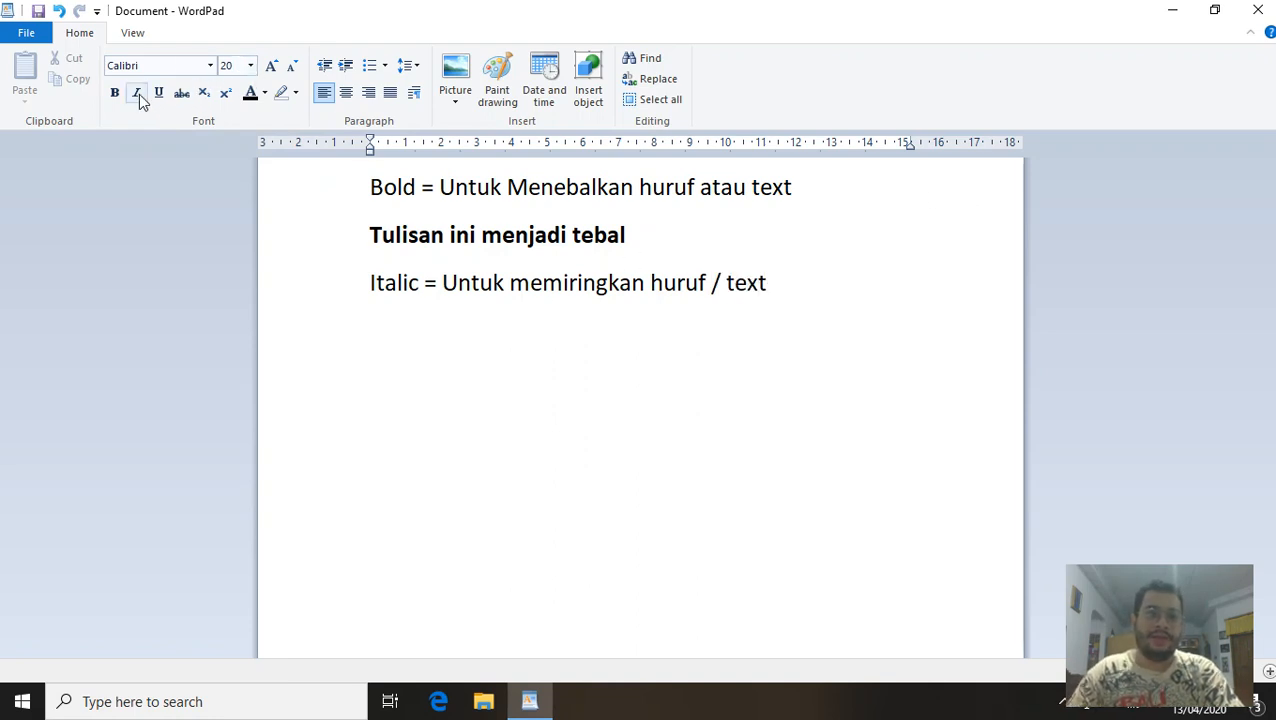
# Add the italic example 'Tulisan ini menjadi miring' and start a new line after it.
pyautogui.click(137, 93)
pyautogui.write('Tulisan')
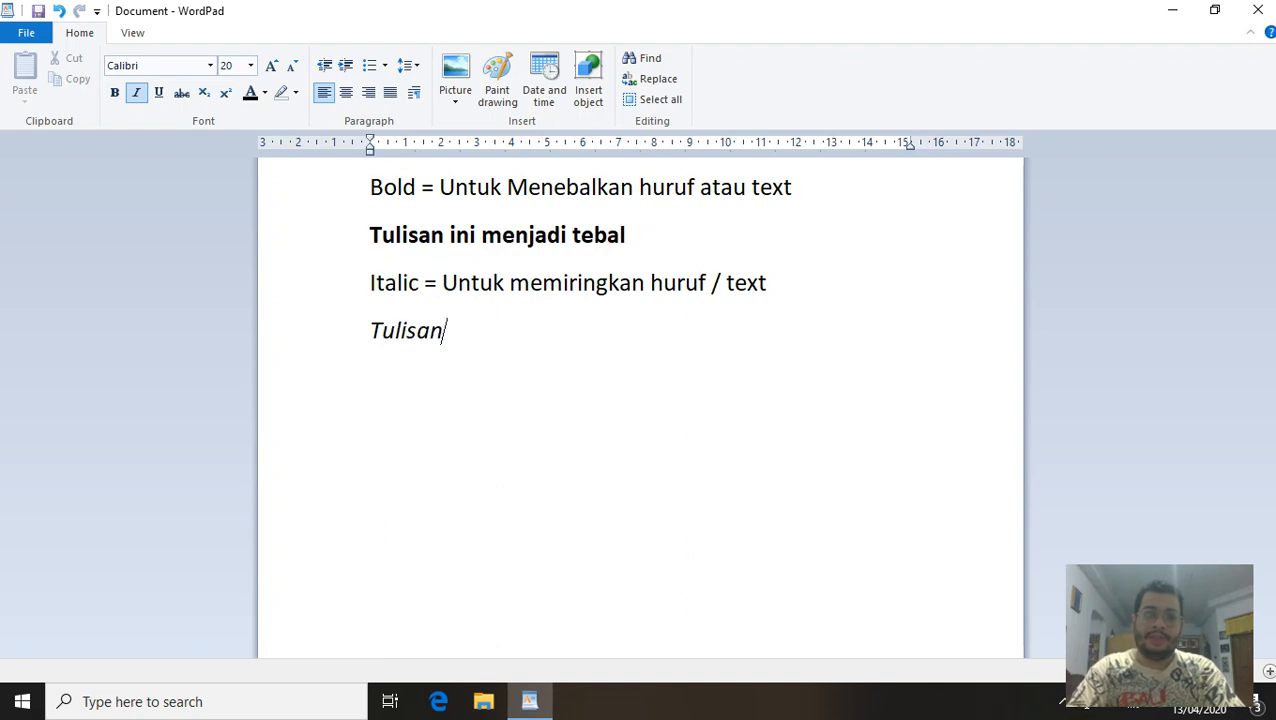
pyautogui.write(' ini menjadi')
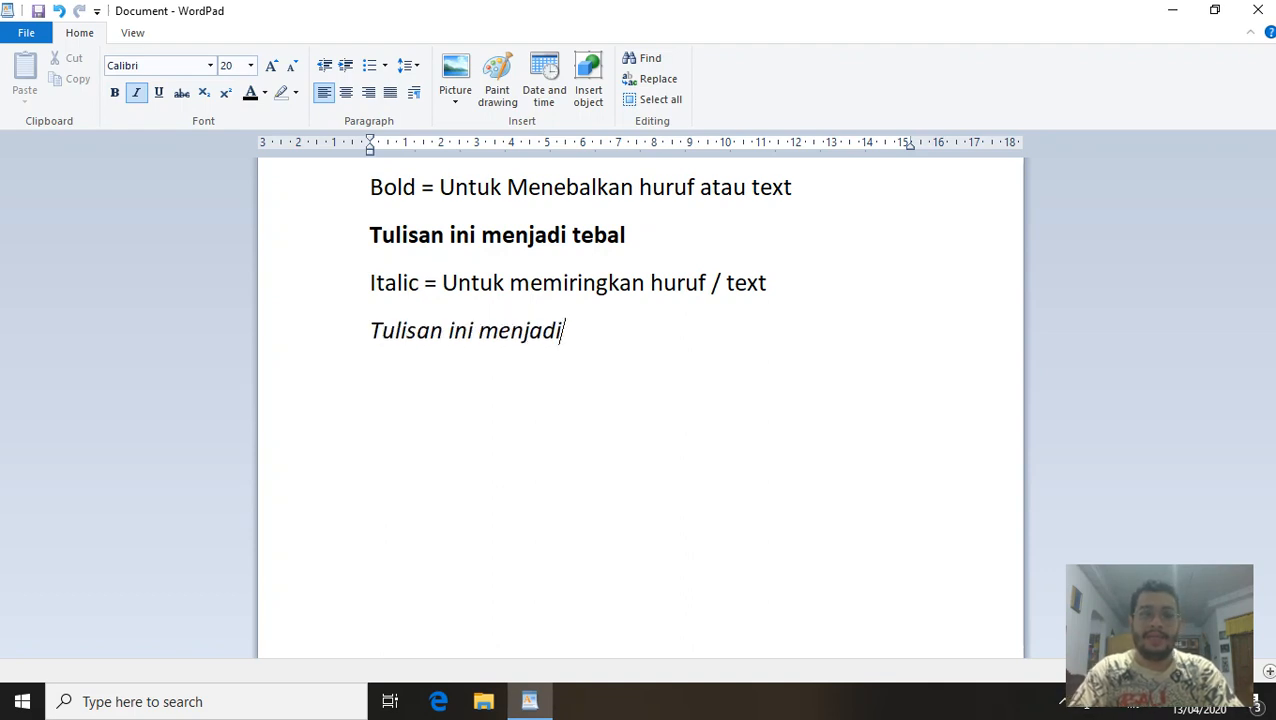
pyautogui.write(' miring')
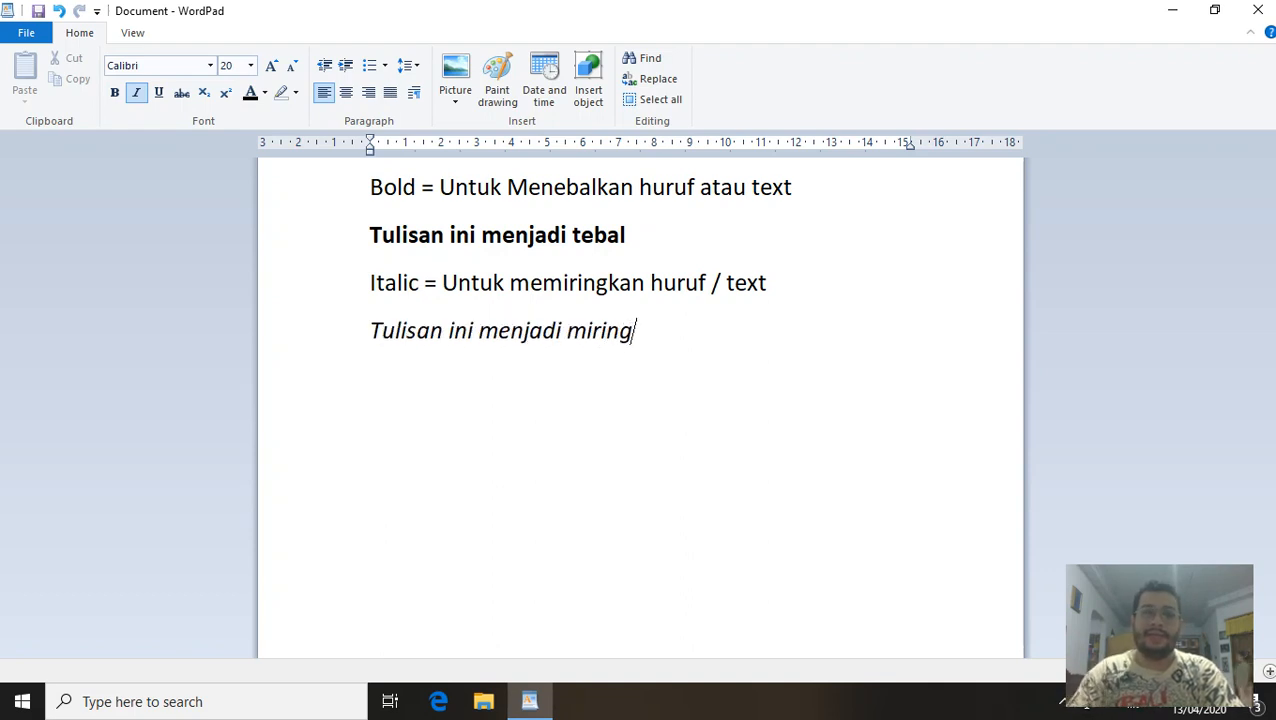
pyautogui.click(385, 283)
pyautogui.click(380, 326)
pyautogui.click(652, 340)
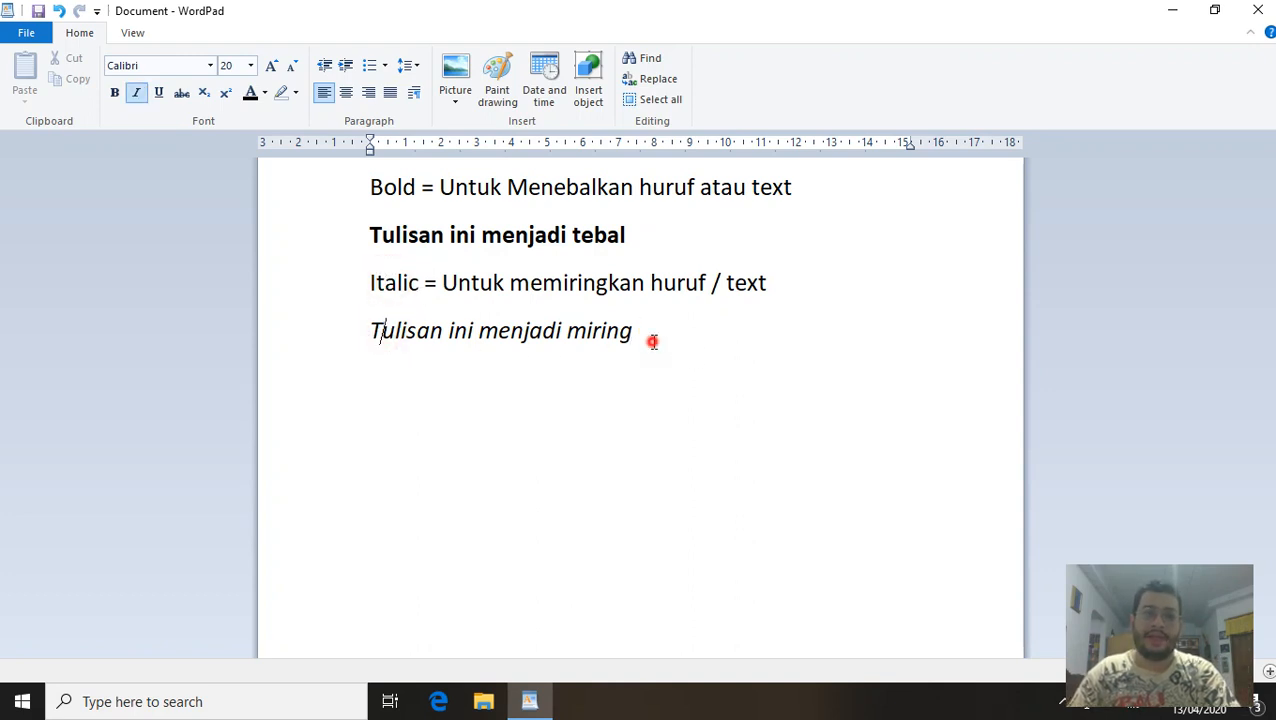
pyautogui.press('Return')
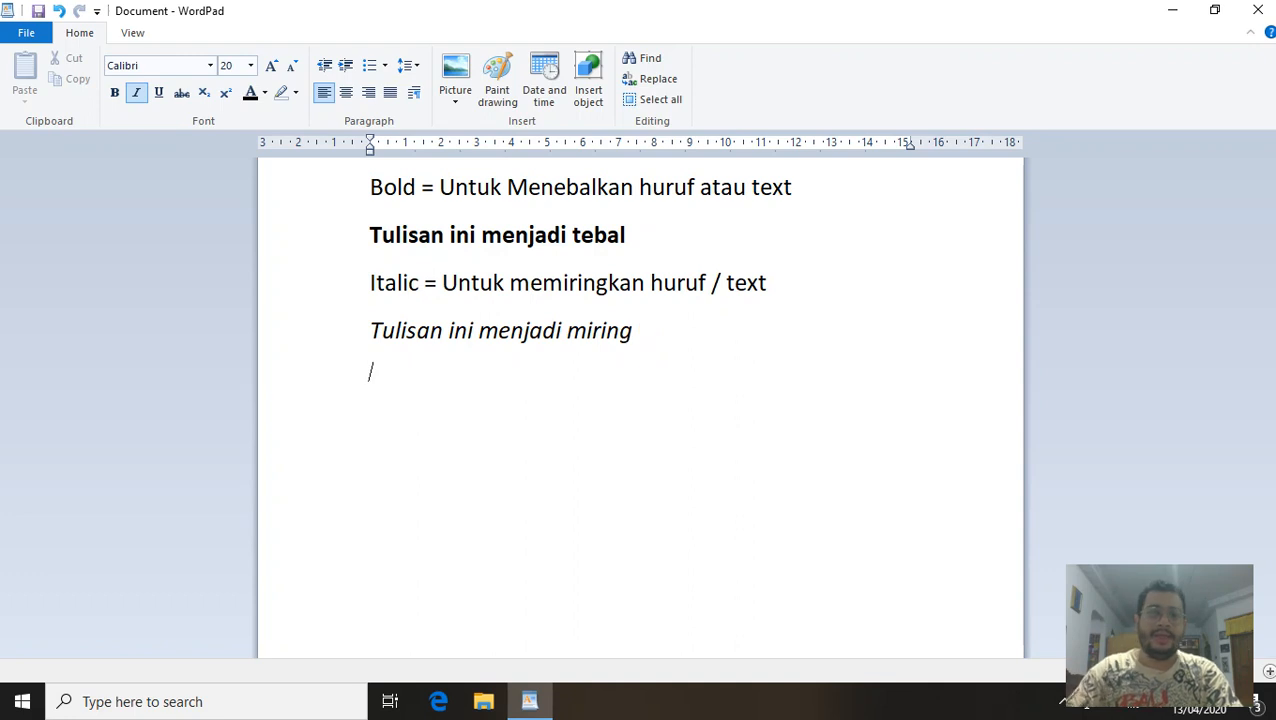
# Turn italic off and start an underlined 'Underline = Untuk' line, then erase it and drop underlining.
pyautogui.click(137, 93)
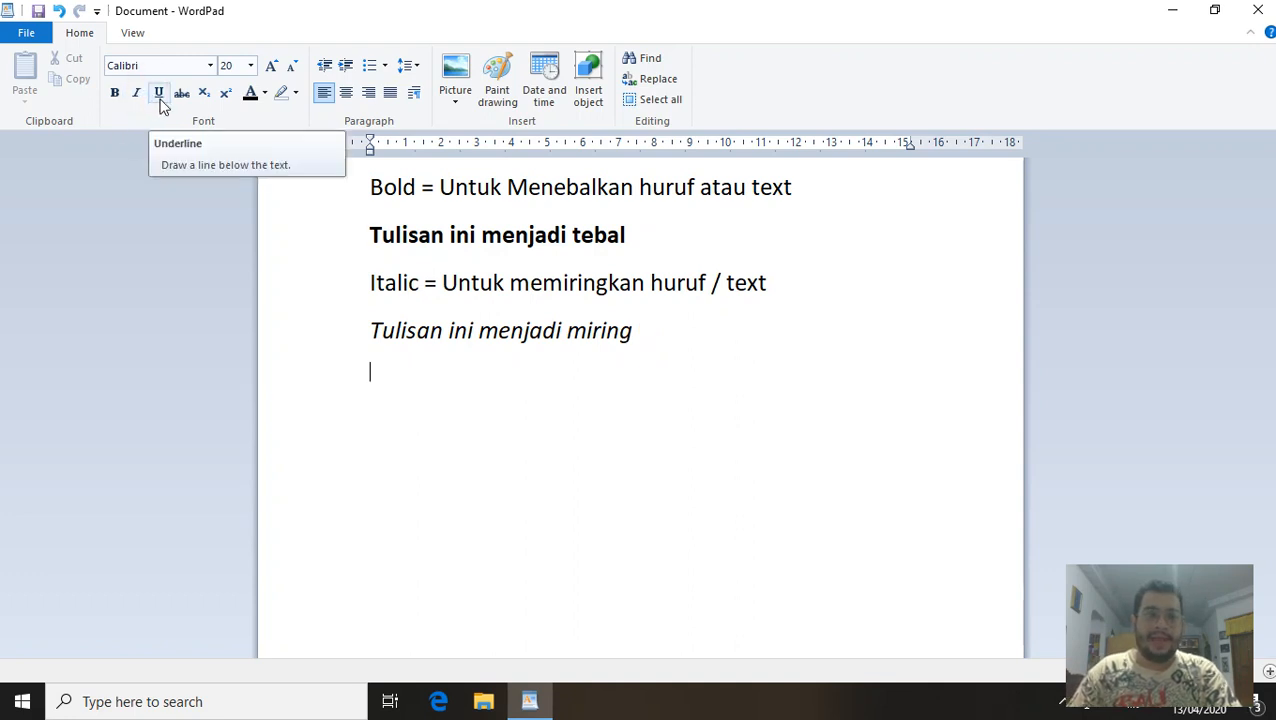
pyautogui.click(159, 96)
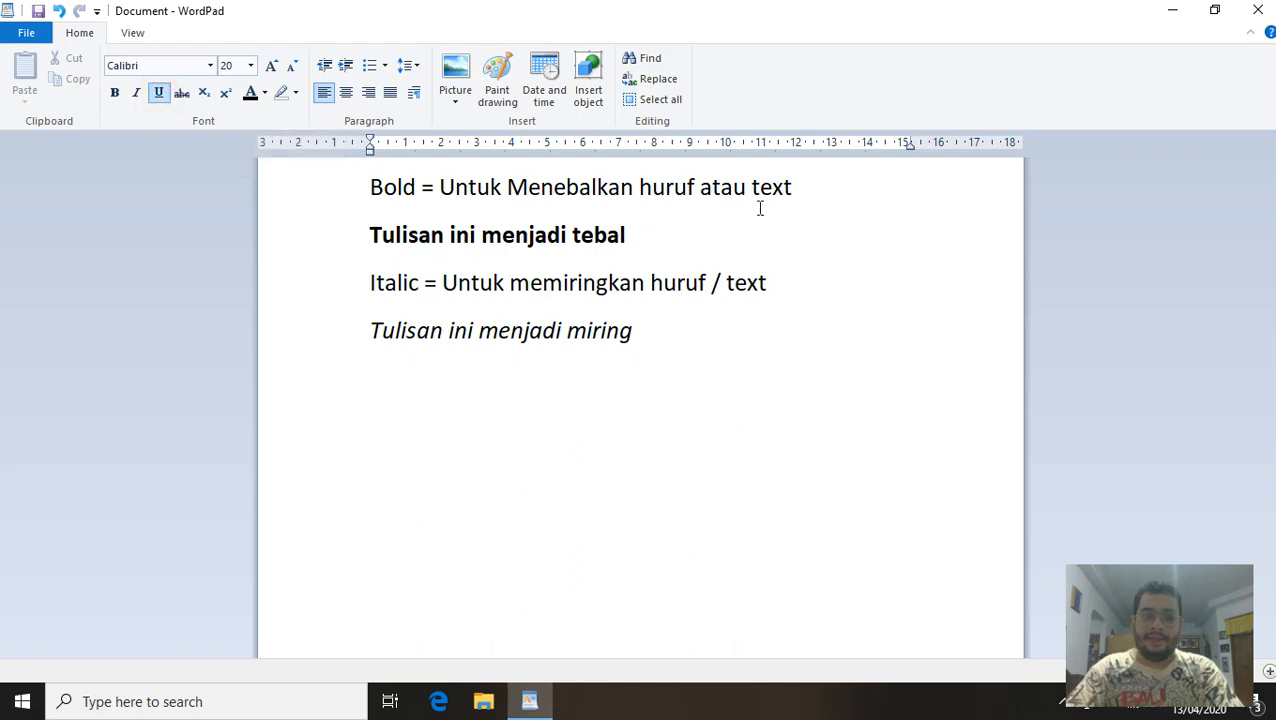
pyautogui.write('Underline')
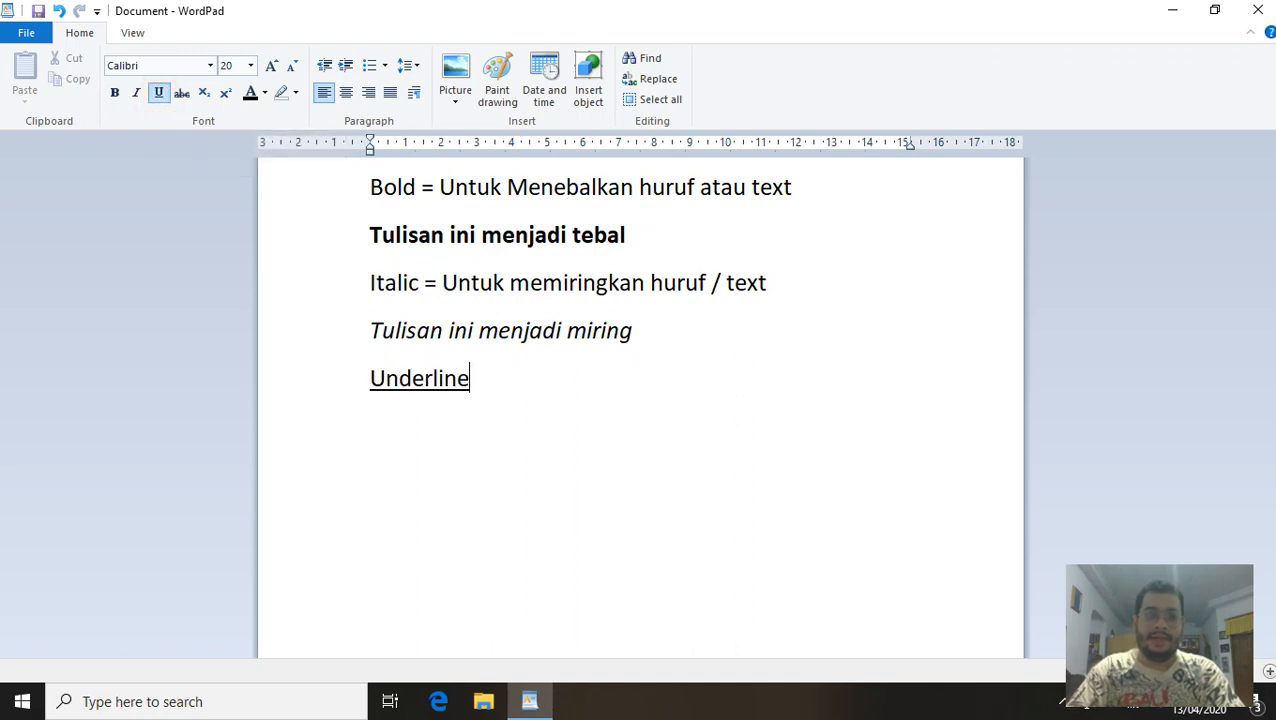
pyautogui.write(' = Untuk')
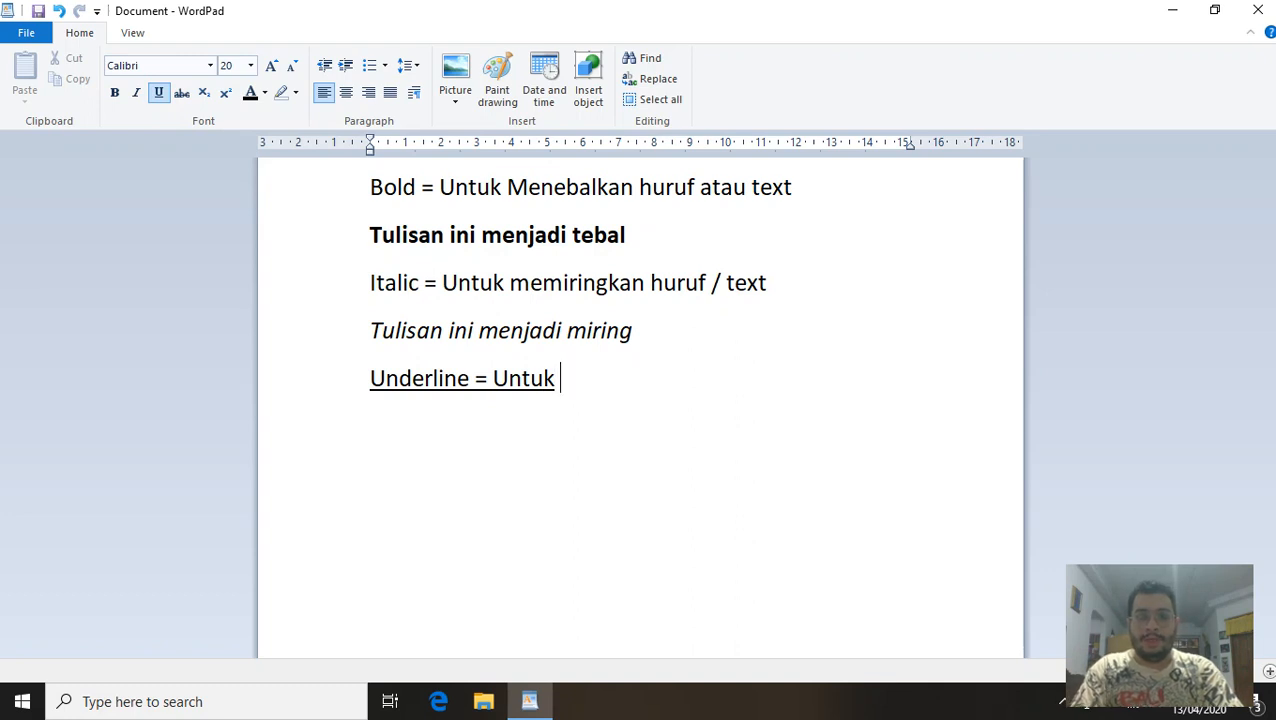
pyautogui.press('BackSpace')
pyautogui.press('BackSpace')
pyautogui.press('BackSpace')
pyautogui.press('BackSpace')
pyautogui.press('BackSpace')
pyautogui.press('BackSpace')
pyautogui.press('BackSpace')
pyautogui.press('BackSpace')
pyautogui.press('BackSpace')
pyautogui.press('BackSpace')
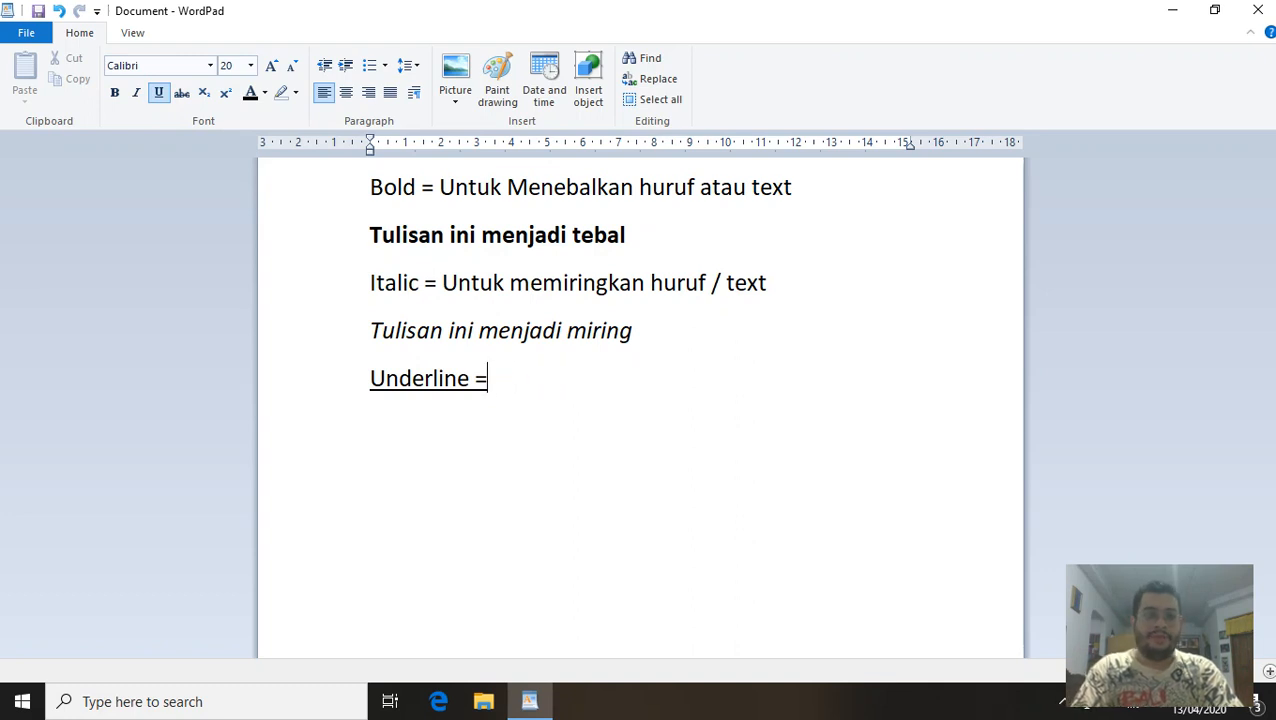
pyautogui.press('BackSpace')
pyautogui.press('BackSpace')
pyautogui.press('BackSpace')
pyautogui.press('BackSpace')
pyautogui.press('BackSpace')
pyautogui.press('BackSpace')
pyautogui.press('BackSpace')
pyautogui.press('BackSpace')
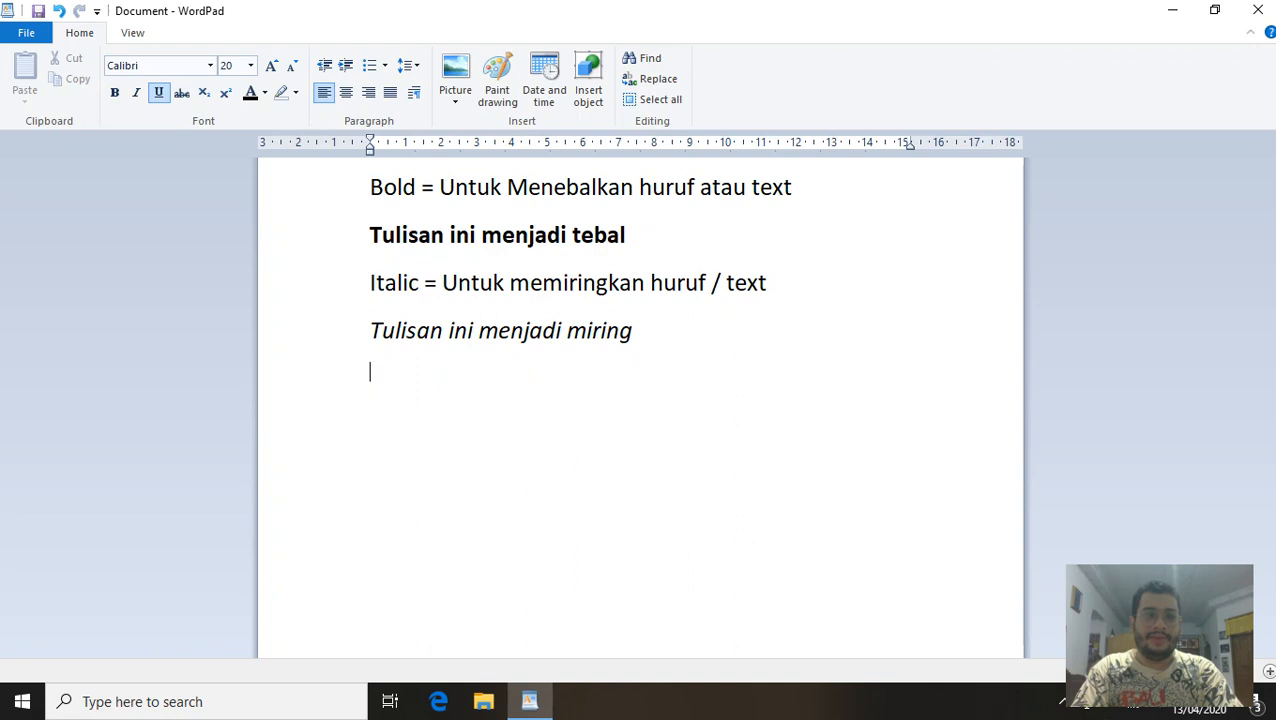
pyautogui.click(158, 92)
# Type the plain line 'Underlined = untuk menggaris bawahi huruf / text', fixing typos.
pyautogui.write('Un')
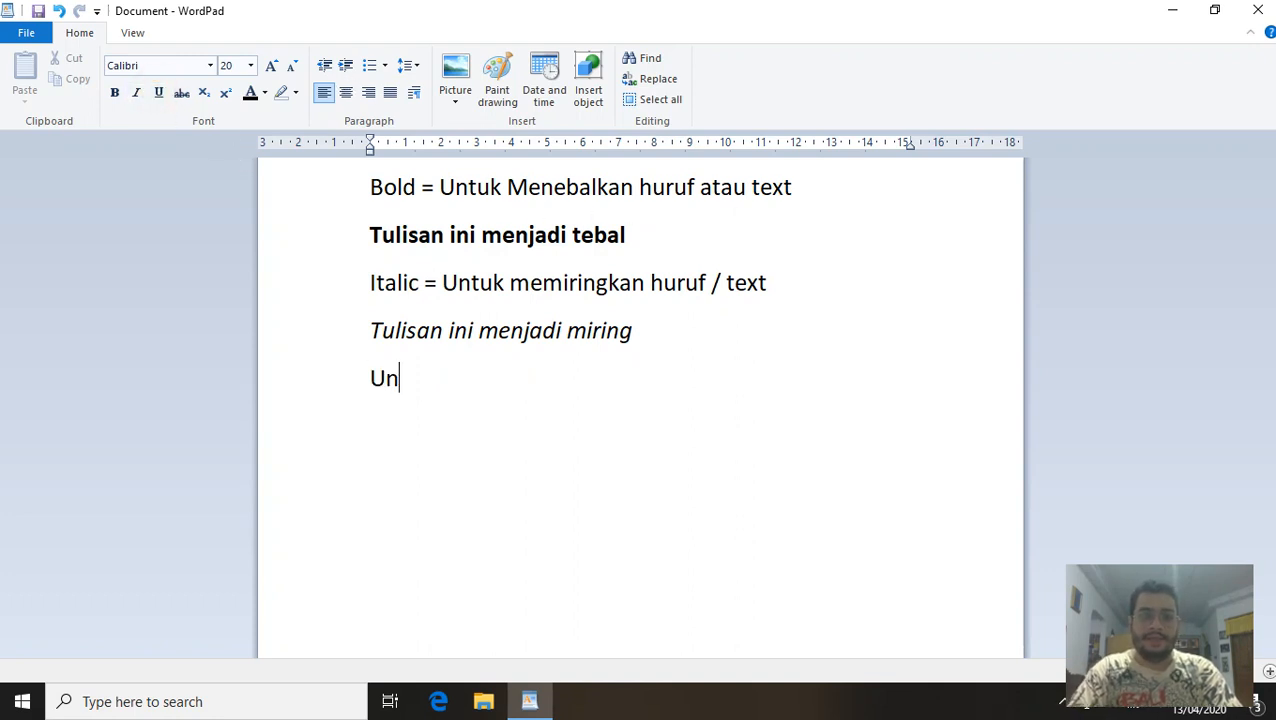
pyautogui.write('derloin')
pyautogui.press('BackSpace')
pyautogui.press('BackSpace')
pyautogui.press('BackSpace')
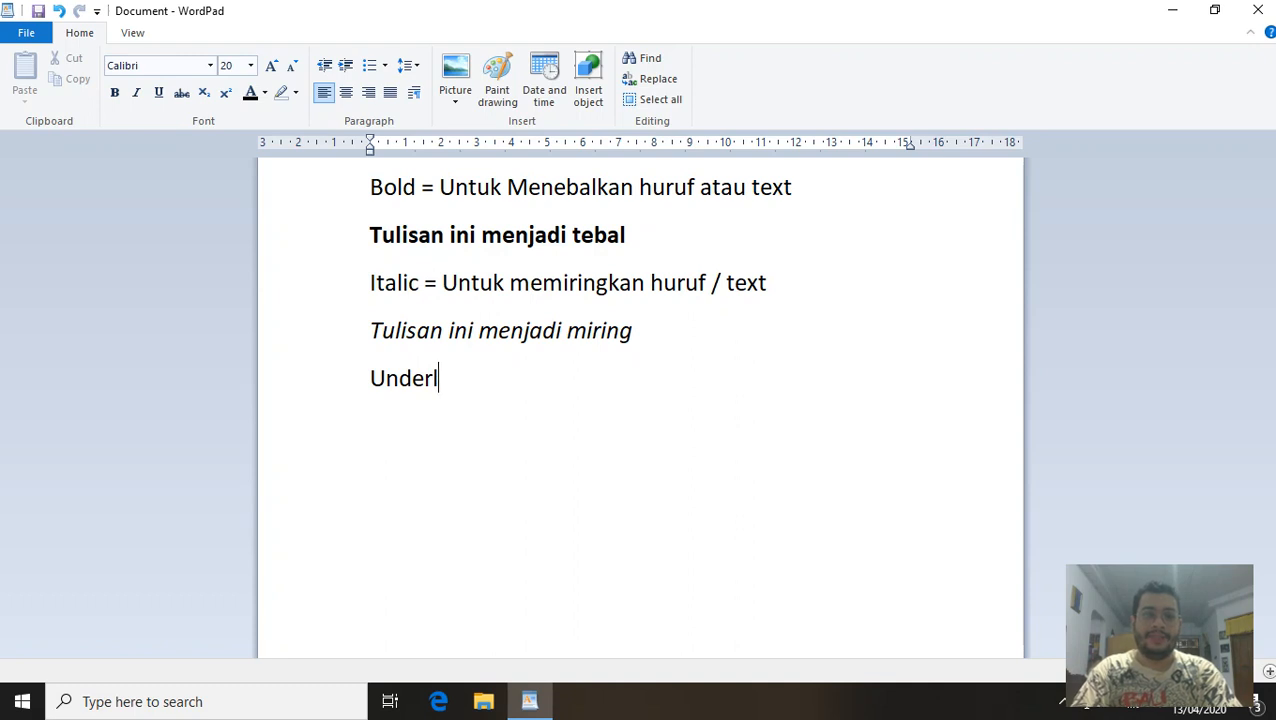
pyautogui.write('ined = ')
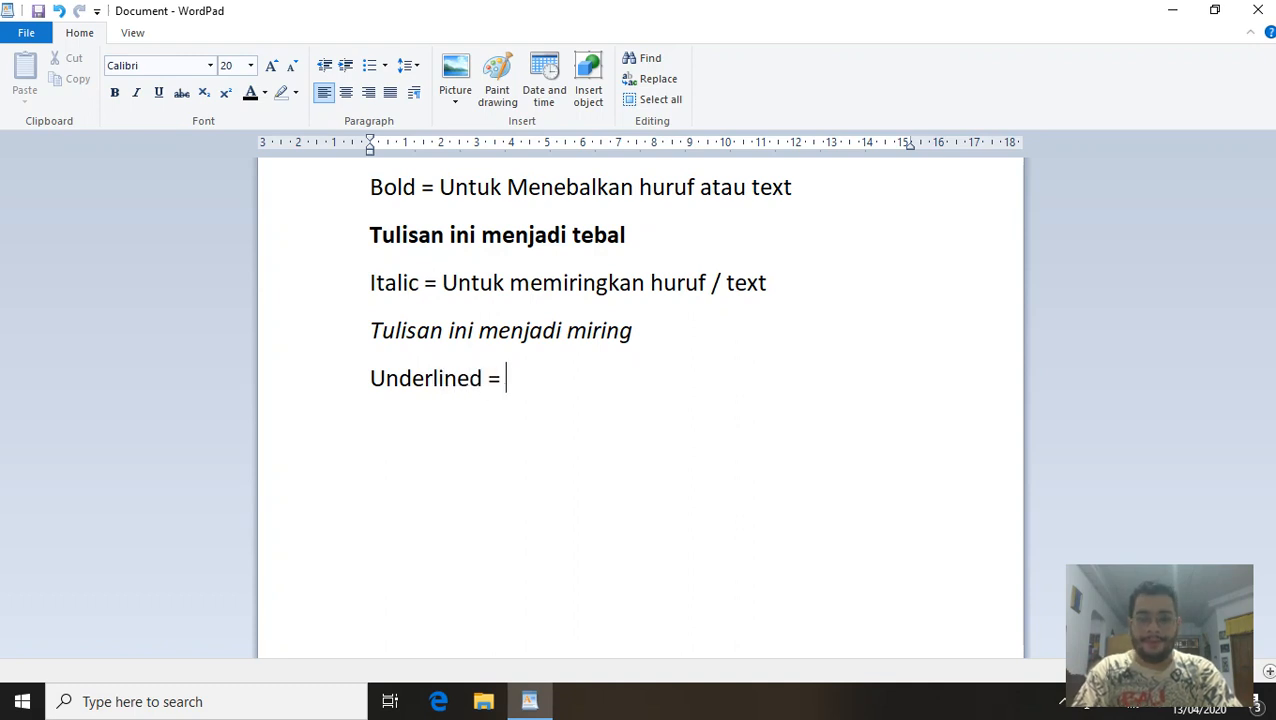
pyautogui.write('untuk mengga')
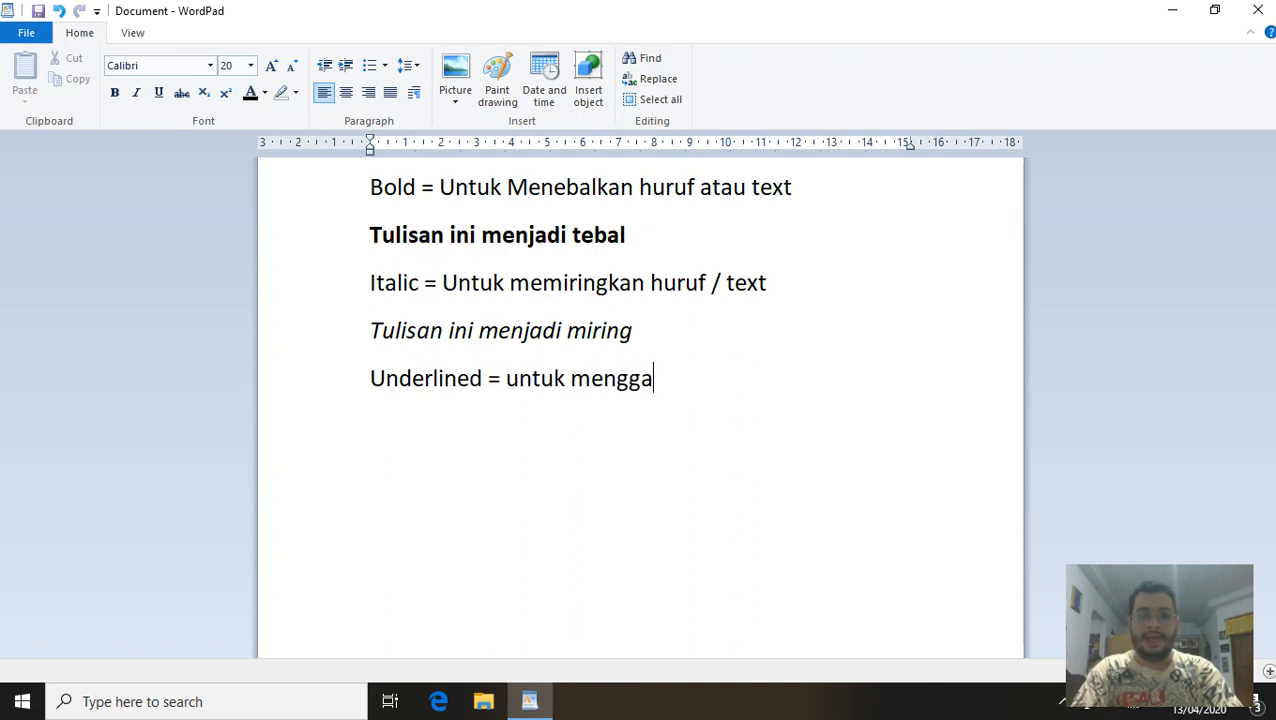
pyautogui.write('ris bawahi')
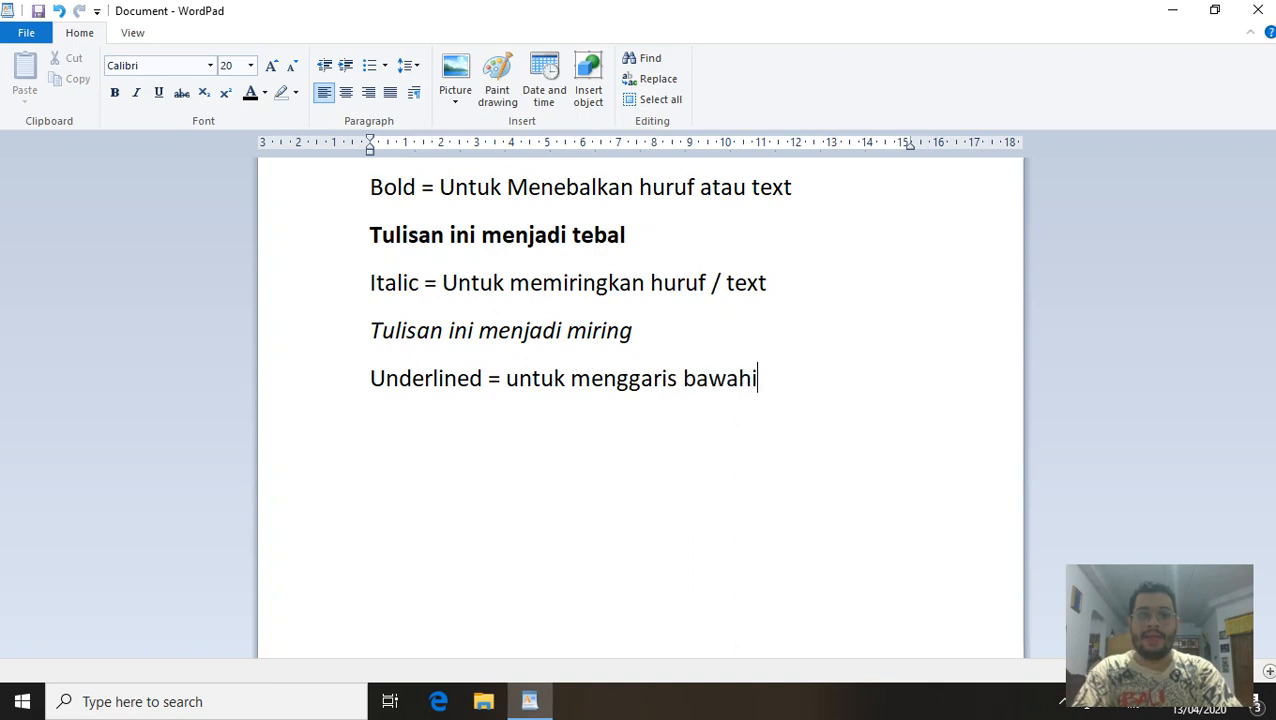
pyautogui.write(' text')
pyautogui.press('BackSpace')
pyautogui.press('BackSpace')
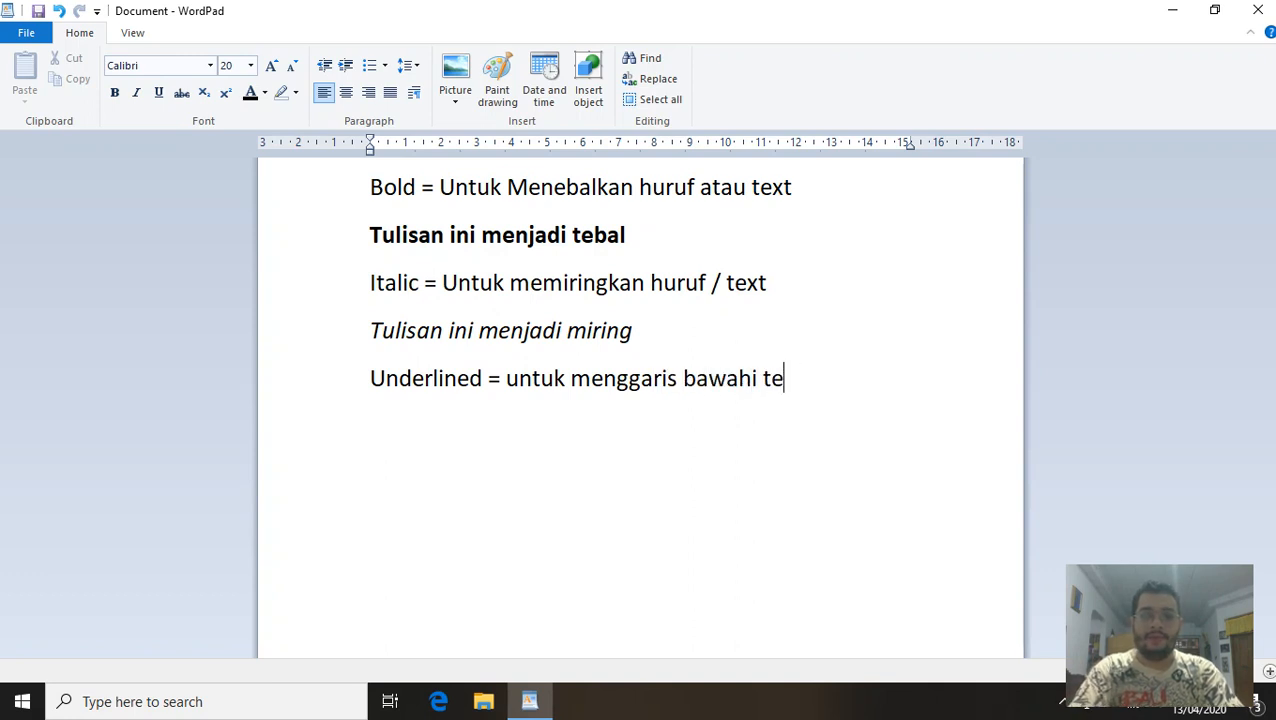
pyautogui.press('BackSpace')
pyautogui.press('BackSpace')
pyautogui.write('hurf')
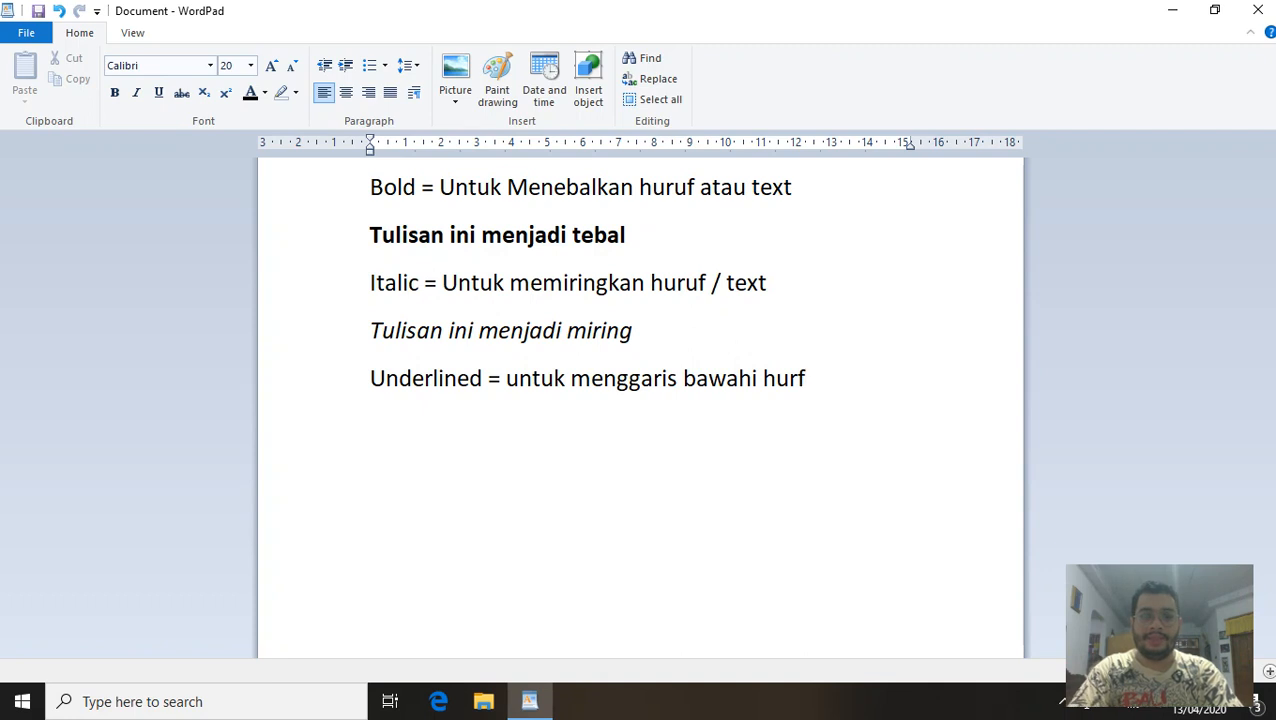
pyautogui.press('BackSpace')
pyautogui.write('uf / ')
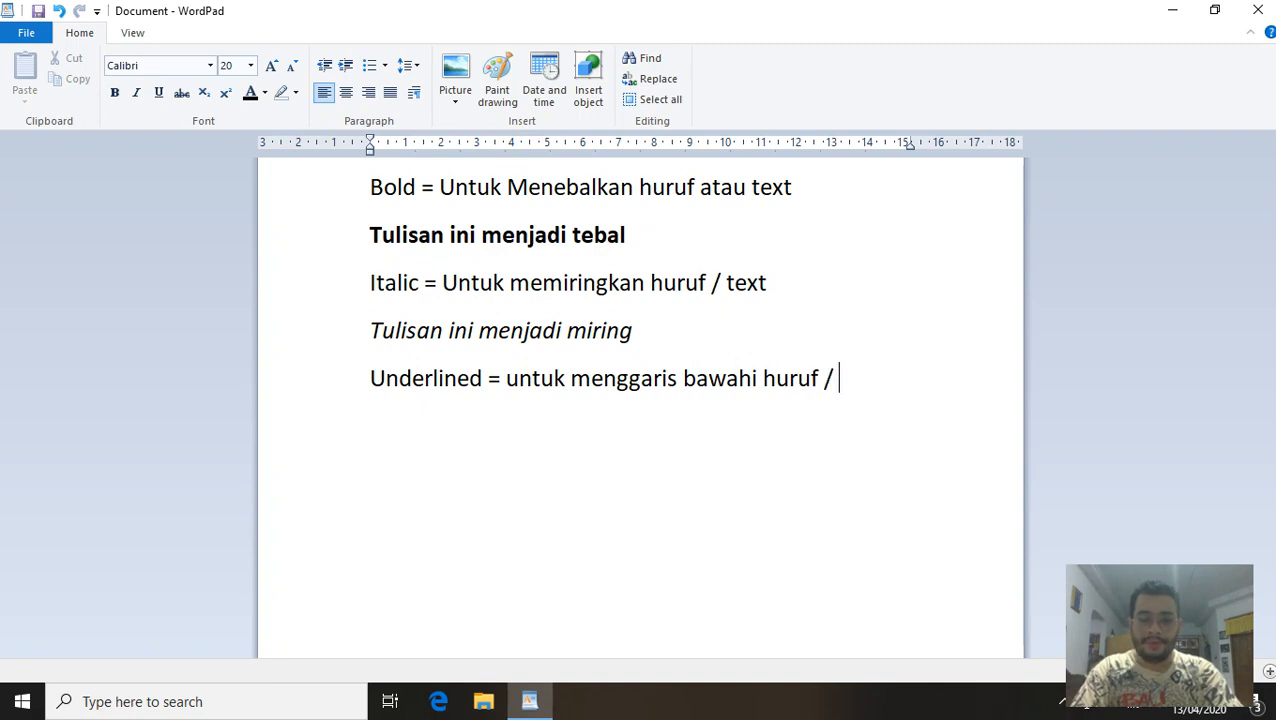
pyautogui.write('text')
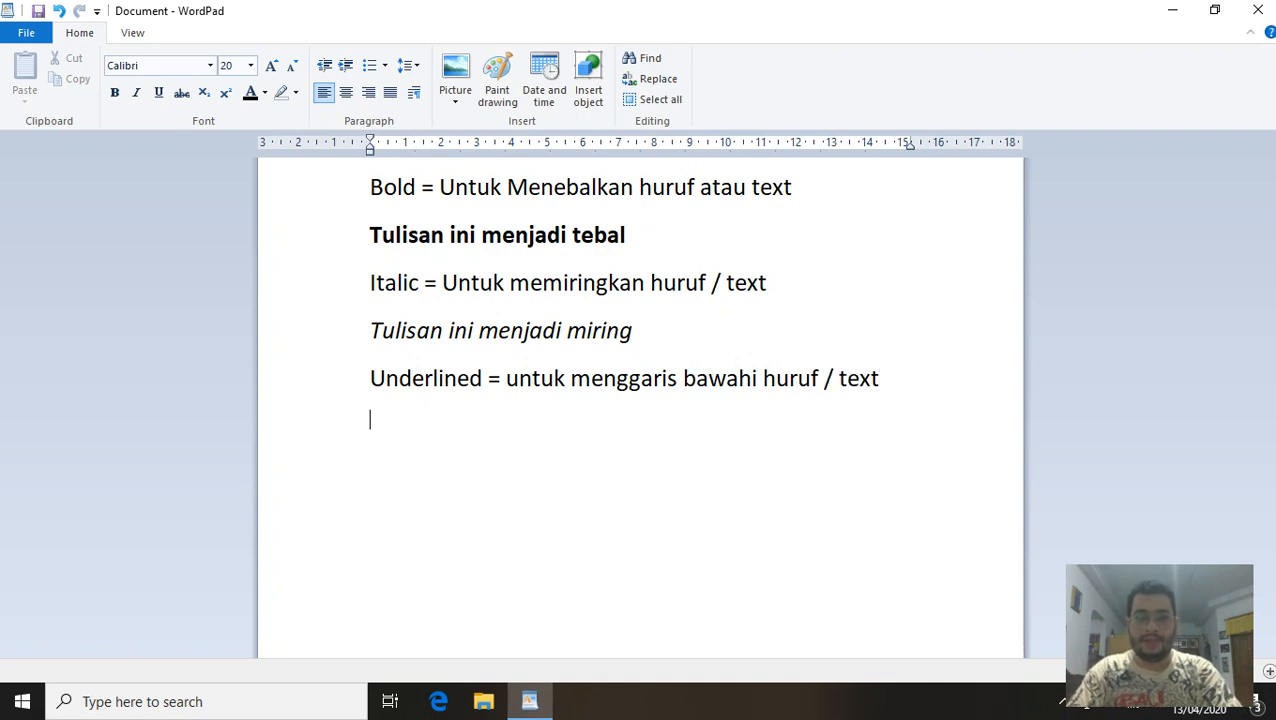
pyautogui.press('Return')
# Type the underlined example 'Tulisan ini menjadi memiliki garis bawah'.
pyautogui.click(157, 92)
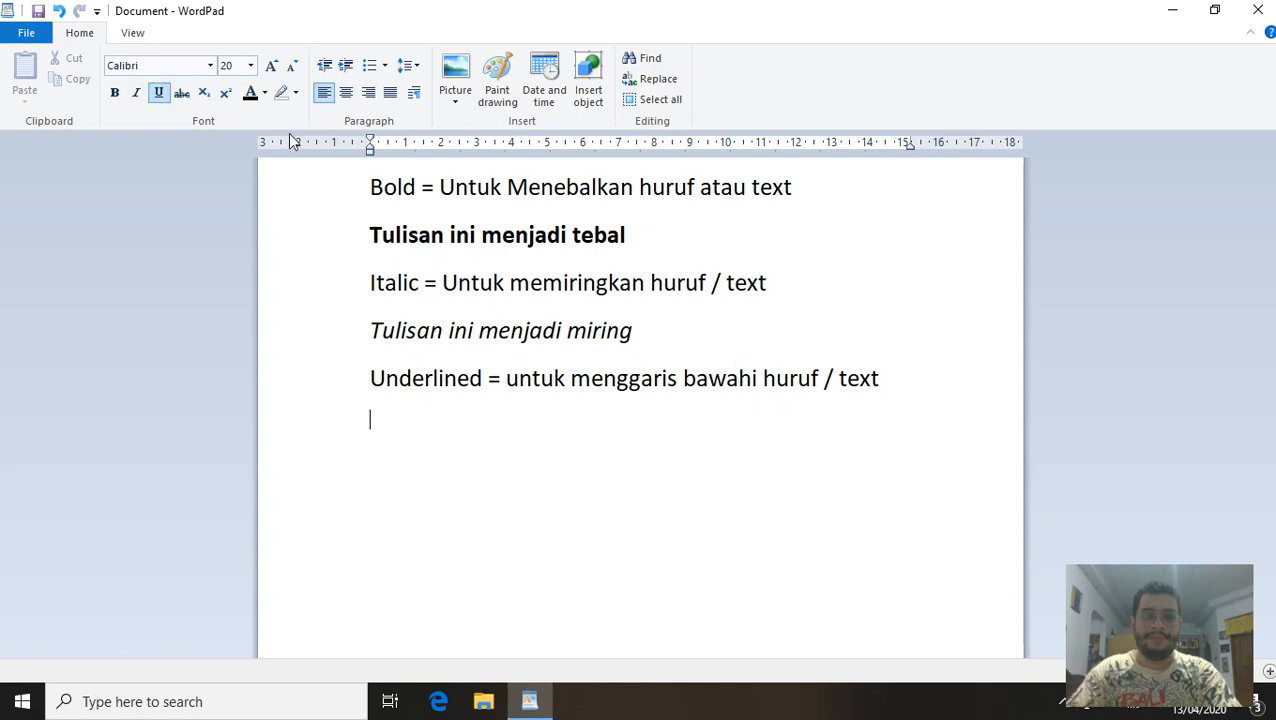
pyautogui.write('Tuk')
pyautogui.press('BackSpace')
pyautogui.write('l')
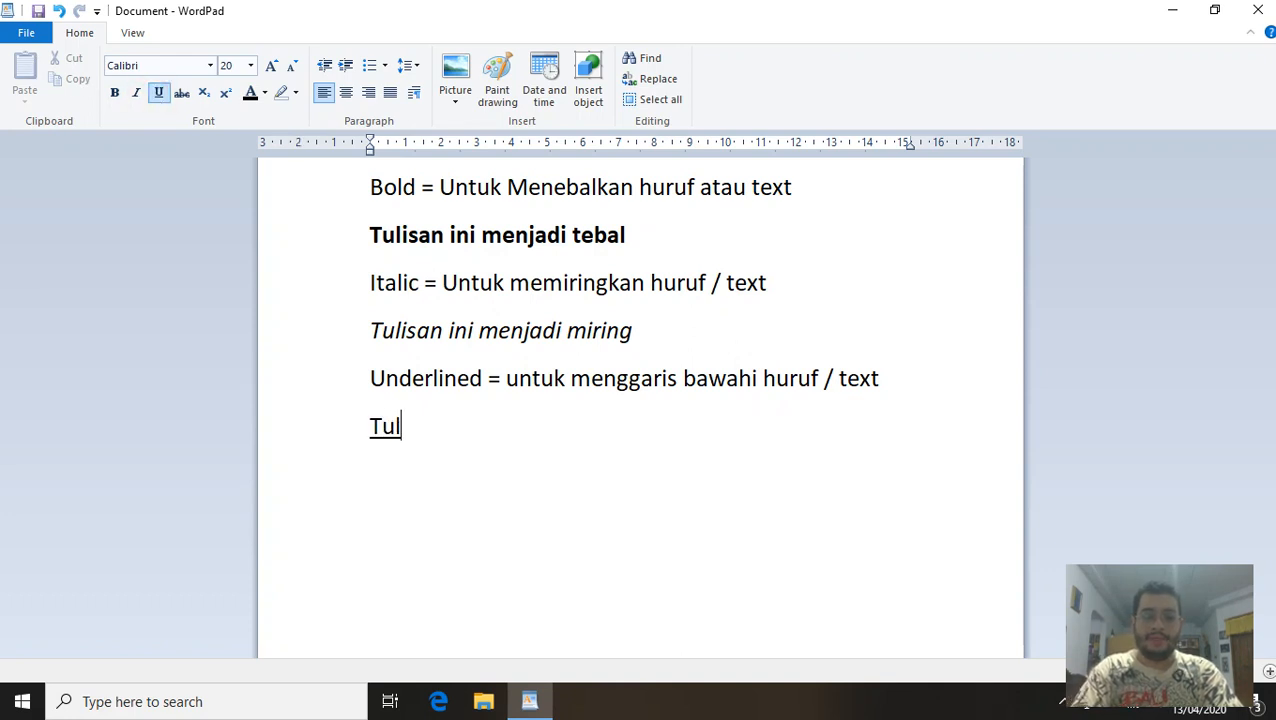
pyautogui.write('isan ini men')
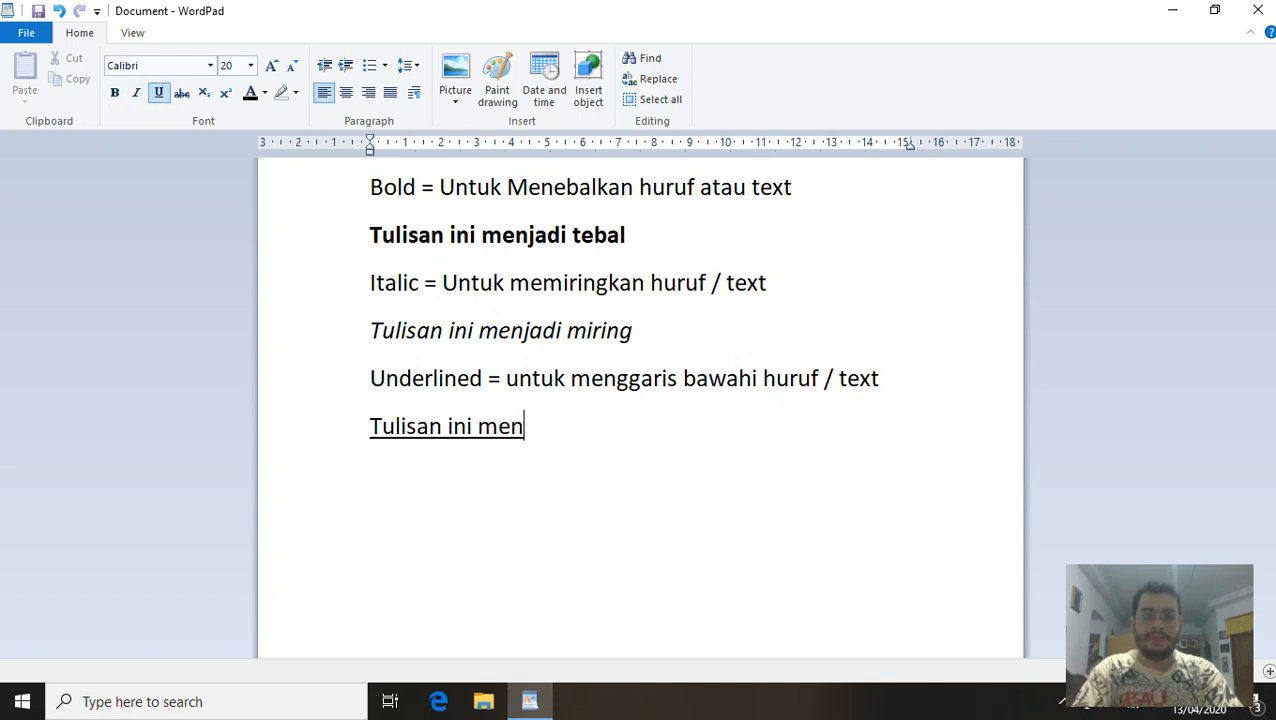
pyautogui.write('jadi memi')
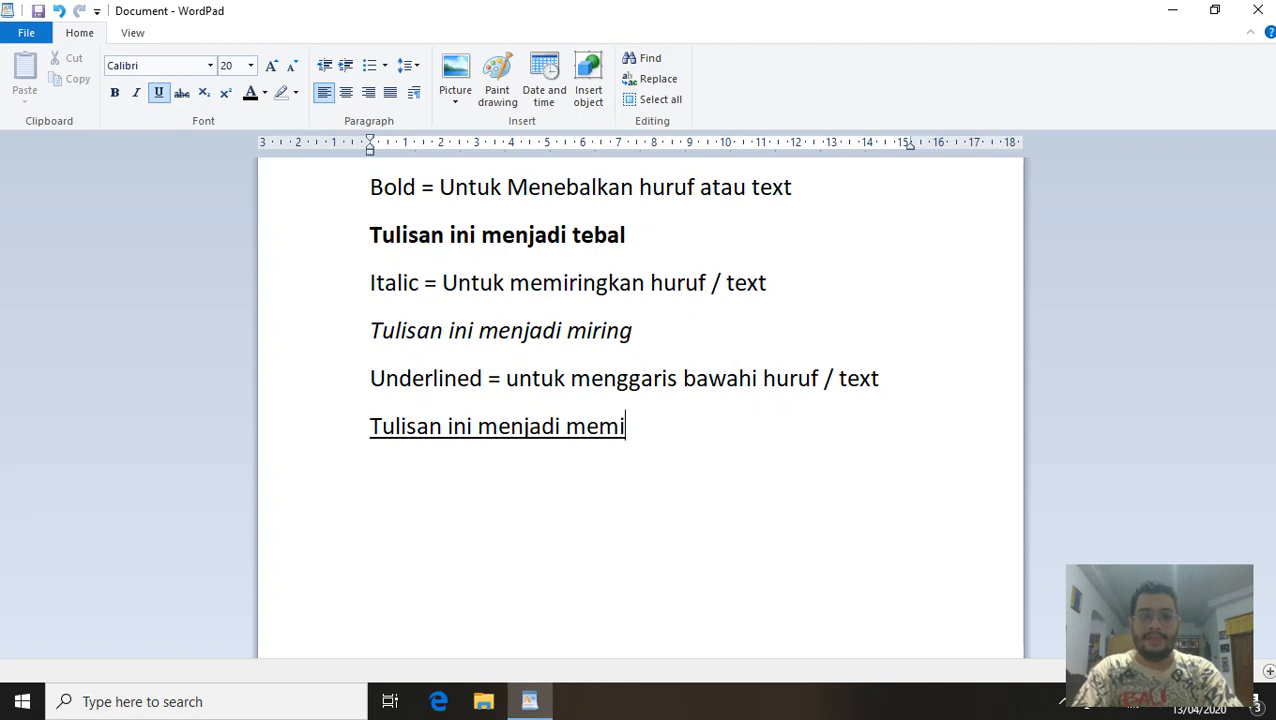
pyautogui.write('liki garis bawah.')
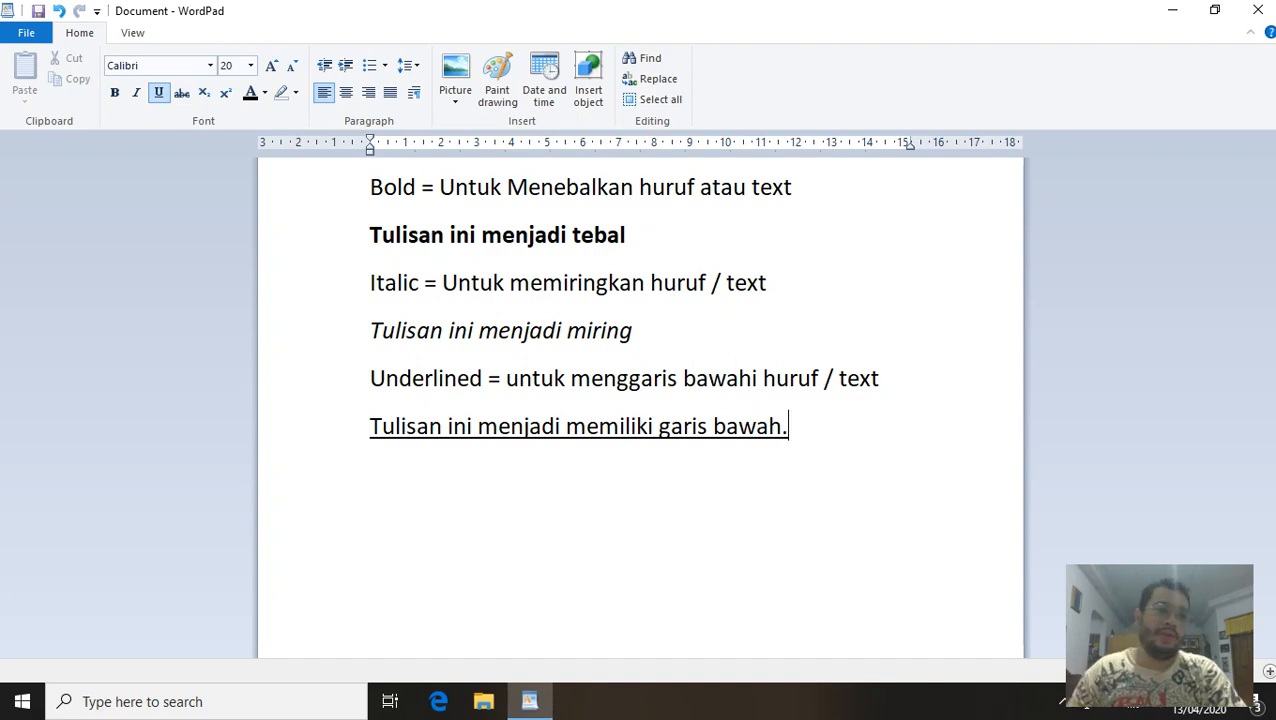
# Write 'Tulisan ini tebal, miring, dan memiliki garis bawah' in bold, italic and underline.
pyautogui.click(131, 96)
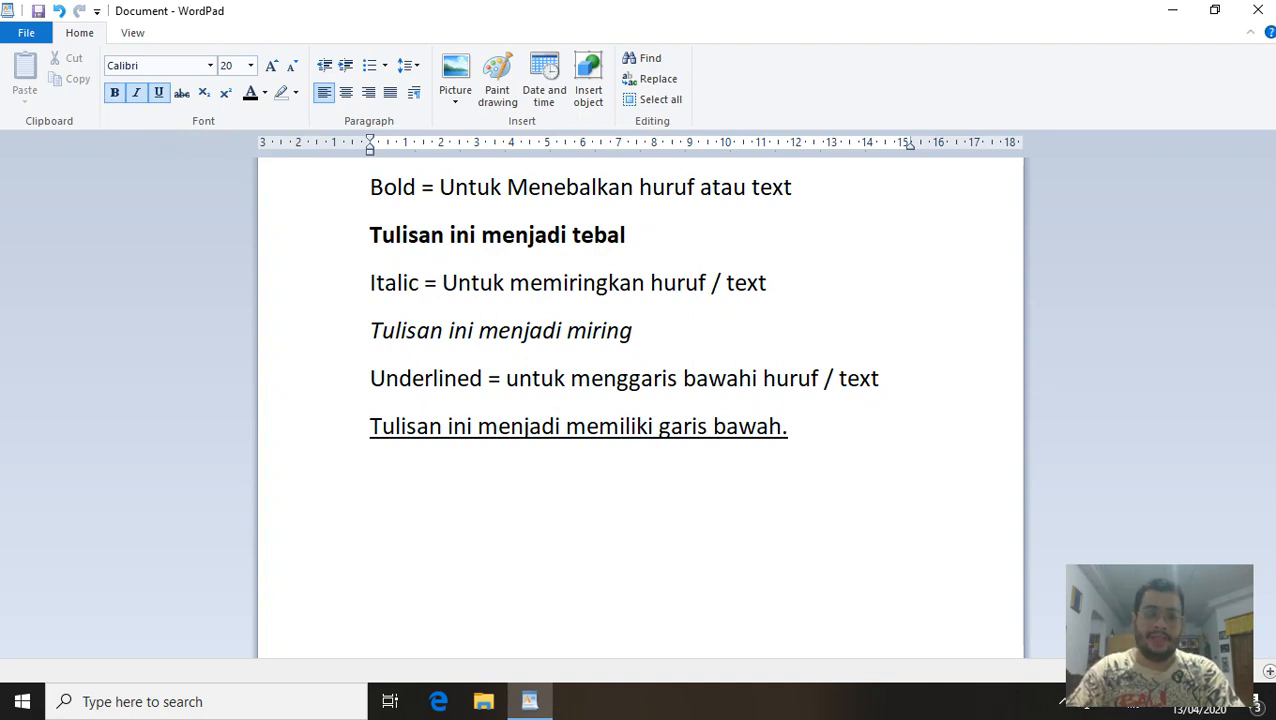
pyautogui.write('Tulisa')
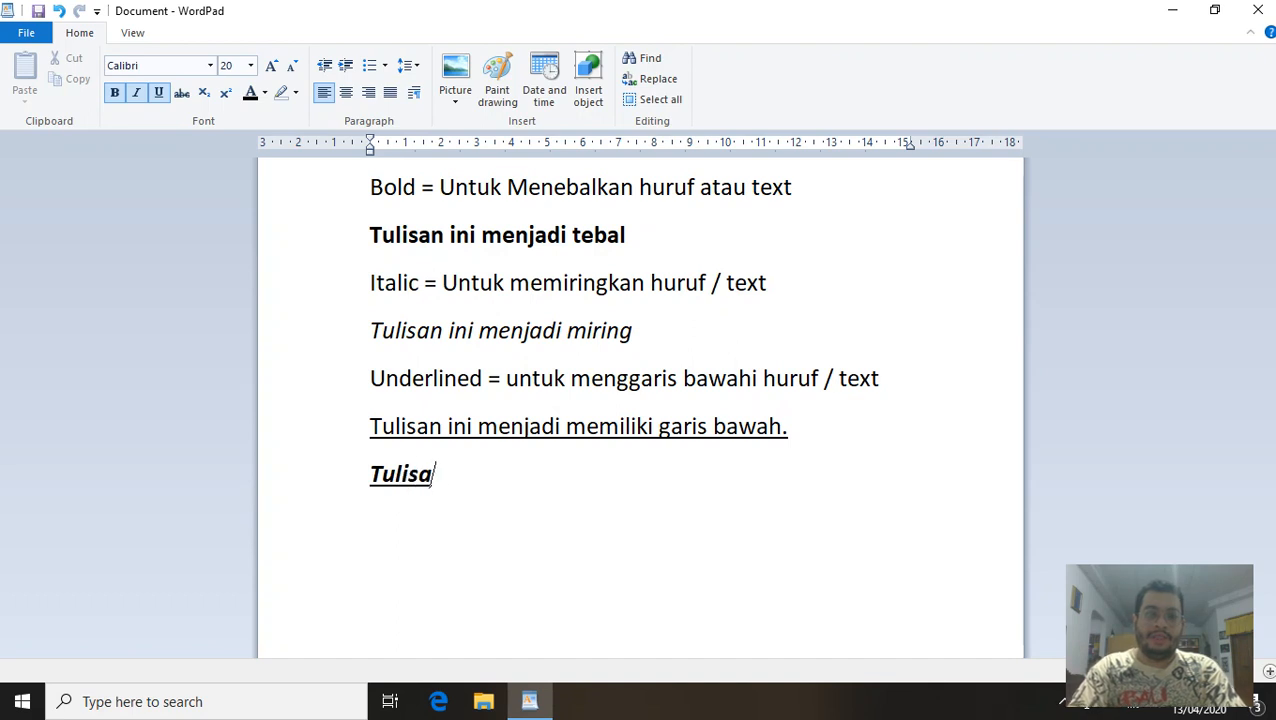
pyautogui.write('n ini te')
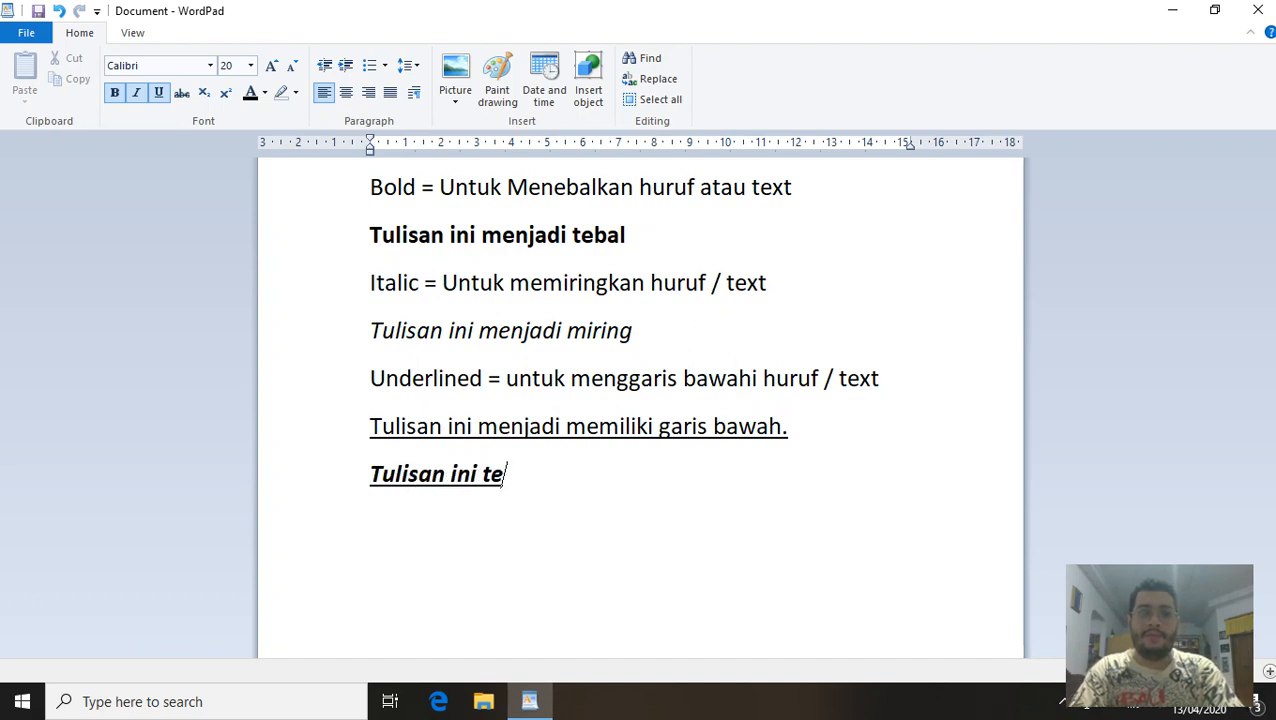
pyautogui.write('bal, miringm')
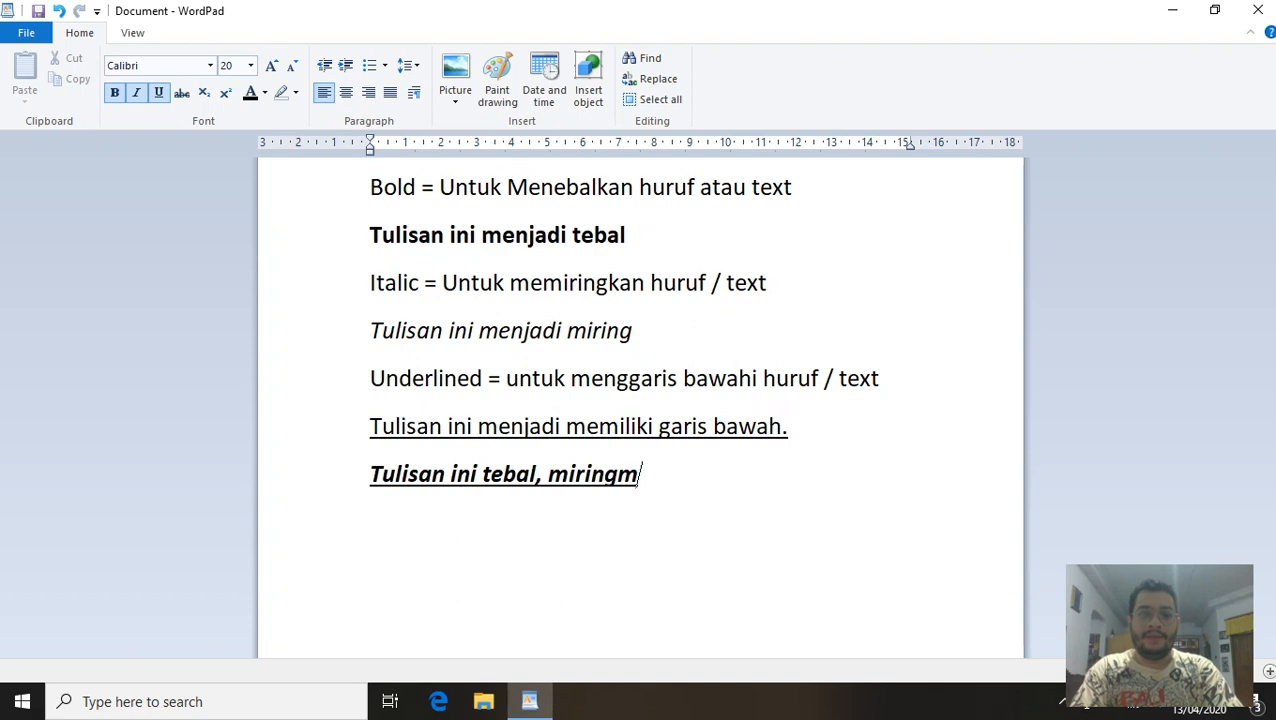
pyautogui.press('BackSpace')
pyautogui.write(', dan mem')
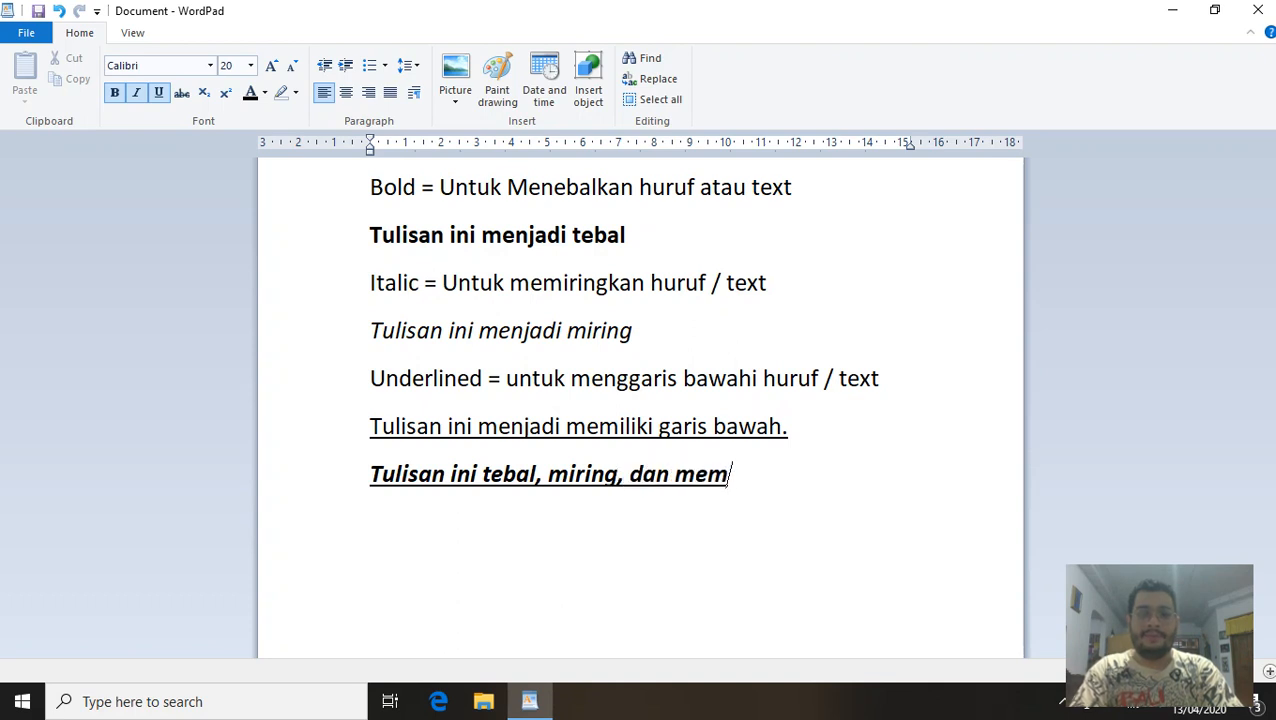
pyautogui.write('iliki gari')
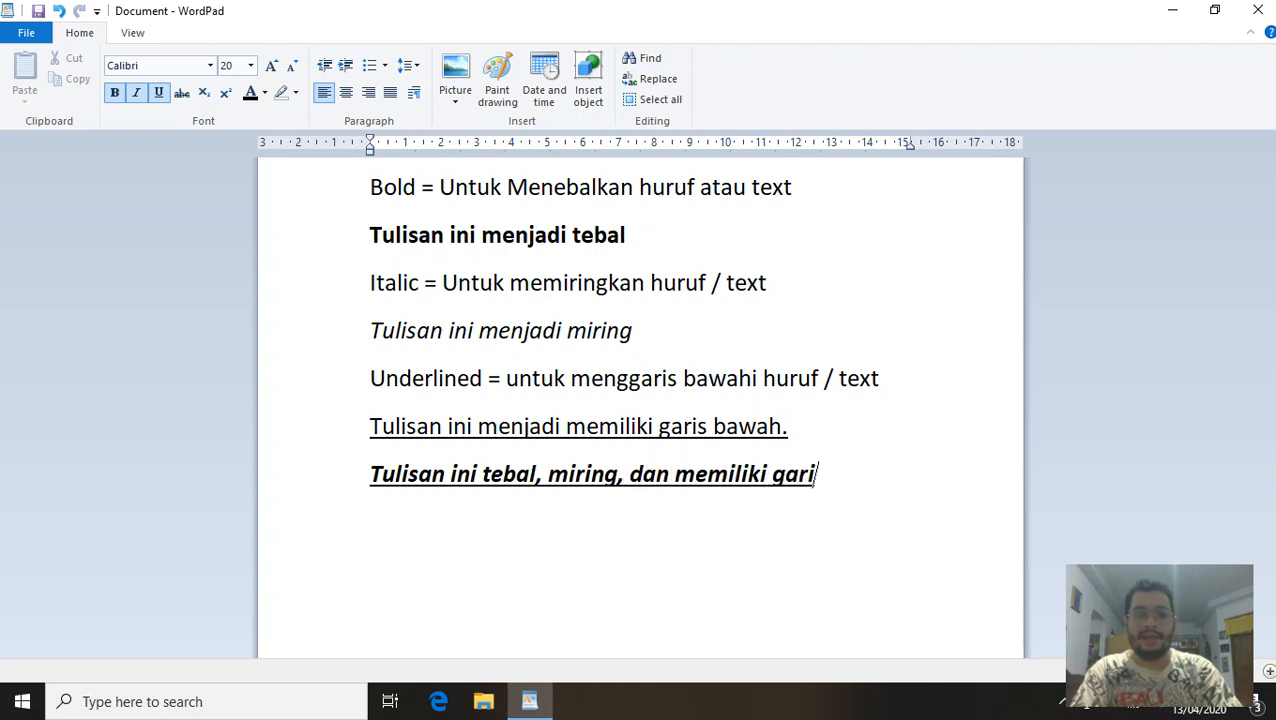
pyautogui.write('s bawah')
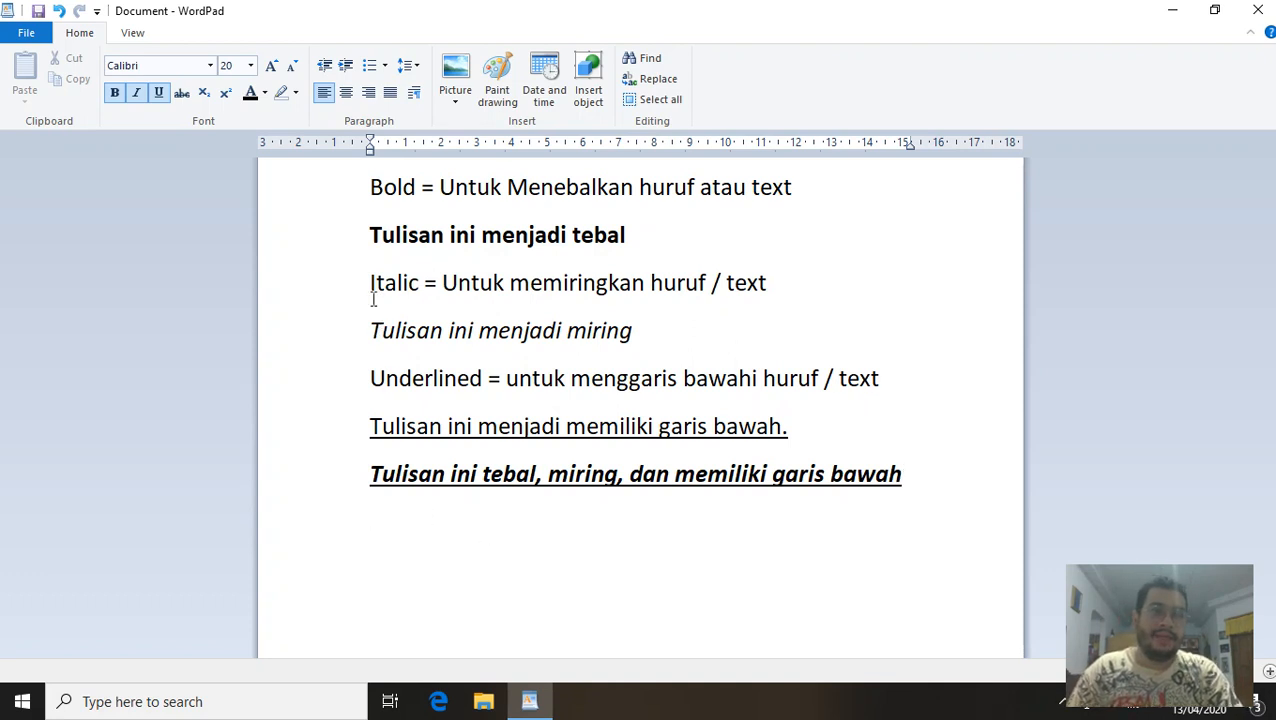
pyautogui.click(112, 93)
# Turn off italic and underline, then type 'Strikethrough = untuk membuat tulisan seperti di coret dibagian tengah hurufnya'.
pyautogui.click(136, 93)
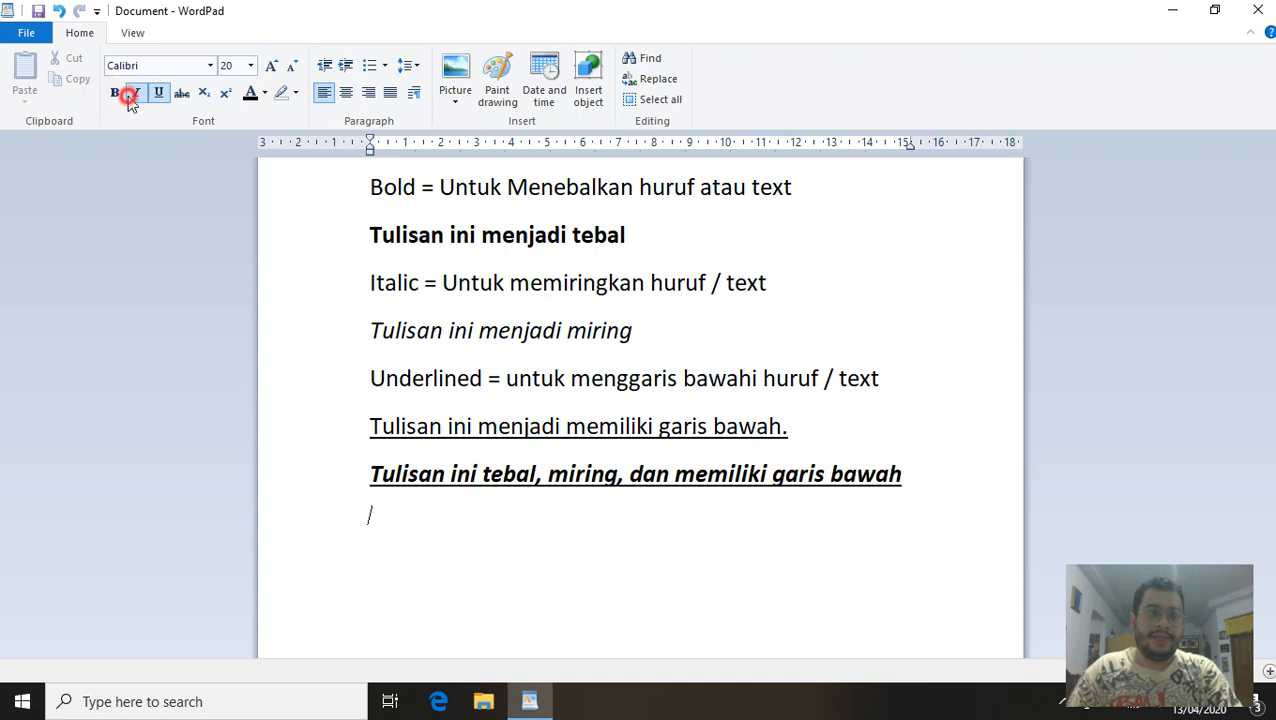
pyautogui.click(158, 93)
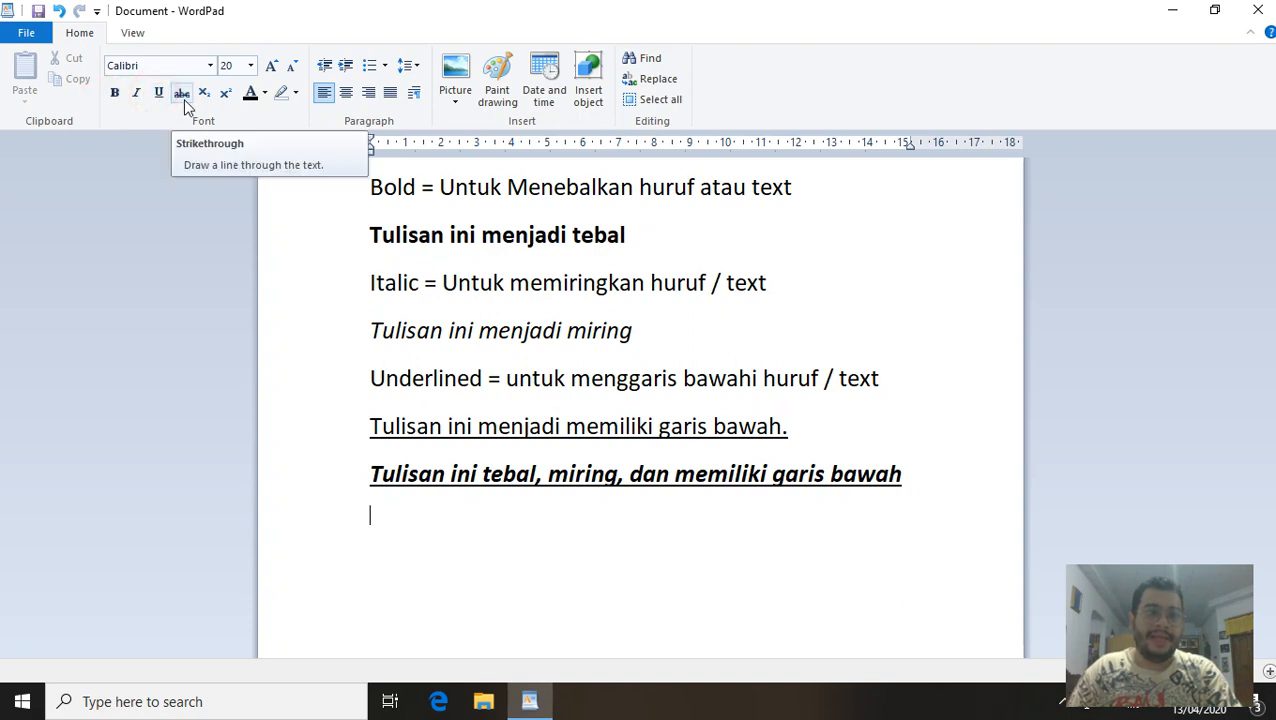
pyautogui.write('St')
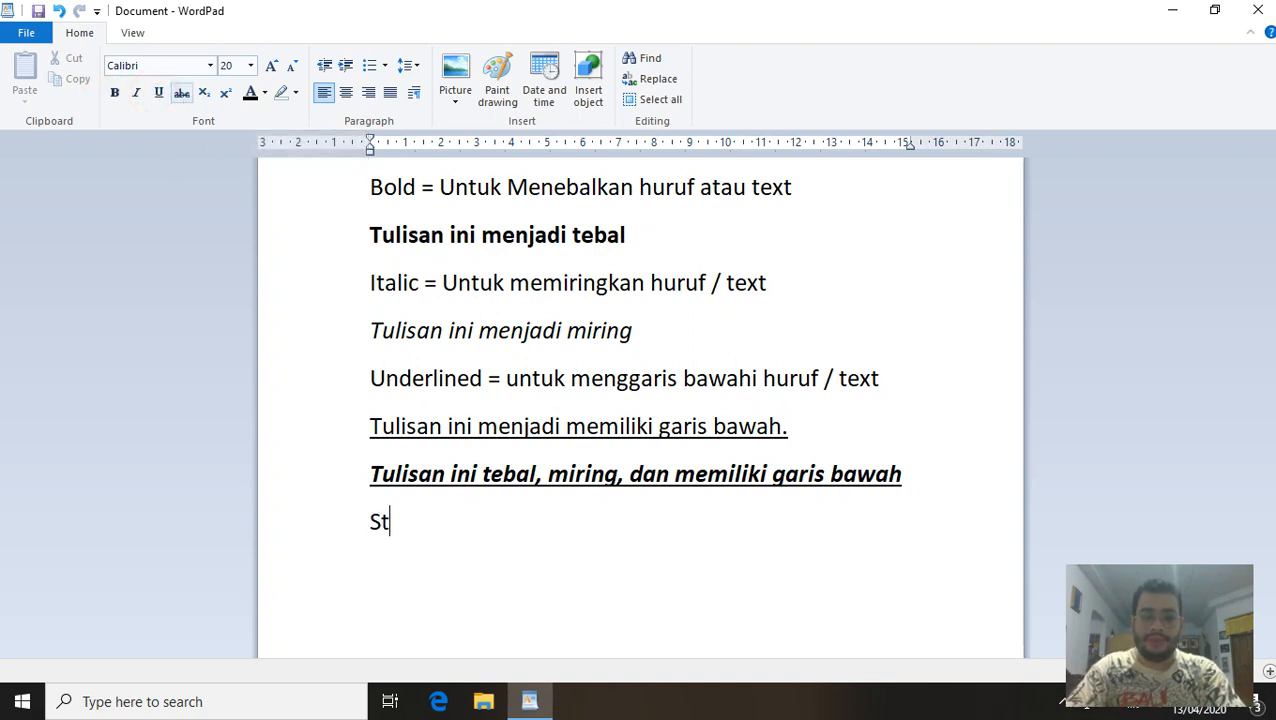
pyautogui.write('rikethrough')
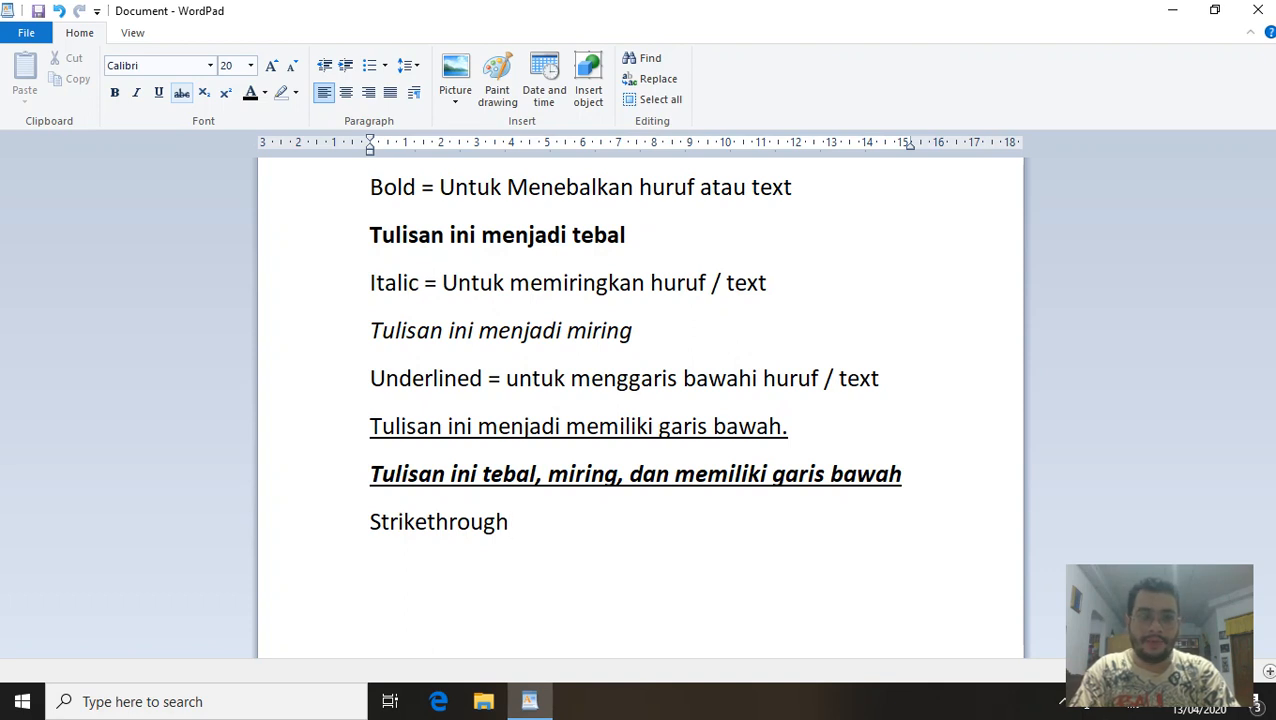
pyautogui.write('=')
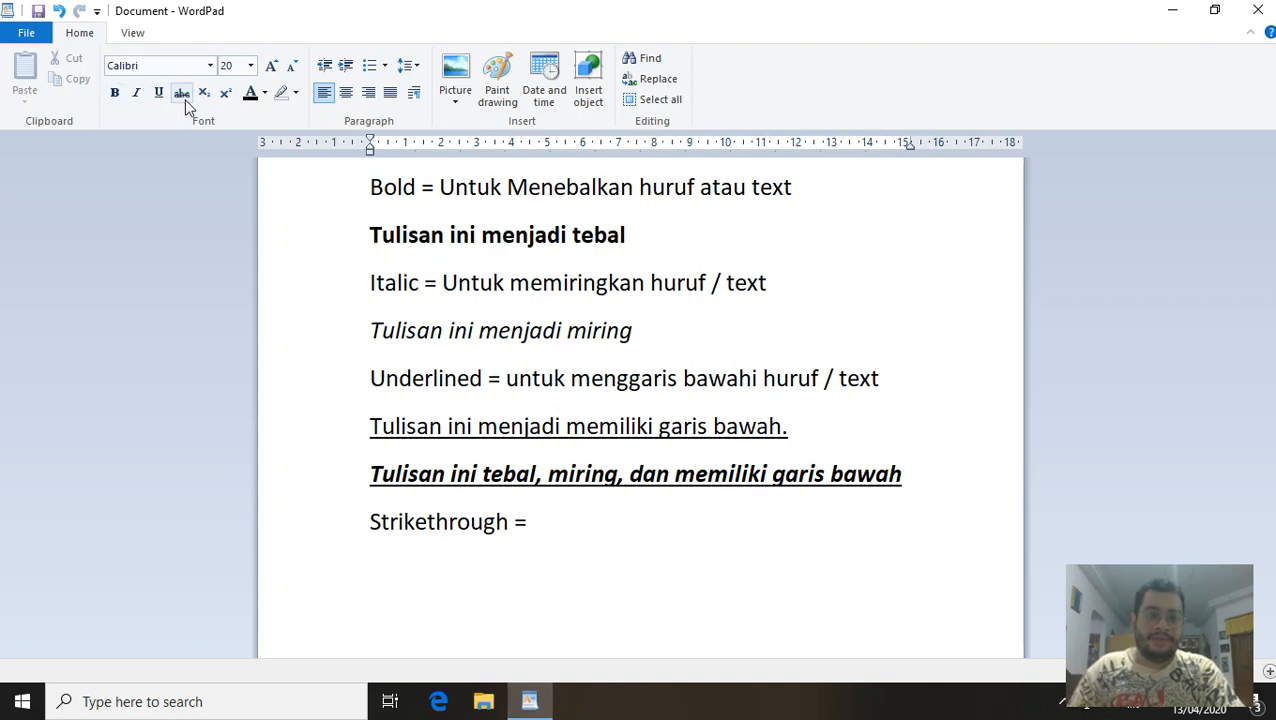
pyautogui.click(533, 474)
pyautogui.write('un')
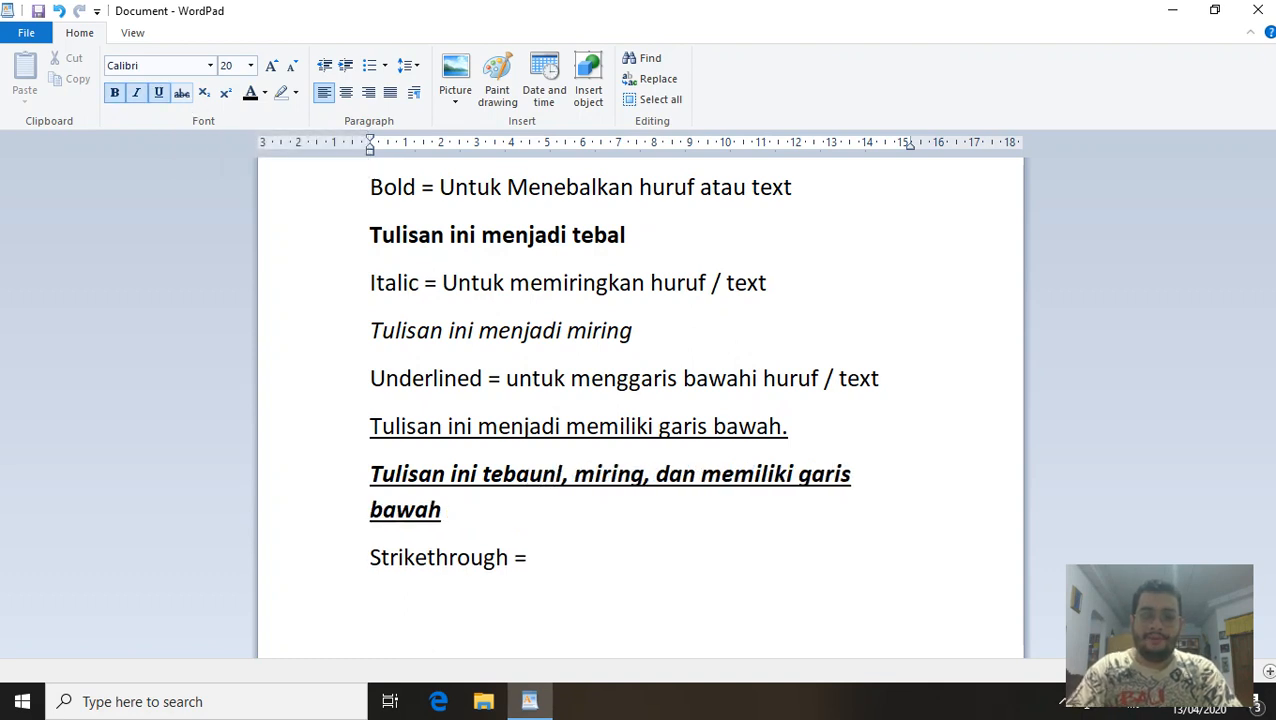
pyautogui.press('BackSpace')
pyautogui.press('BackSpace')
pyautogui.press('Down')
pyautogui.write('un')
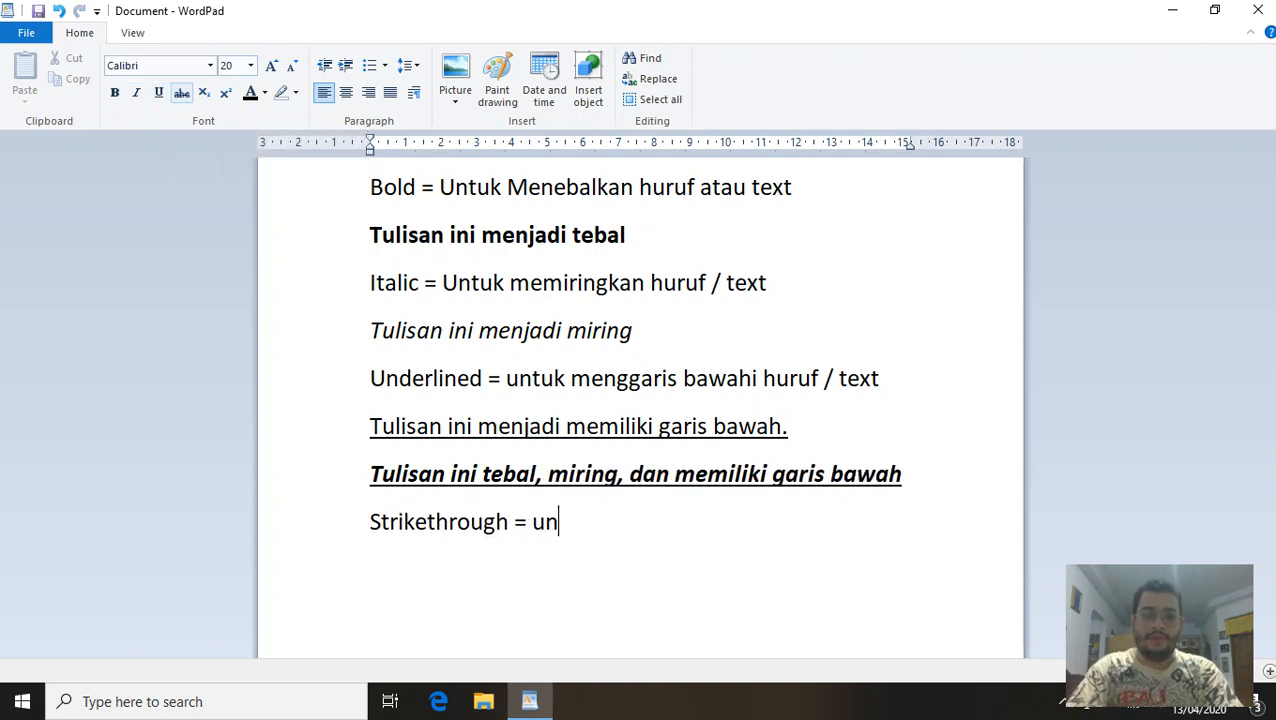
pyautogui.write('tuk membuat tulisan ')
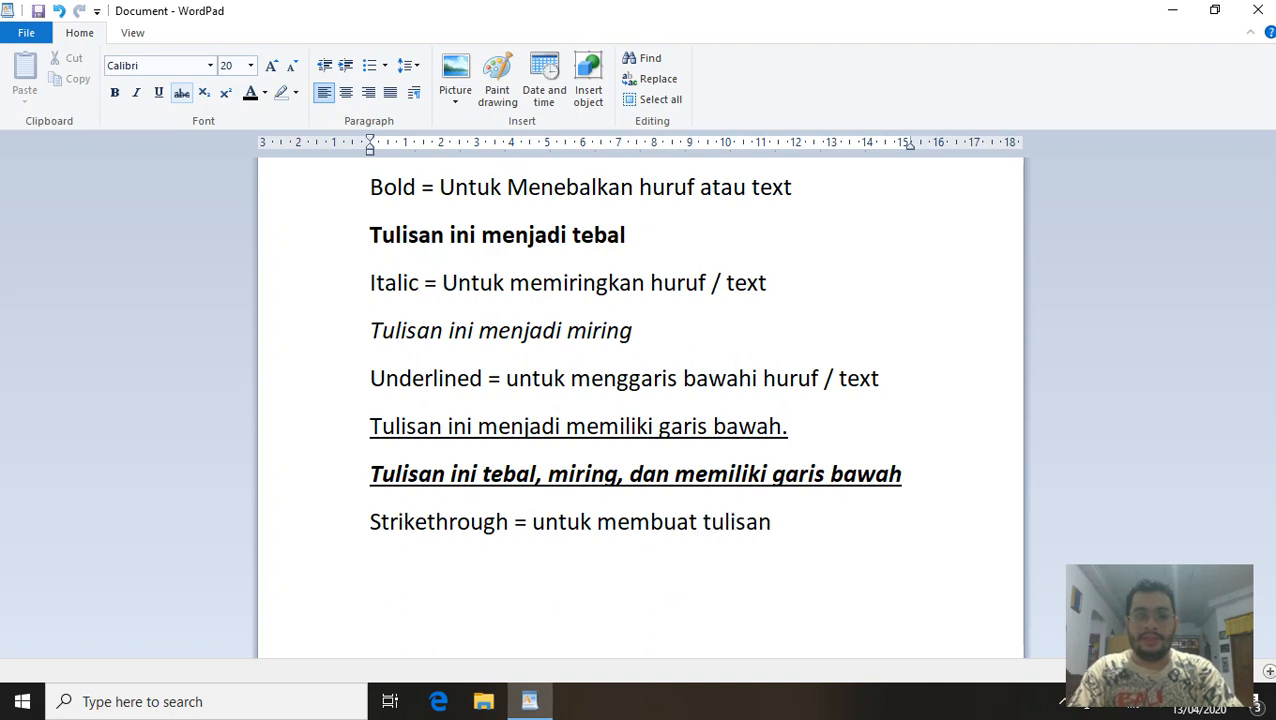
pyautogui.write('seperti di')
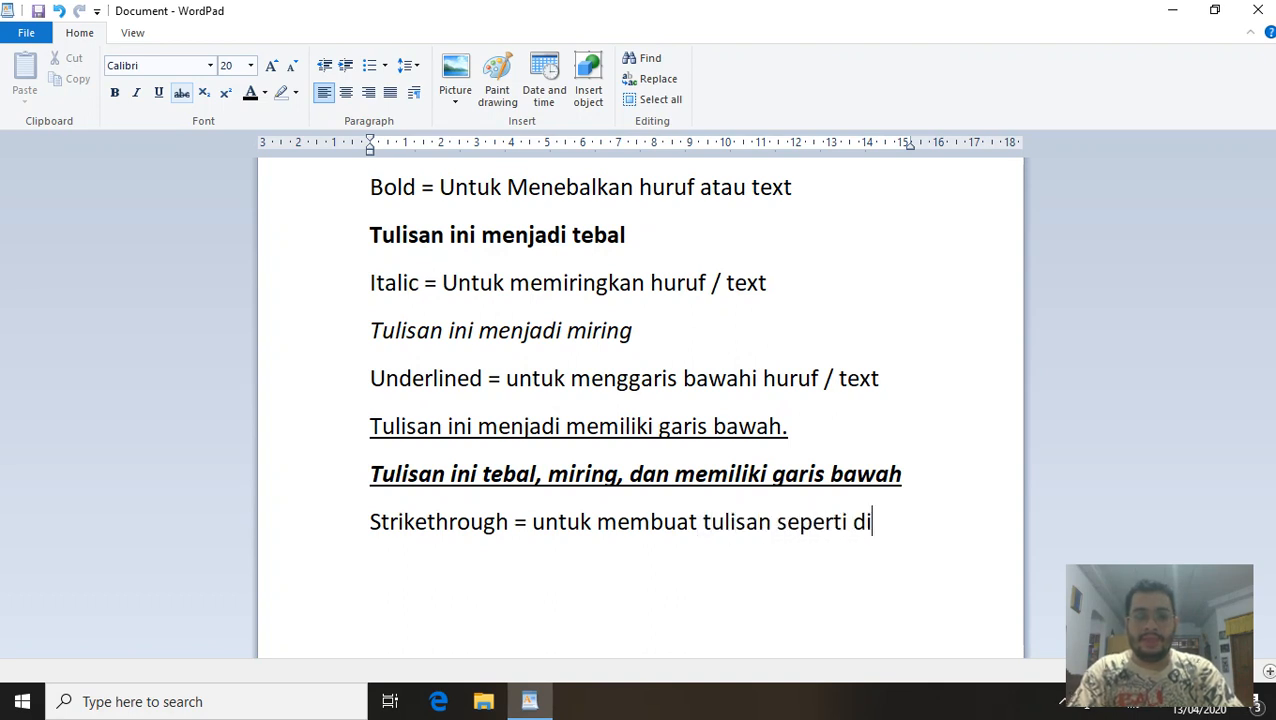
pyautogui.write(' coret dib')
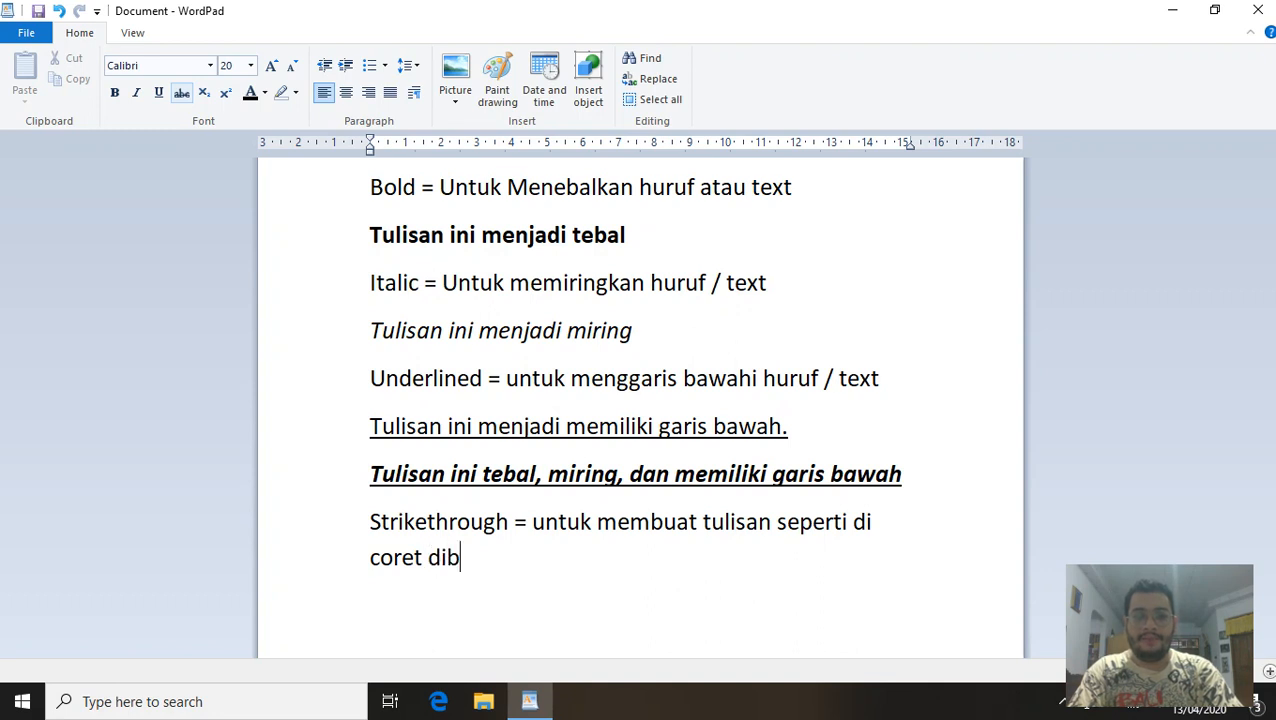
pyautogui.write('agian tenga')
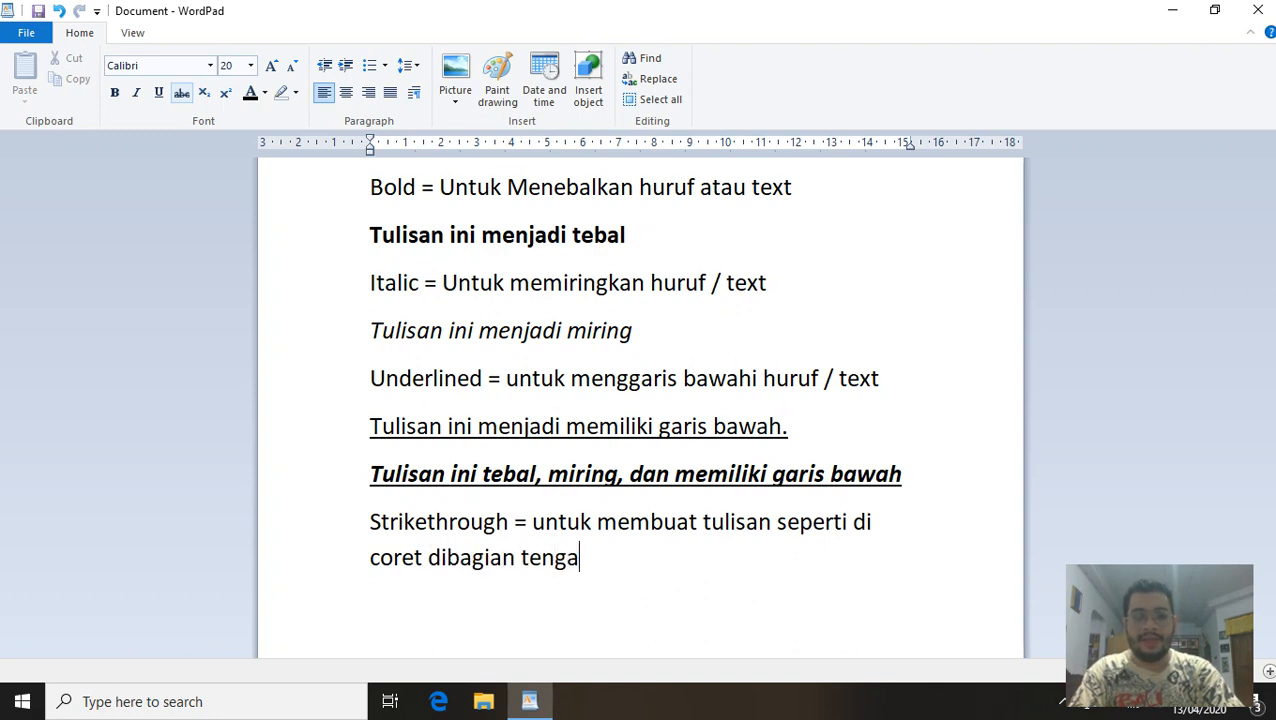
pyautogui.write('h hurufnya.')
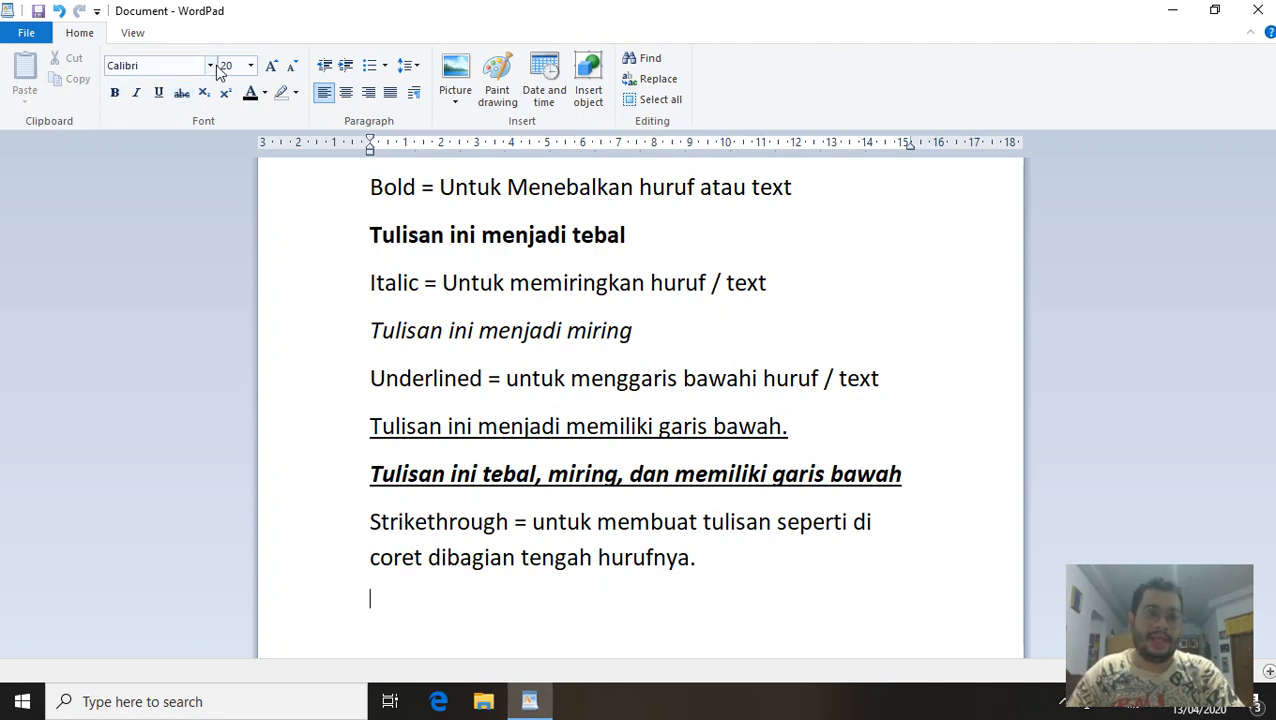
# Type the struck-through example 'Tulisan ini memiliki garis di tengah huruf / text nya.' followed by two blank lines.
pyautogui.click(182, 93)
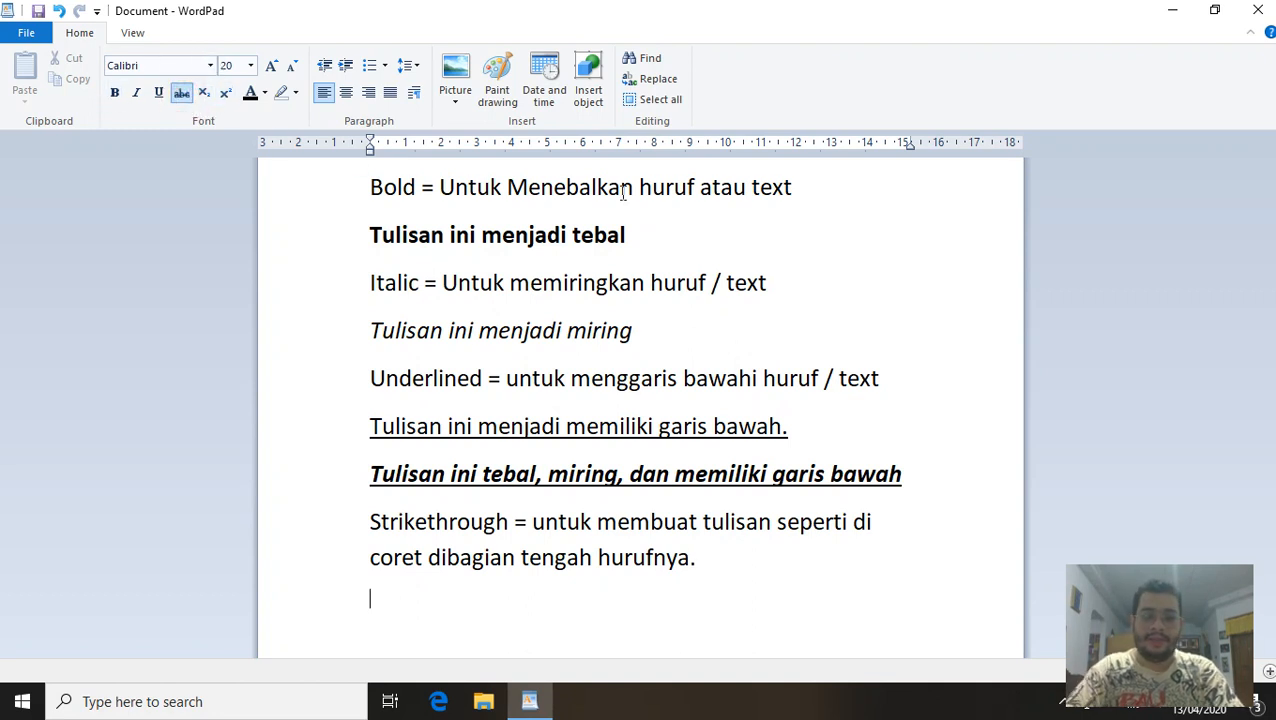
pyautogui.write('Tulisan ini')
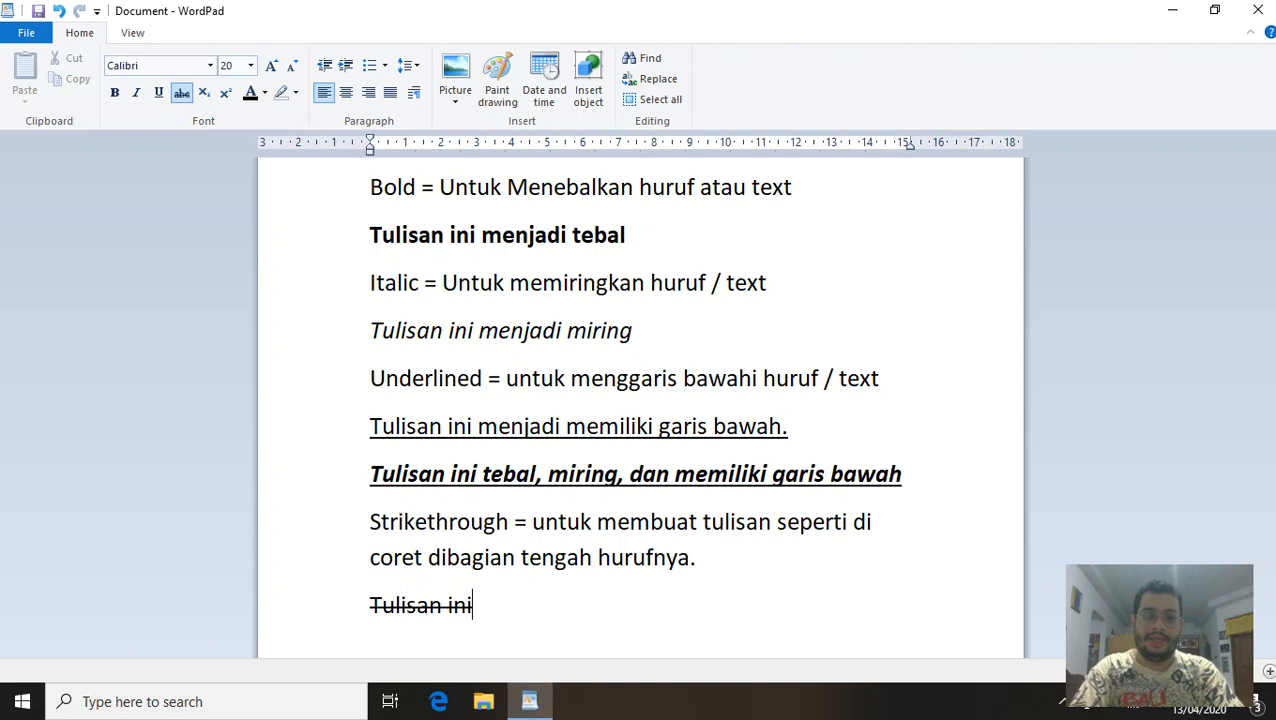
pyautogui.write(' memiliki ga')
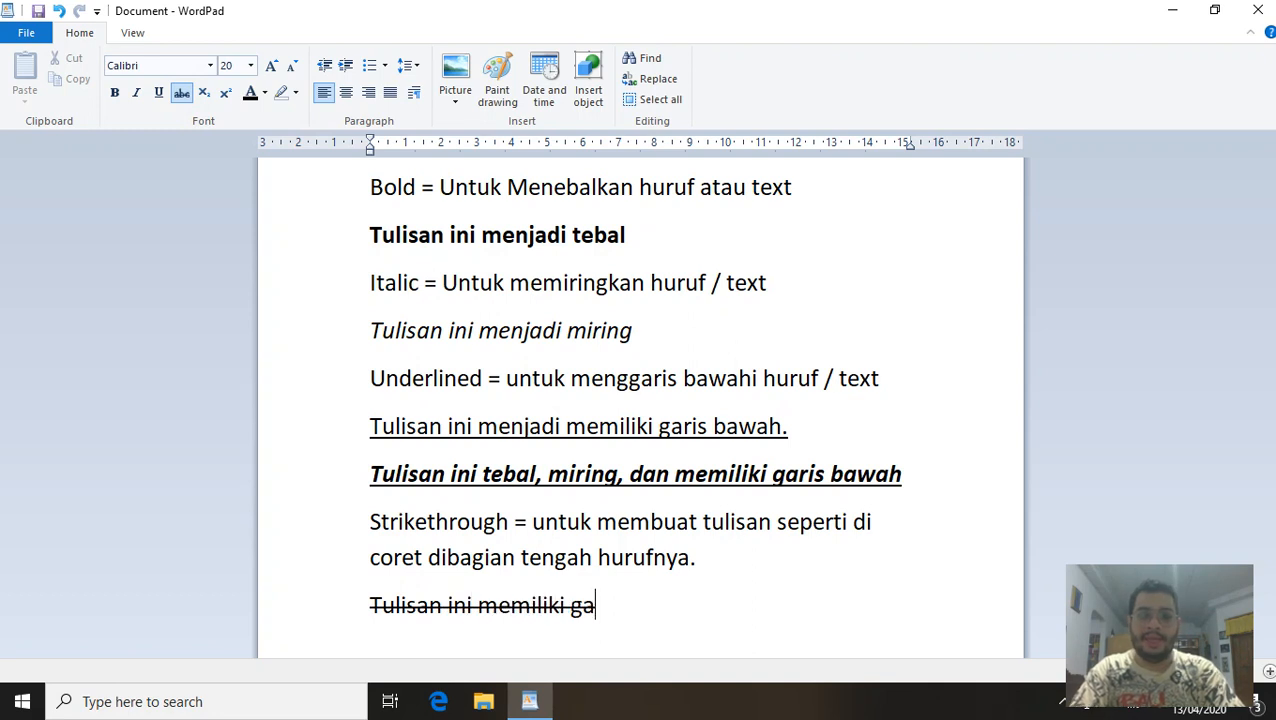
pyautogui.write('ris di tengah')
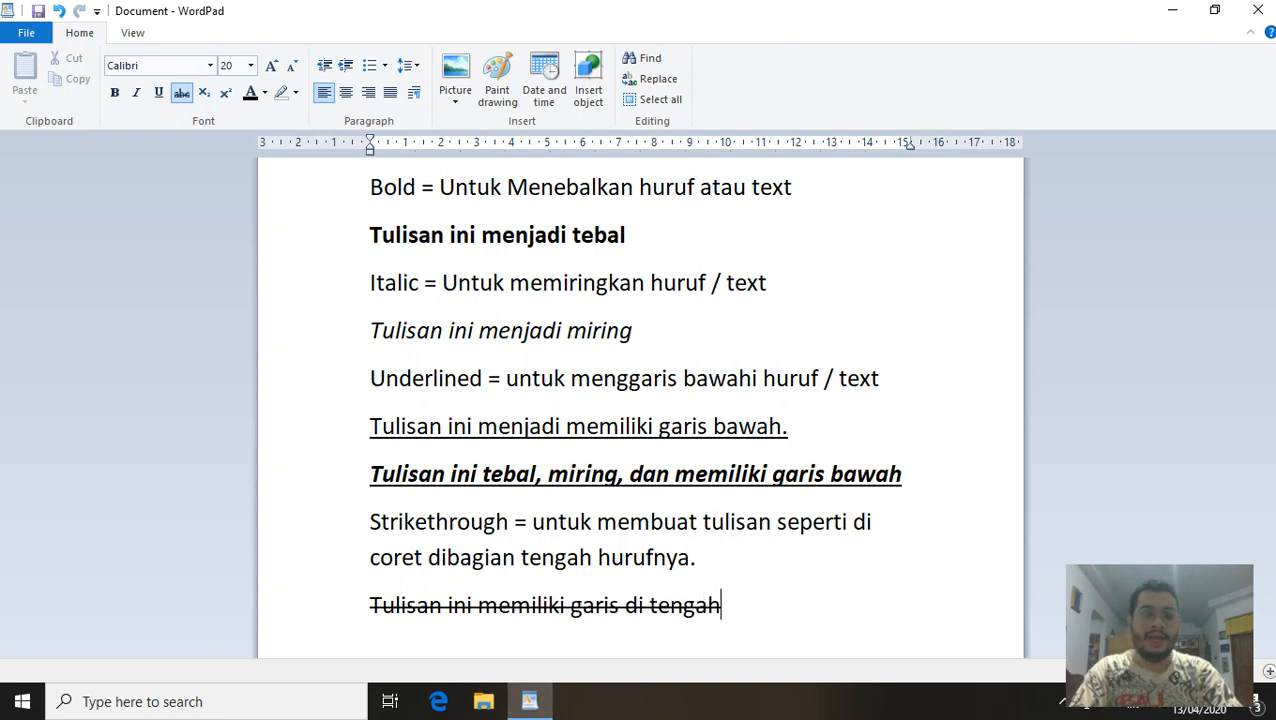
pyautogui.write(' huruf')
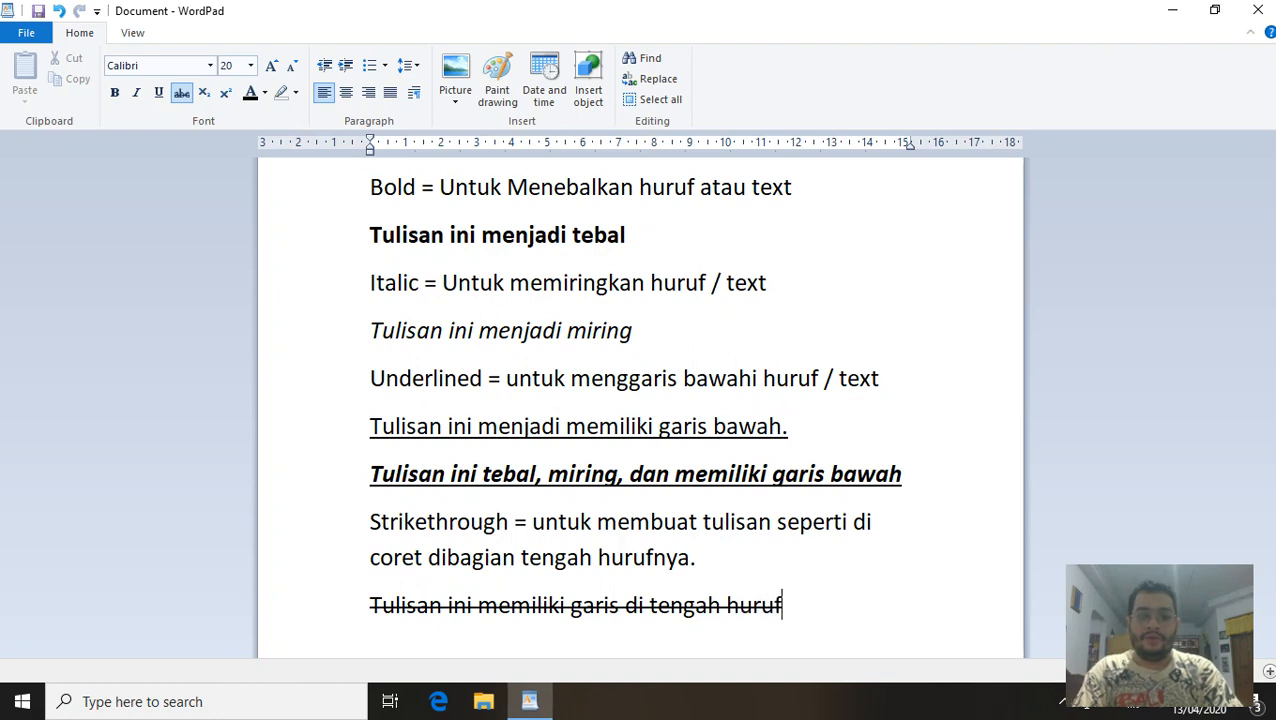
pyautogui.write(' / text n')
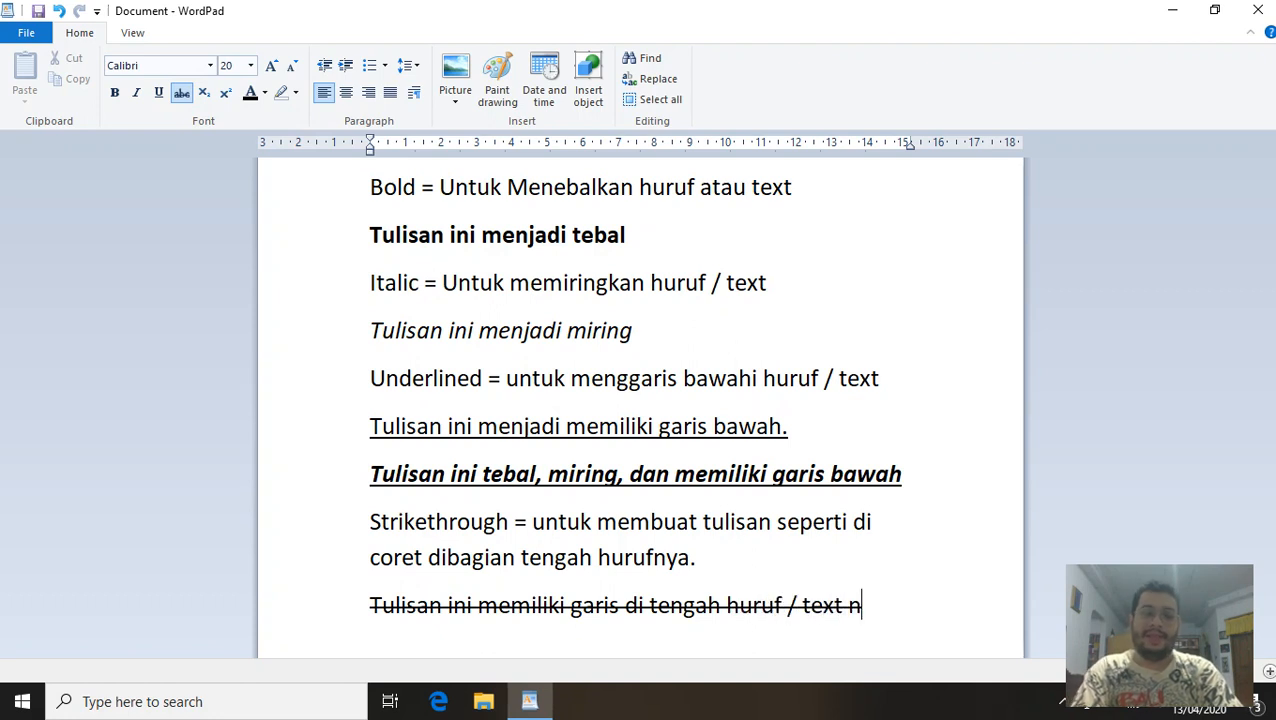
pyautogui.write('ya.')
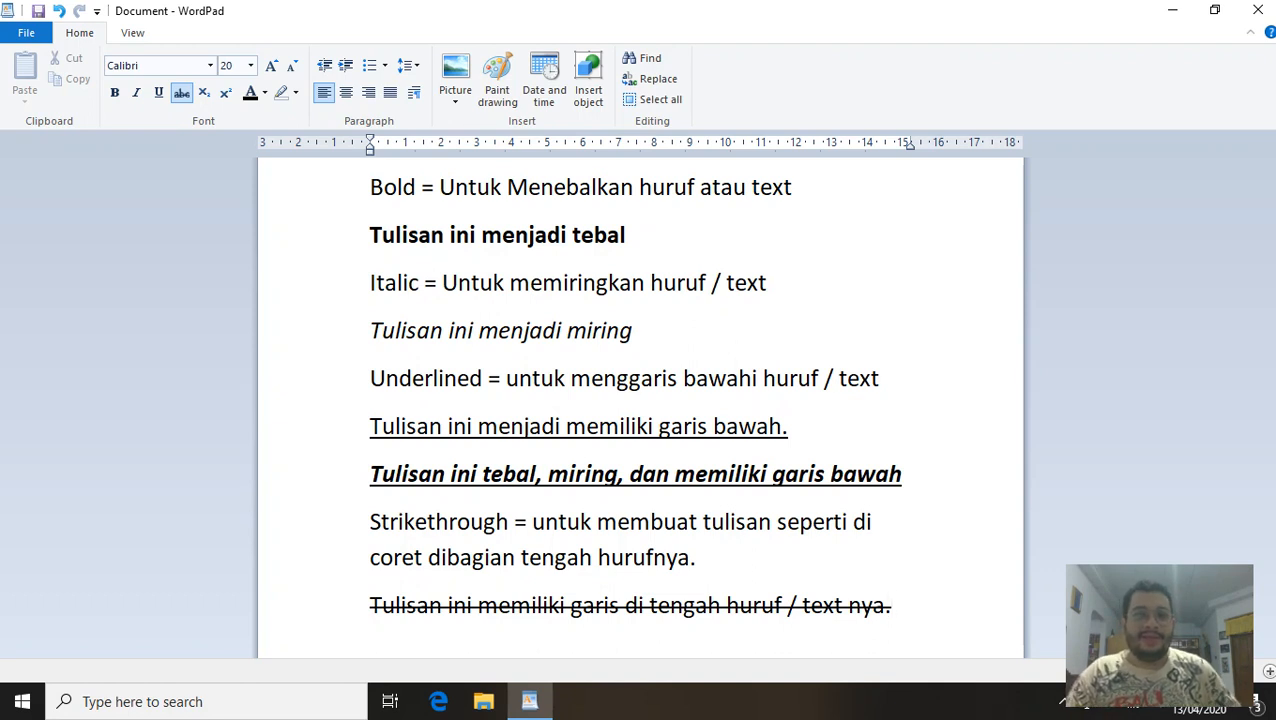
pyautogui.press('Return')
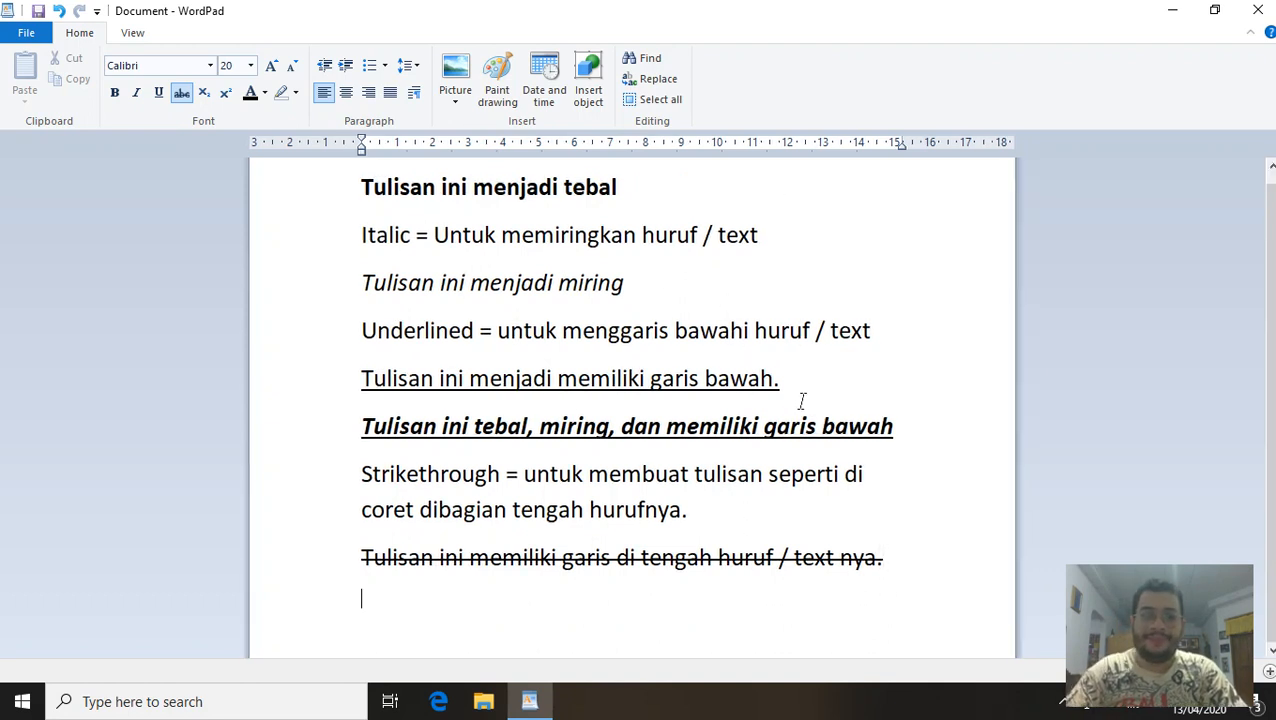
pyautogui.press('Return')
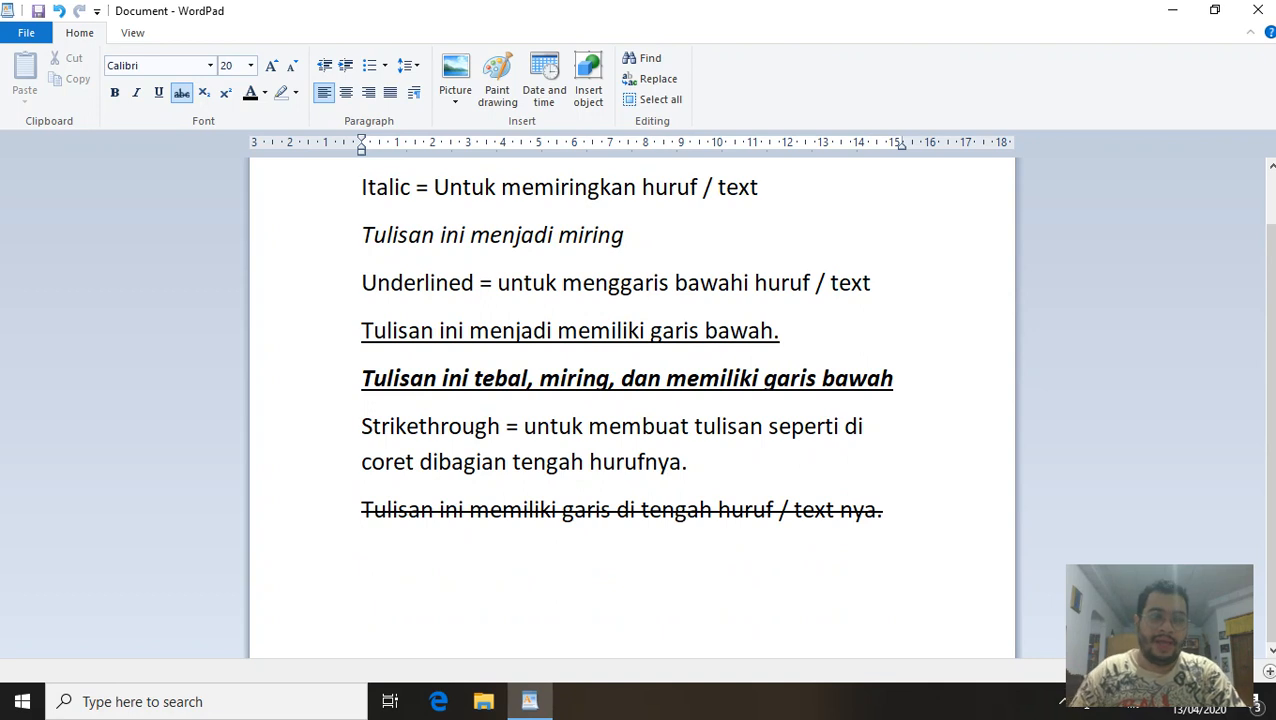
pyautogui.click(182, 96)
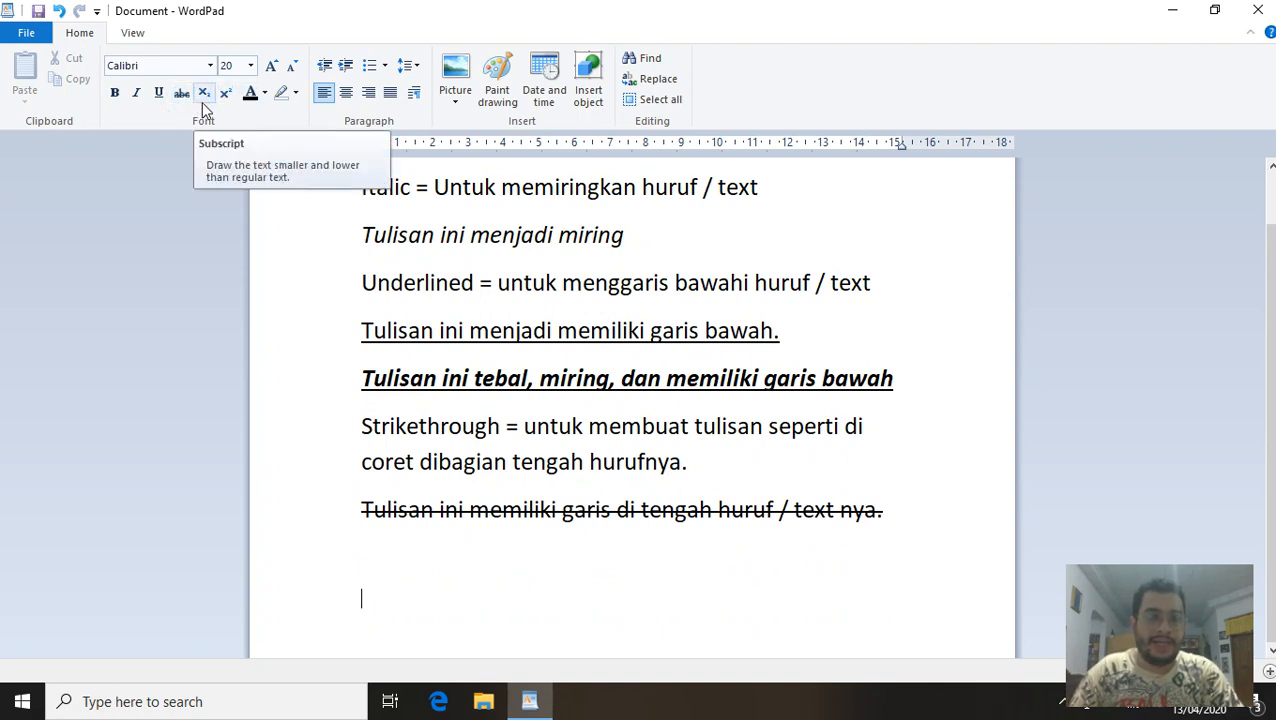
# Type 'Subscript = membuat text atau huruf, menjadi kecil di bagian bawah huruf normal' and start a new line.
pyautogui.click(208, 99)
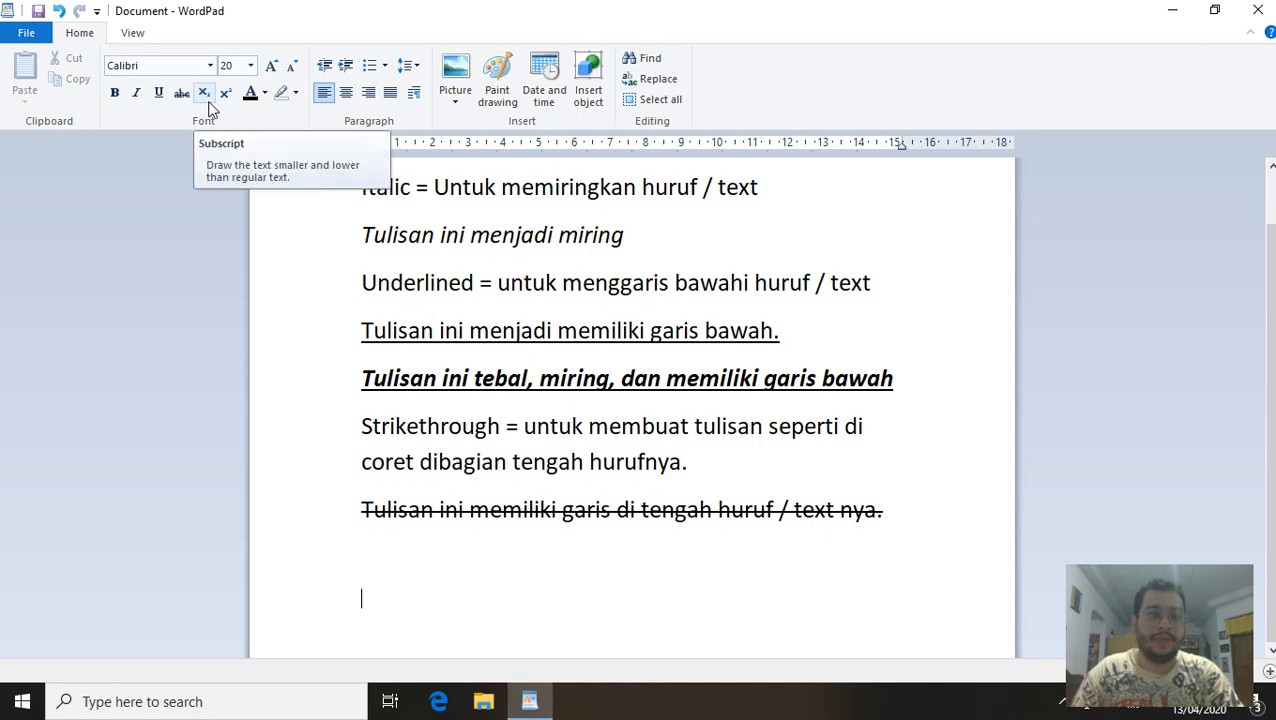
pyautogui.write('S')
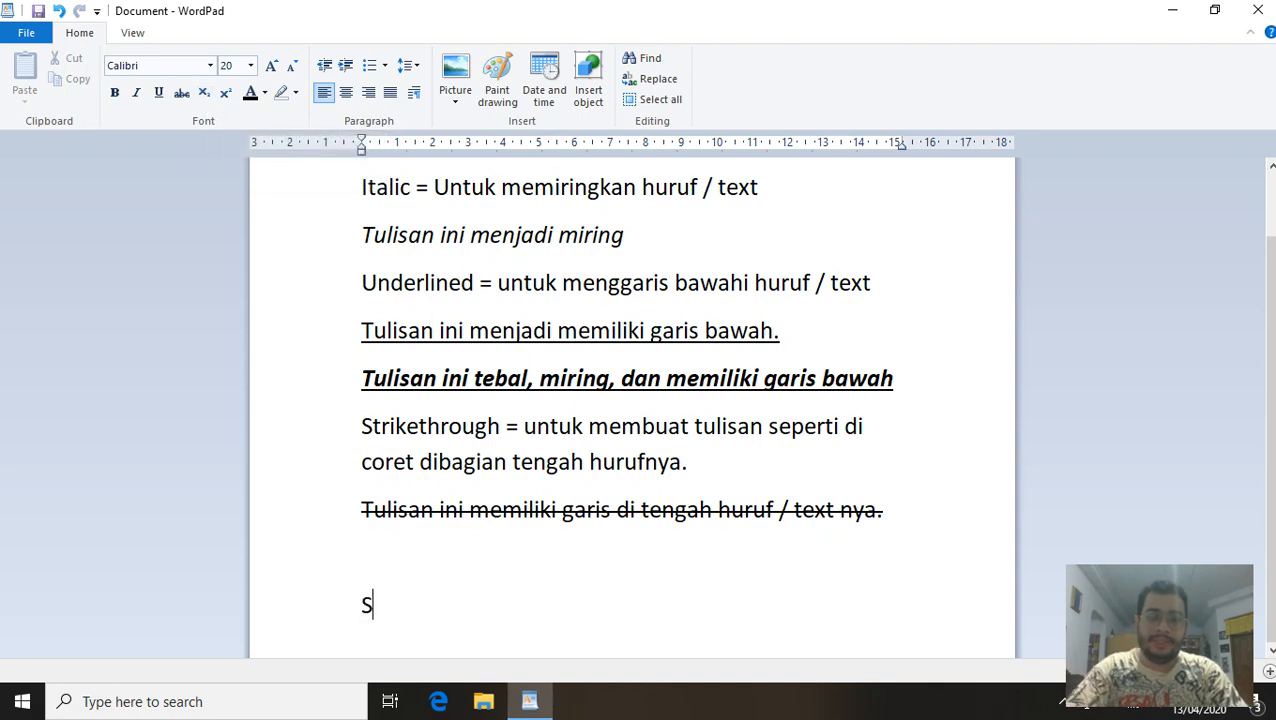
pyautogui.write('ubscrip')
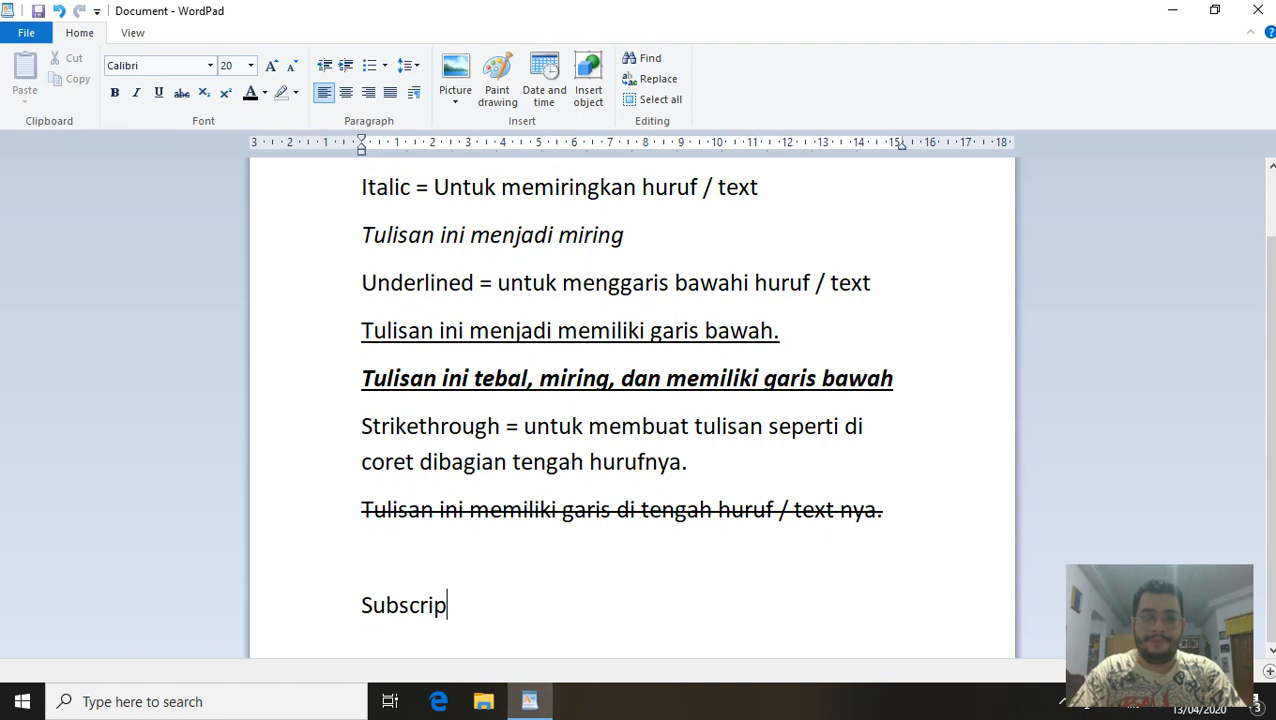
pyautogui.write('t = membu')
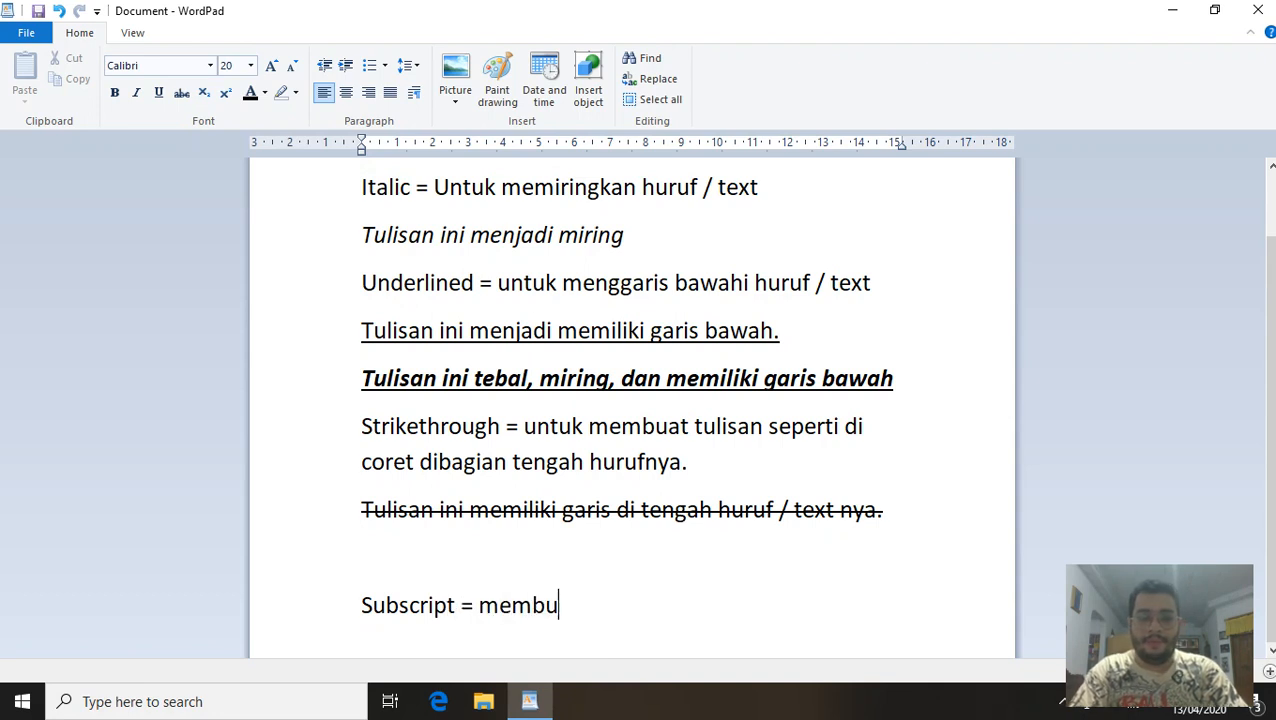
pyautogui.write('at te')
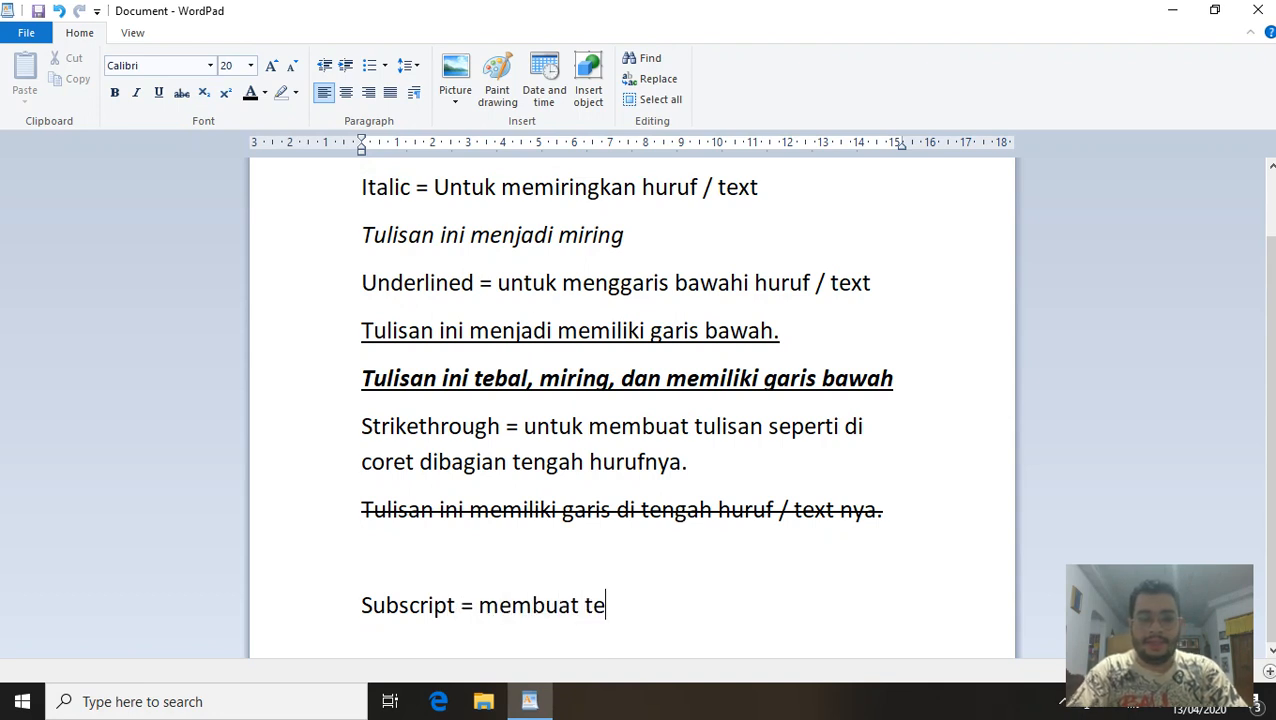
pyautogui.write('xt atau hu')
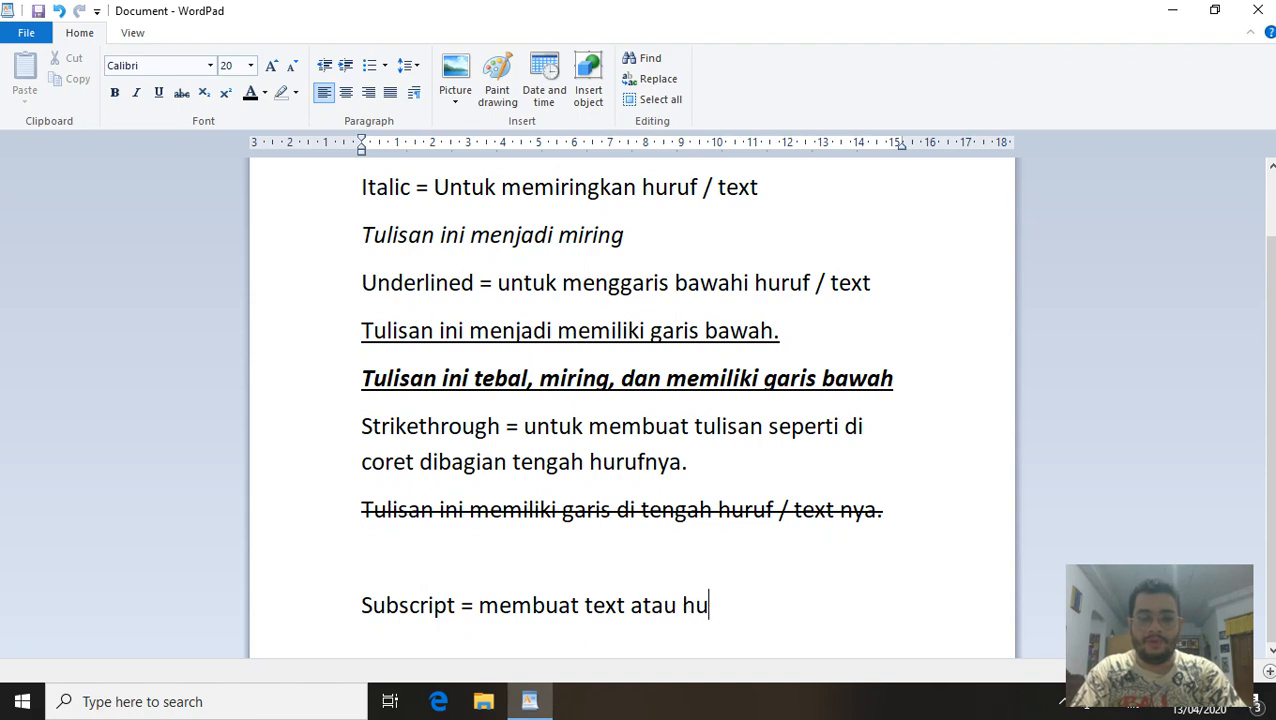
pyautogui.write('ruf, m')
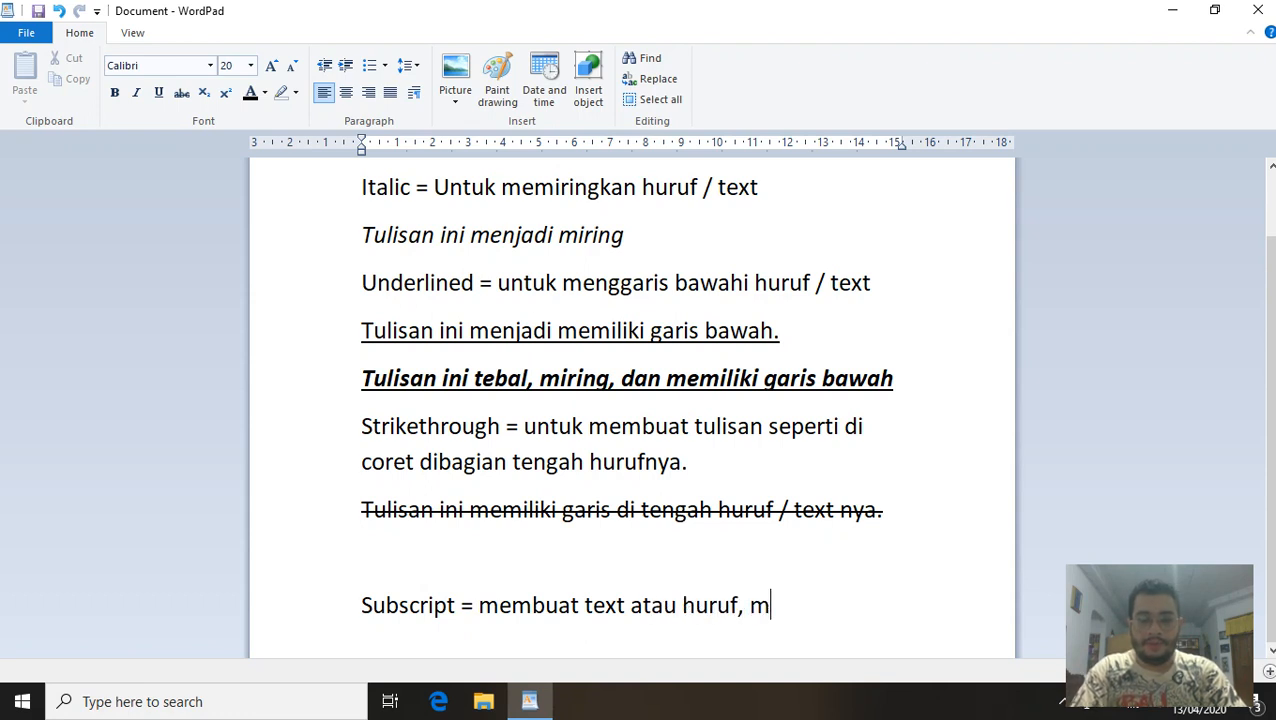
pyautogui.write('enjadi kecil d')
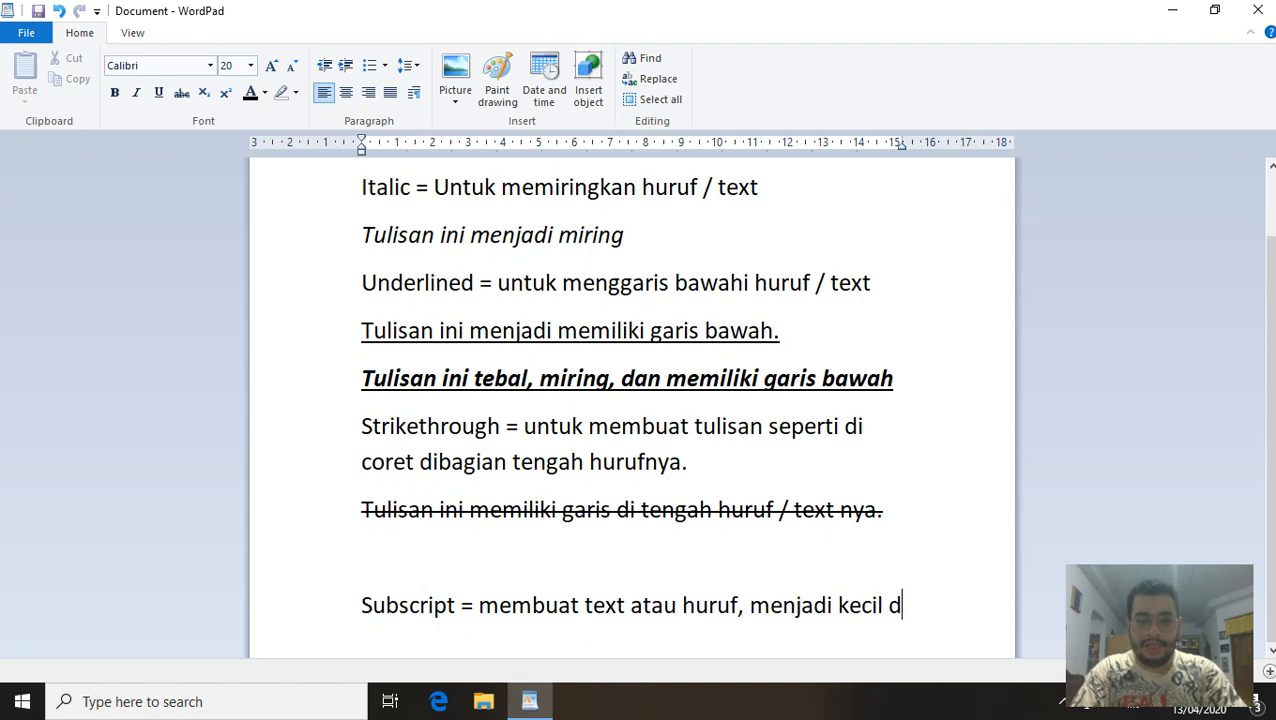
pyautogui.write('i bagian ba')
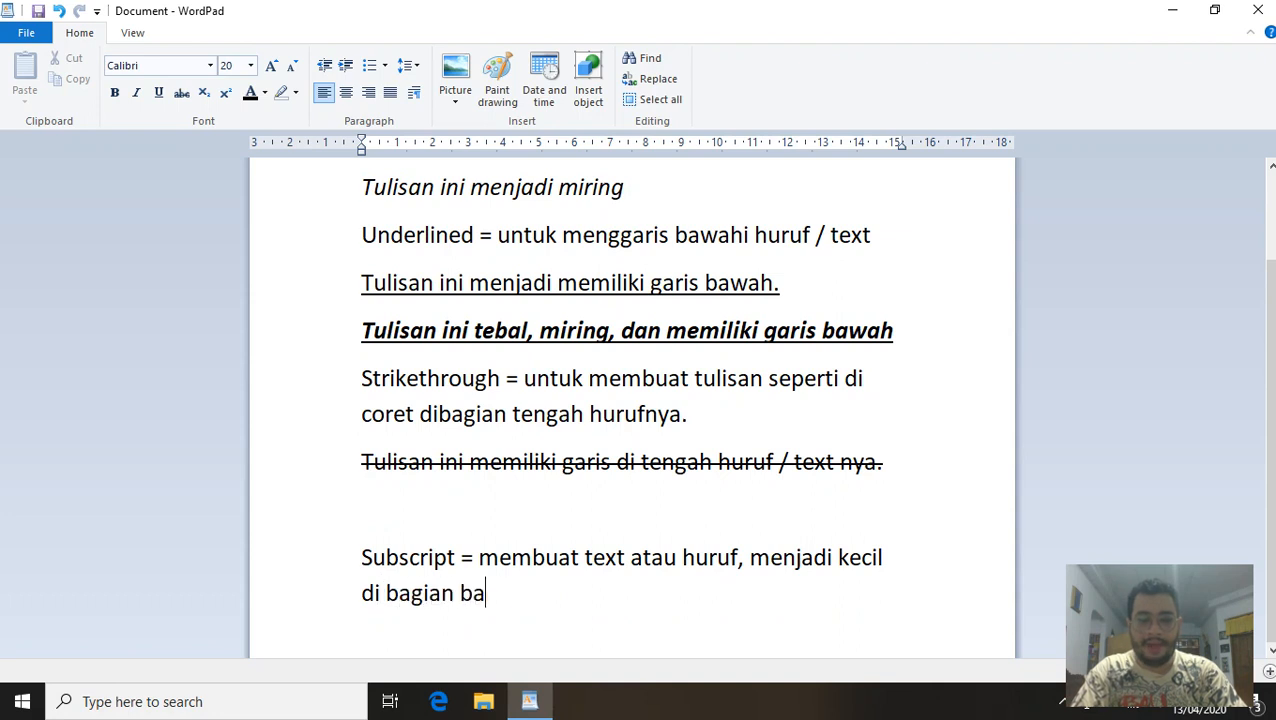
pyautogui.write('wah huruf normal')
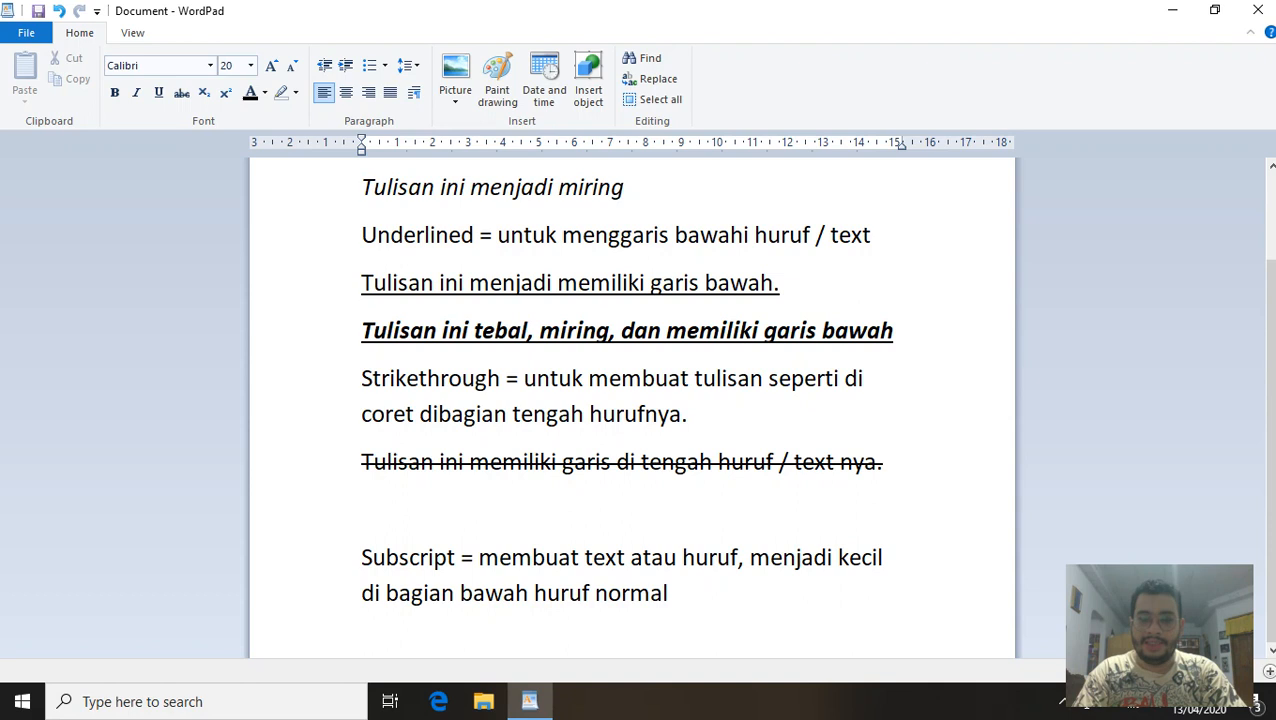
pyautogui.press('Return')
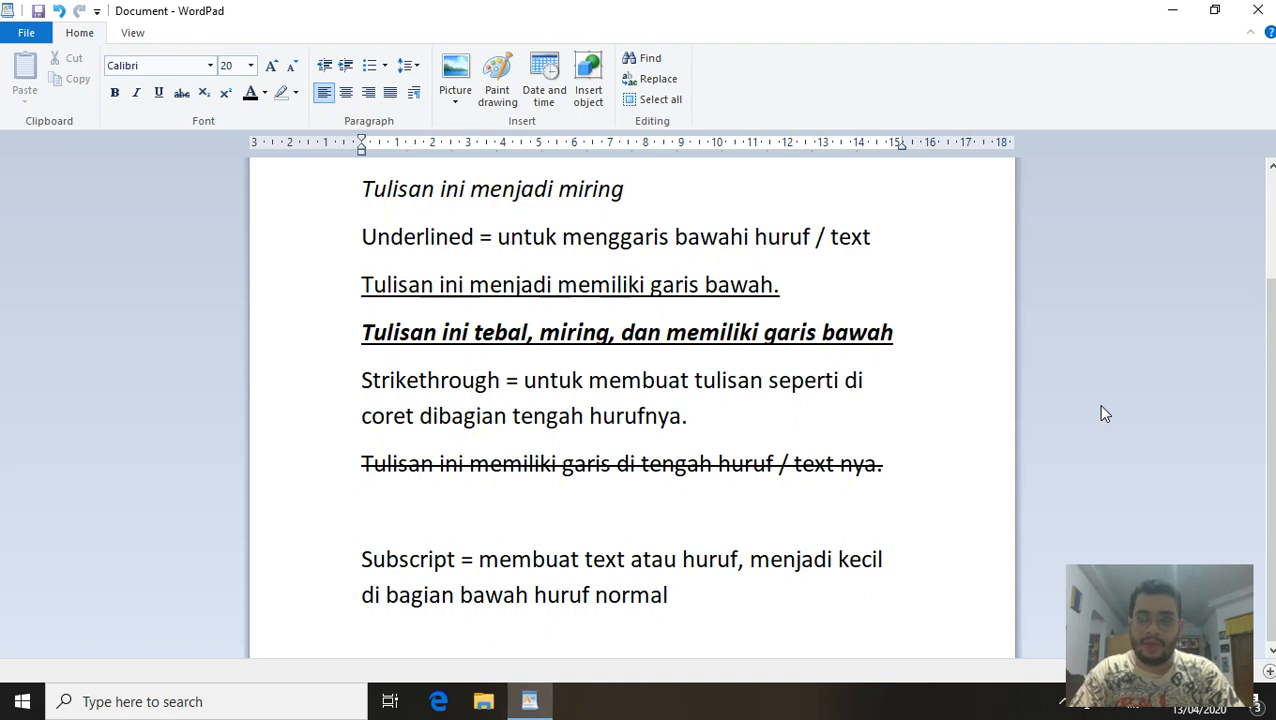
# Write the example O₂ with a subscript 2, then turn subscript off on the next line.
pyautogui.write('O')
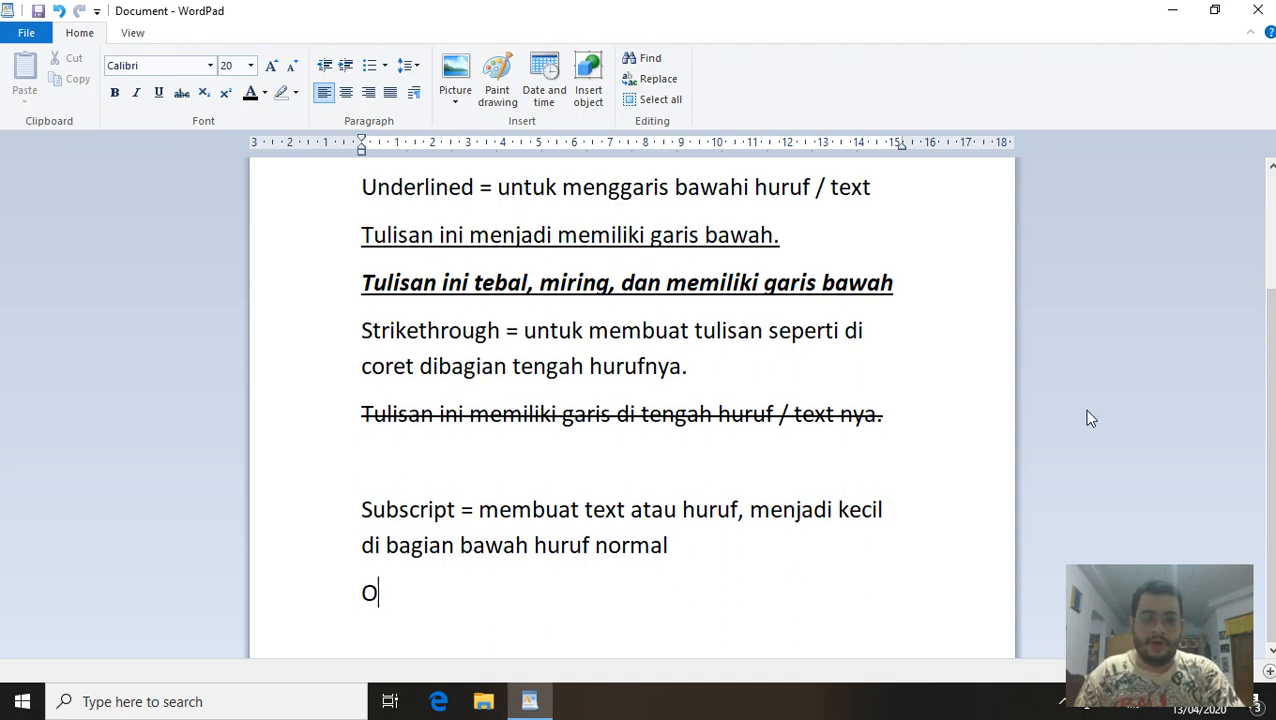
pyautogui.write('2')
pyautogui.press('BackSpace')
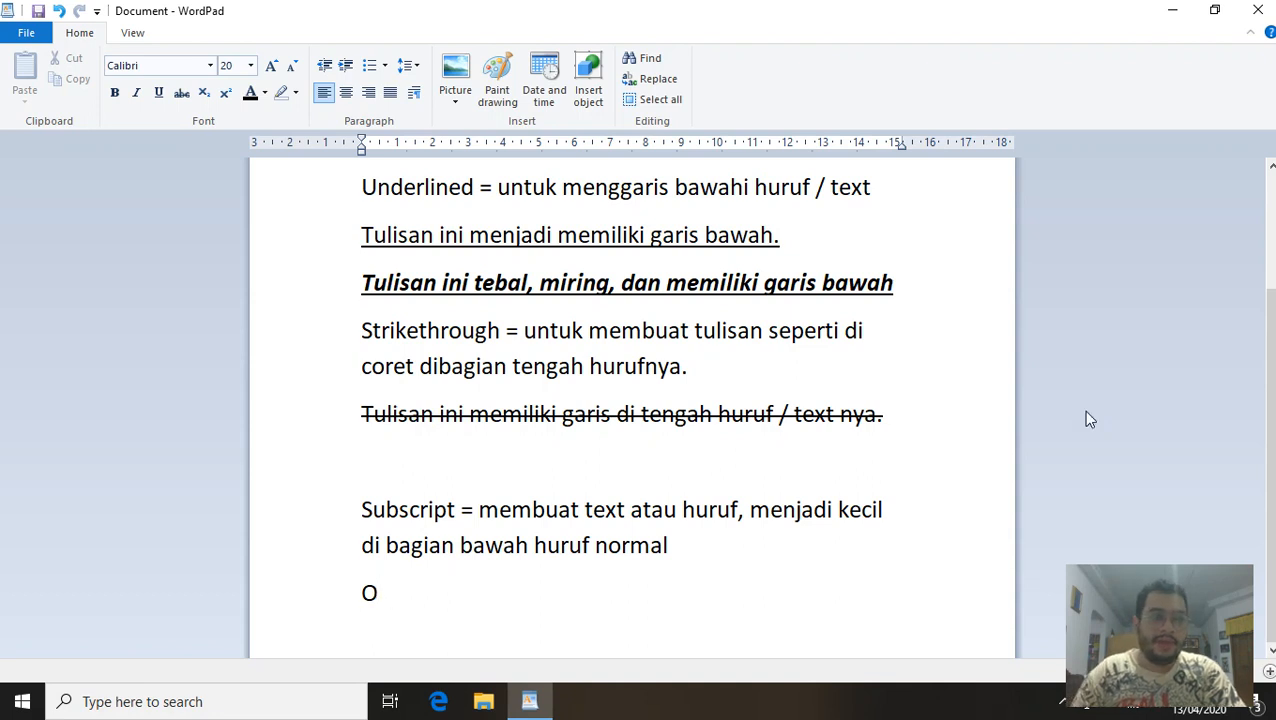
pyautogui.click(204, 94)
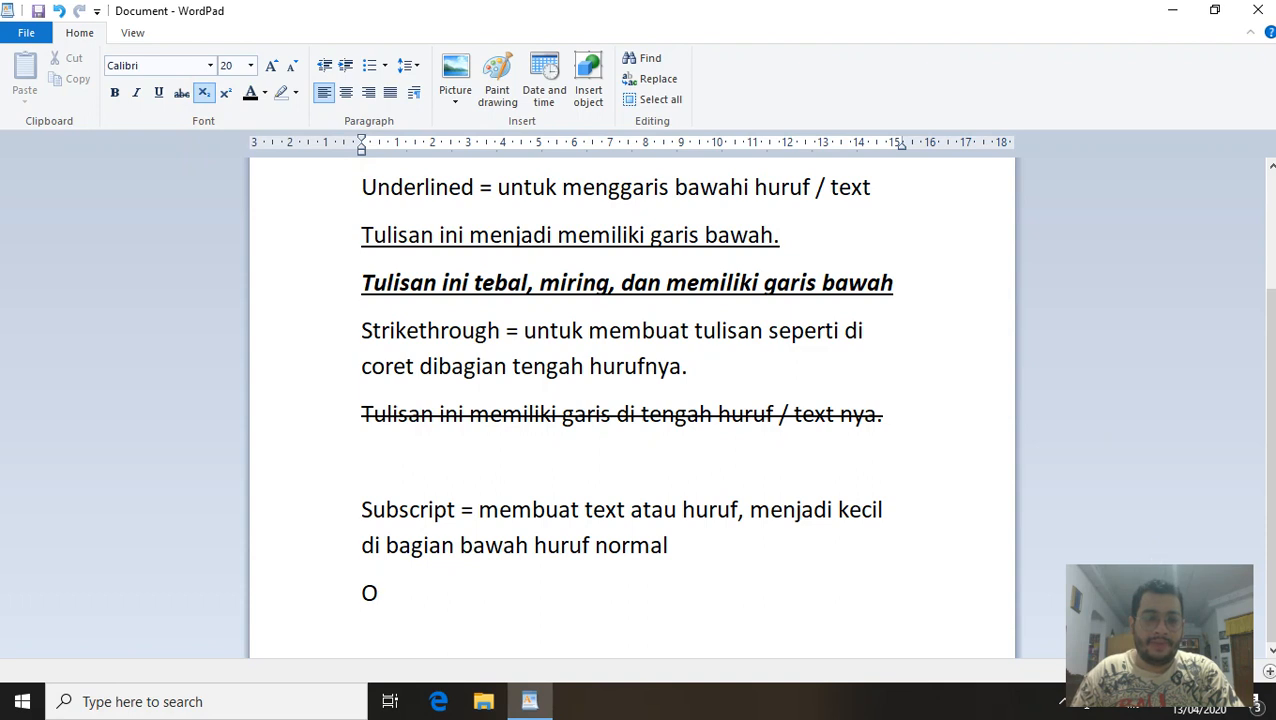
pyautogui.write('2')
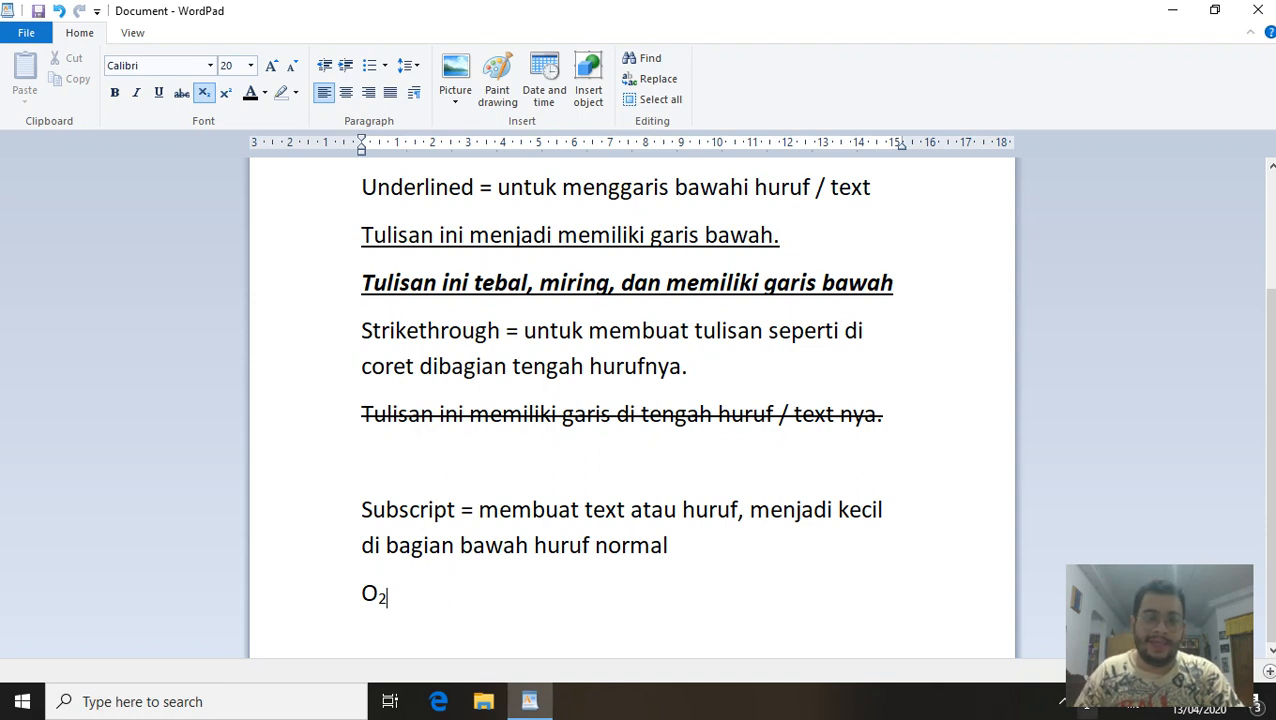
pyautogui.press('Return')
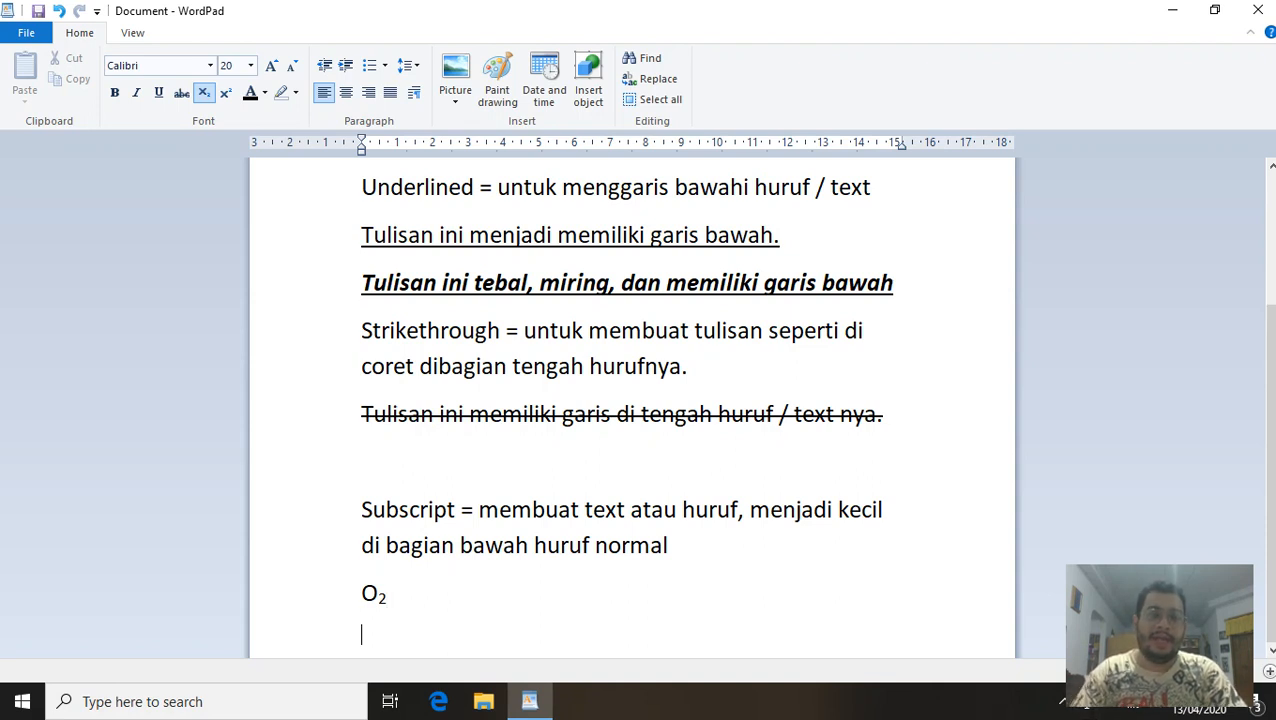
pyautogui.click(204, 95)
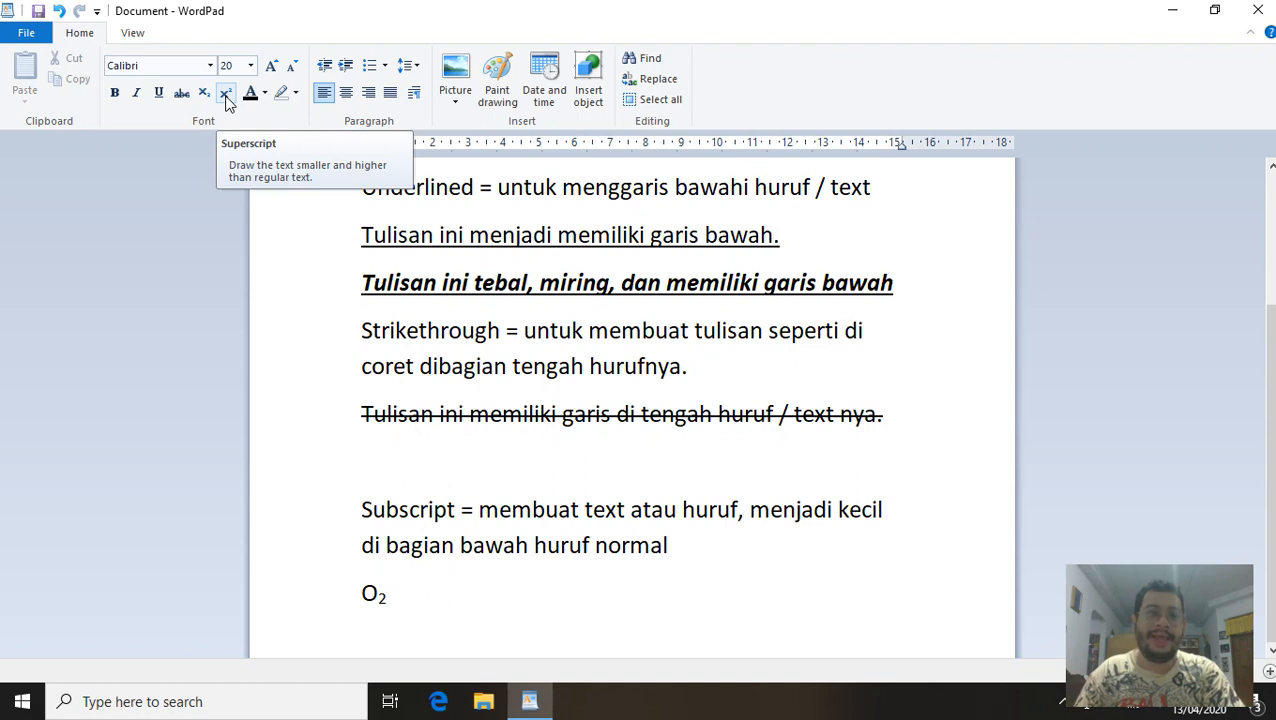
# Type 'Superscript = membuat text atau huruf, menjadi kecil di bagian atas huruf normal', then 4 below.
pyautogui.write('S')
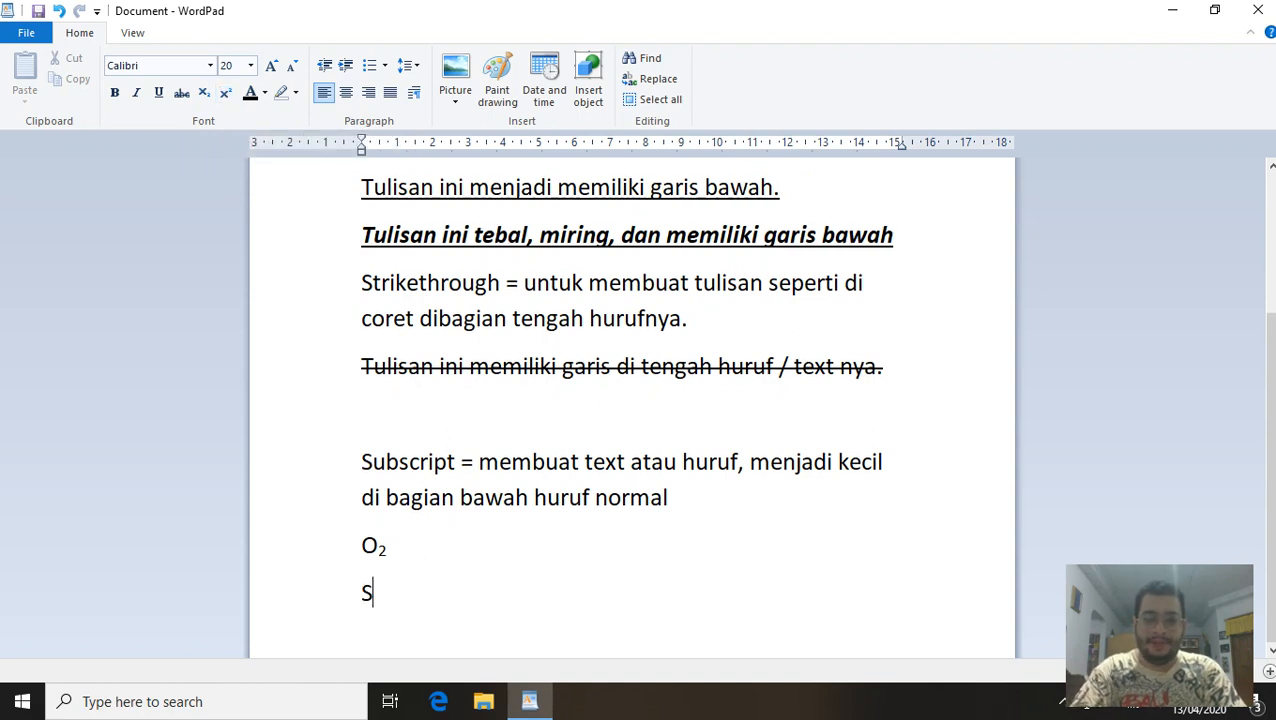
pyautogui.write('uperscript =')
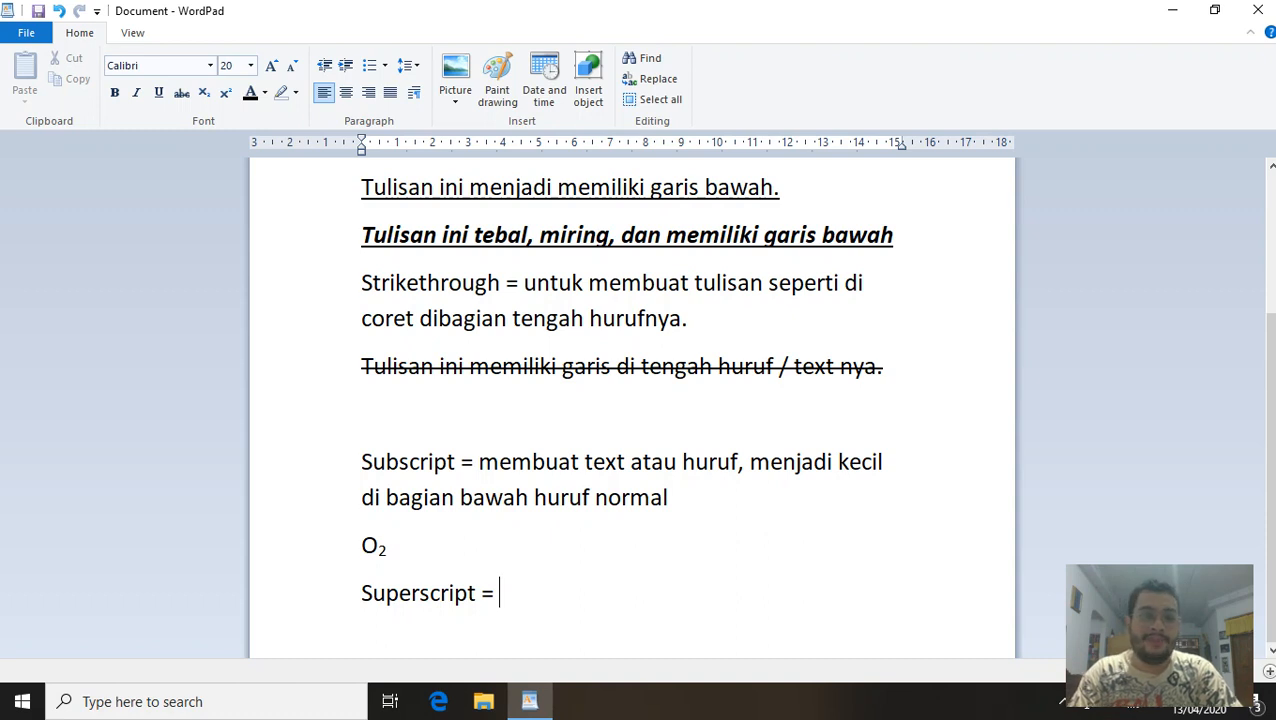
pyautogui.write('me')
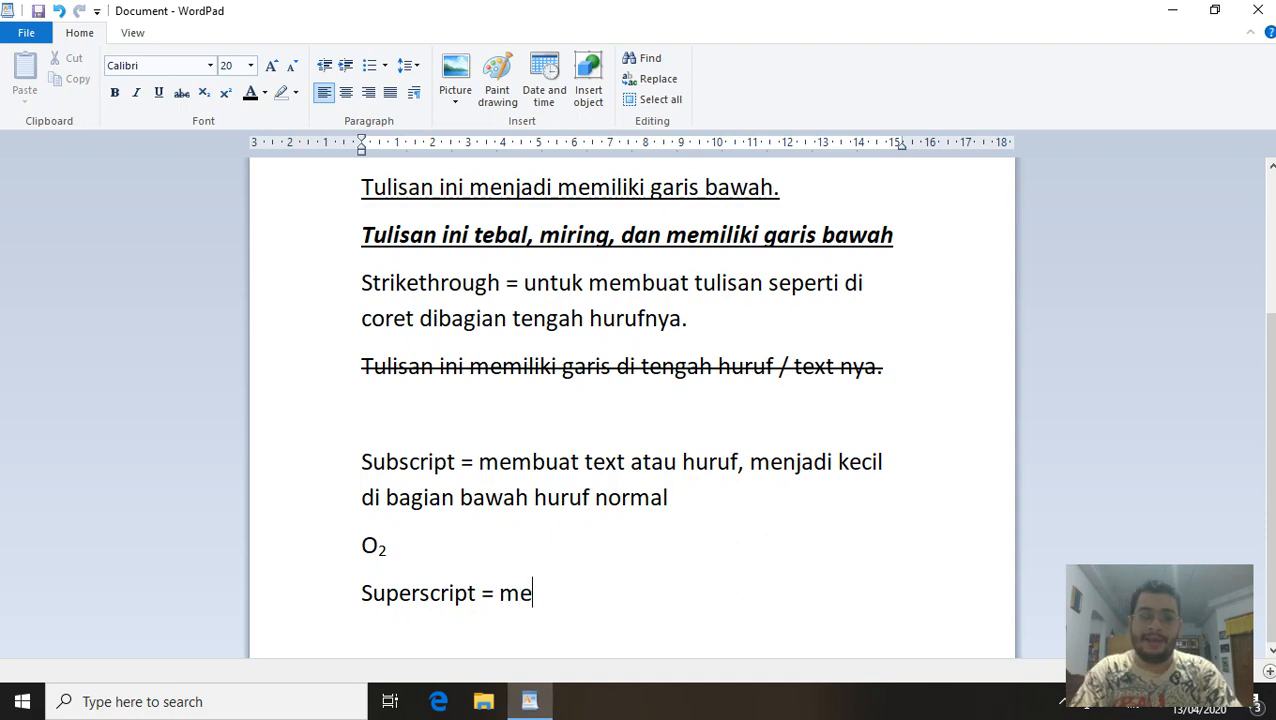
pyautogui.write('mbuat text')
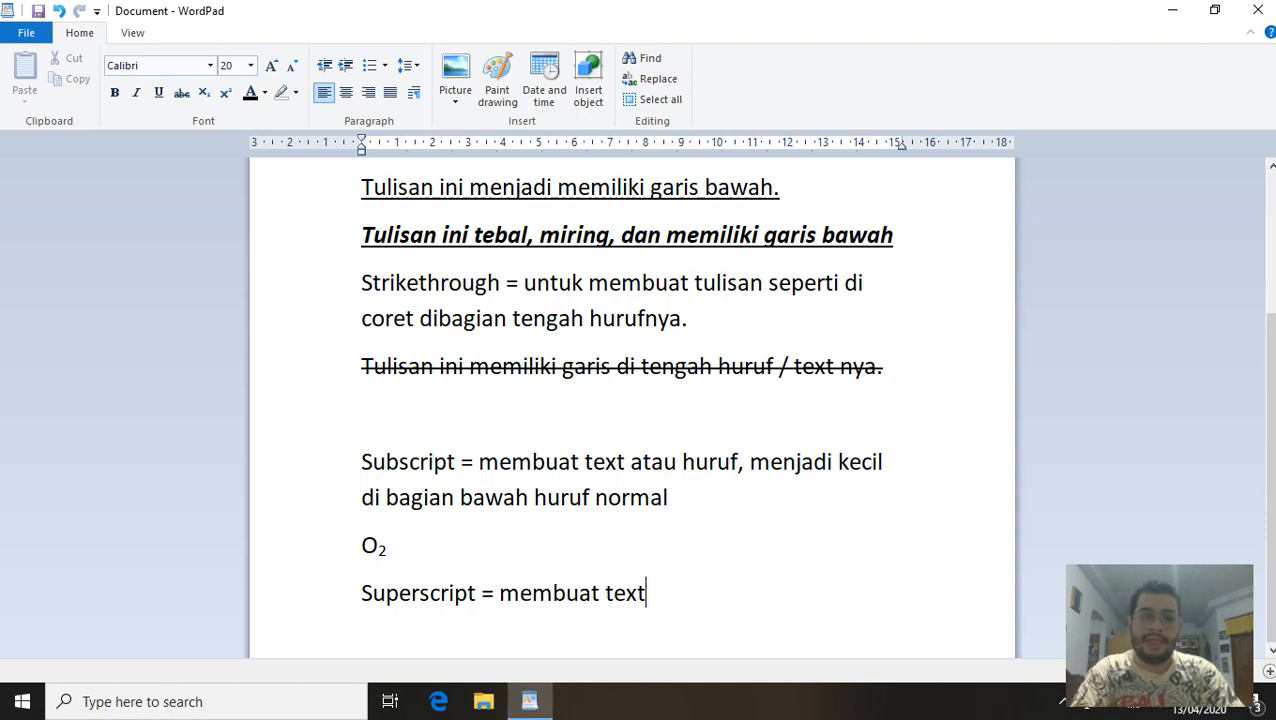
pyautogui.write(' atau huruf')
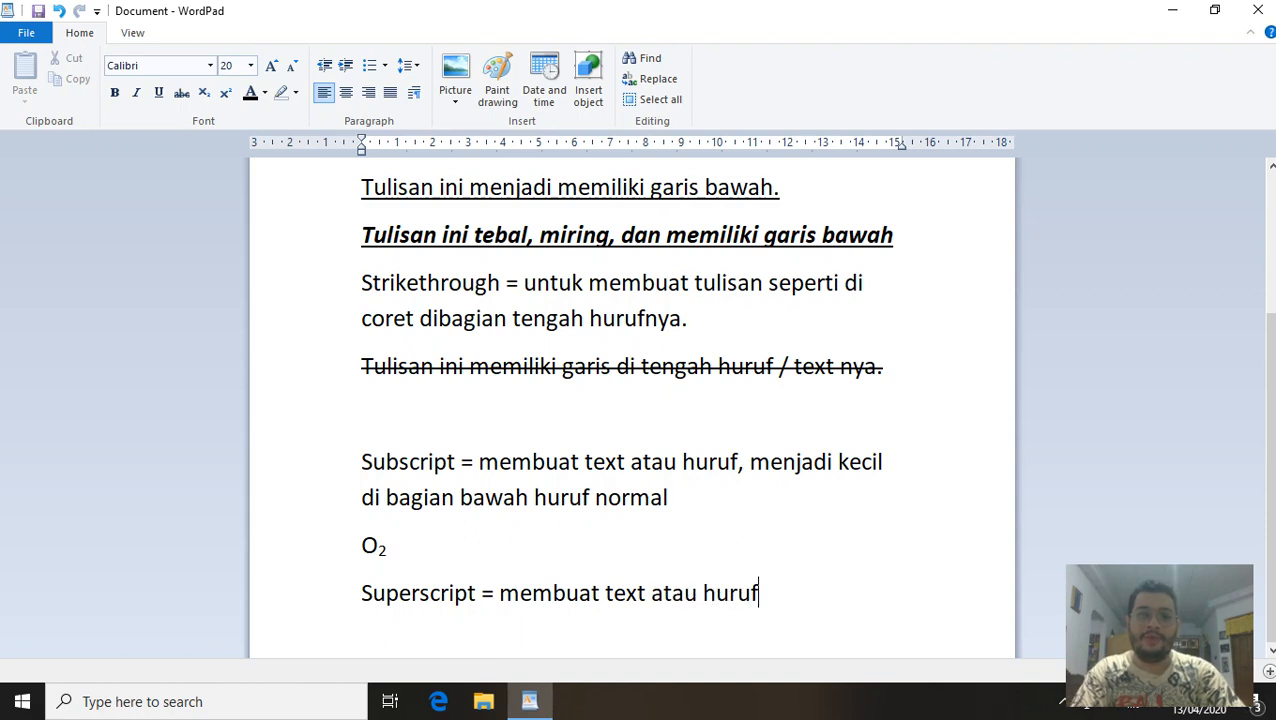
pyautogui.write(', menad')
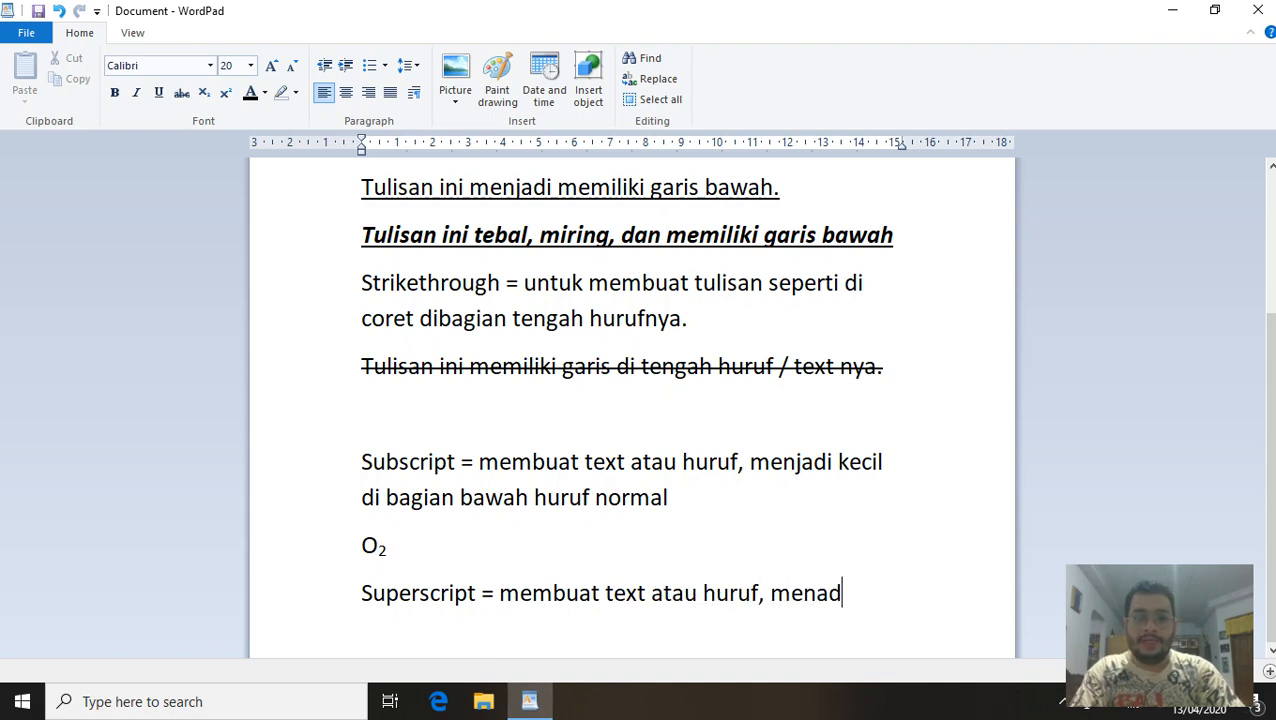
pyautogui.press('BackSpace')
pyautogui.press('BackSpace')
pyautogui.write('jadi')
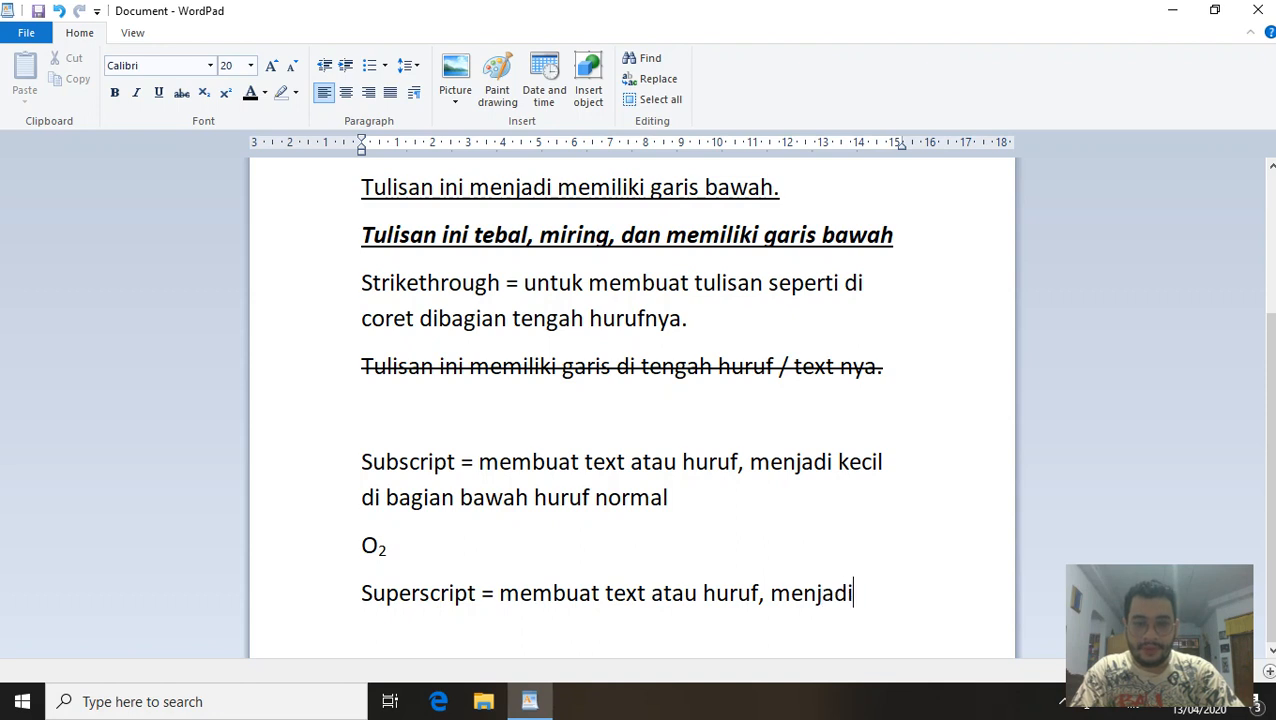
pyautogui.write(' kecil di')
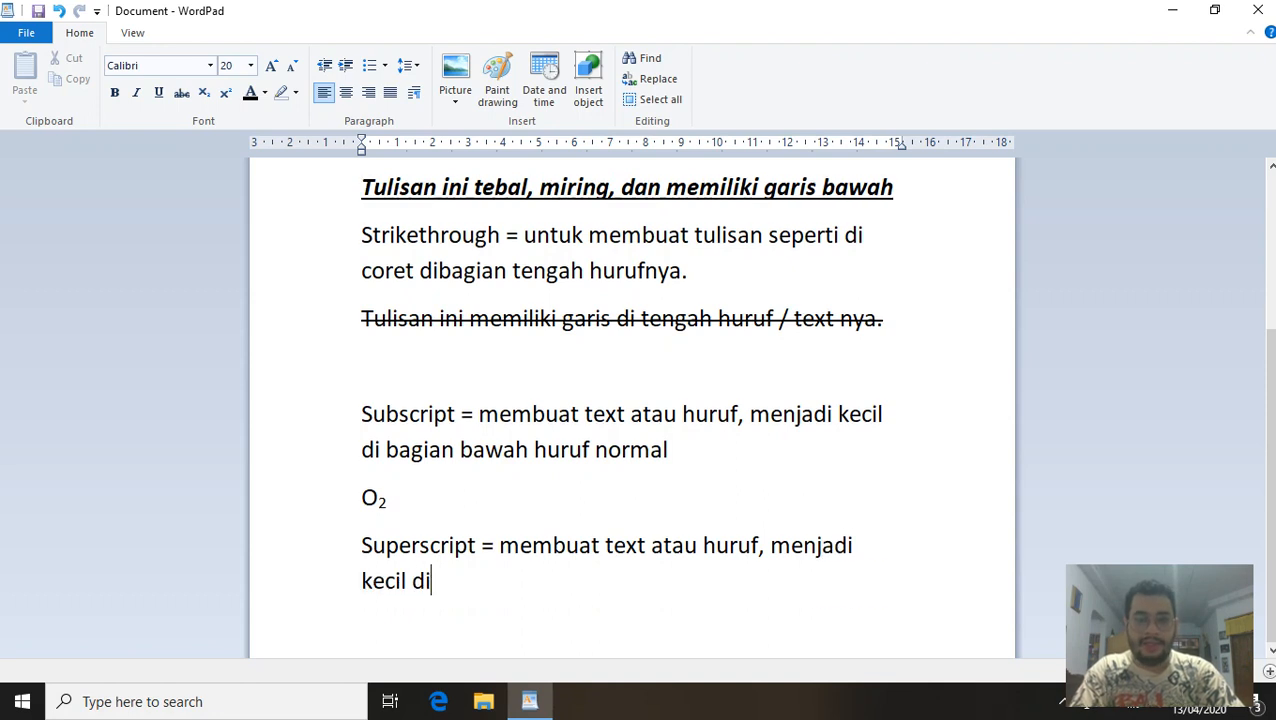
pyautogui.write(' bagian atas h')
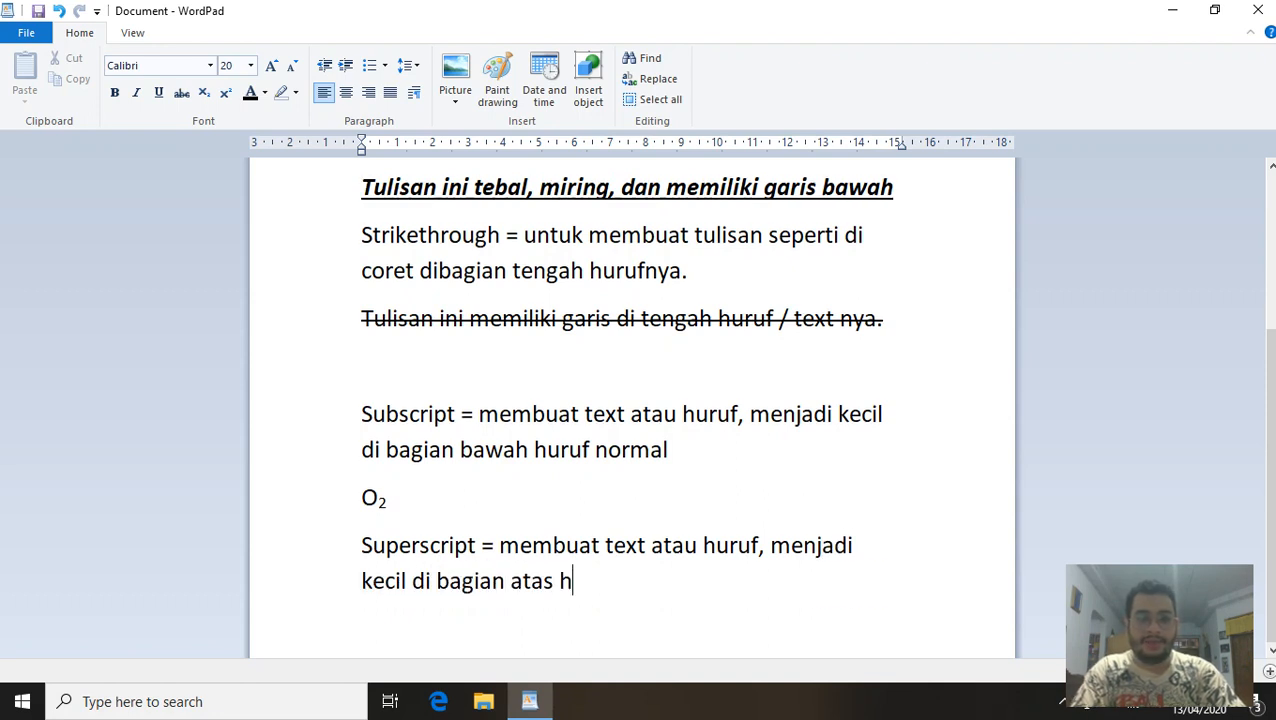
pyautogui.write('uruf normal')
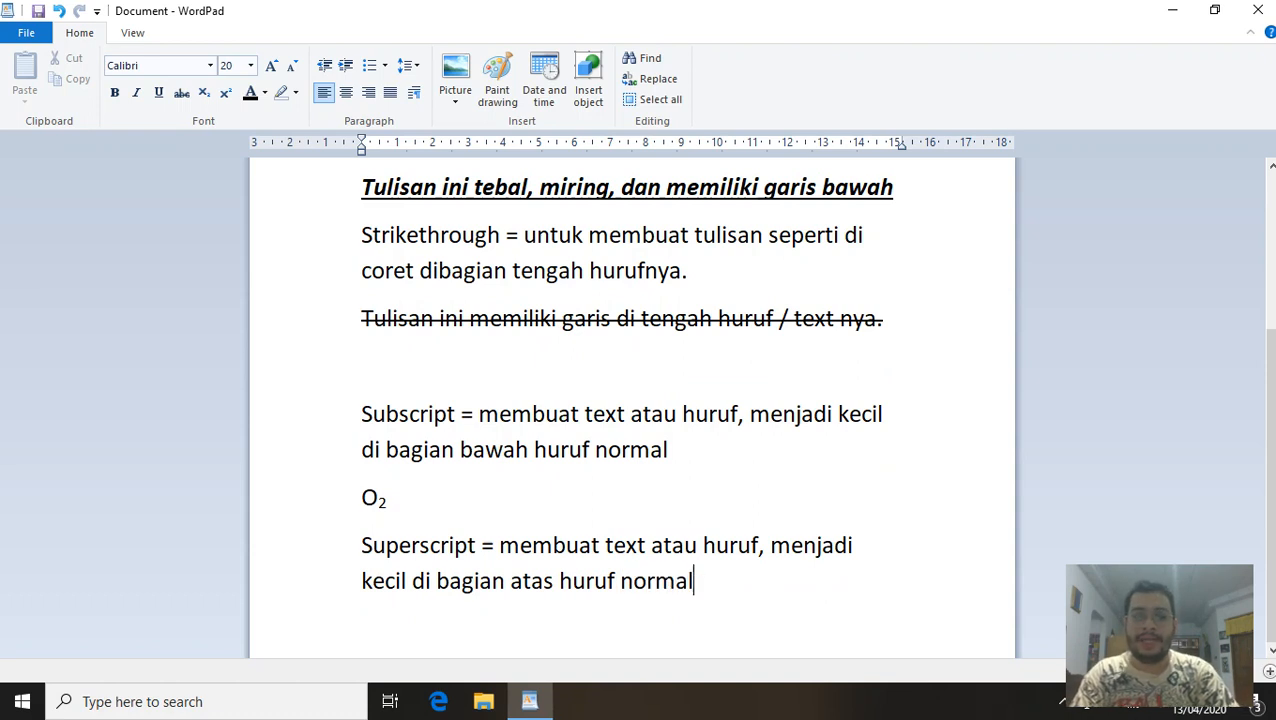
pyautogui.press('Return')
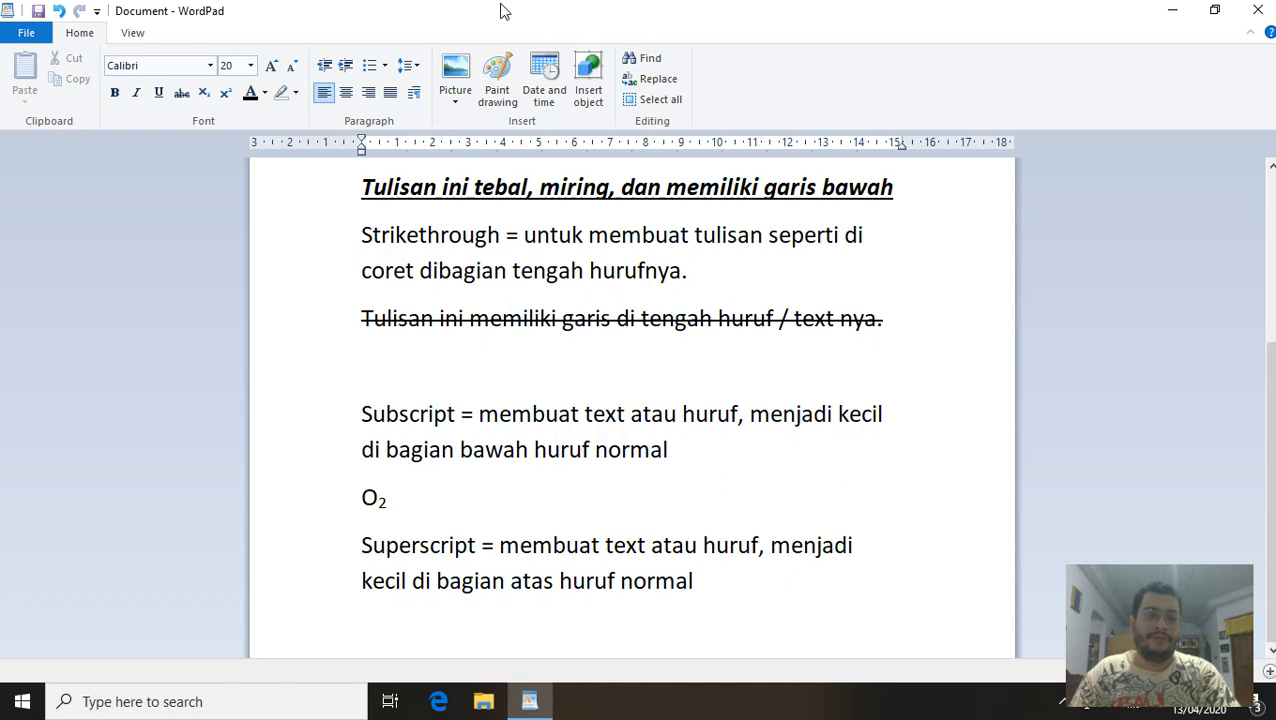
pyautogui.write('4')
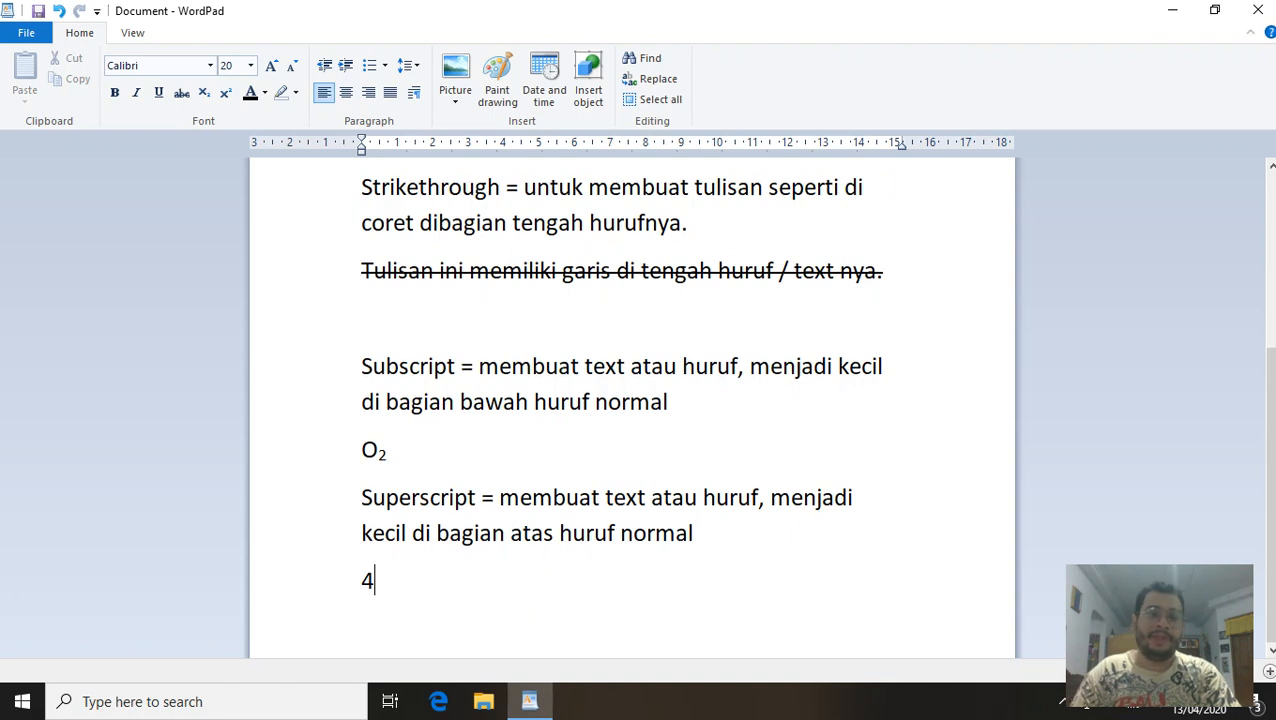
# Add a superscript 2 after the 4 to read 4², then start a new line.
pyautogui.click(226, 100)
pyautogui.write('2')
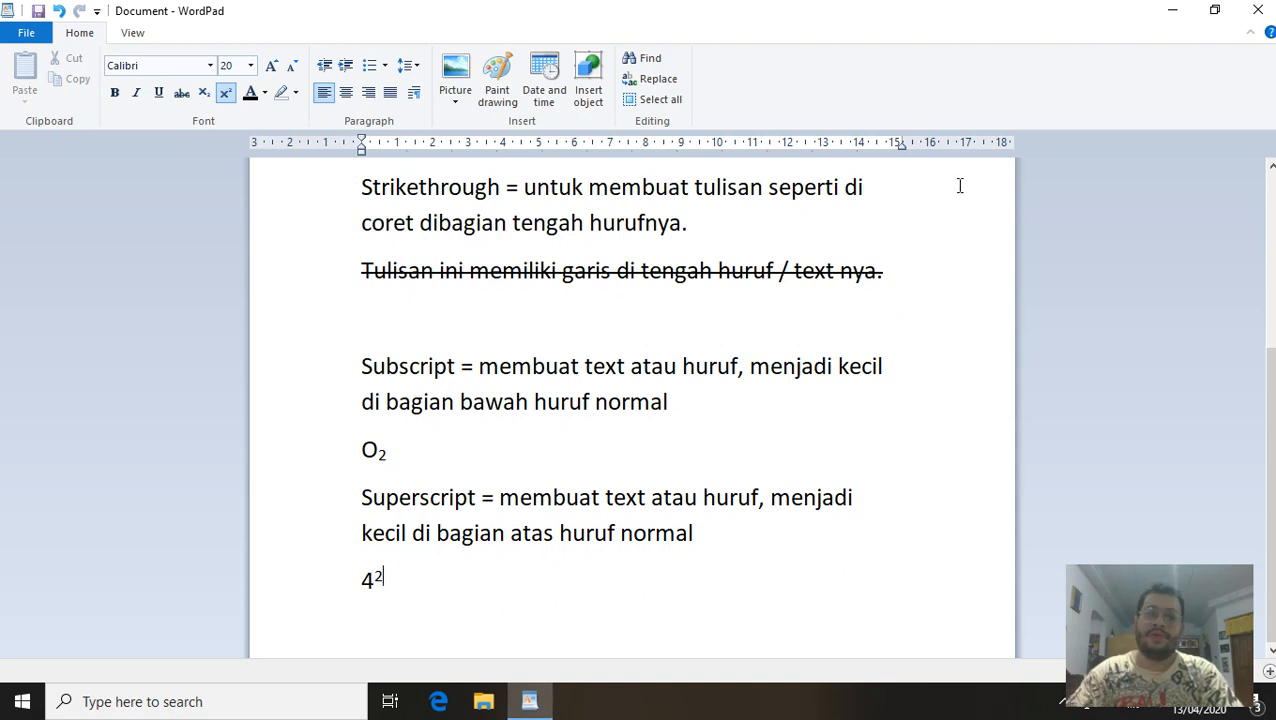
pyautogui.press('Return')
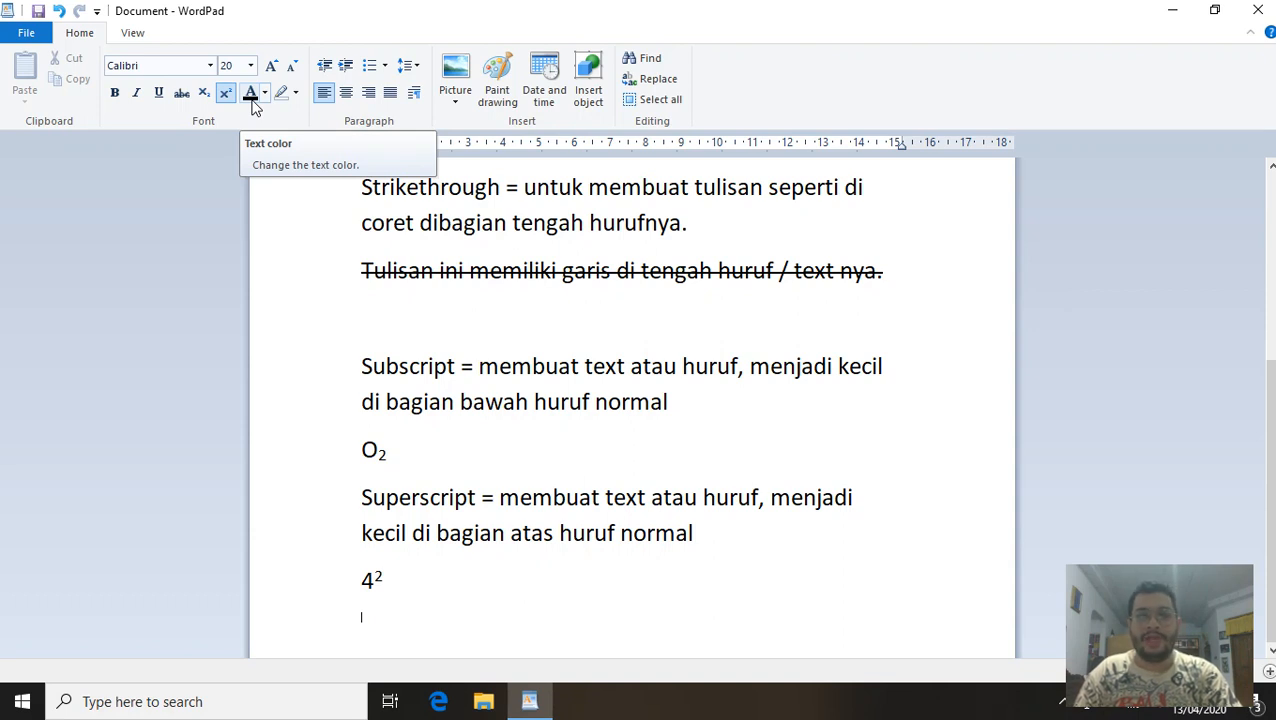
# Type the normal-size definition 'Text Color = untuk merubah warna tulisan'.
pyautogui.write('Text')
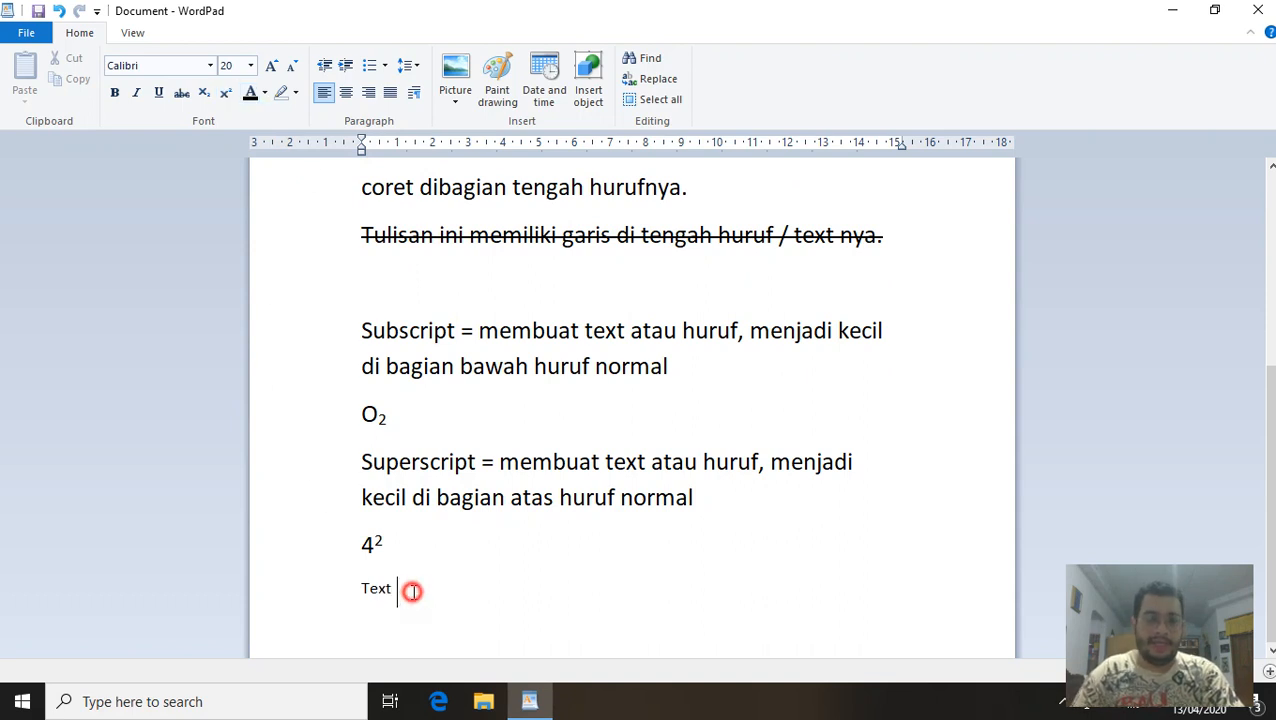
pyautogui.moveTo(407, 590); pyautogui.dragTo(345, 590)
pyautogui.click(225, 92)
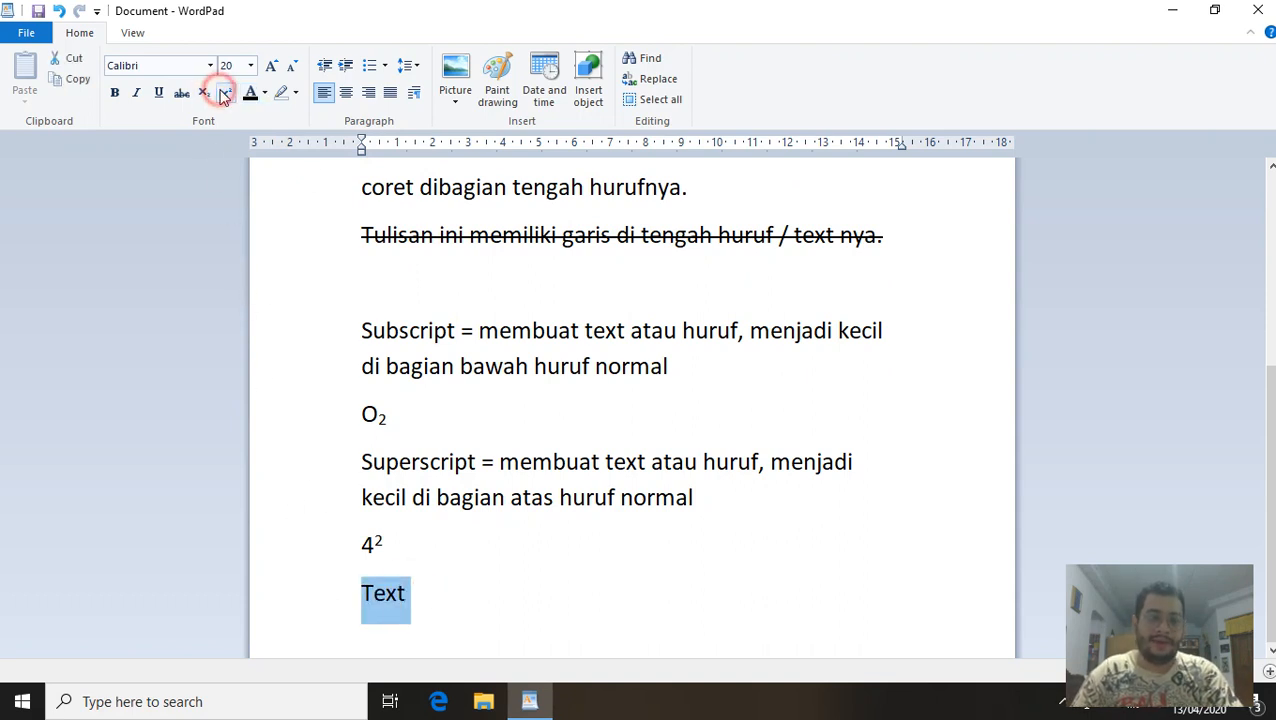
pyautogui.click(426, 597)
pyautogui.write('Co')
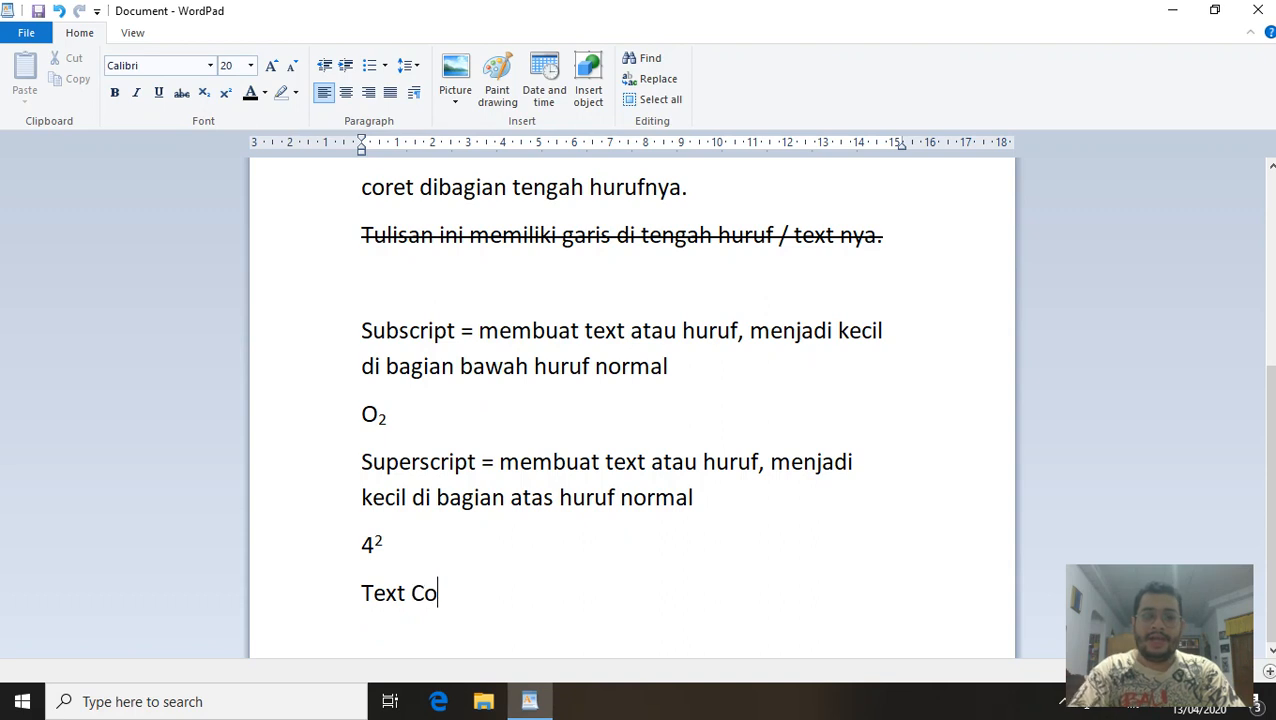
pyautogui.write('lor = unt')
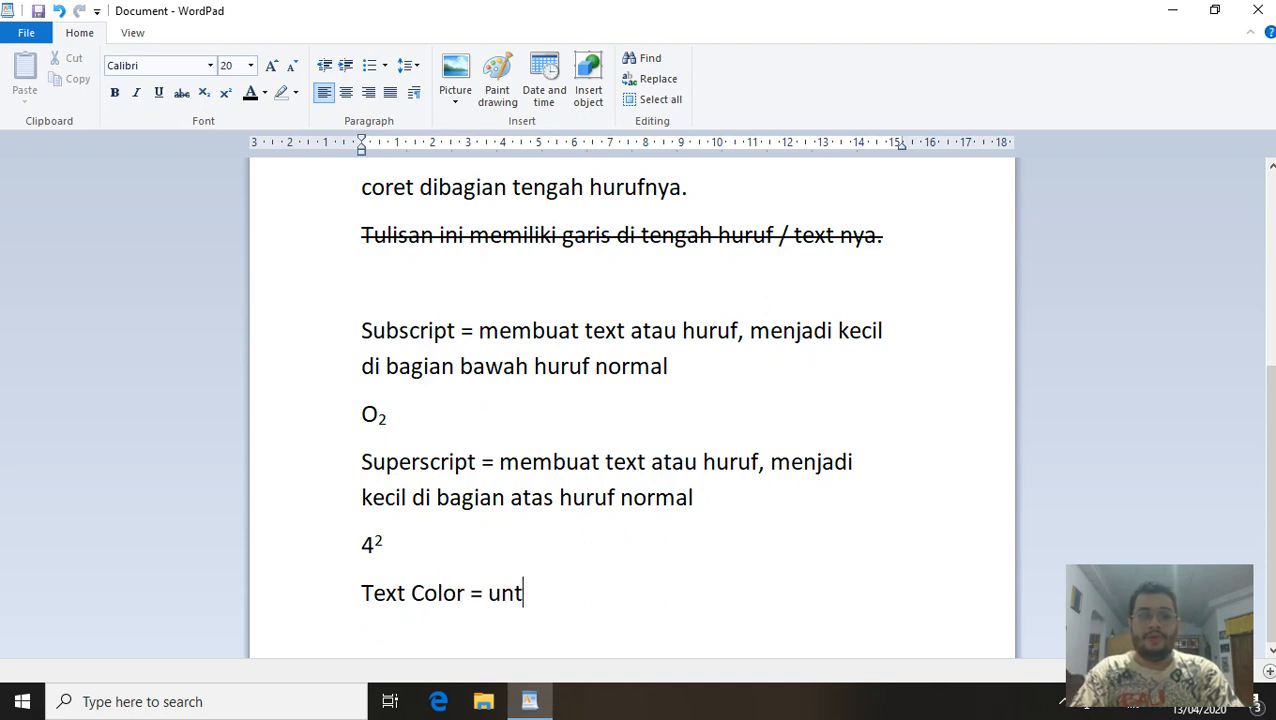
pyautogui.write('uk merubah wa')
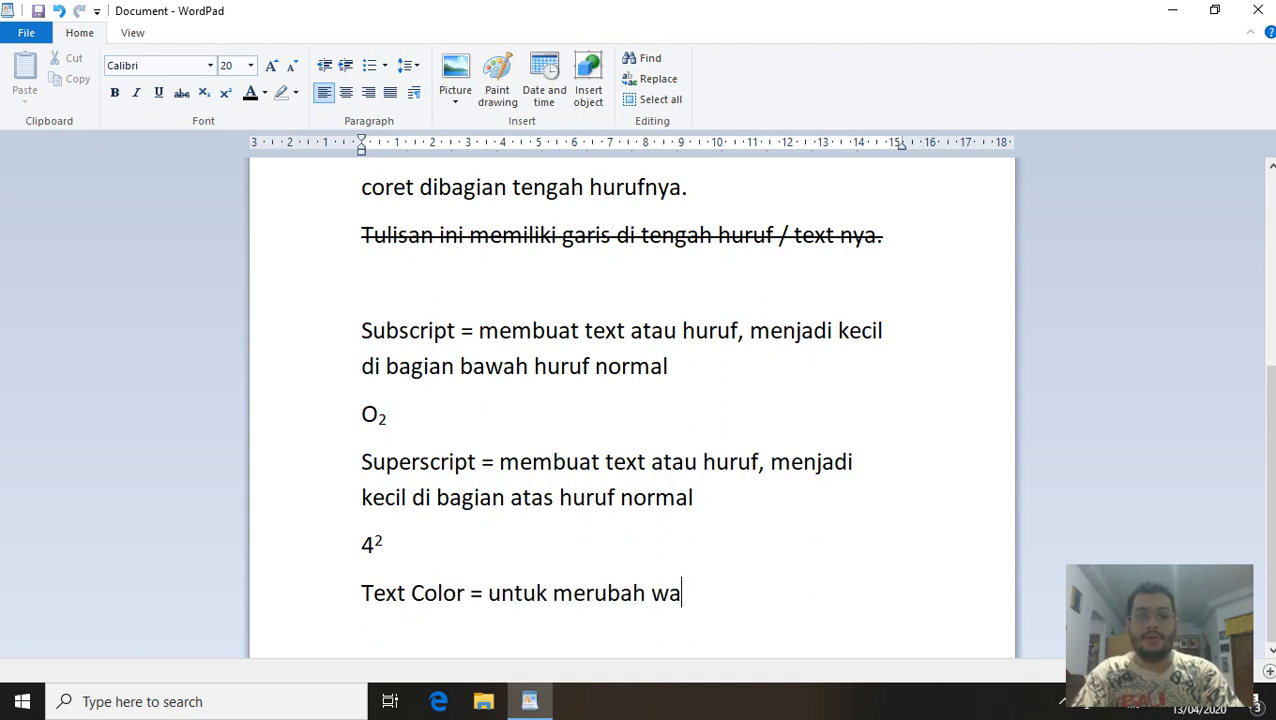
pyautogui.write('rna tulisan')
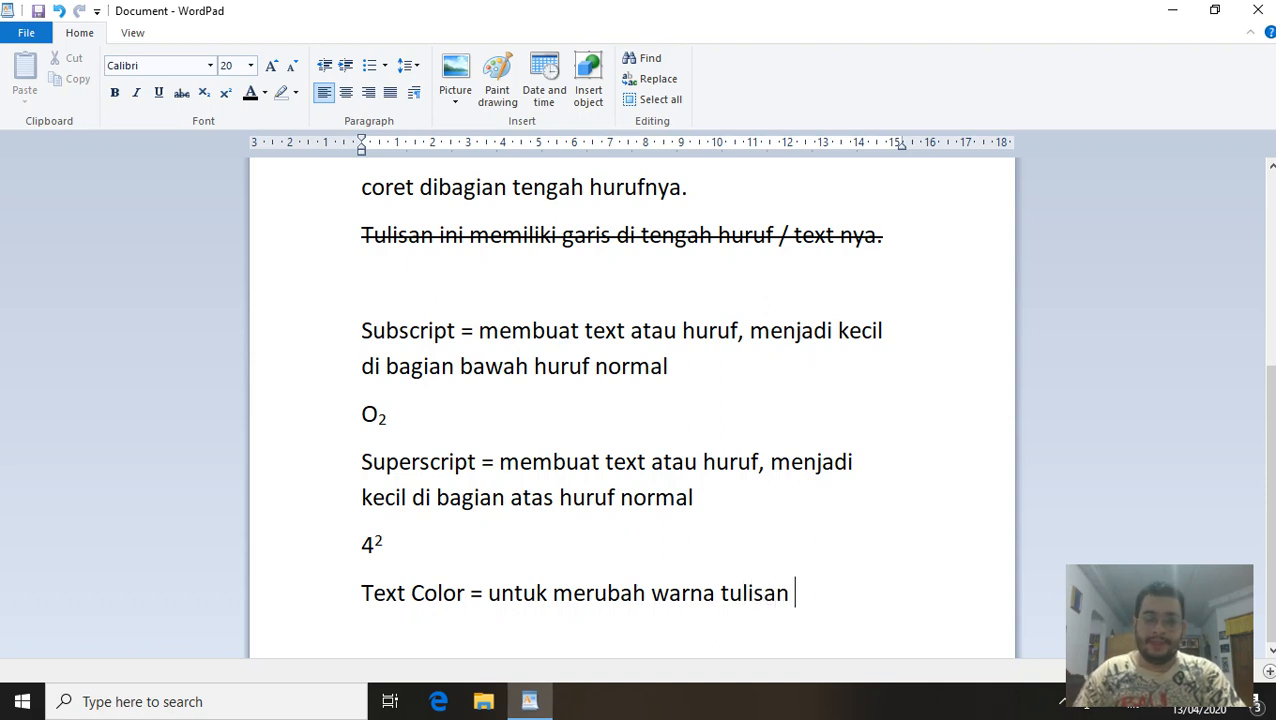
pyautogui.press('Return')
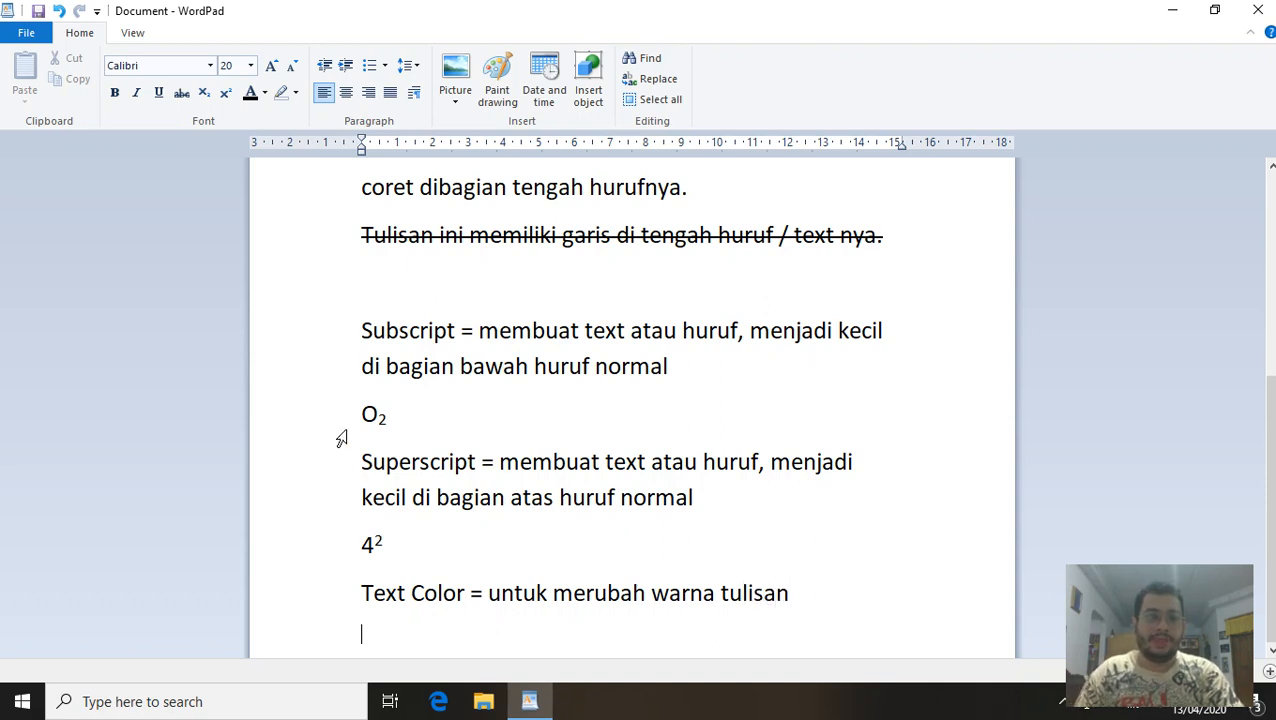
# Add the red sample line 'Tulisan ini menjadi warna merah' followed by an empty line.
pyautogui.click(264, 93)
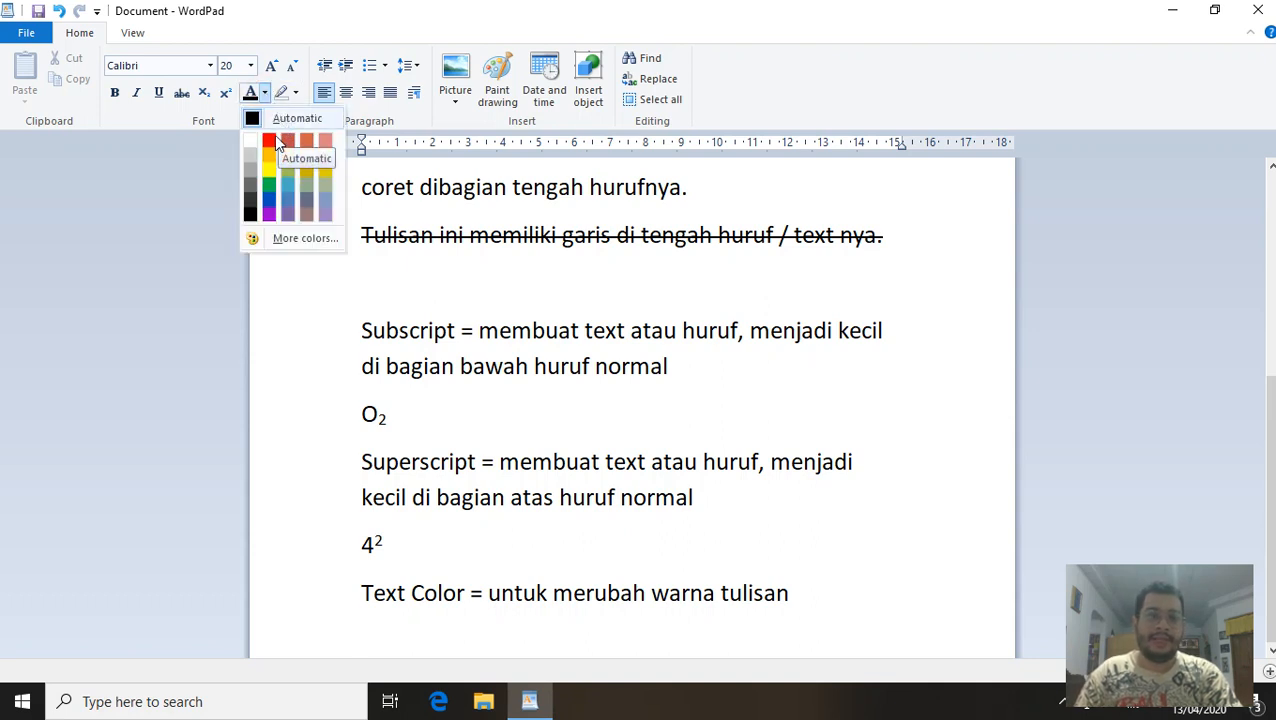
pyautogui.click(273, 140)
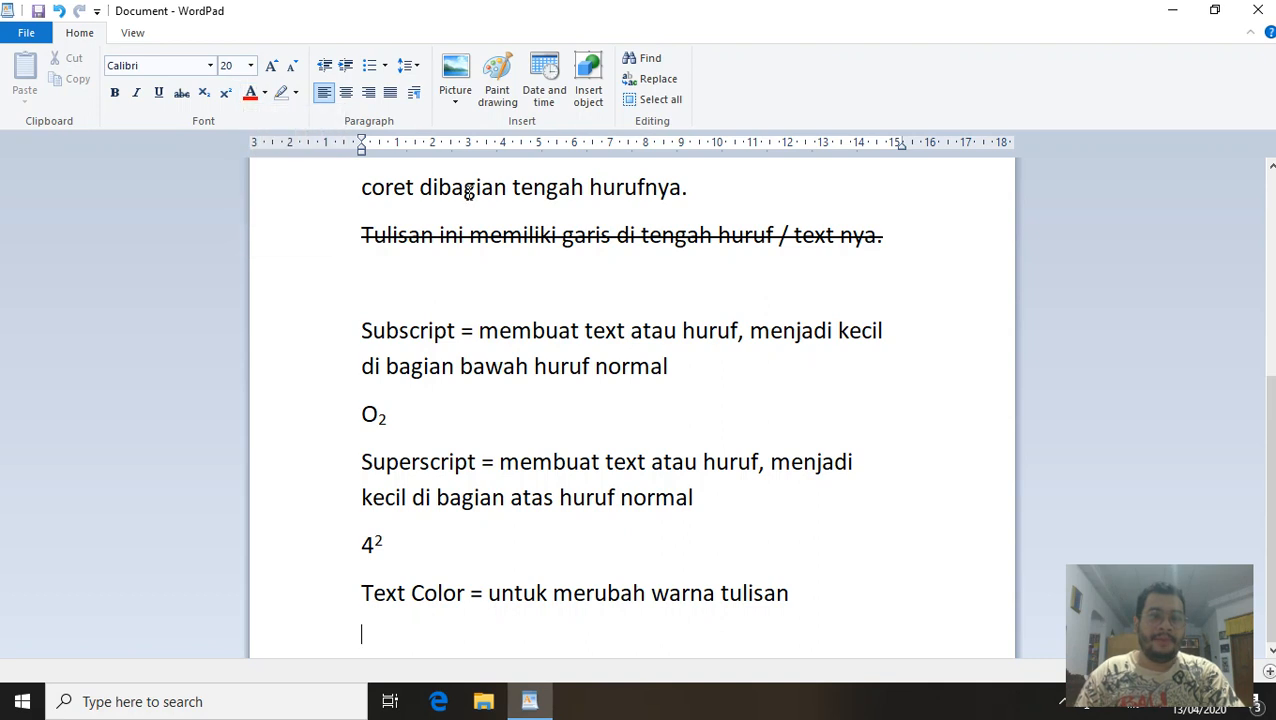
pyautogui.press('Return')
pyautogui.write('Tulisan ')
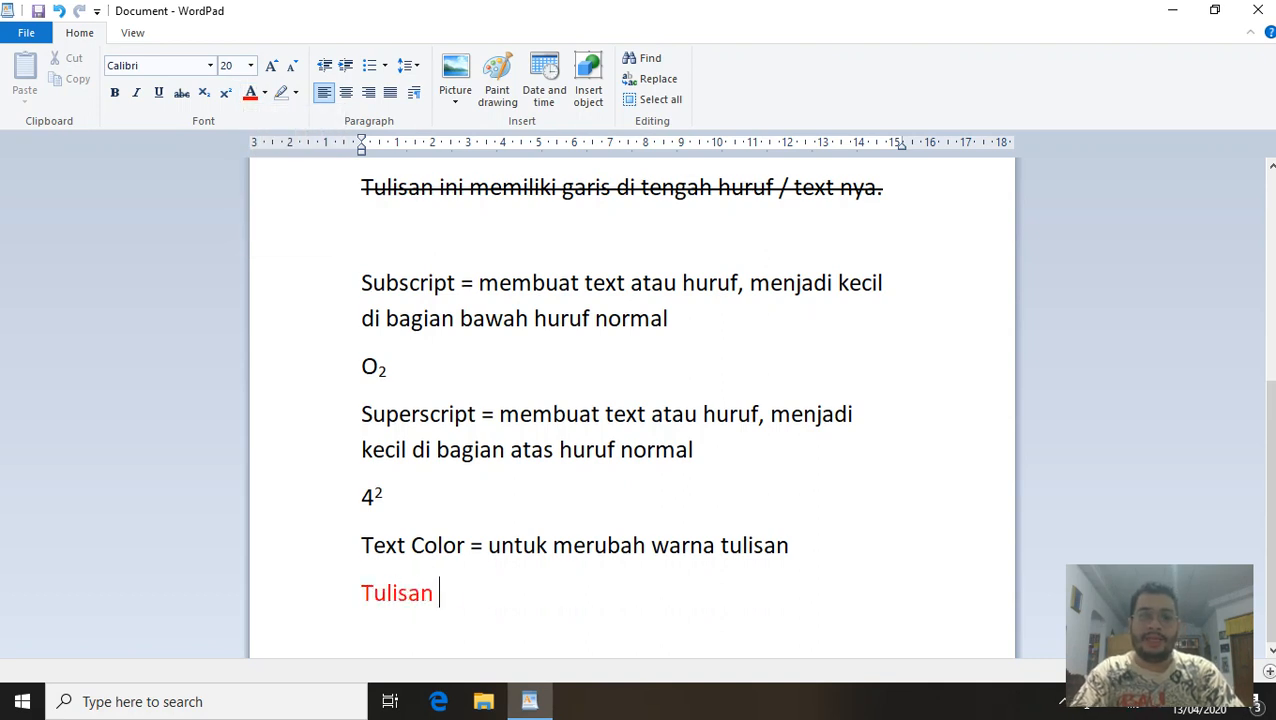
pyautogui.write('ini menjadi wa')
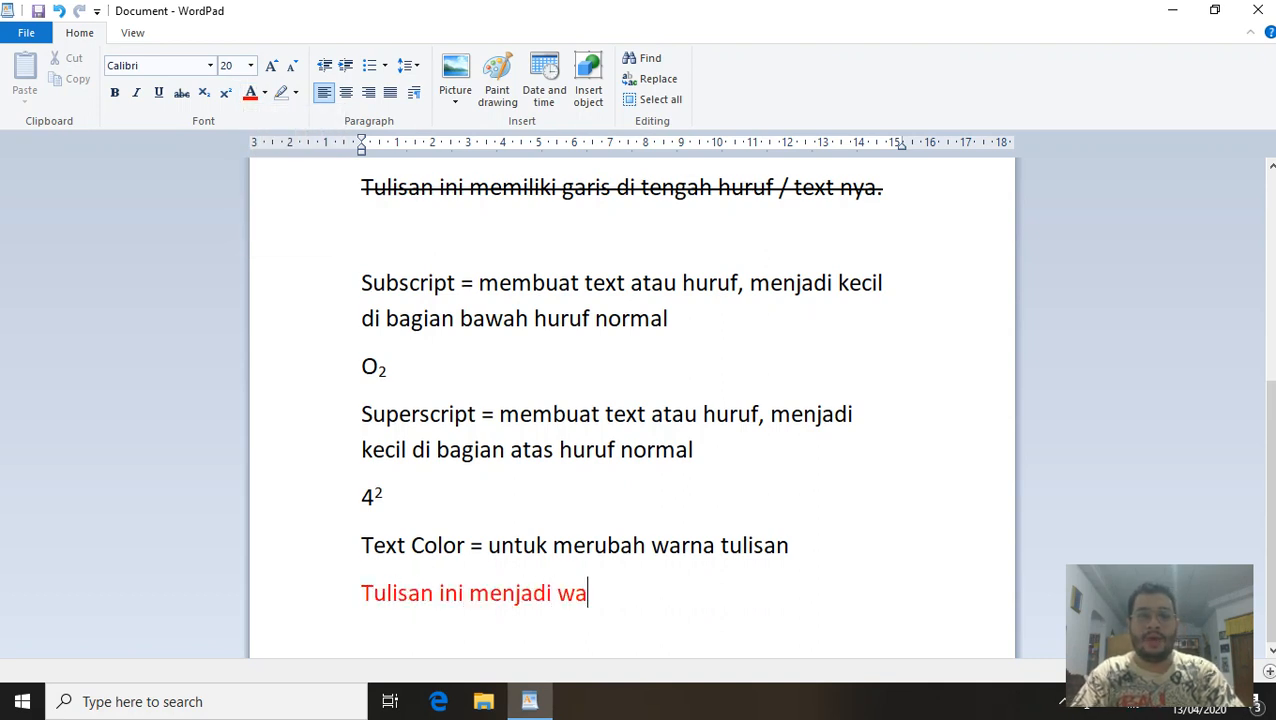
pyautogui.write('rna merah')
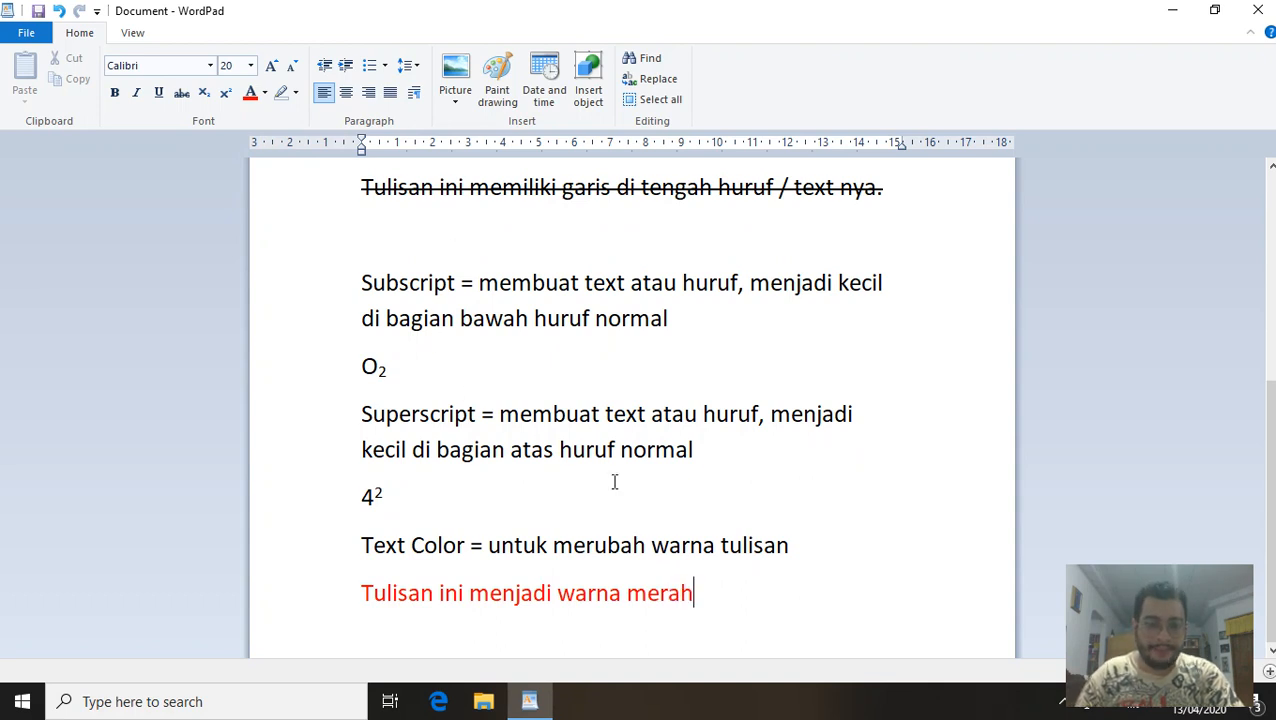
pyautogui.scroll(1, 650, 487)
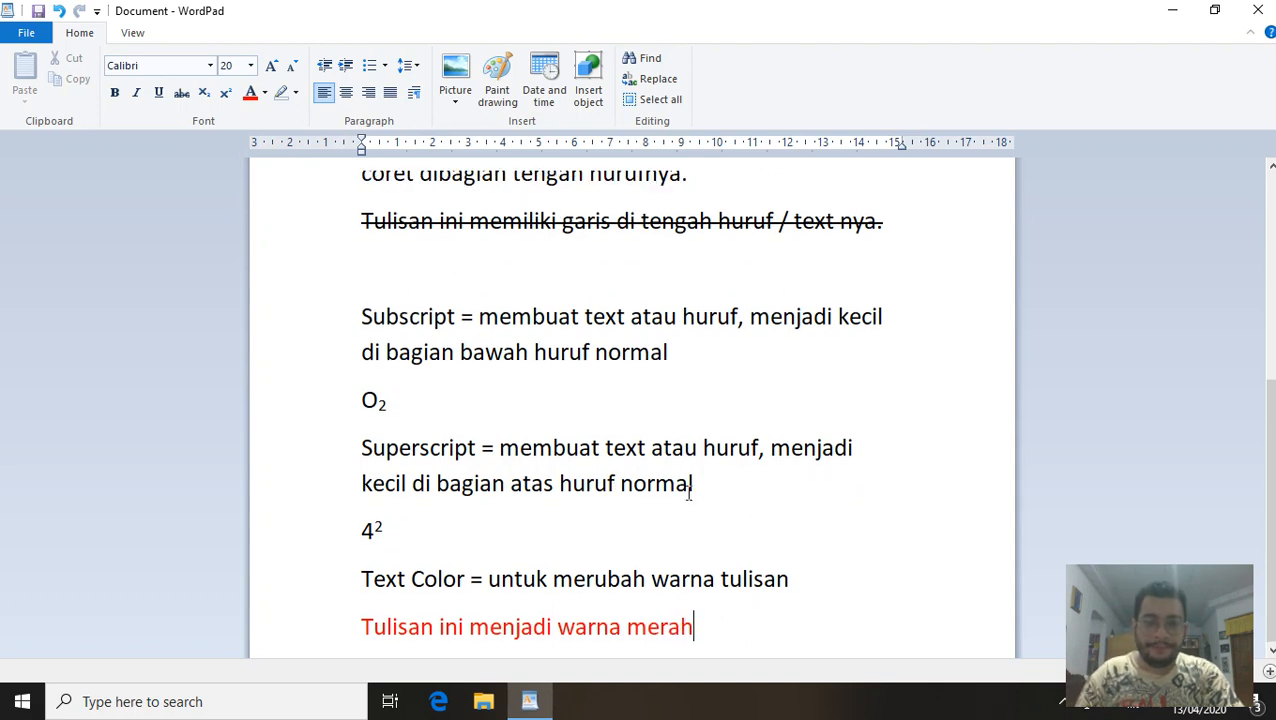
pyautogui.click(711, 631)
pyautogui.scroll(1, 711, 631)
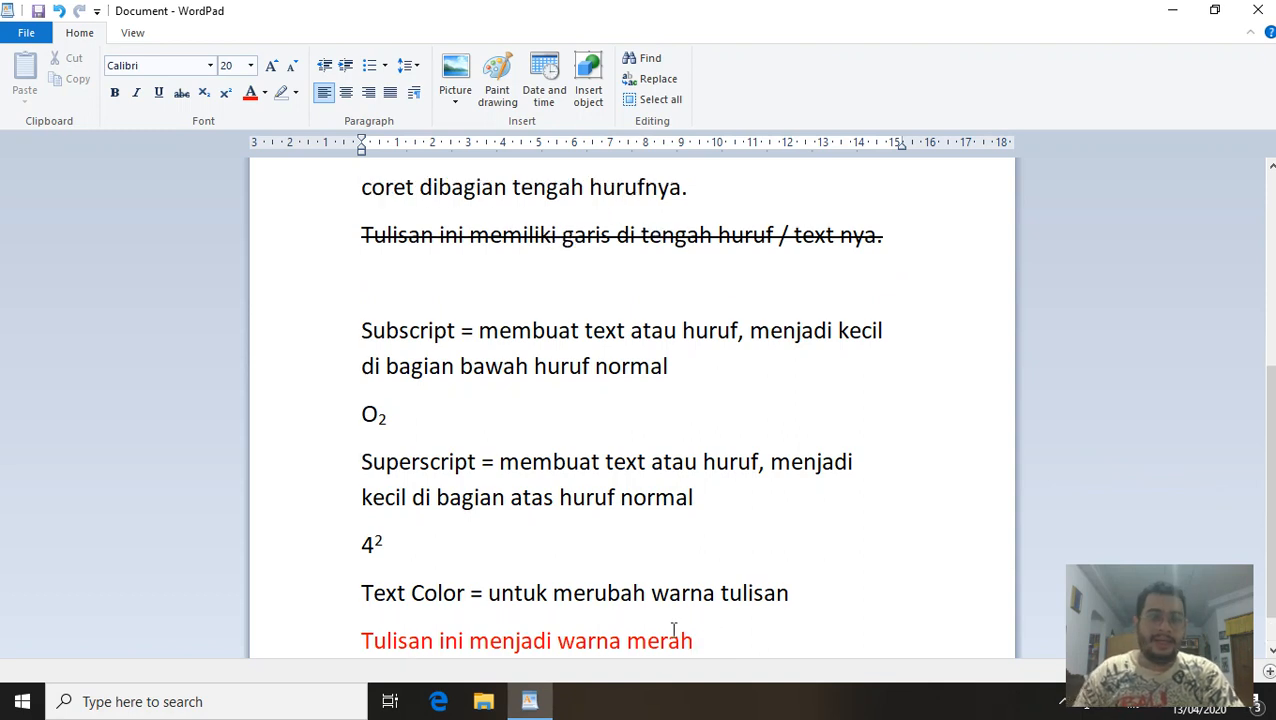
pyautogui.press('Return')
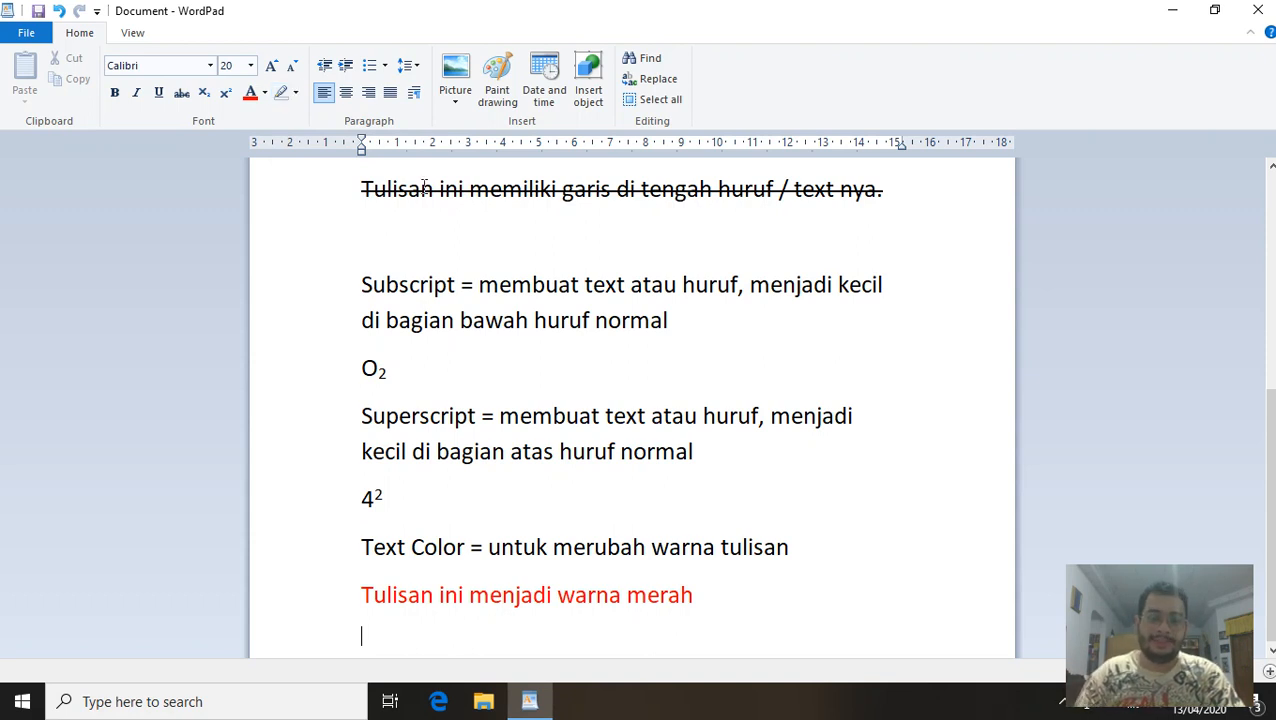
# In black text, type 'Highlight Color = untuk memberikan warna latar di belakang text atau huruf'.
pyautogui.write('T')
pyautogui.press('BackSpace')
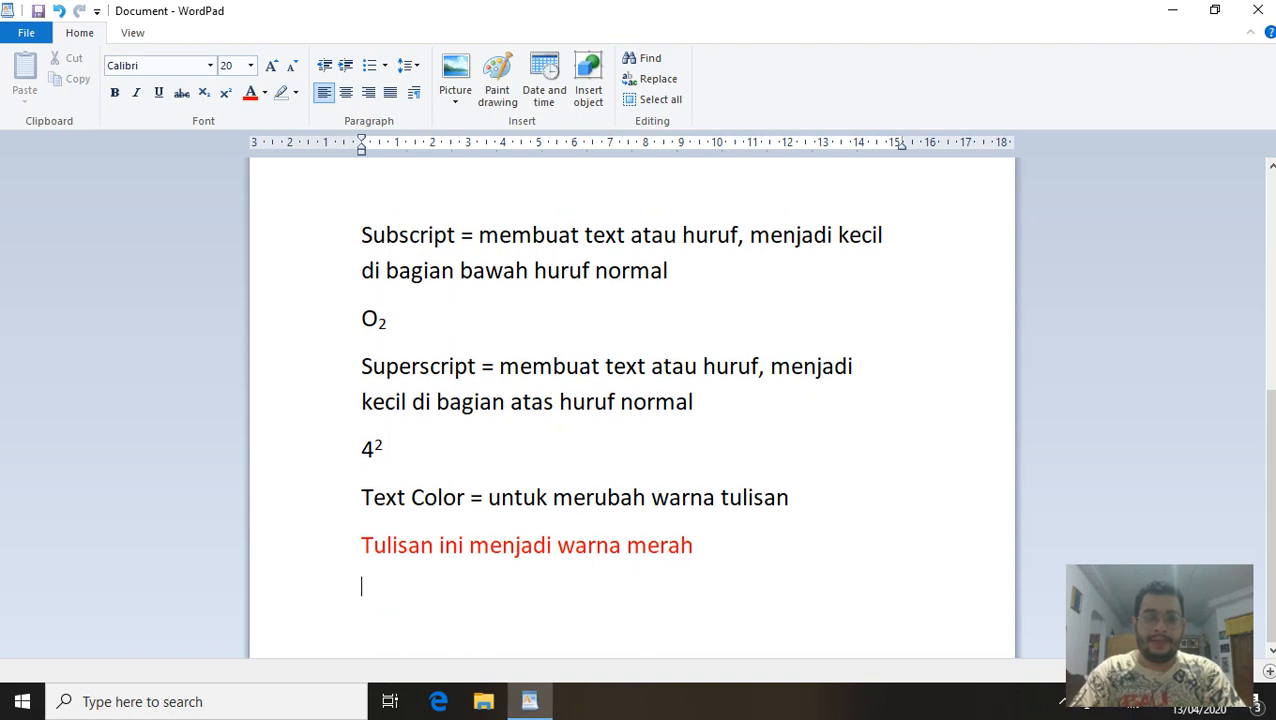
pyautogui.click(264, 93)
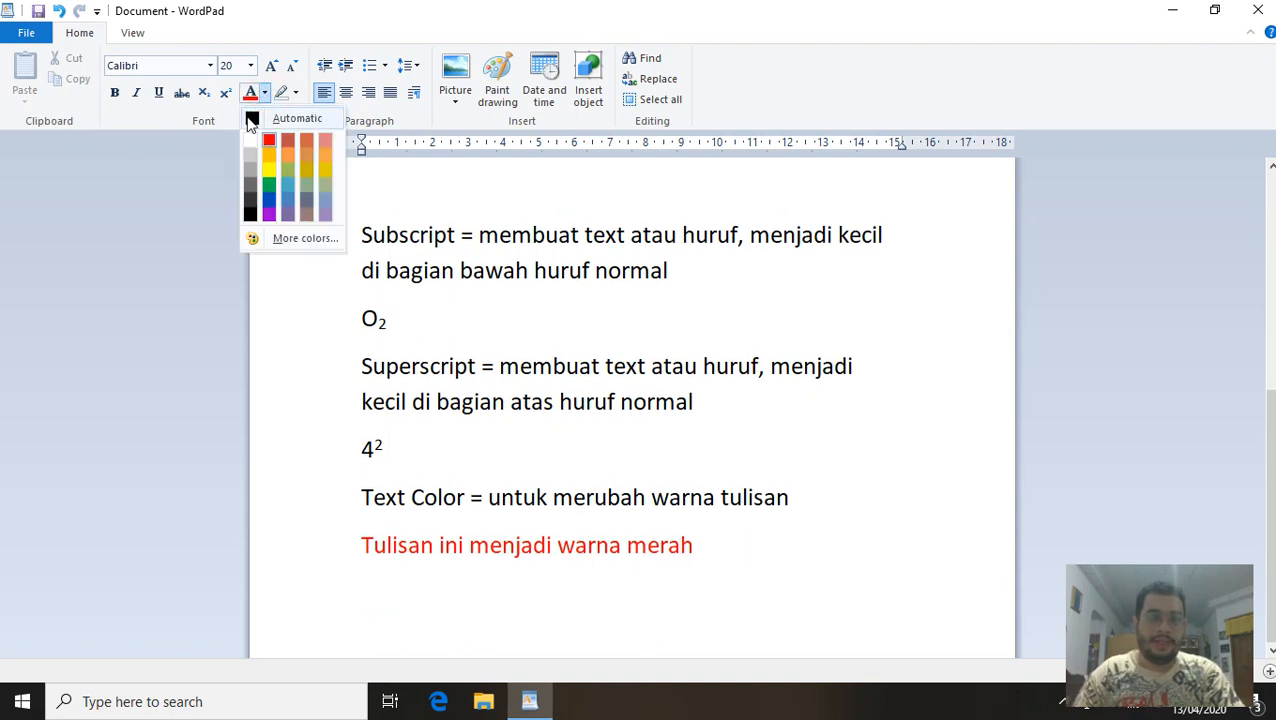
pyautogui.click(250, 128)
pyautogui.write('Hig')
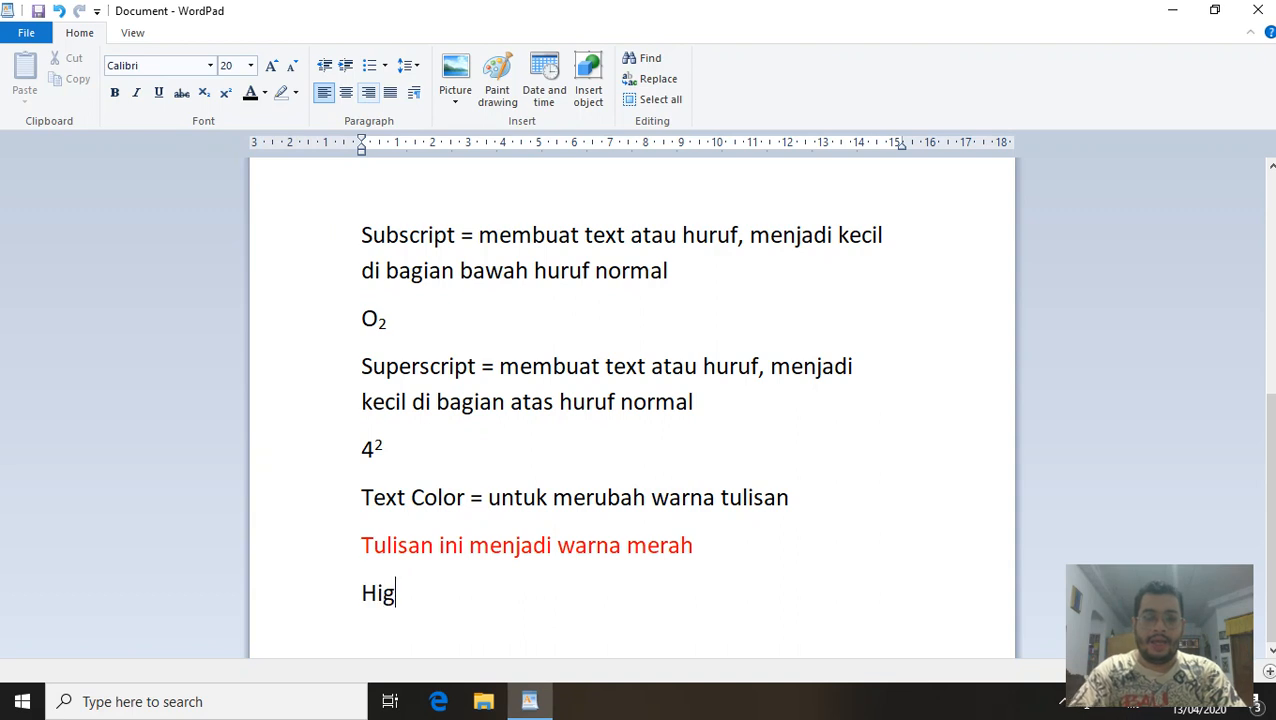
pyautogui.write('hlight ')
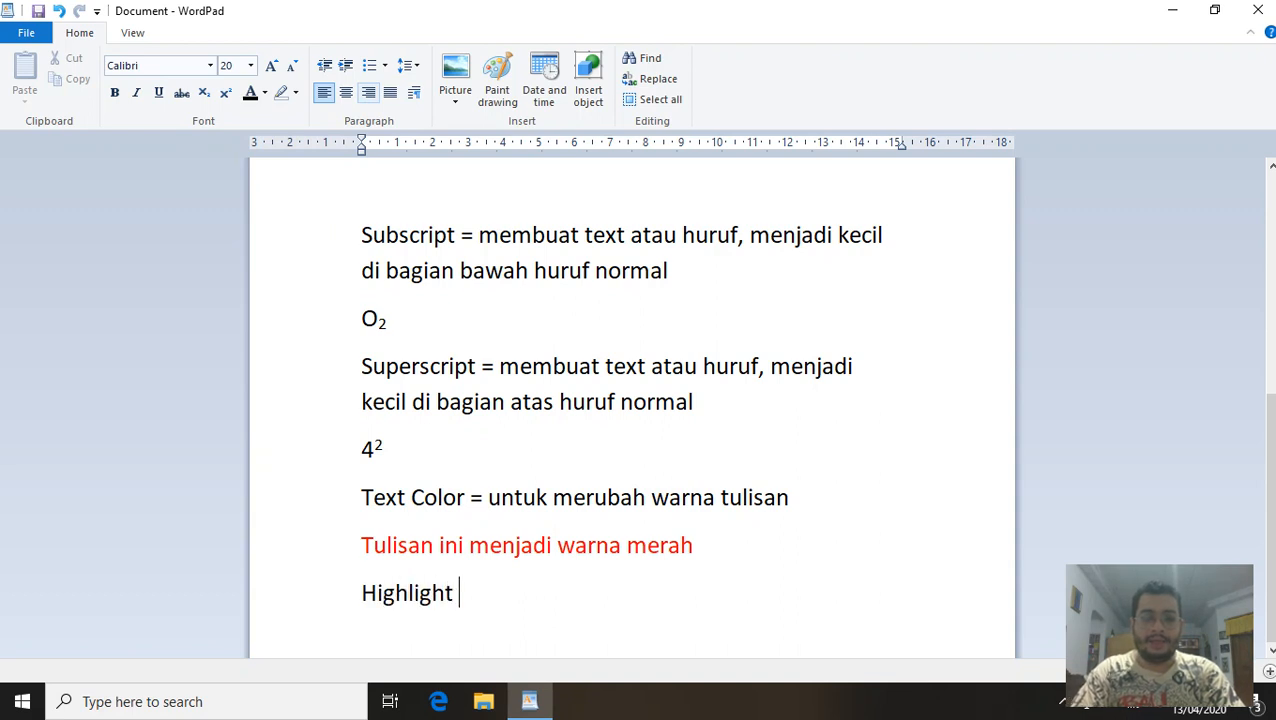
pyautogui.write('Color = ')
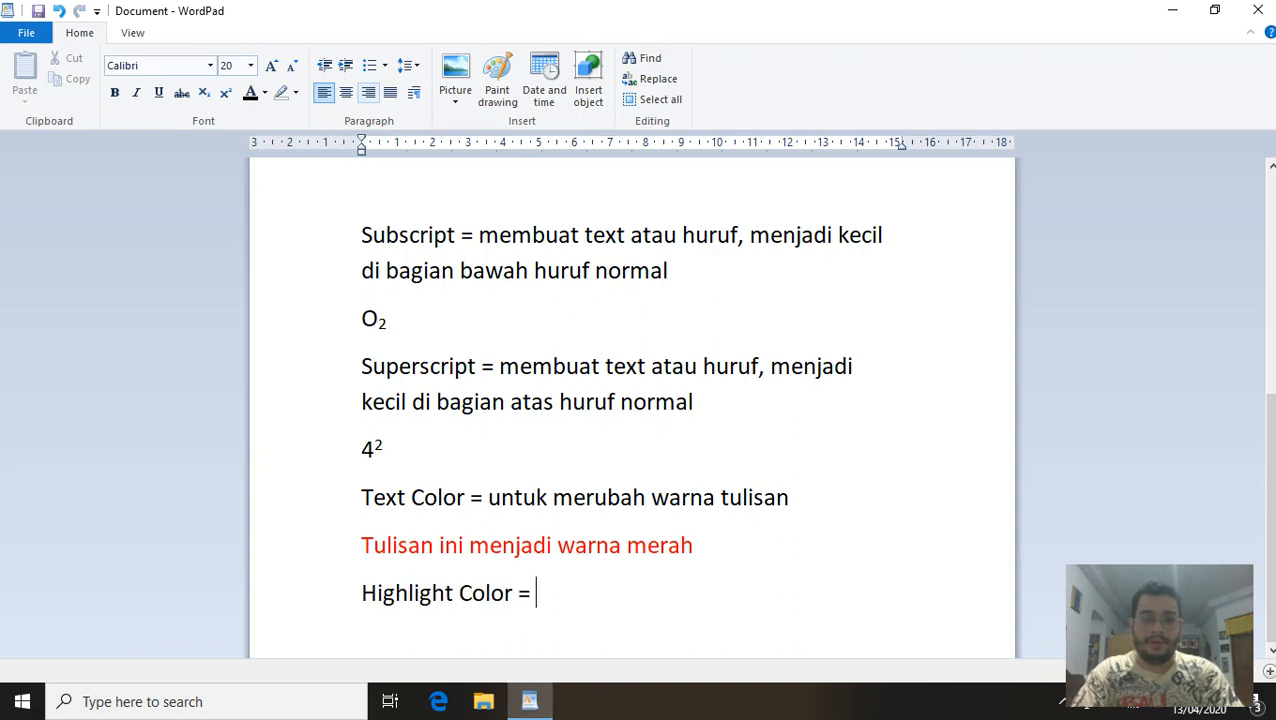
pyautogui.write('untuk memberi')
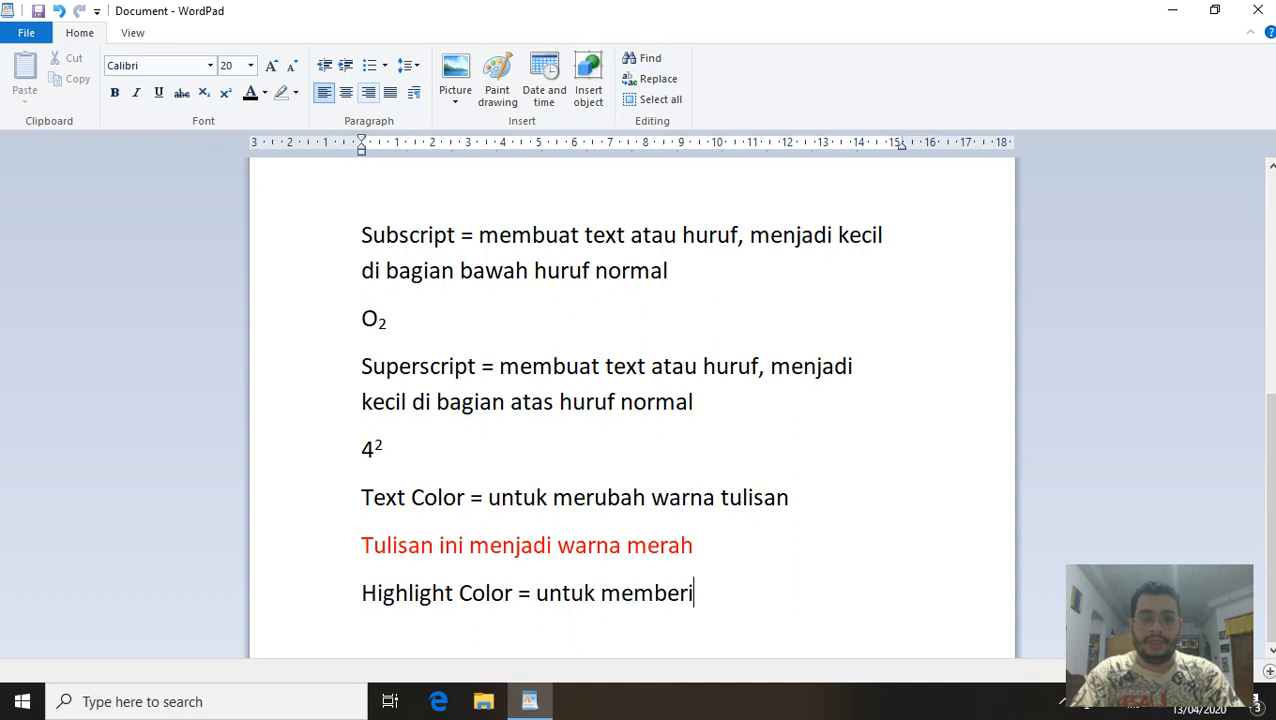
pyautogui.write('kan warna lata')
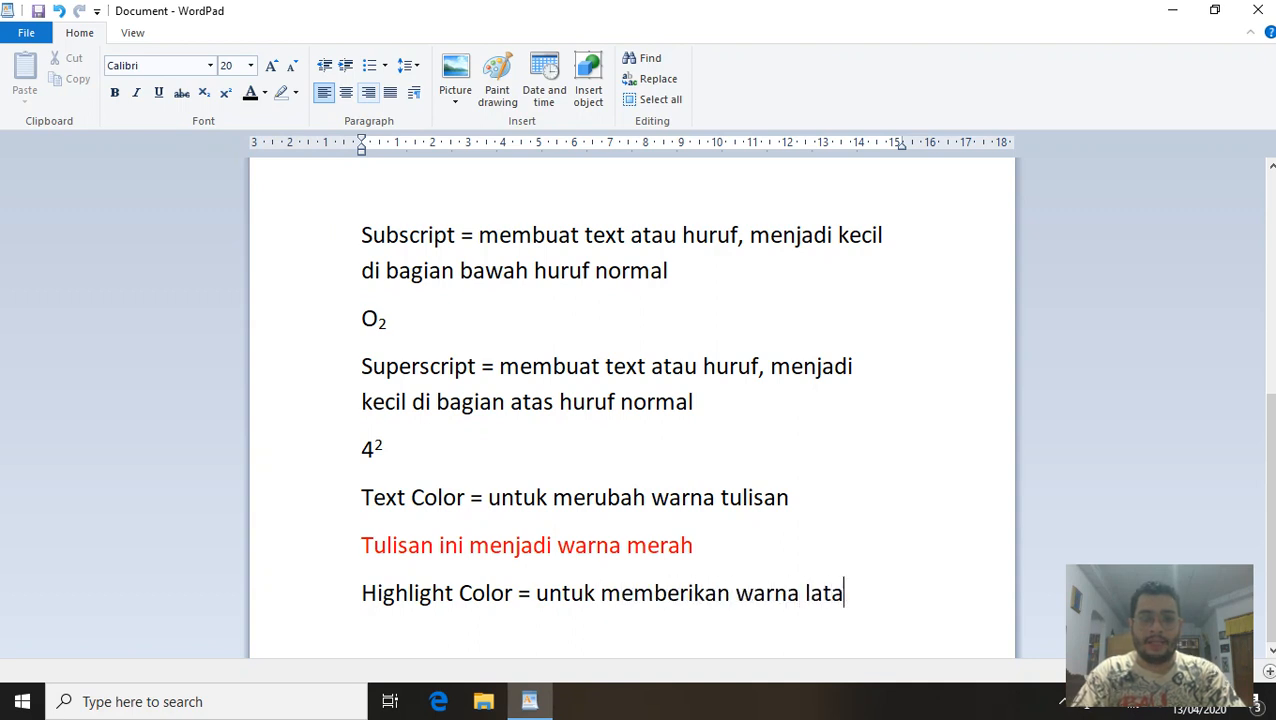
pyautogui.write('r di belakang')
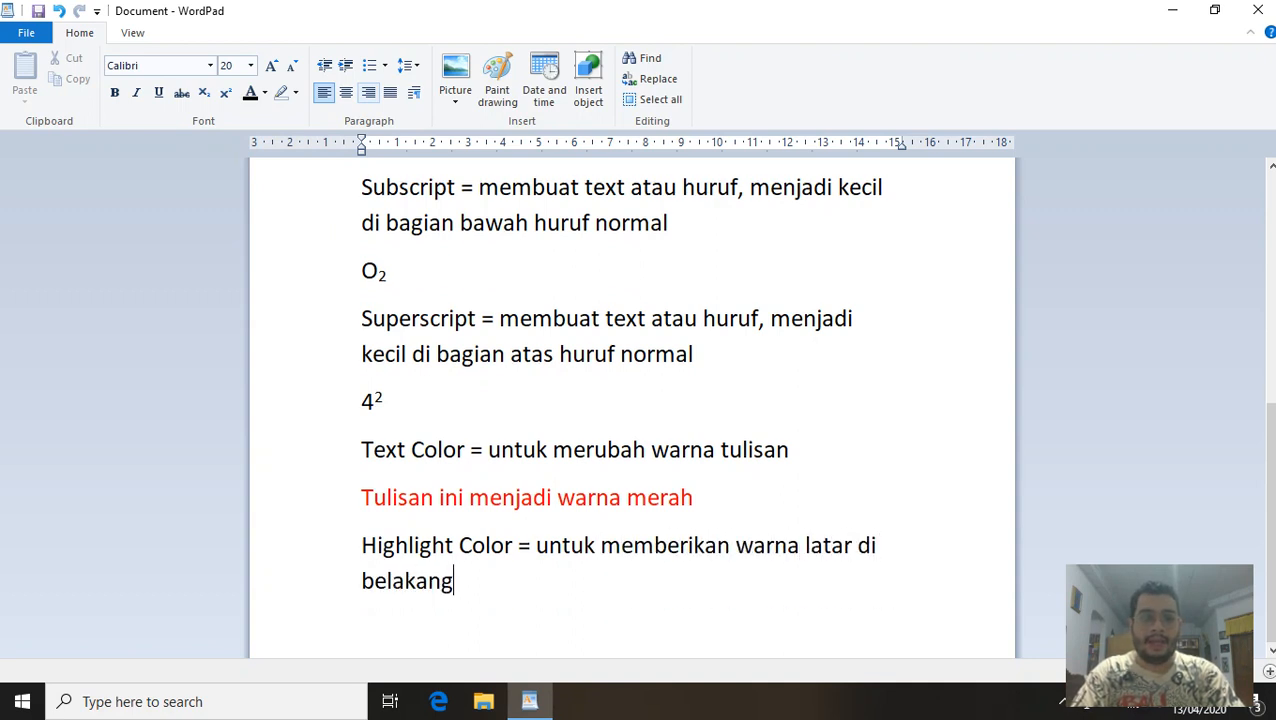
pyautogui.write(' text atau ')
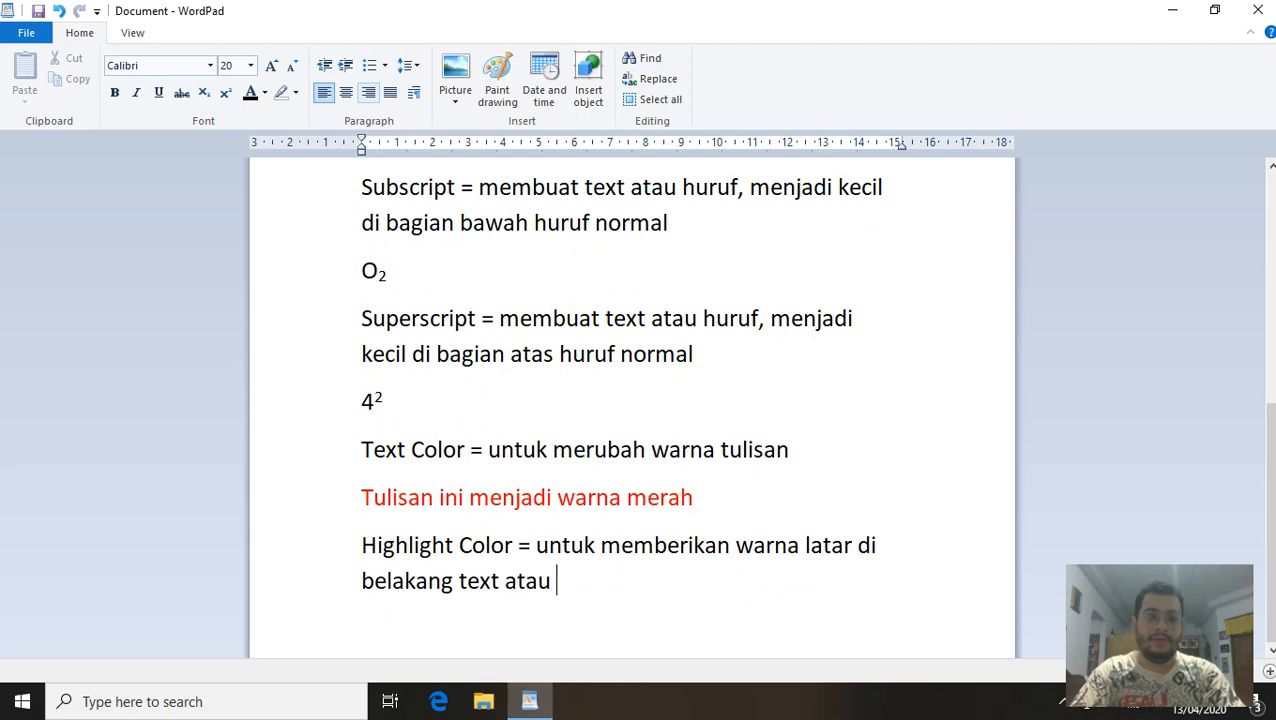
pyautogui.write('huruf')
pyautogui.press('Return')
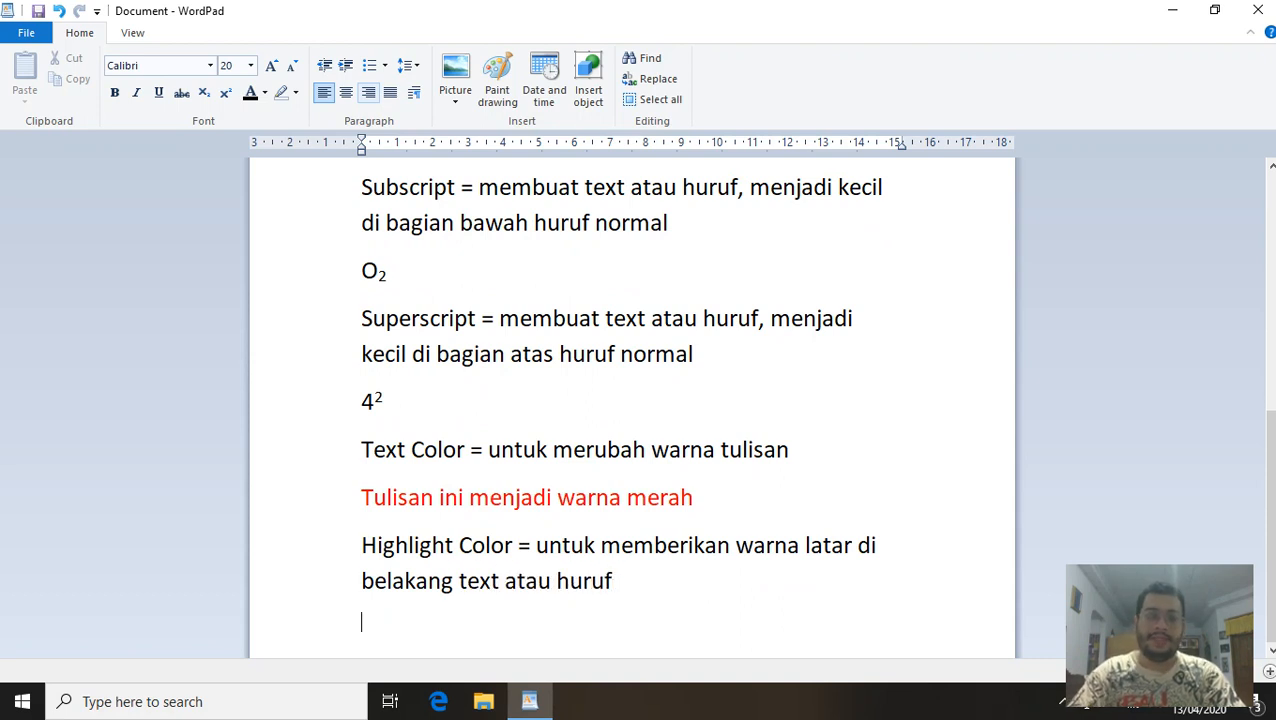
# Add the cyan-highlighted sample 'Tulisan ini memiliki warna latar biru' and start a new line.
pyautogui.click(295, 93)
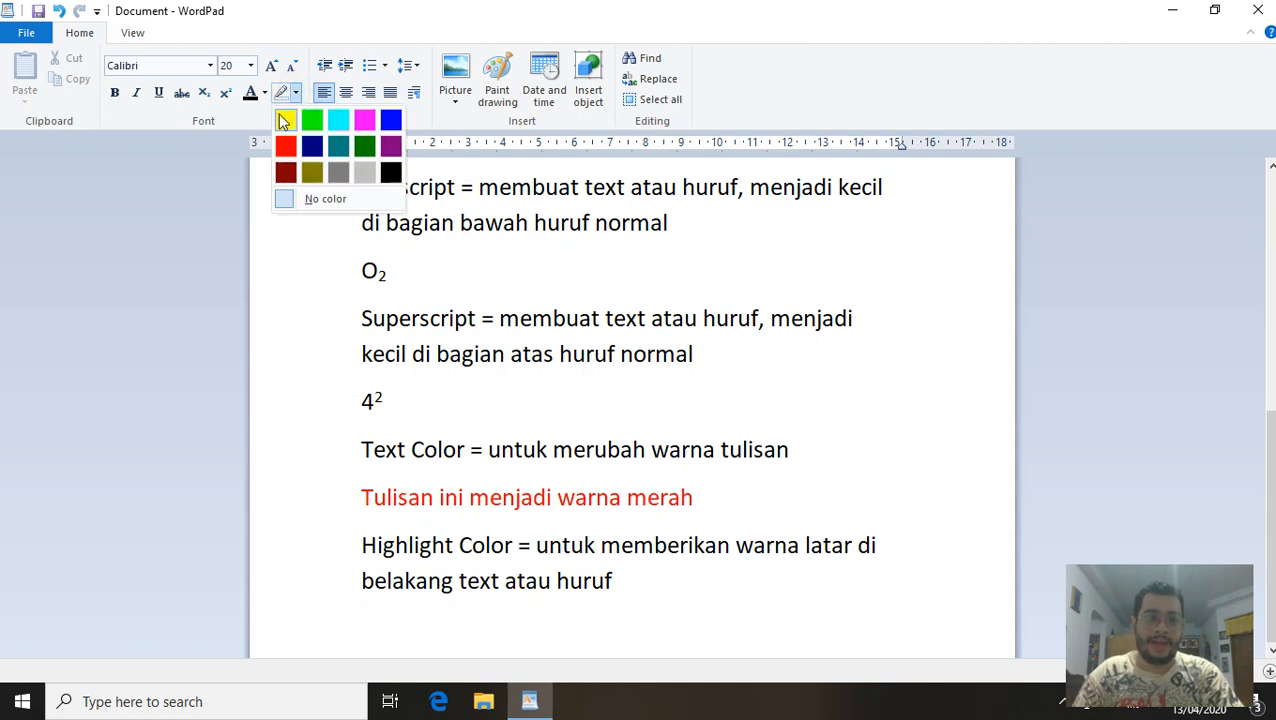
pyautogui.click(340, 121)
pyautogui.write('T')
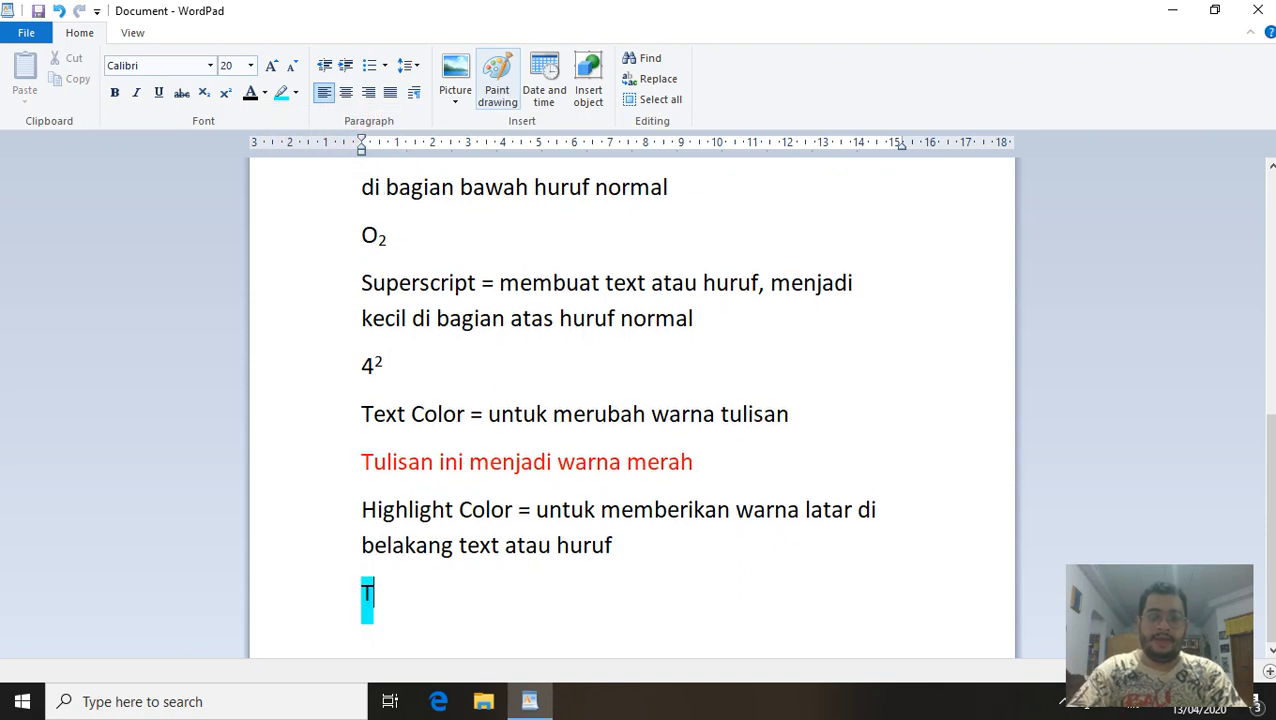
pyautogui.write('ulisan')
pyautogui.write('i')
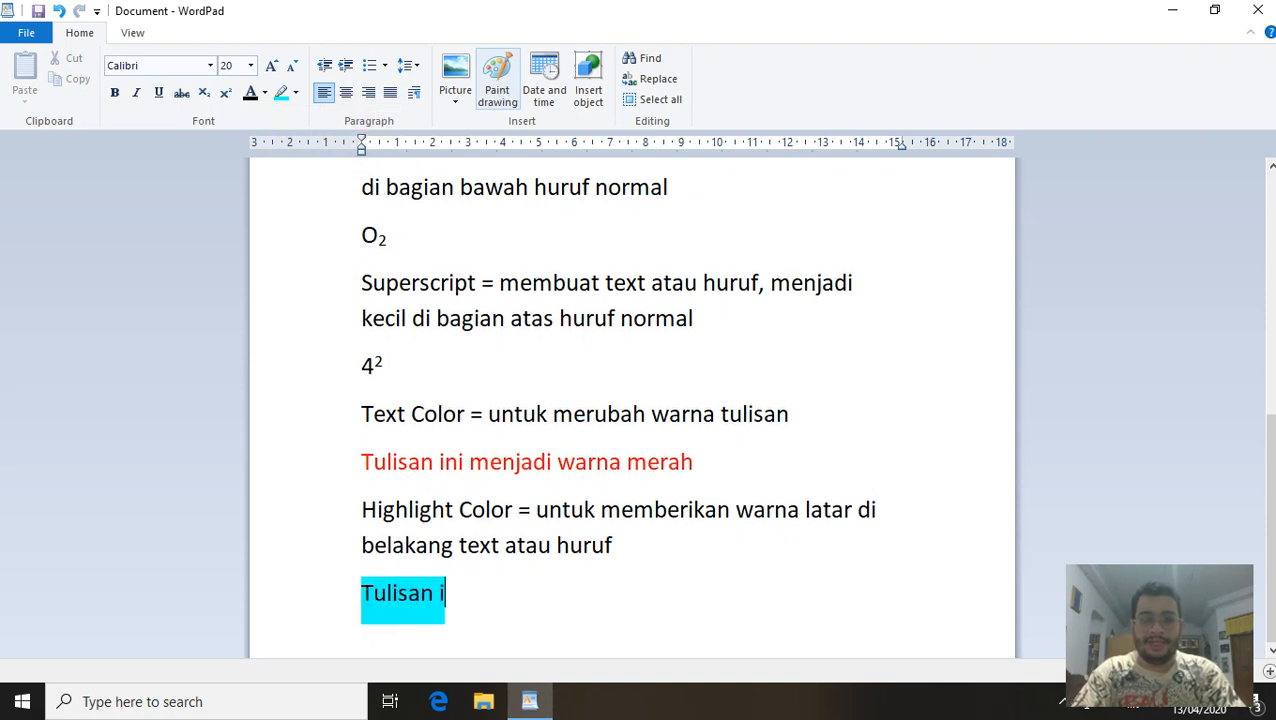
pyautogui.write('ni memiliki')
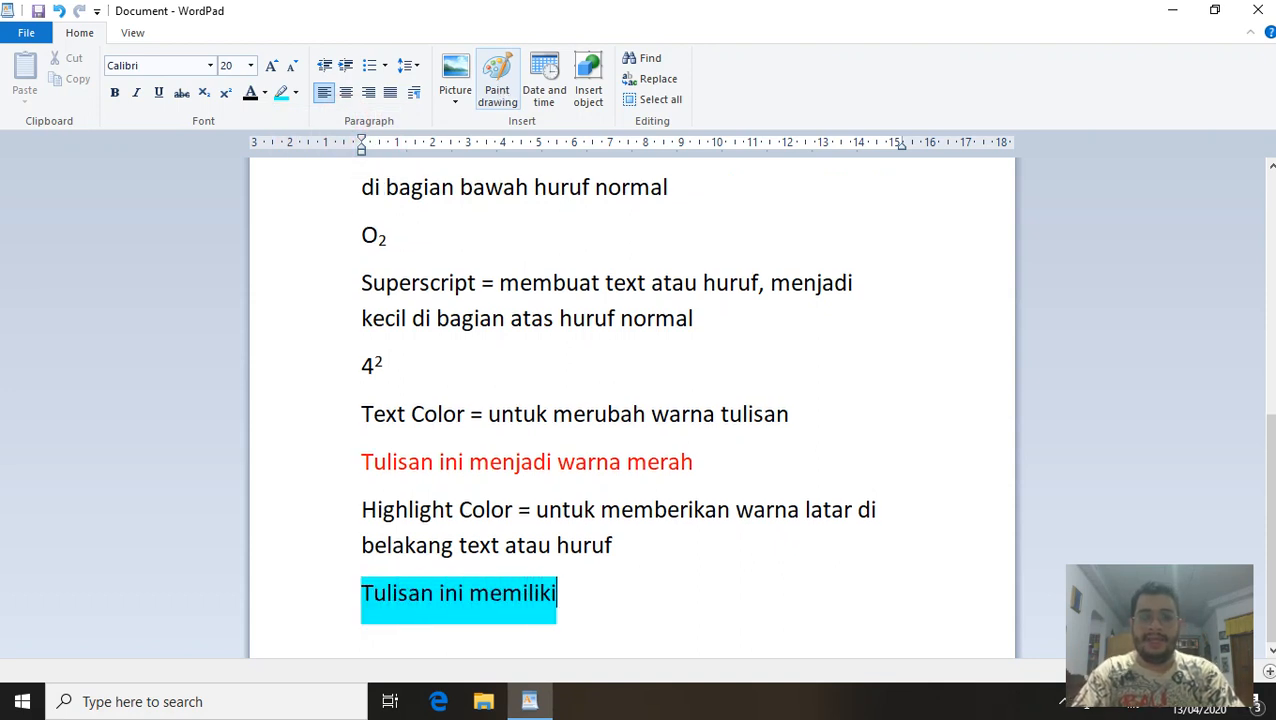
pyautogui.write(' warna latar ')
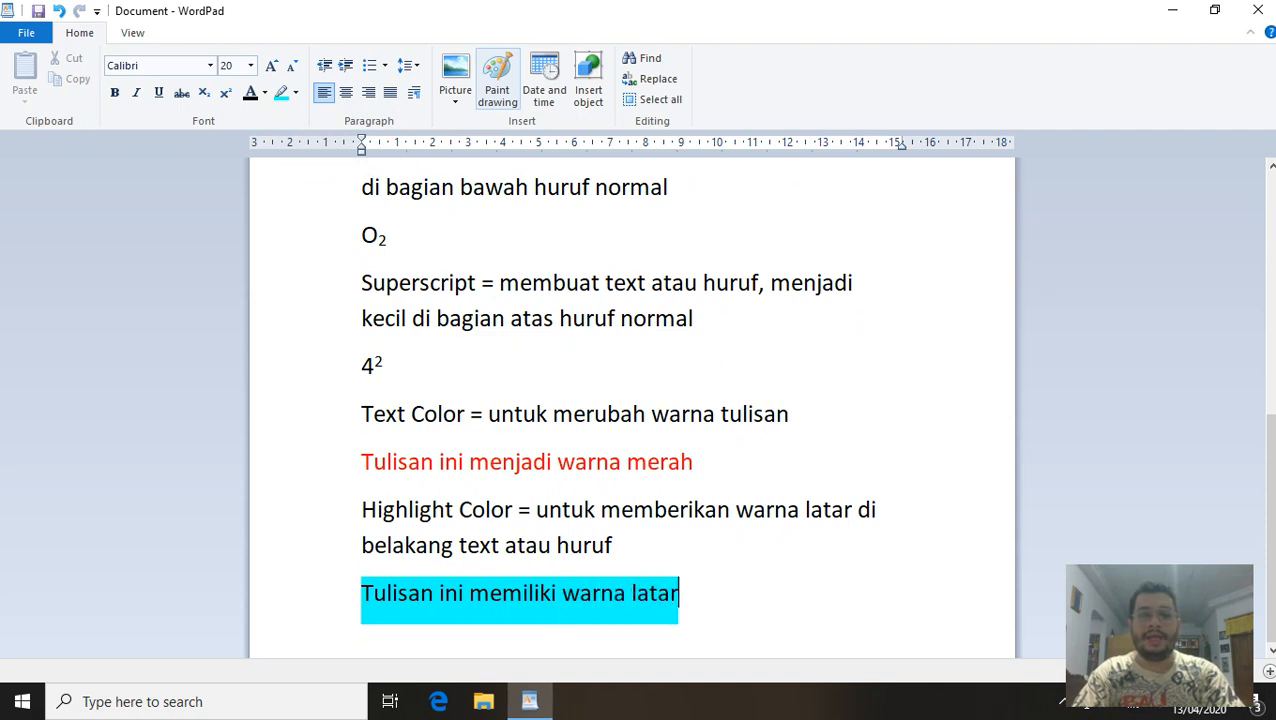
pyautogui.write('biru')
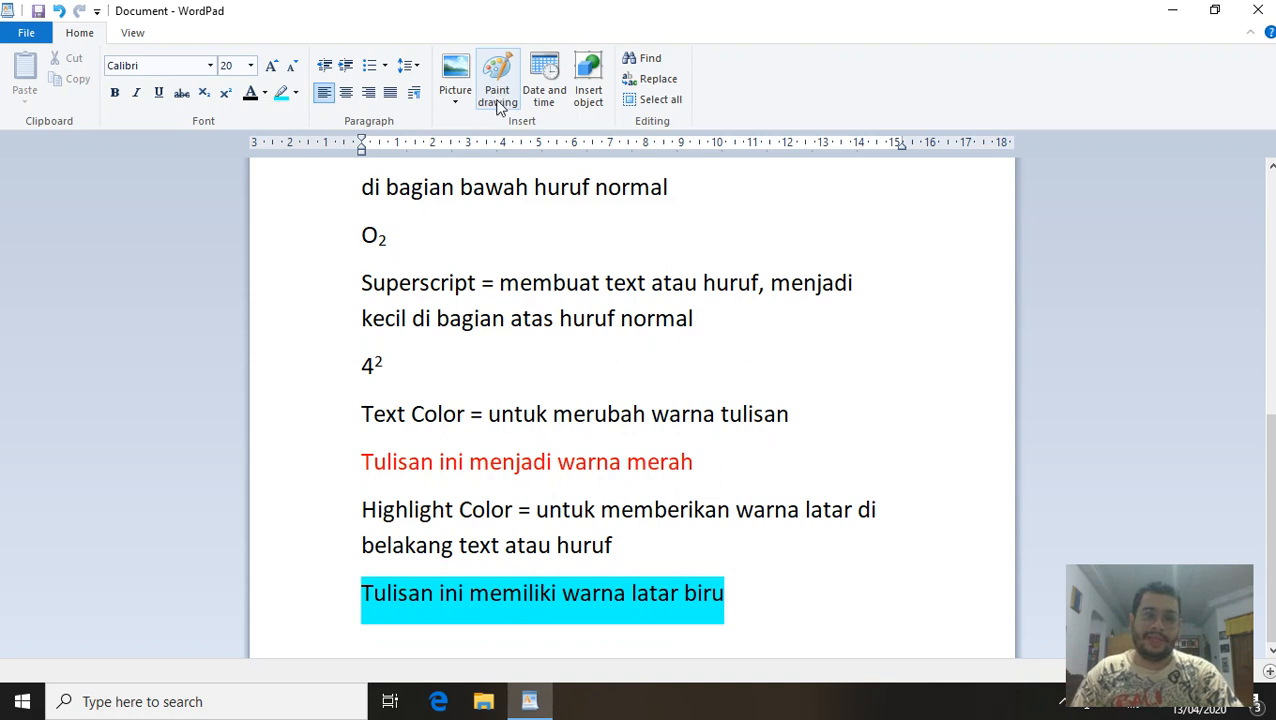
pyautogui.press('Return')
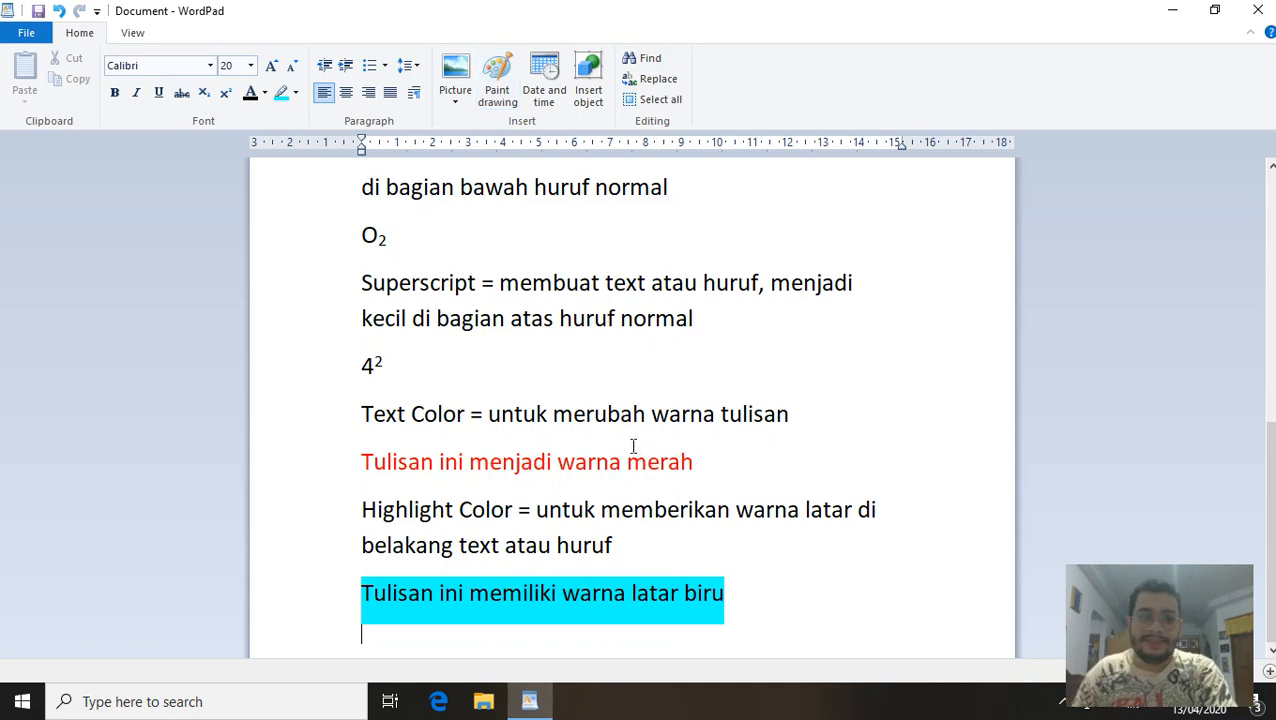
# Add another empty line and switch its font to Lucida Handwriting.
pyautogui.press('Return')
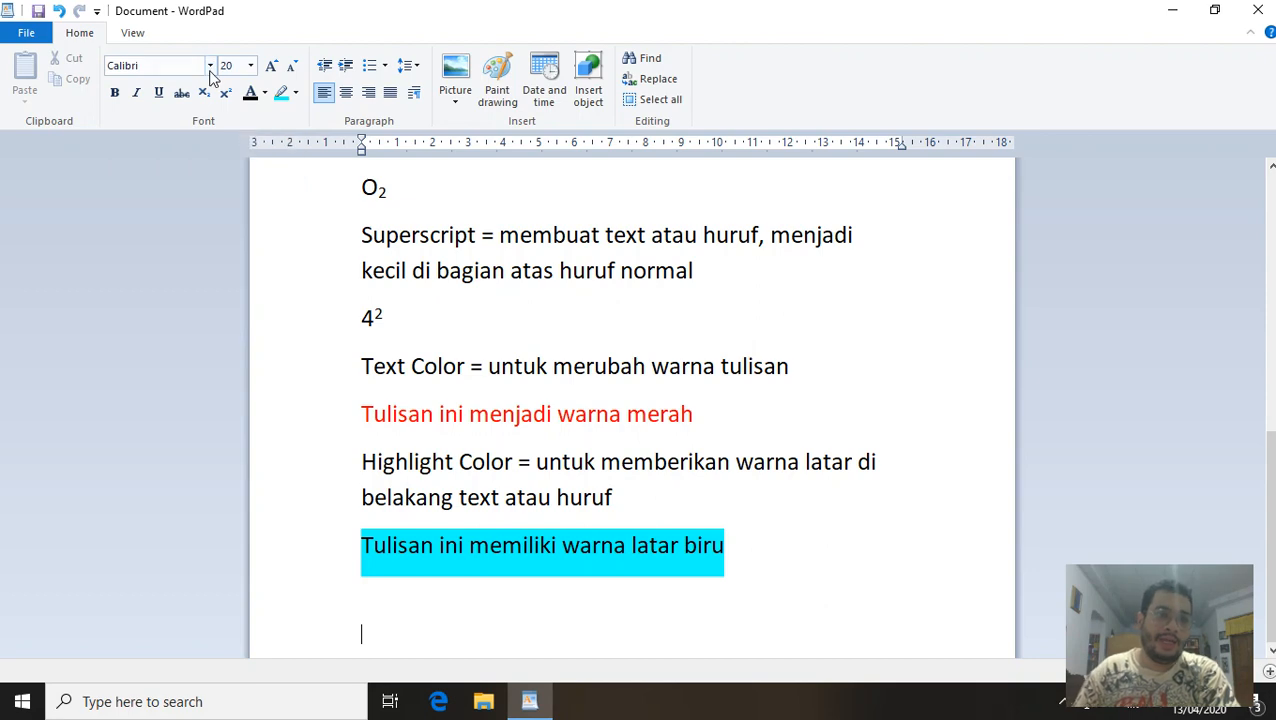
pyautogui.click(210, 66)
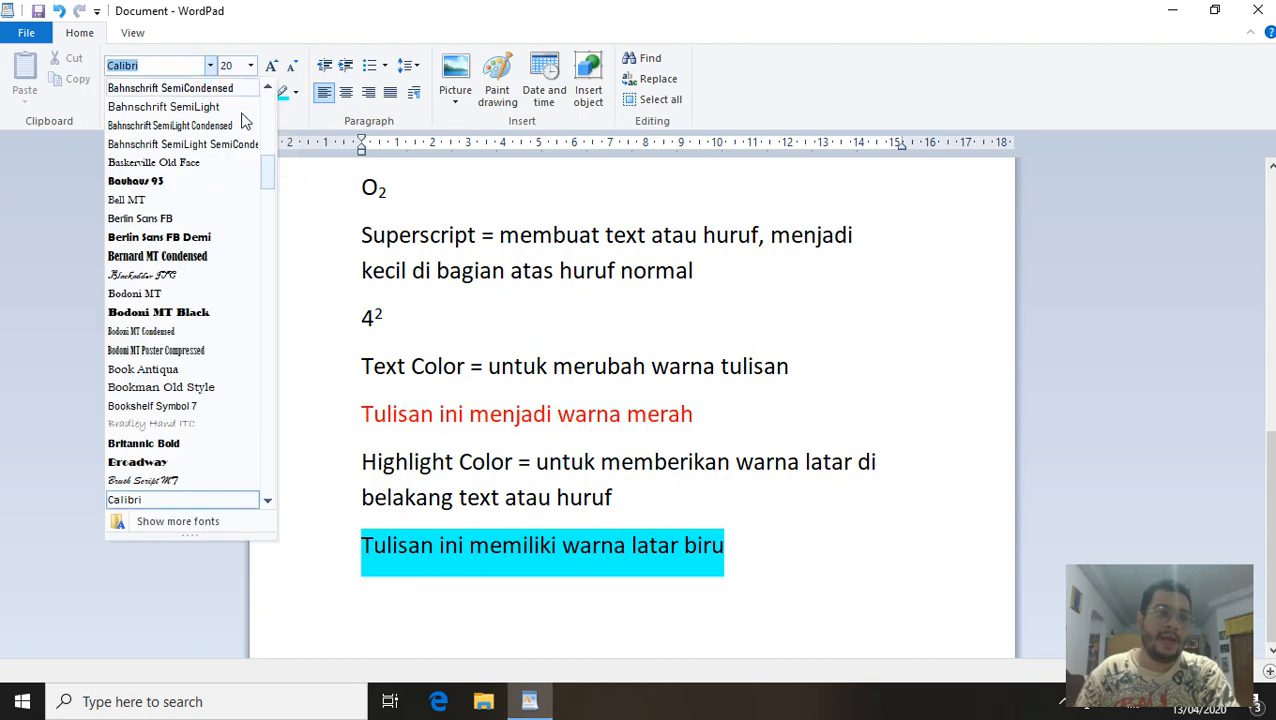
pyautogui.click(268, 173)
pyautogui.moveTo(268, 173); pyautogui.dragTo(275, 305)
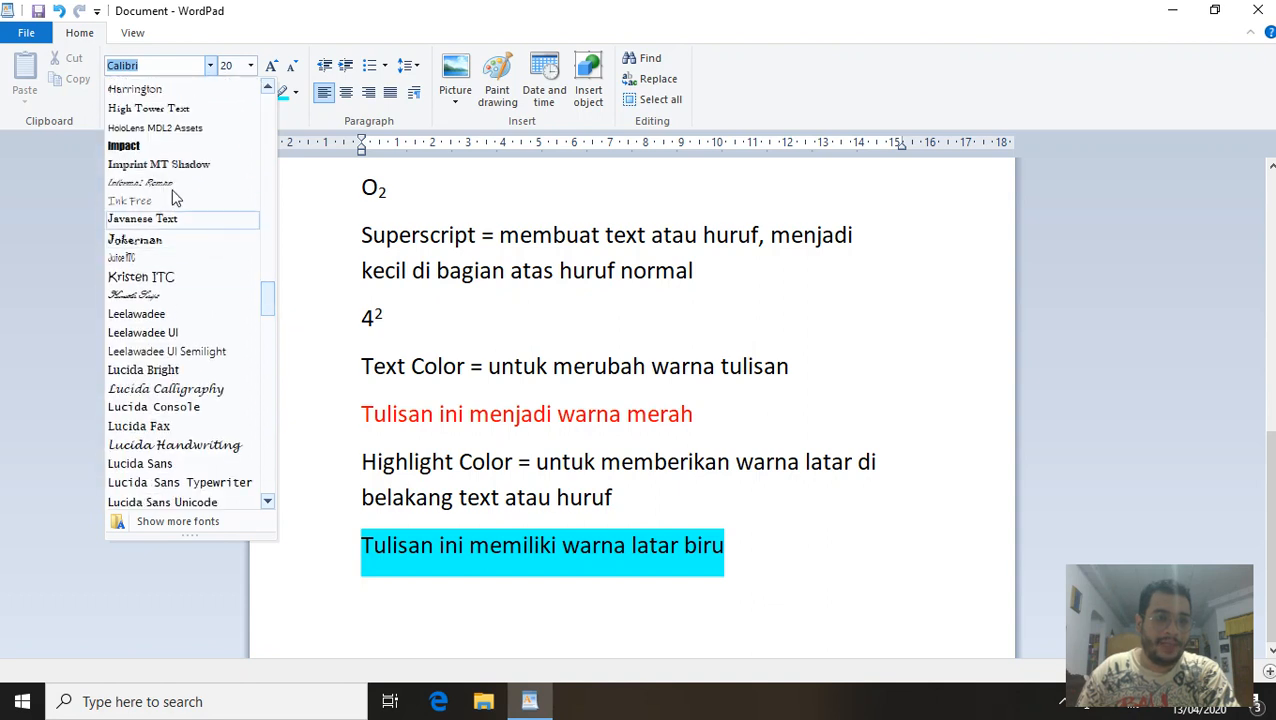
pyautogui.click(210, 445)
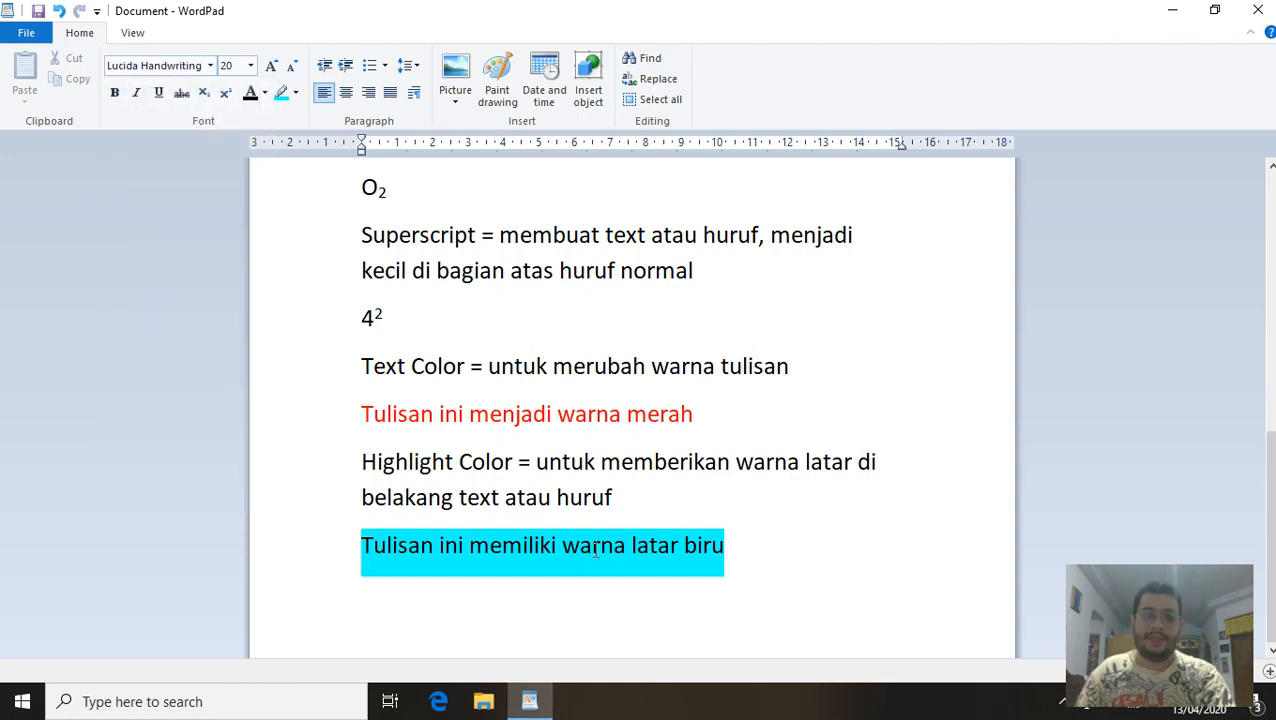
# Turn off highlighting and type 'Tulisan ini memiliki jenis tulisan sambung' in Lucida Handwriting, size 20.
pyautogui.write('Tulisan')
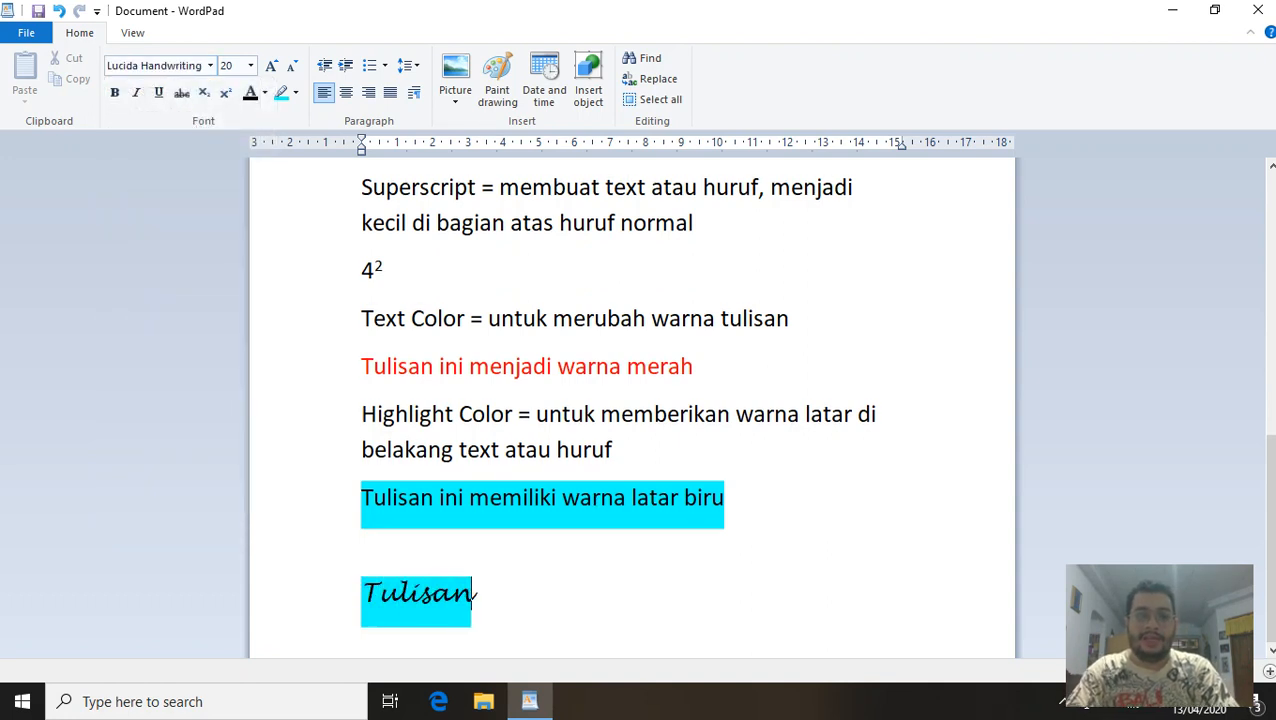
pyautogui.press('BackSpace')
pyautogui.press('BackSpace')
pyautogui.press('BackSpace')
pyautogui.press('BackSpace')
pyautogui.press('BackSpace')
pyautogui.press('BackSpace')
pyautogui.press('BackSpace')
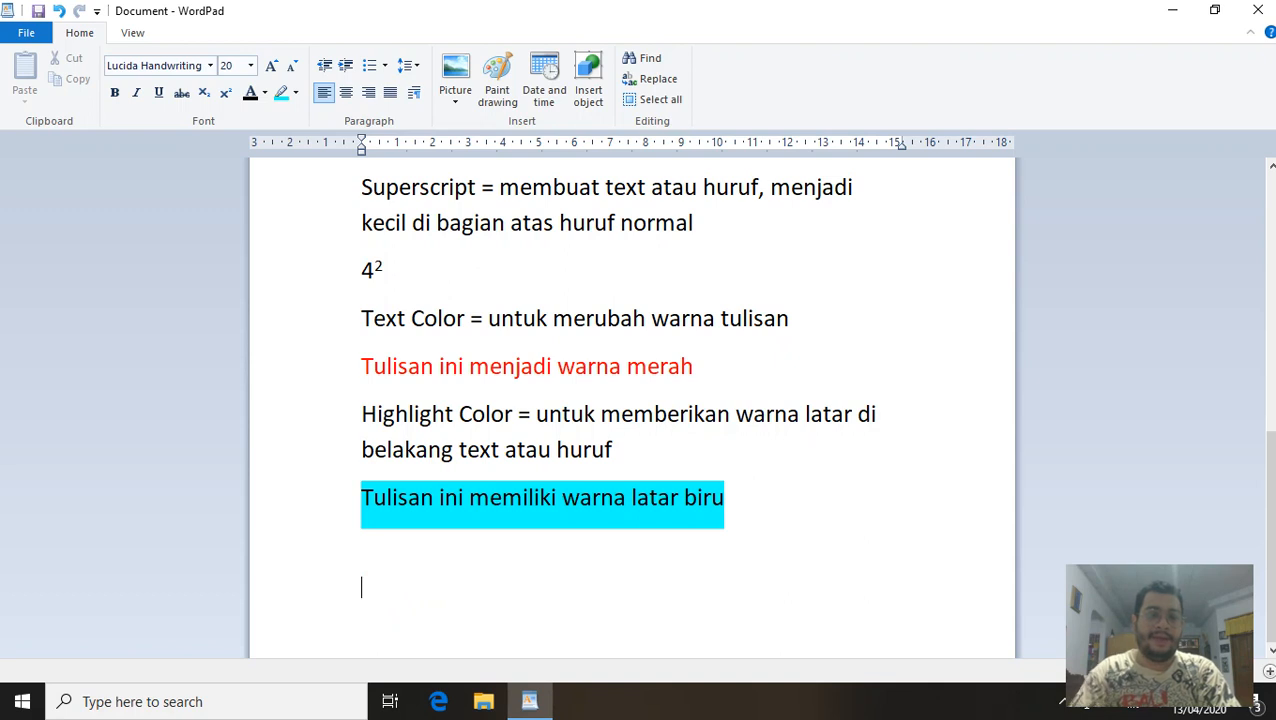
pyautogui.click(295, 92)
pyautogui.click(328, 198)
pyautogui.write('Tu')
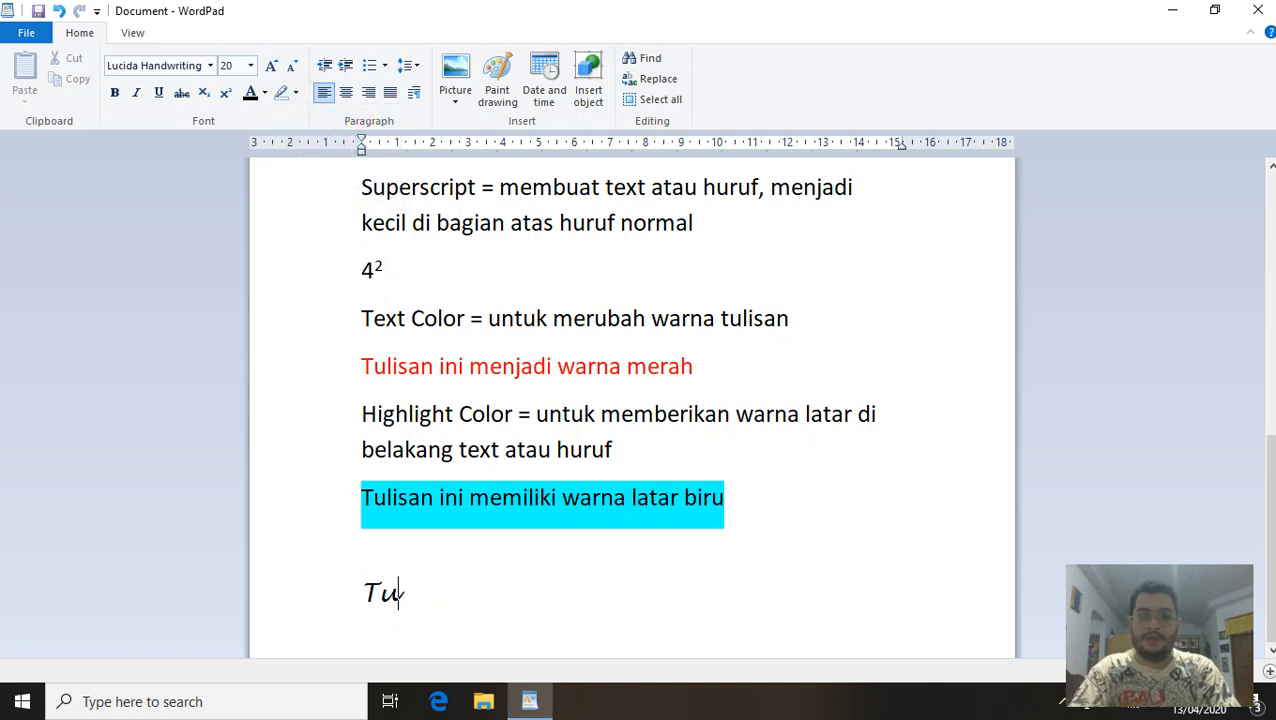
pyautogui.write('lisan ini me')
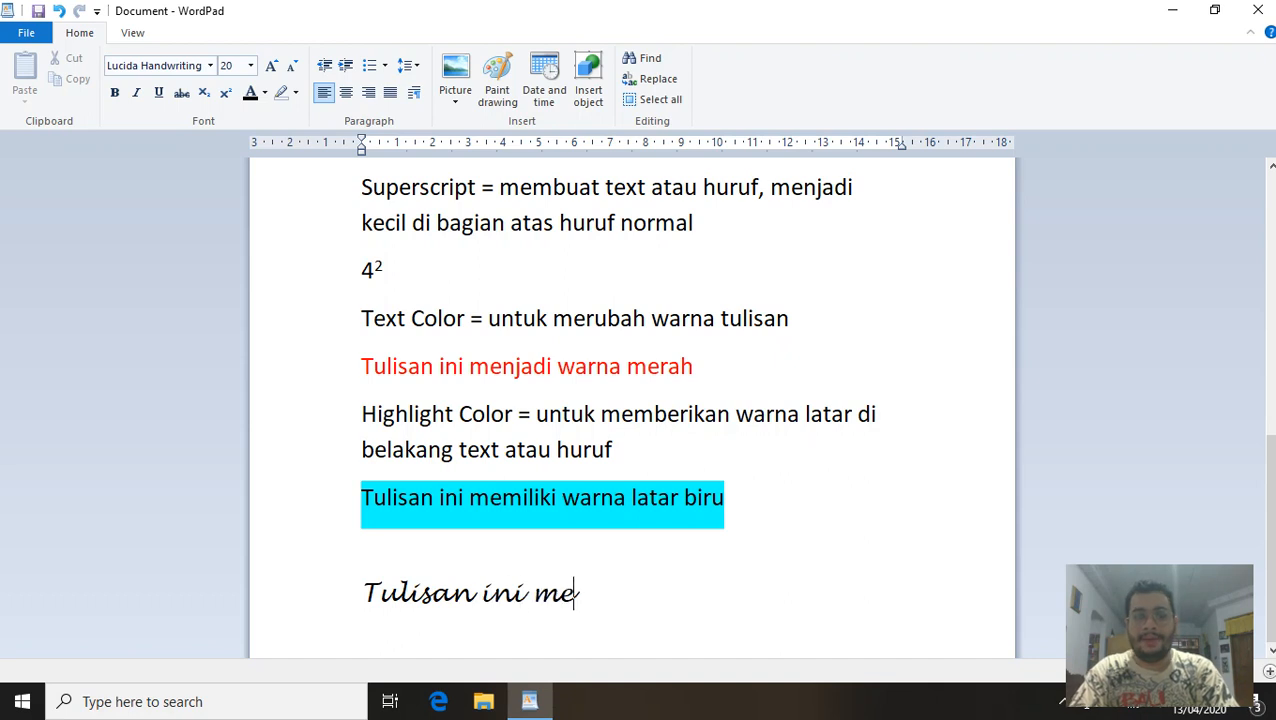
pyautogui.write('miliki')
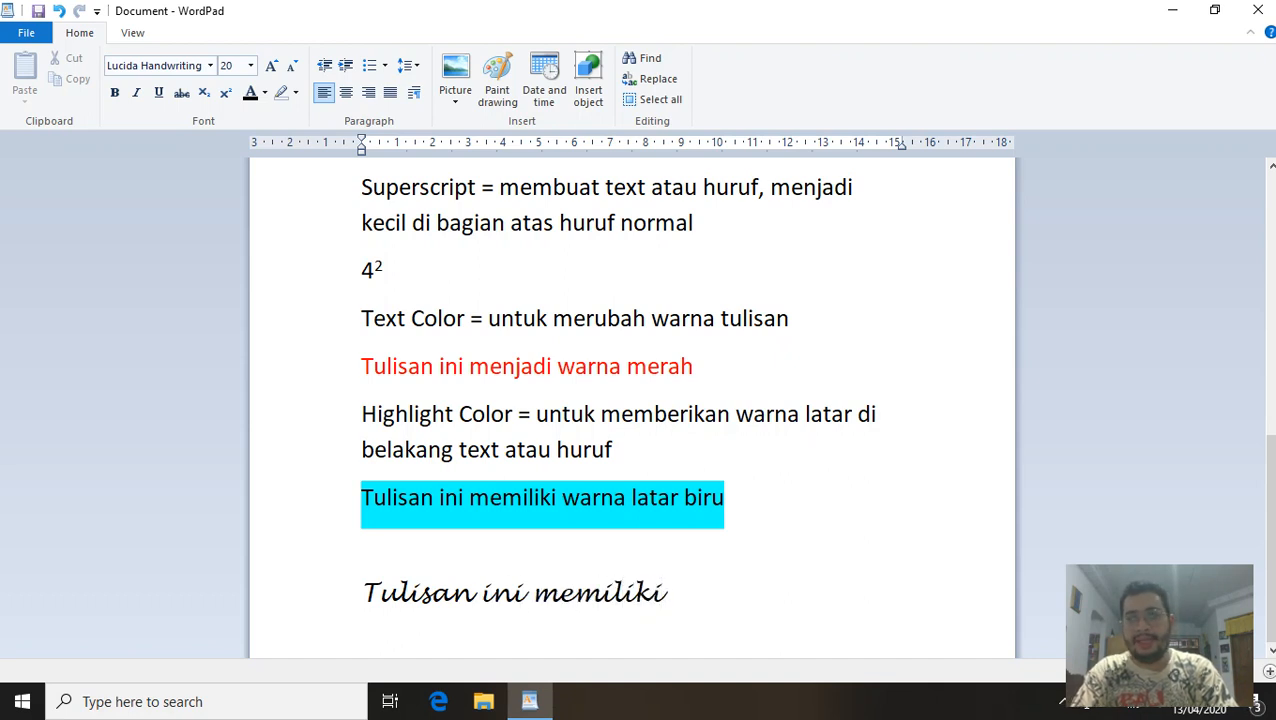
pyautogui.write(' jenis tulis')
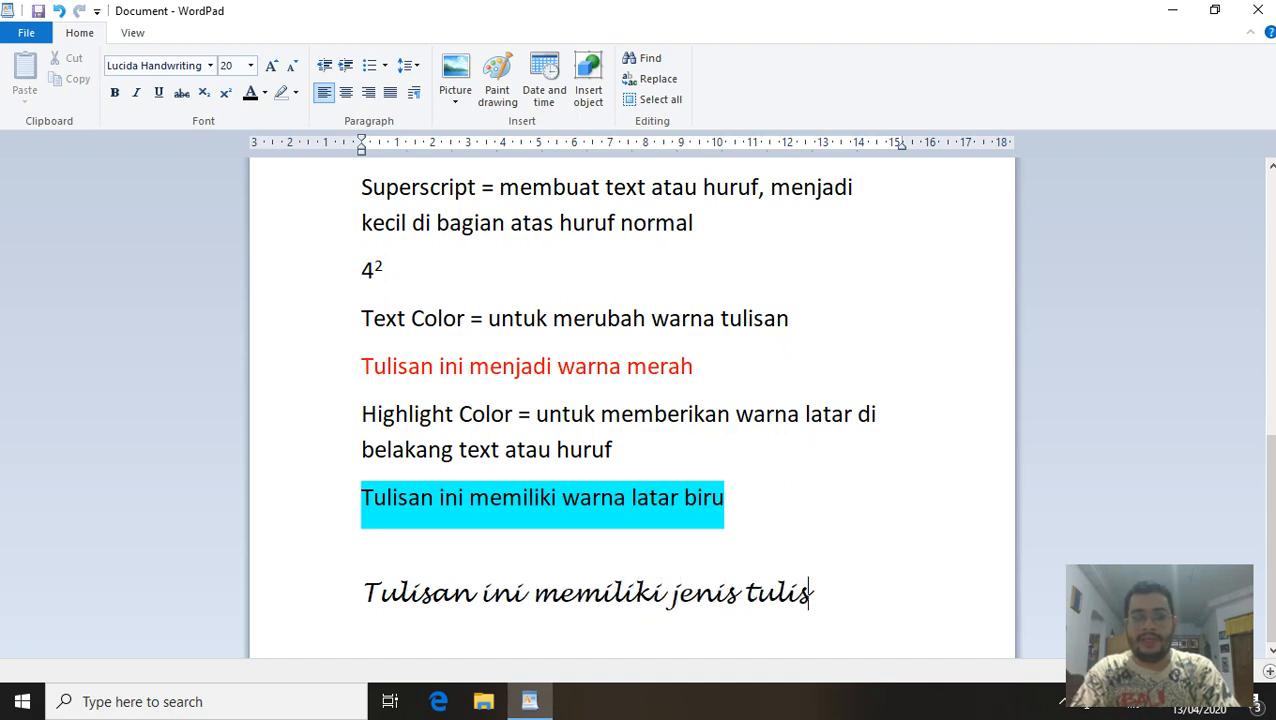
pyautogui.write('an sambung')
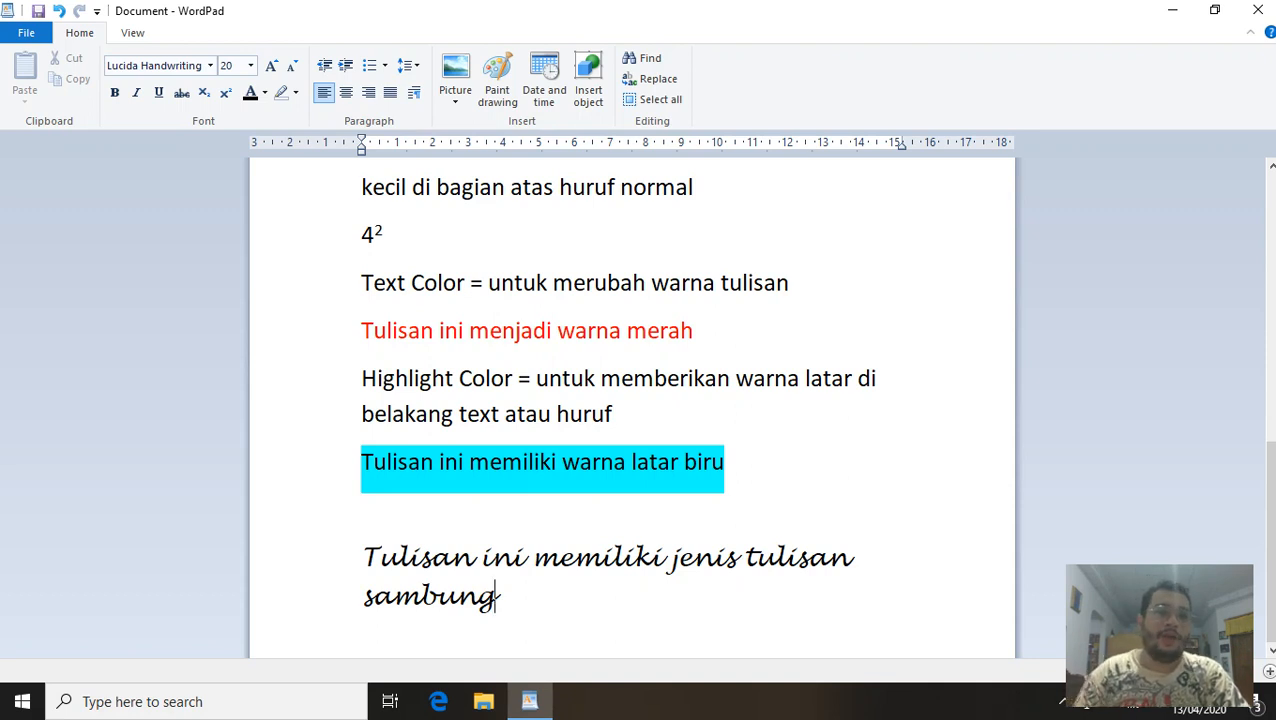
pyautogui.click(251, 67)
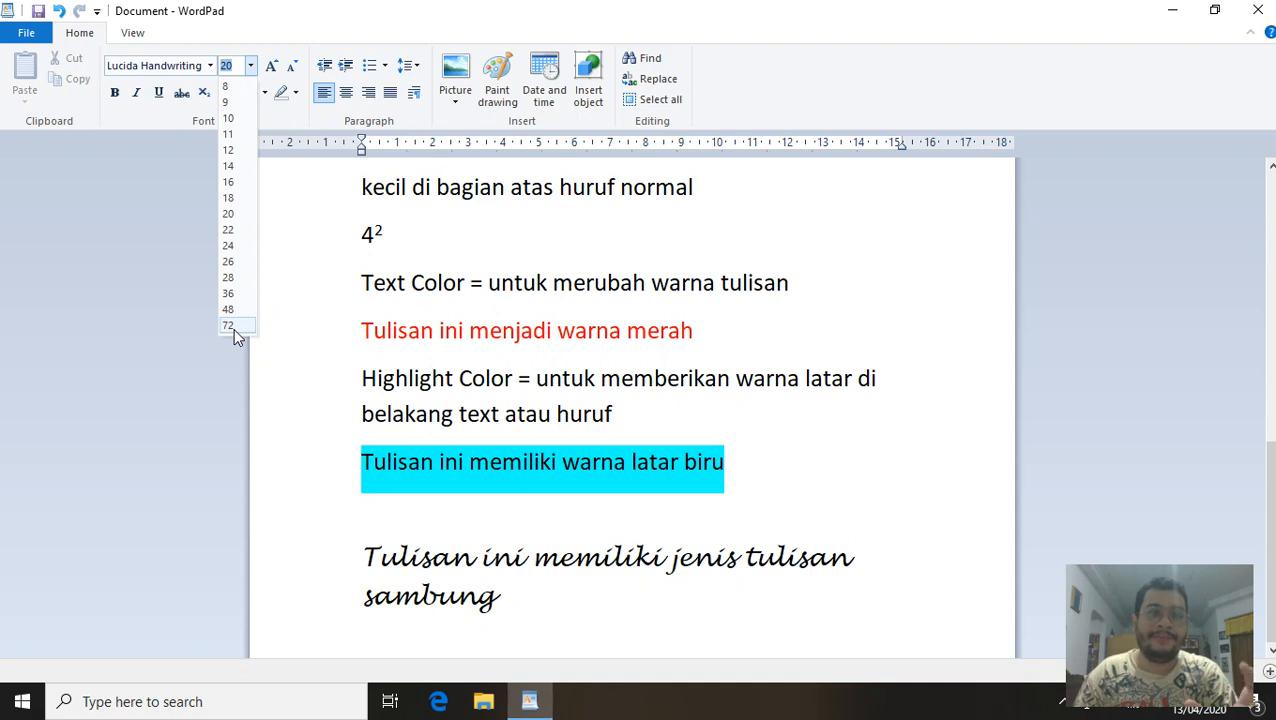
pyautogui.click(535, 601)
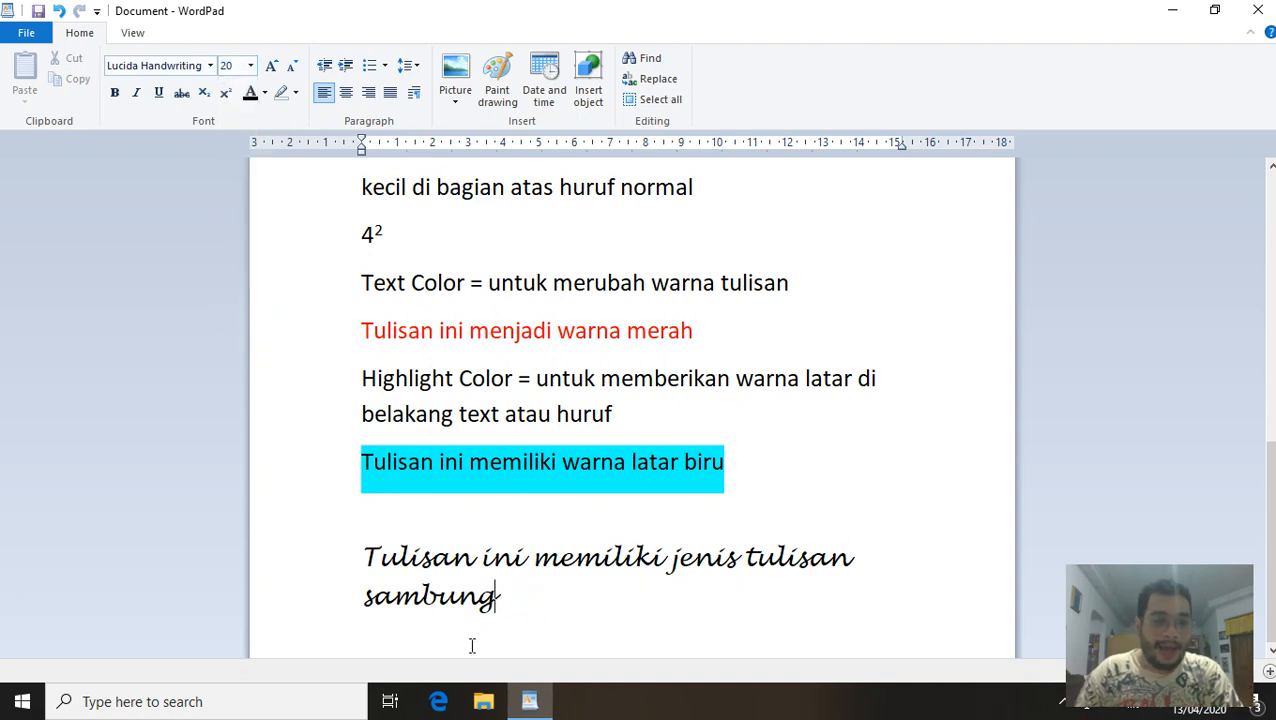
# Select and delete all the existing text in the document.
pyautogui.click(503, 600)
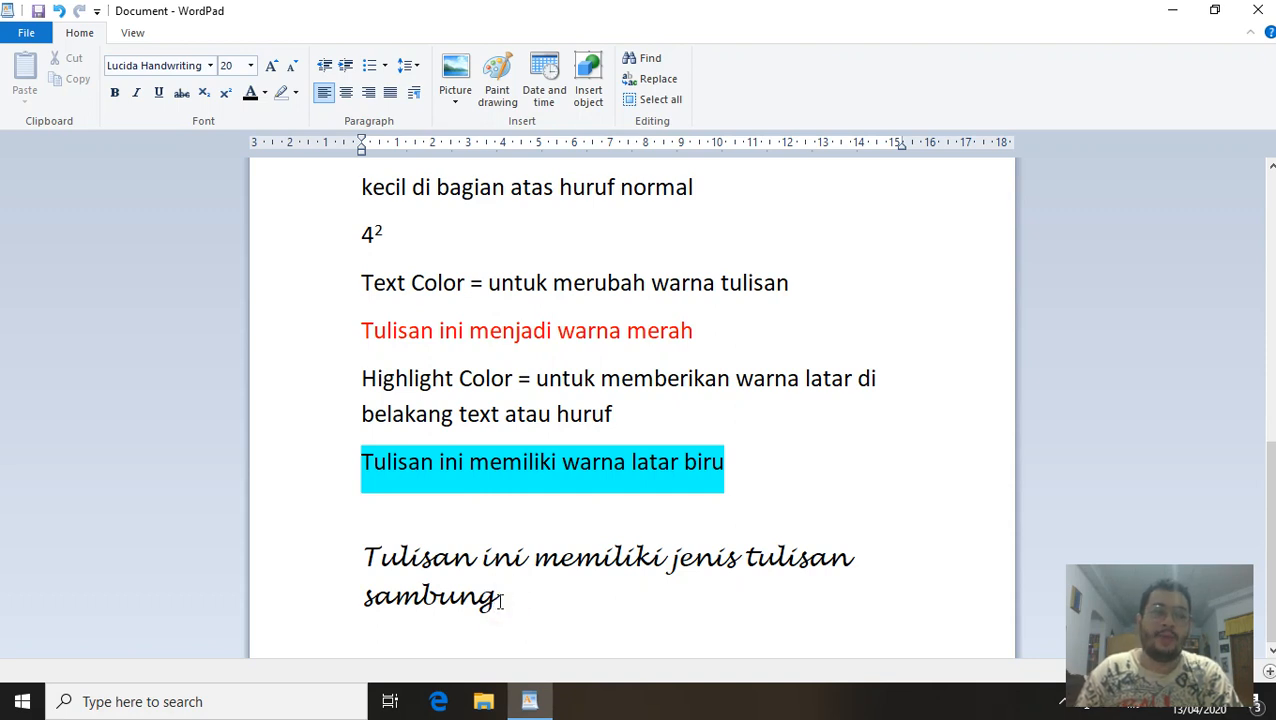
pyautogui.scroll(3, 500, 605)
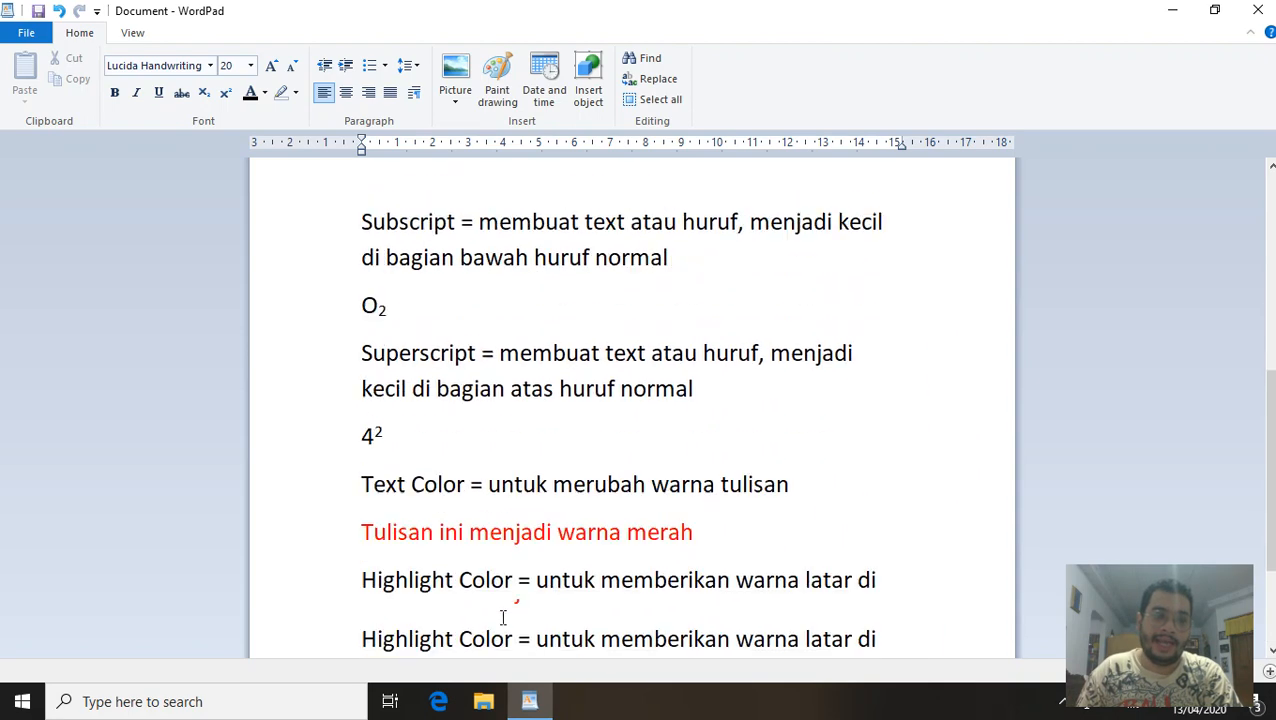
pyautogui.scroll(-3, 503, 617)
pyautogui.moveTo(509, 619); pyautogui.dragTo(267, 5)
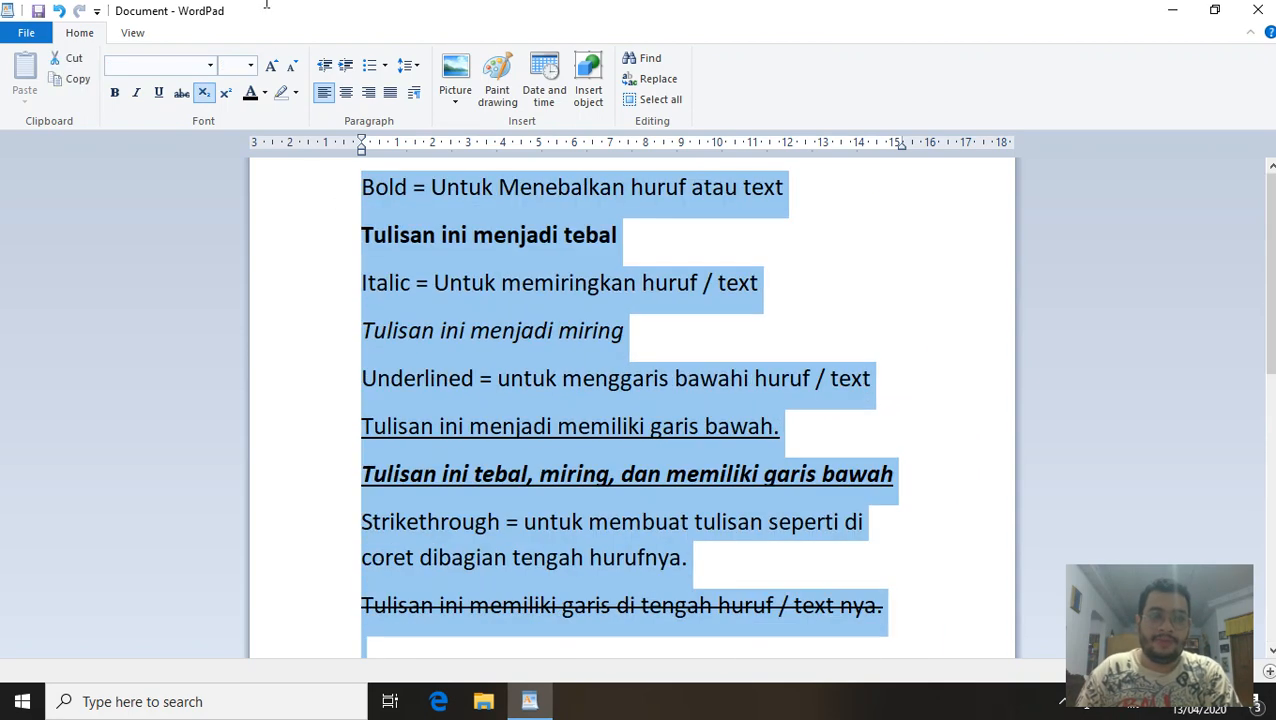
pyautogui.press('Delete')
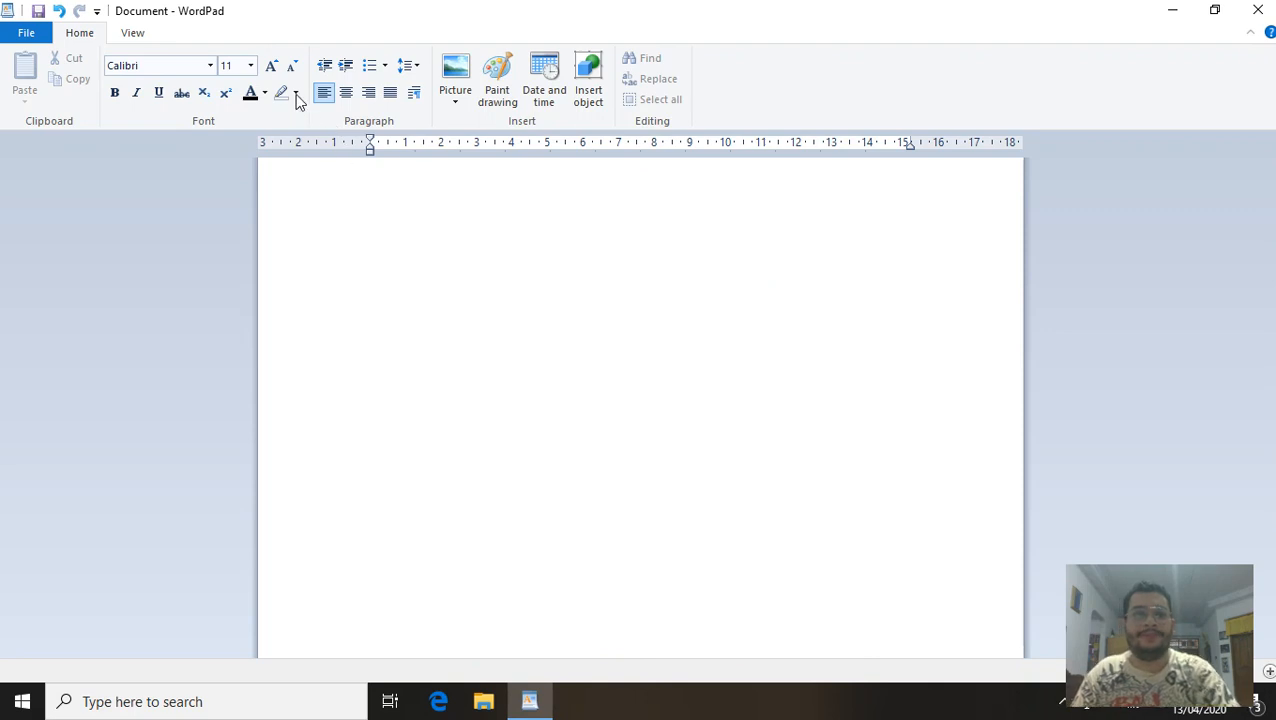
# Enlarge the Calibri font size from 11 with four Grow Font steps.
pyautogui.click(271, 65)
pyautogui.click(271, 65)
pyautogui.click(271, 65)
pyautogui.click(271, 65)
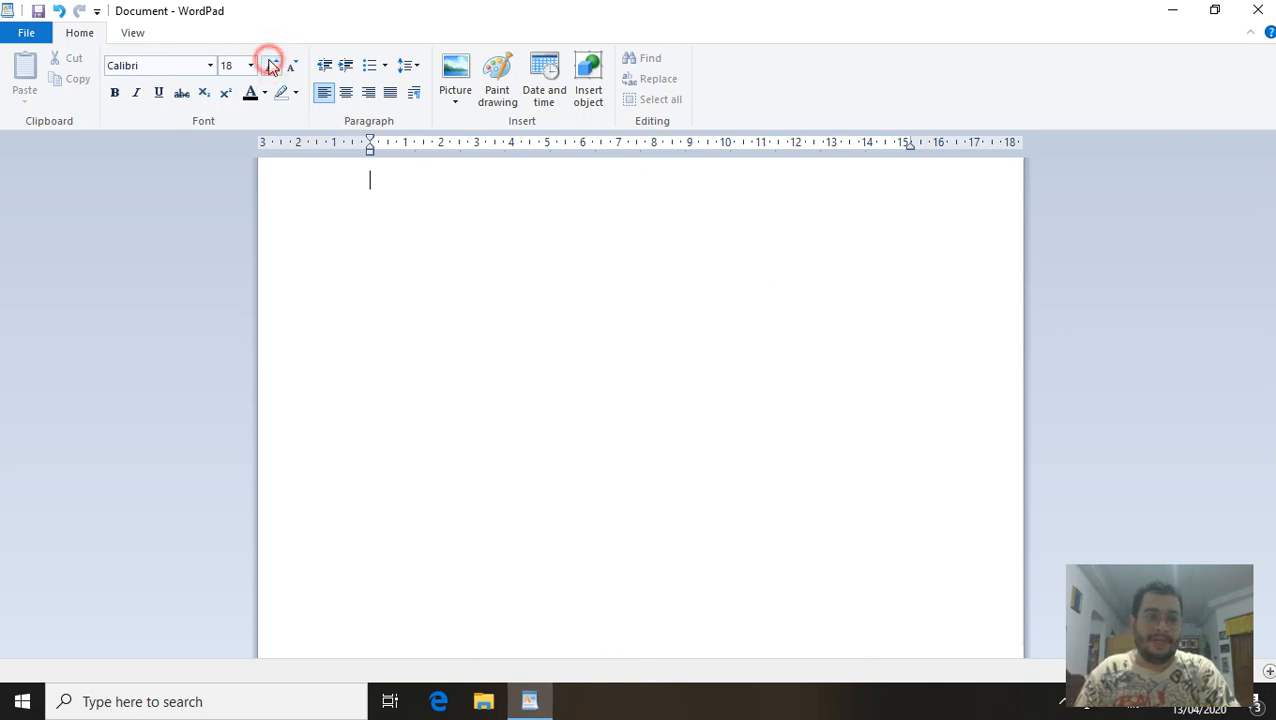
pyautogui.click(271, 65)
# Type 'Tugas untuk kalian :' with tasks 1 (rukun islam, Bold) and 2 (rukun iman, Italic).
pyautogui.write('T')
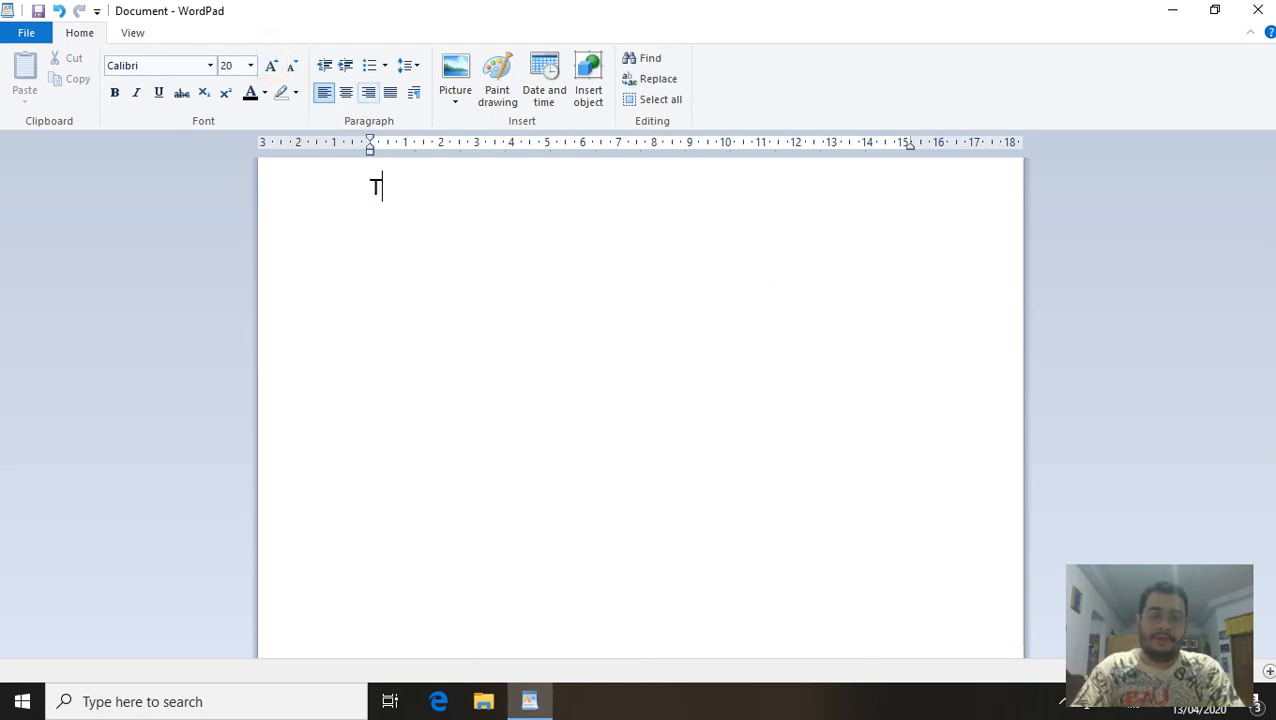
pyautogui.write('ugas untuk ka')
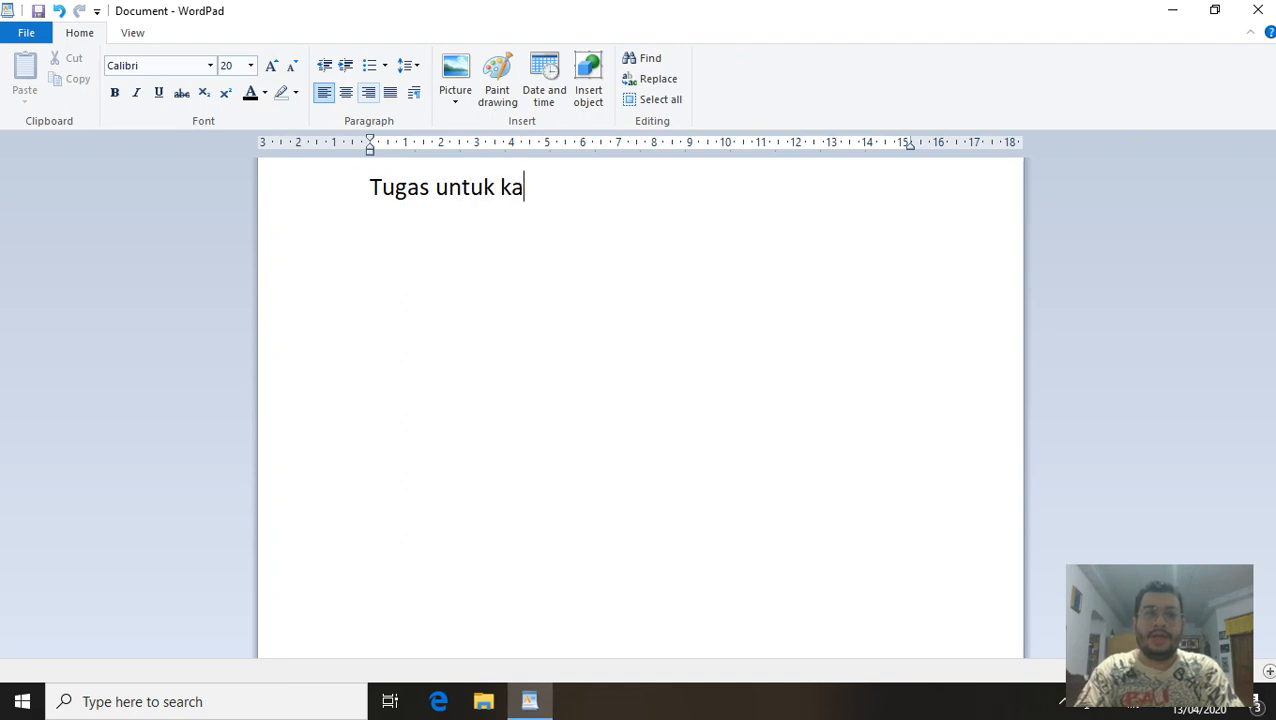
pyautogui.write('lian : ')
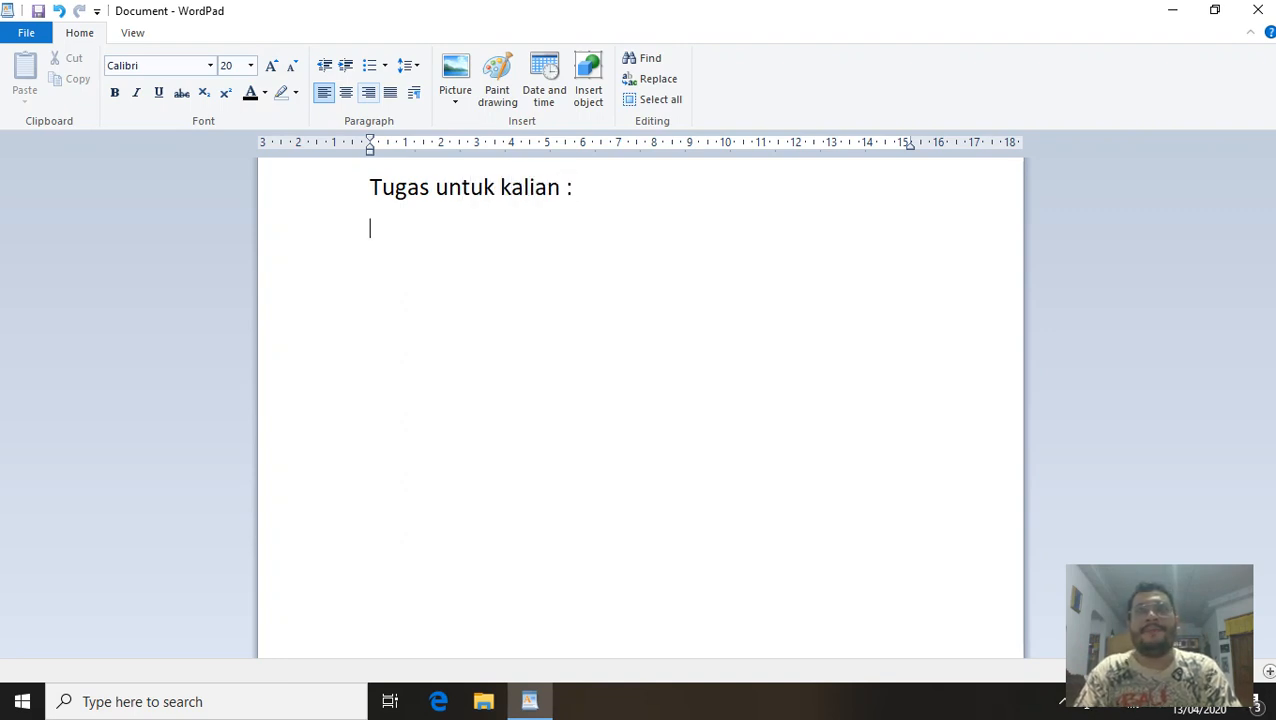
pyautogui.write('1.')
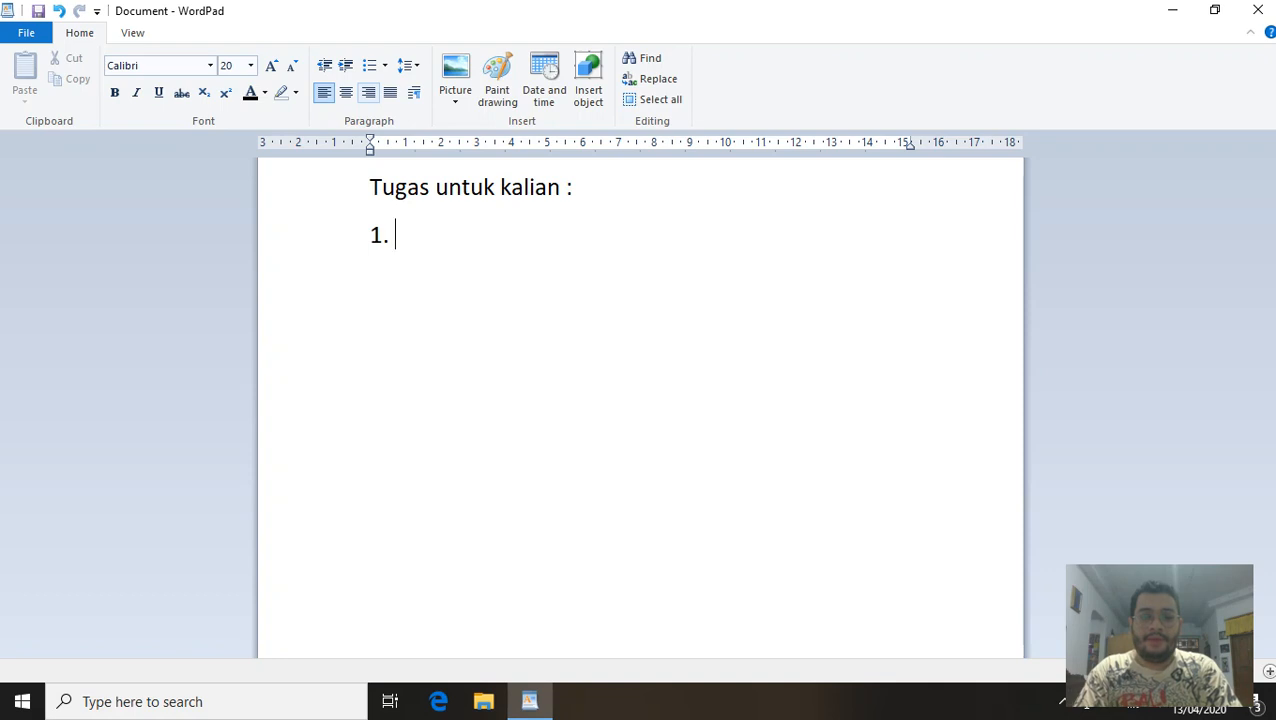
pyautogui.write(' membuat dat')
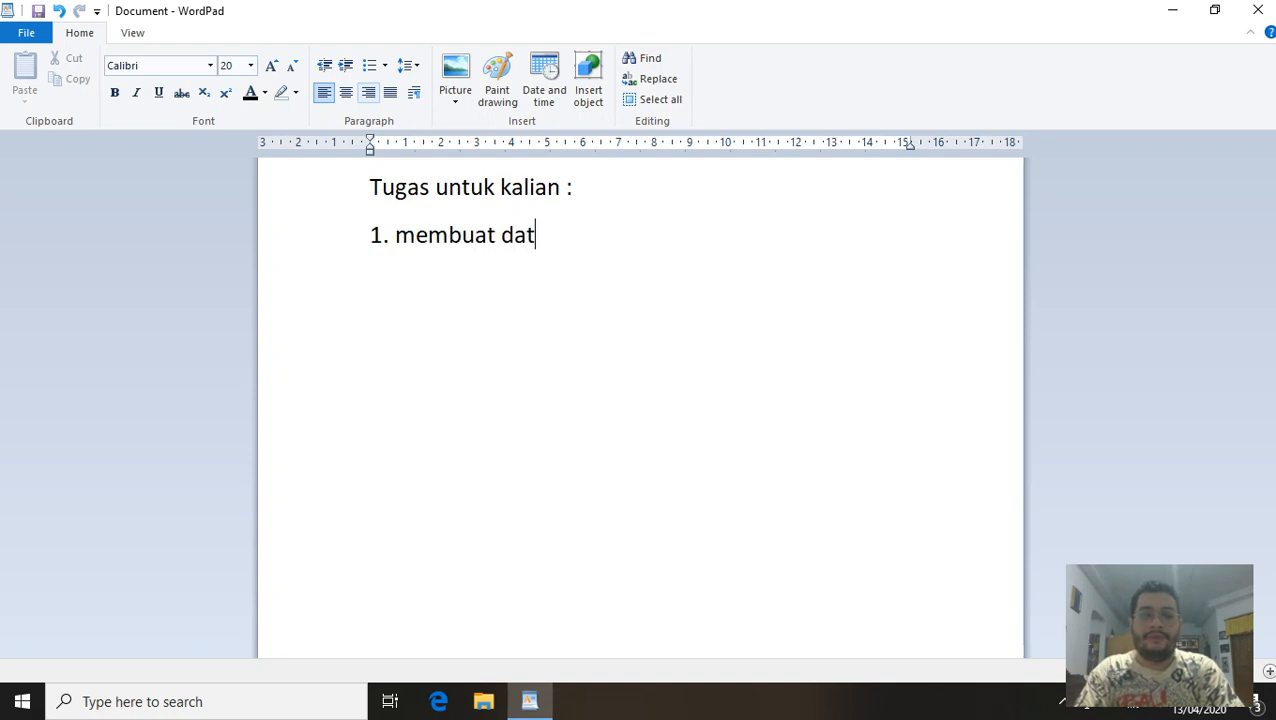
pyautogui.press('BackSpace')
pyautogui.write('ftar')
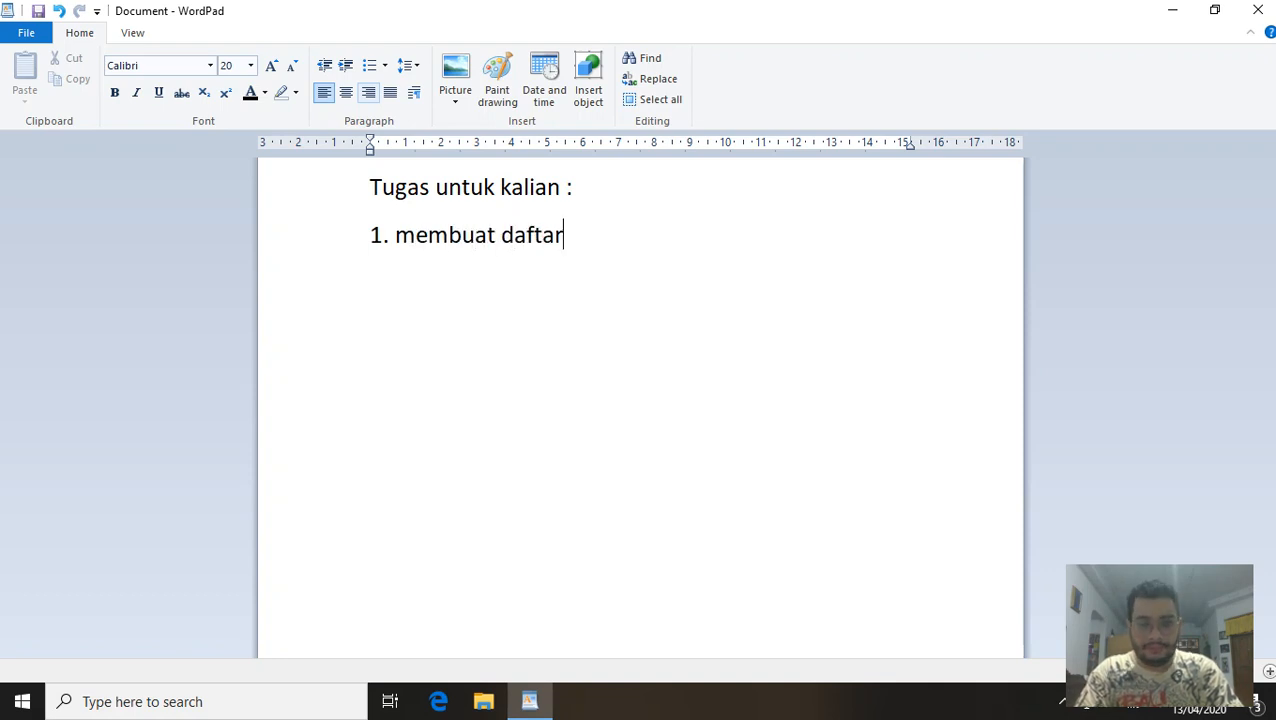
pyautogui.write(' ruku')
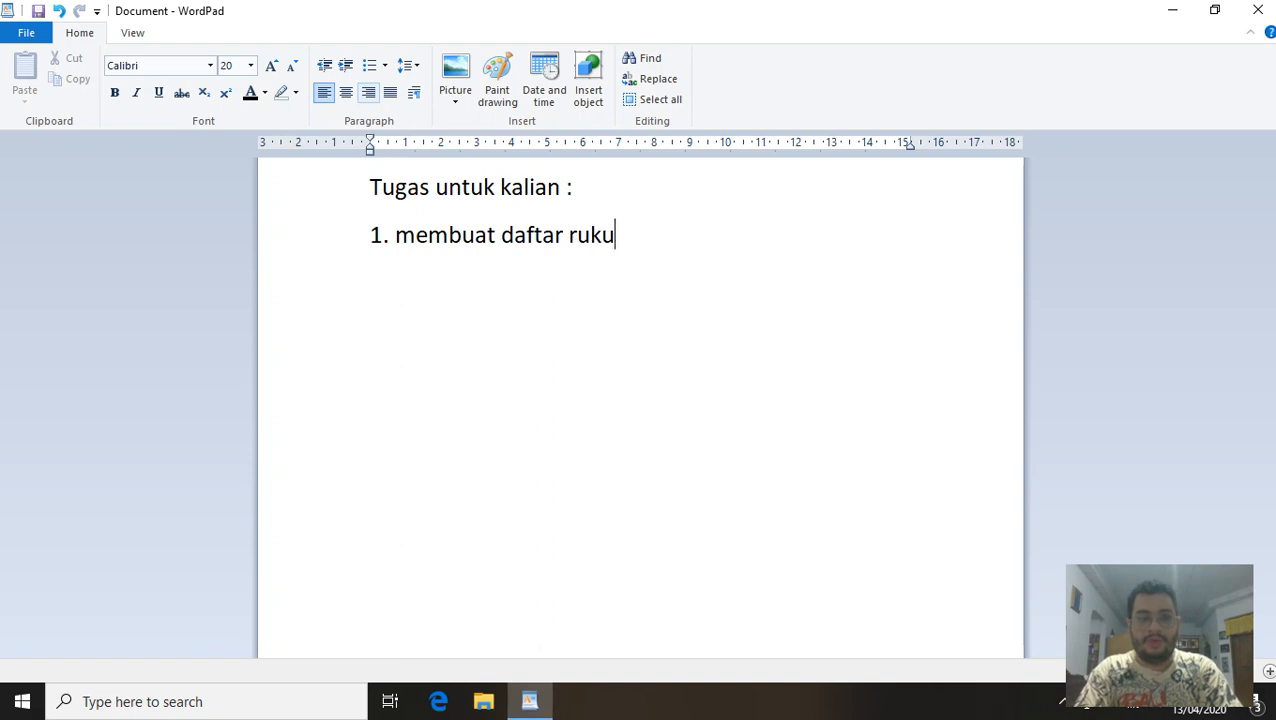
pyautogui.write('n islam ')
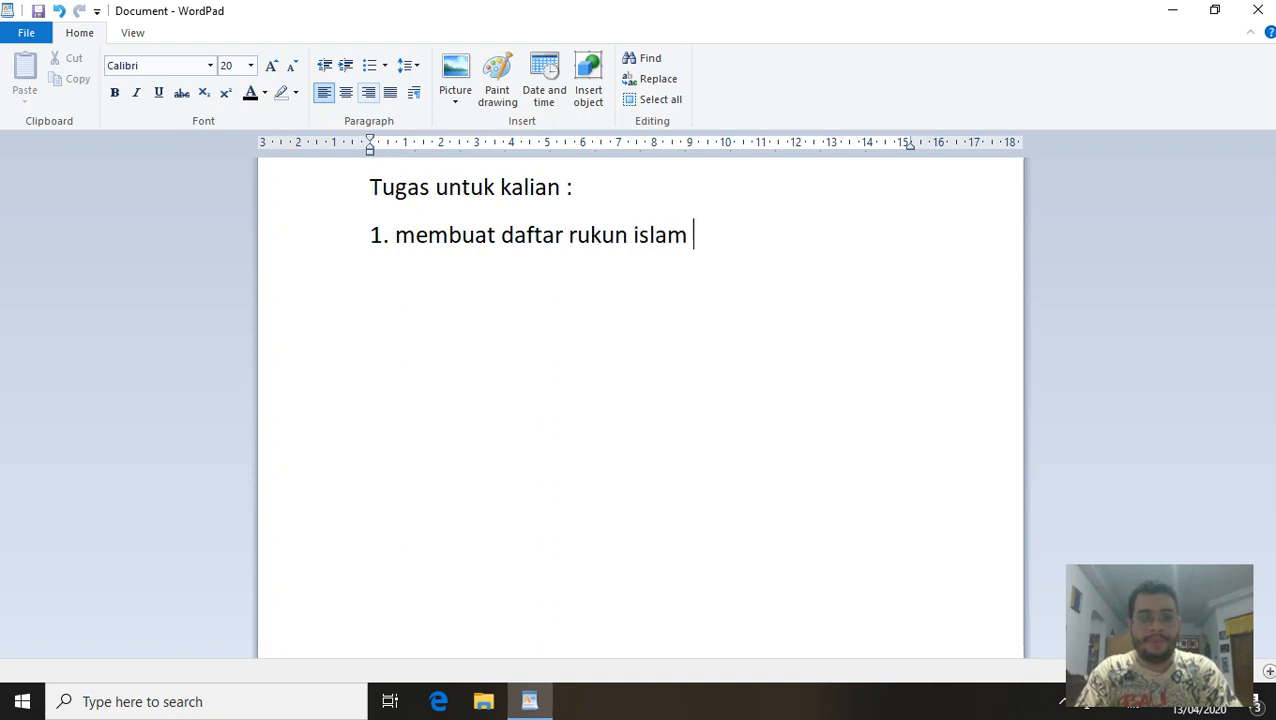
pyautogui.write('menggunakan')
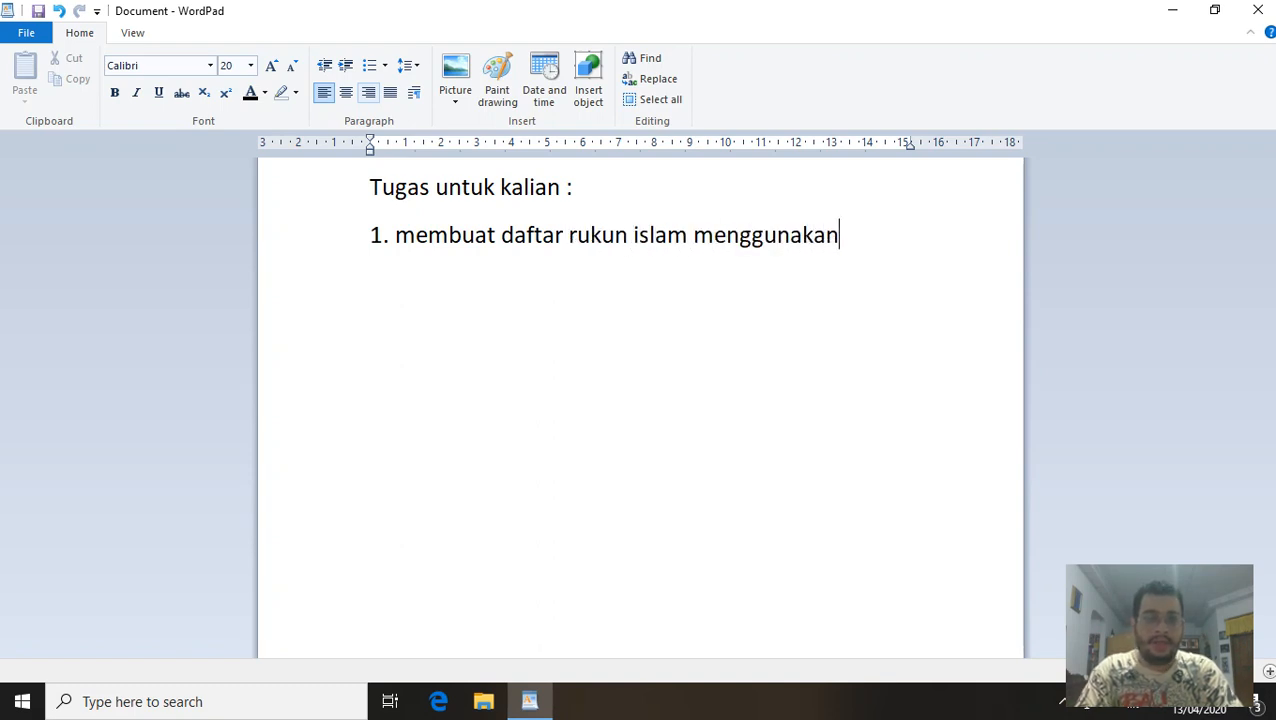
pyautogui.write(' Bold')
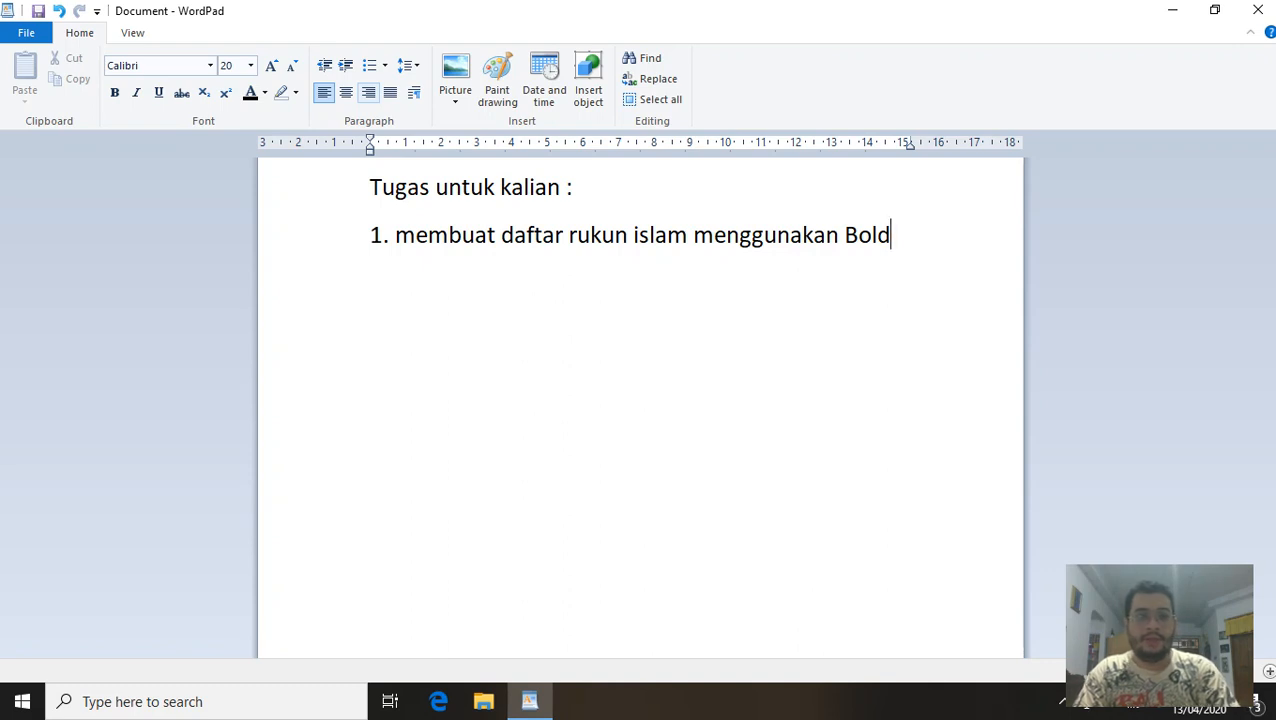
pyautogui.press('Return')
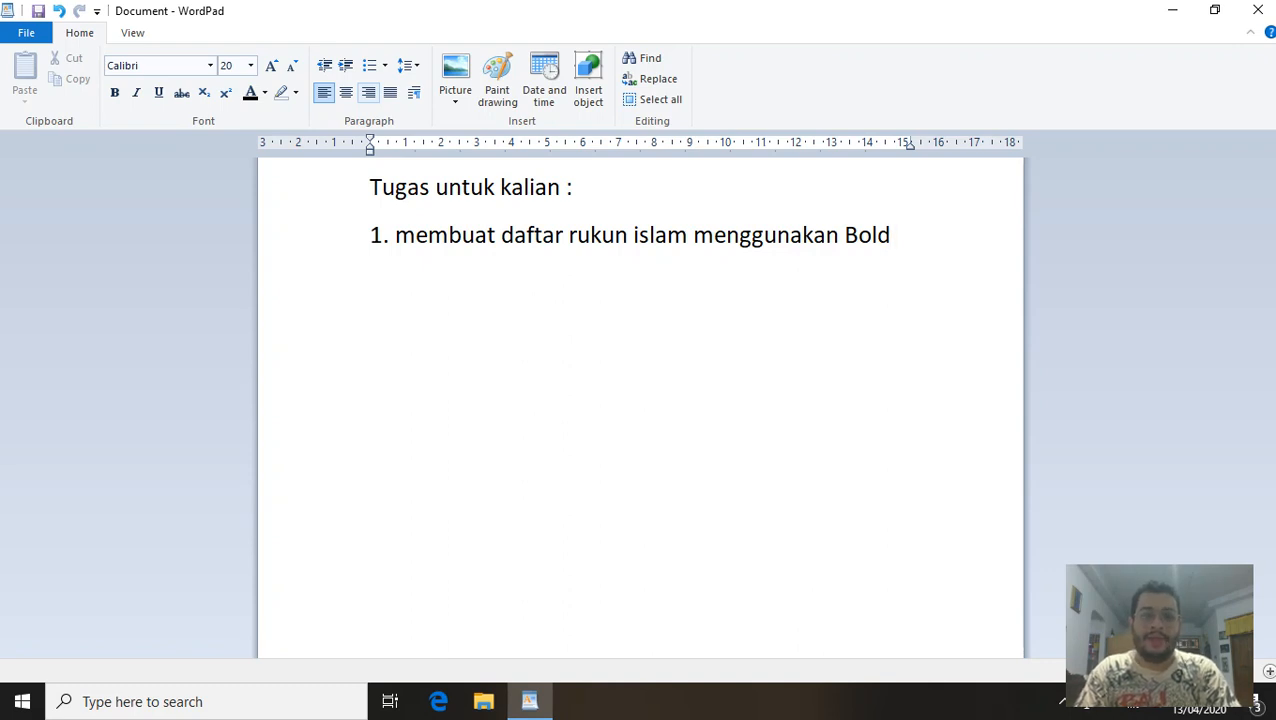
pyautogui.write('2. membua')
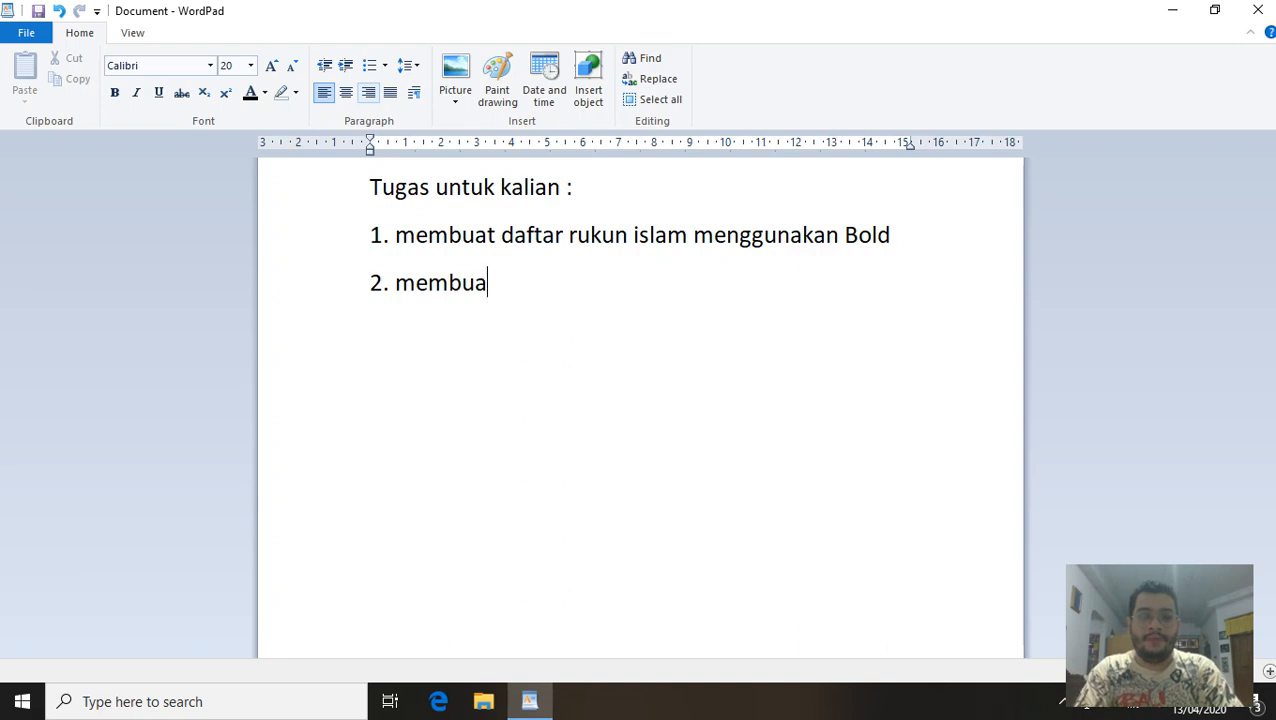
pyautogui.write('t daftar ')
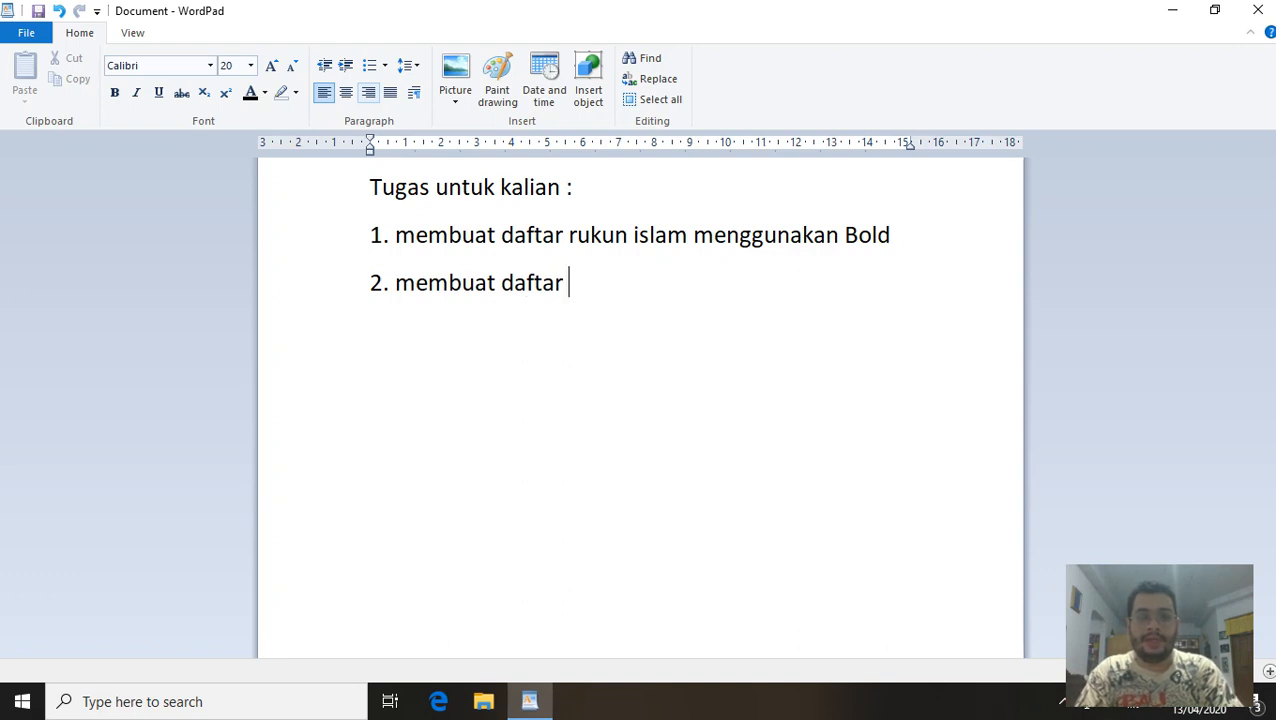
pyautogui.write('rukun')
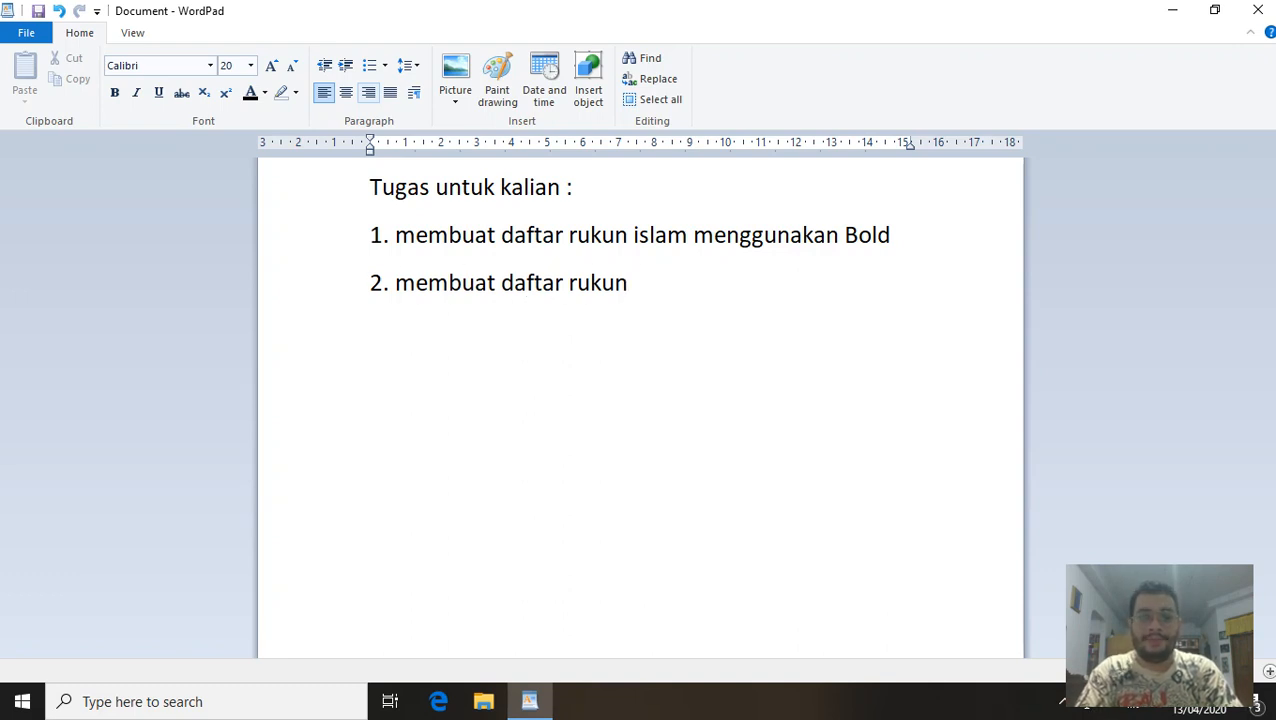
pyautogui.write(' iman menggun')
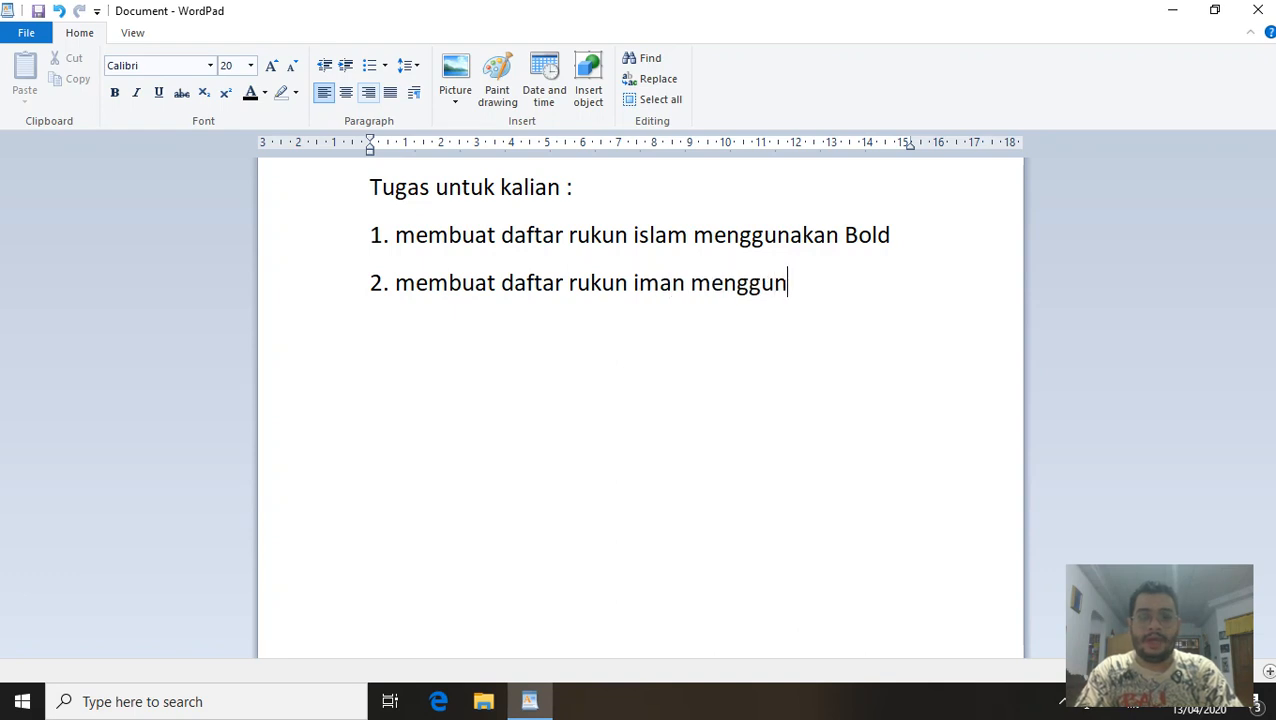
pyautogui.write('akan Ita')
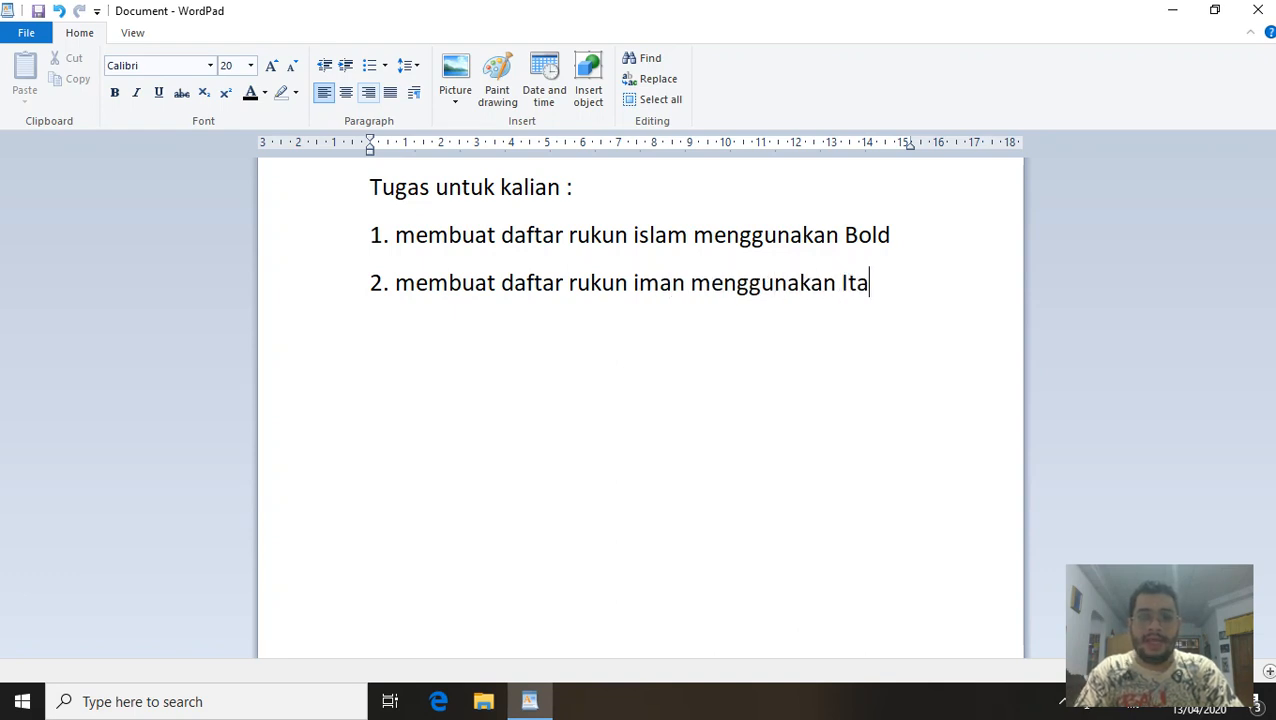
pyautogui.write('lic')
pyautogui.press('Return')
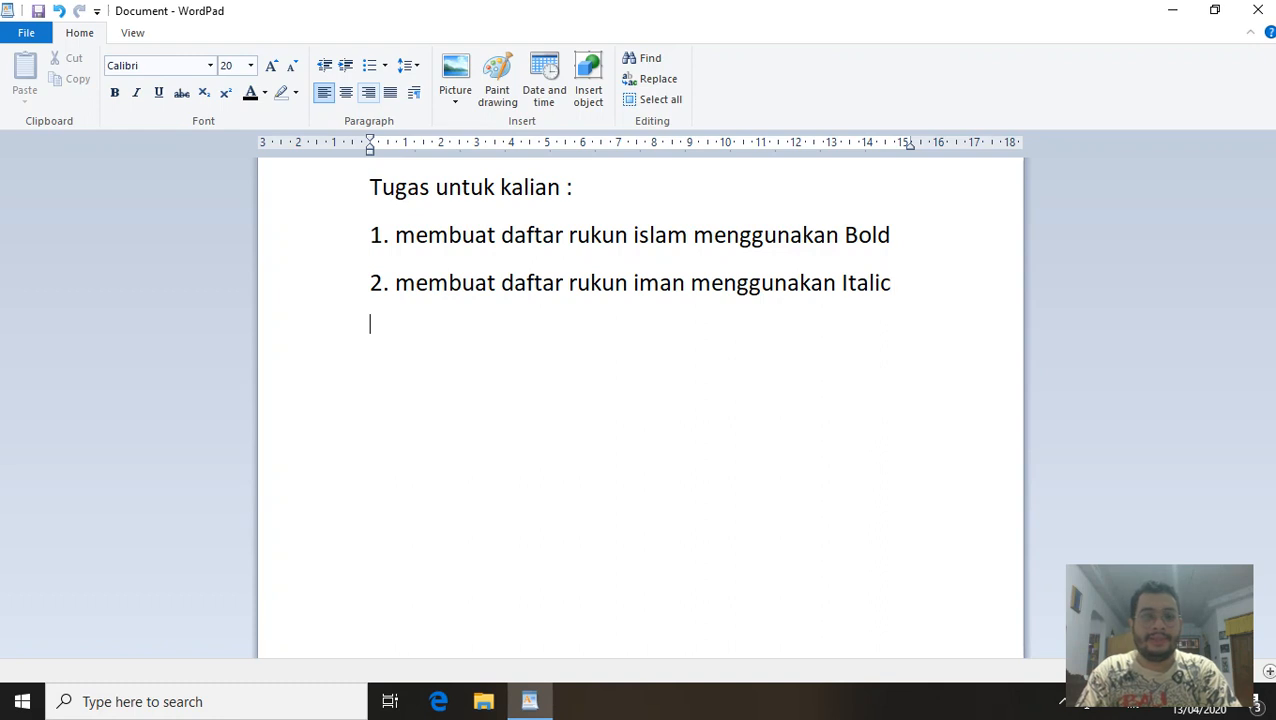
# Add task 3 'membuat daftar pancasila menggunakan underlined' and a 'Contoh :' line below.
pyautogui.write('3. M')
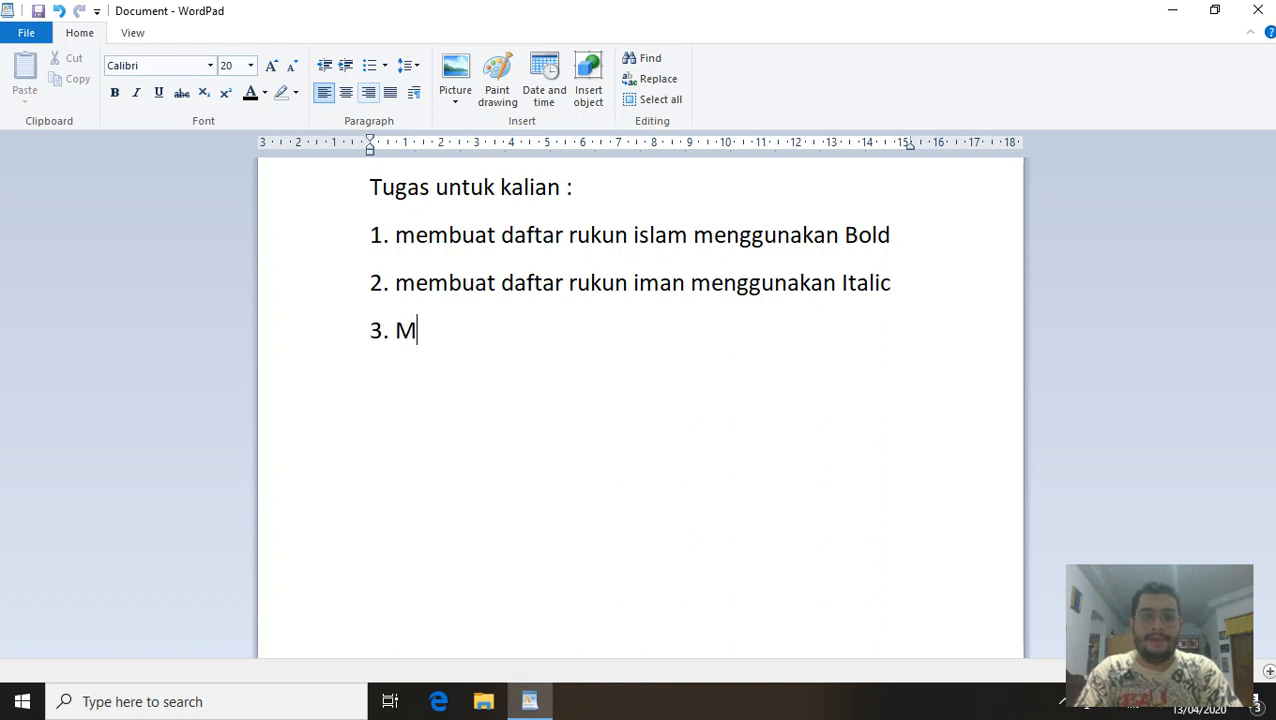
pyautogui.press('BackSpace')
pyautogui.write('memb')
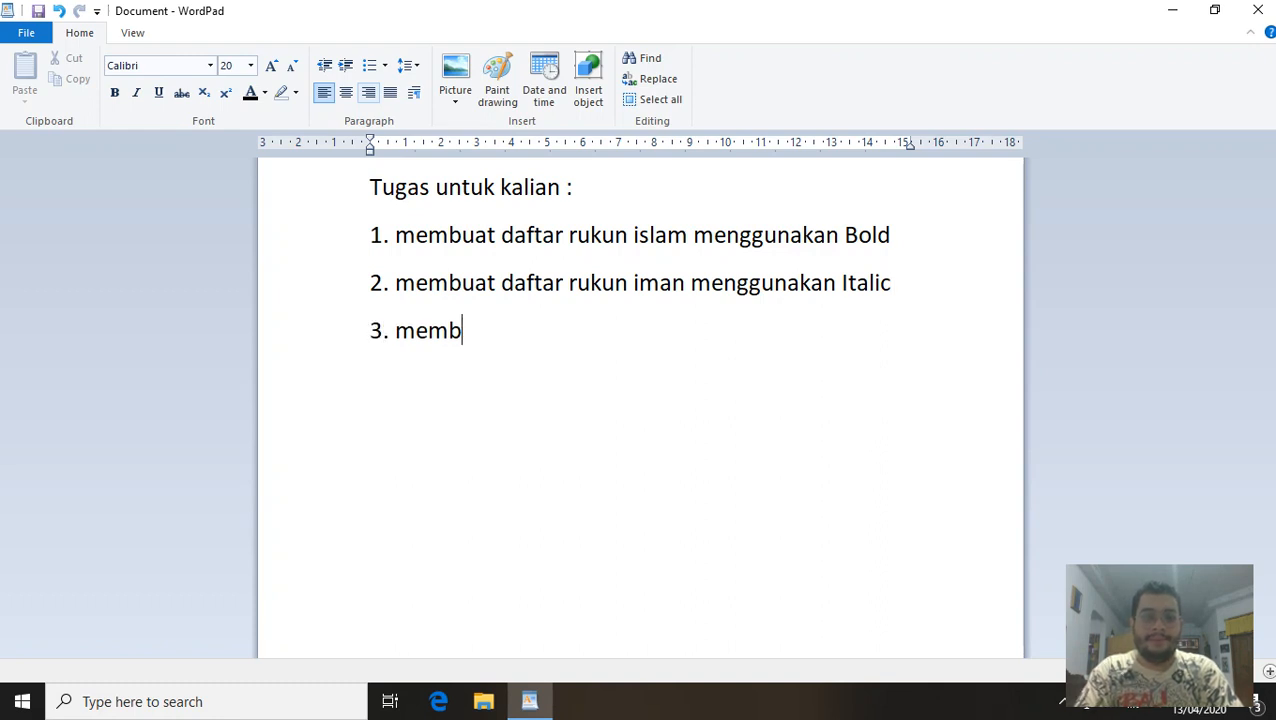
pyautogui.write('uat ')
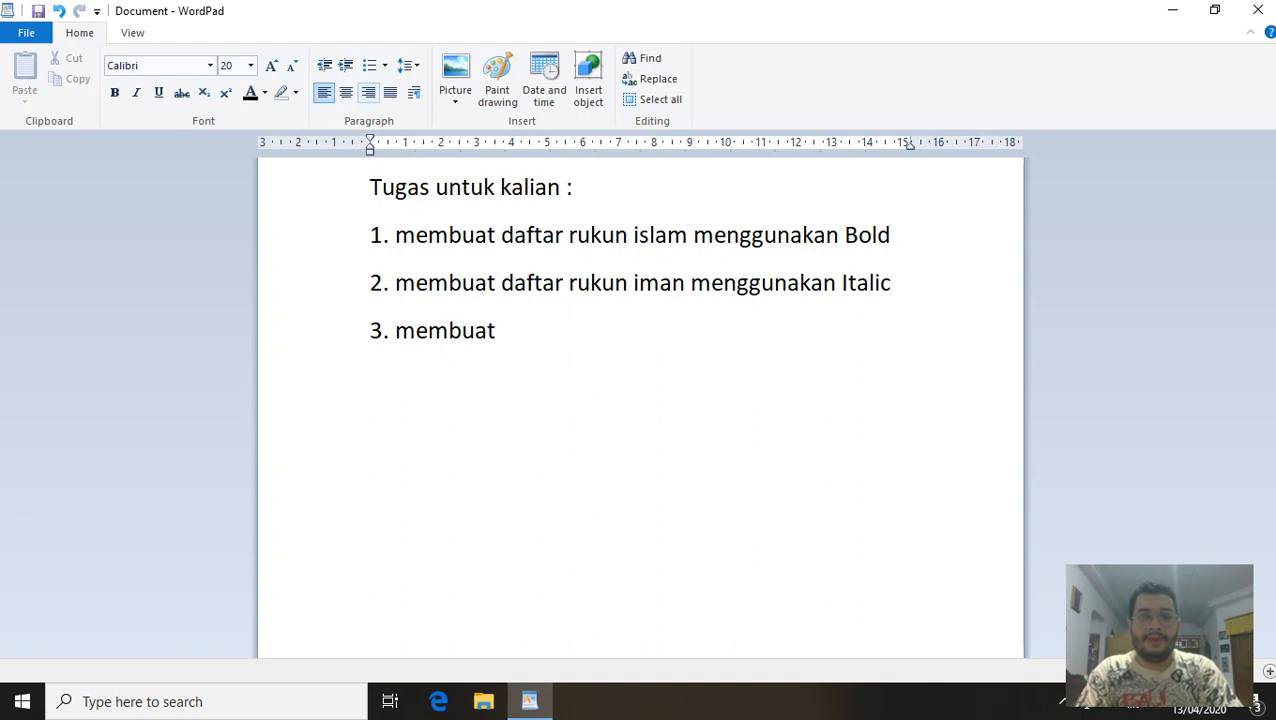
pyautogui.write('daftar panc')
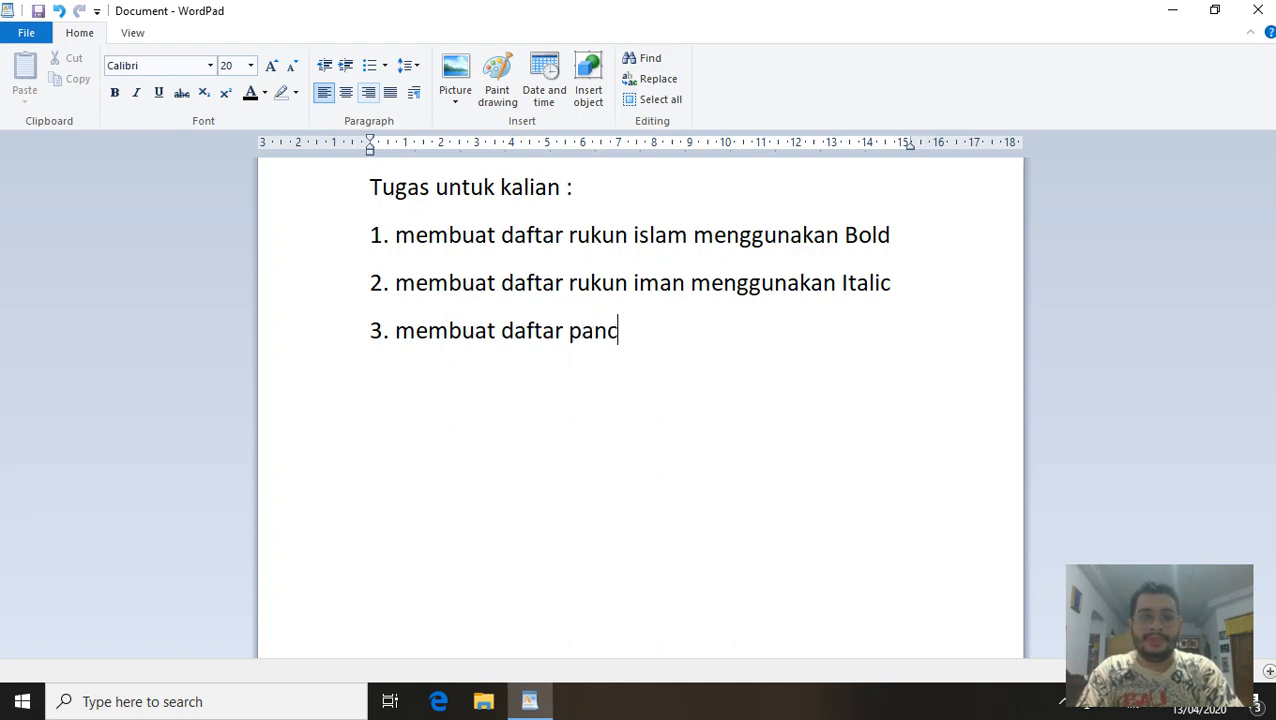
pyautogui.write('asila meng')
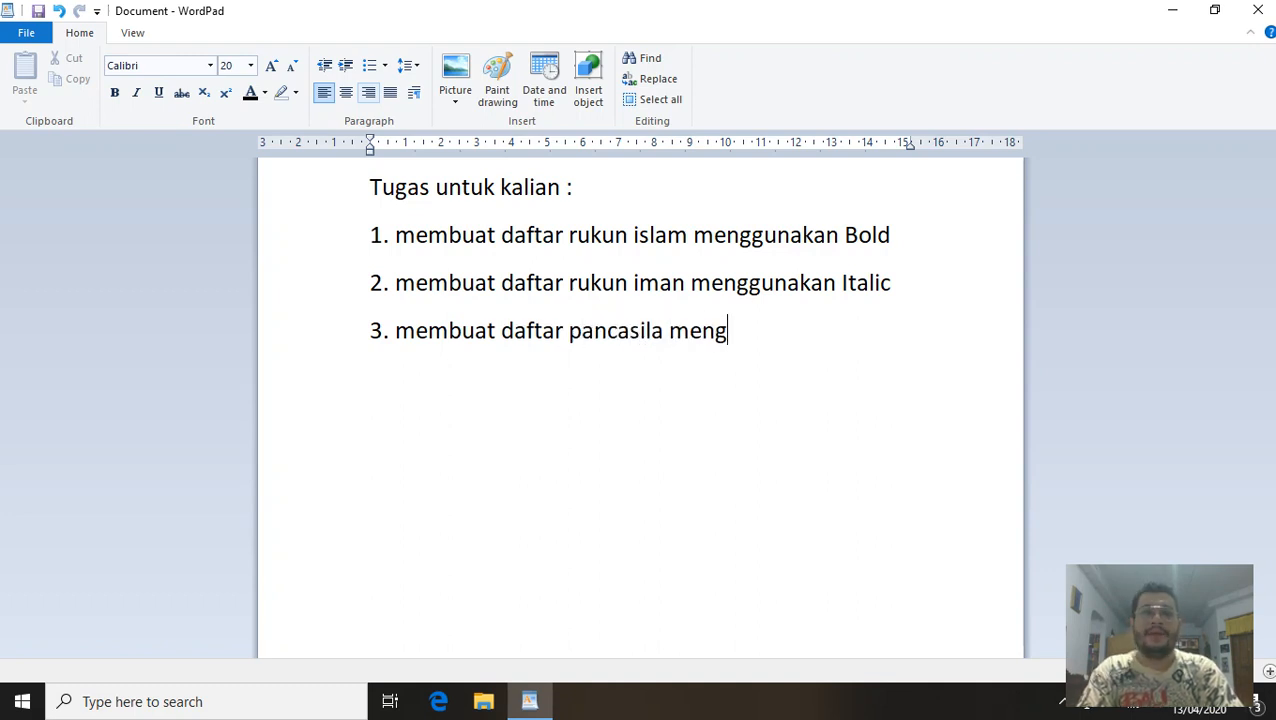
pyautogui.write('gunakan under')
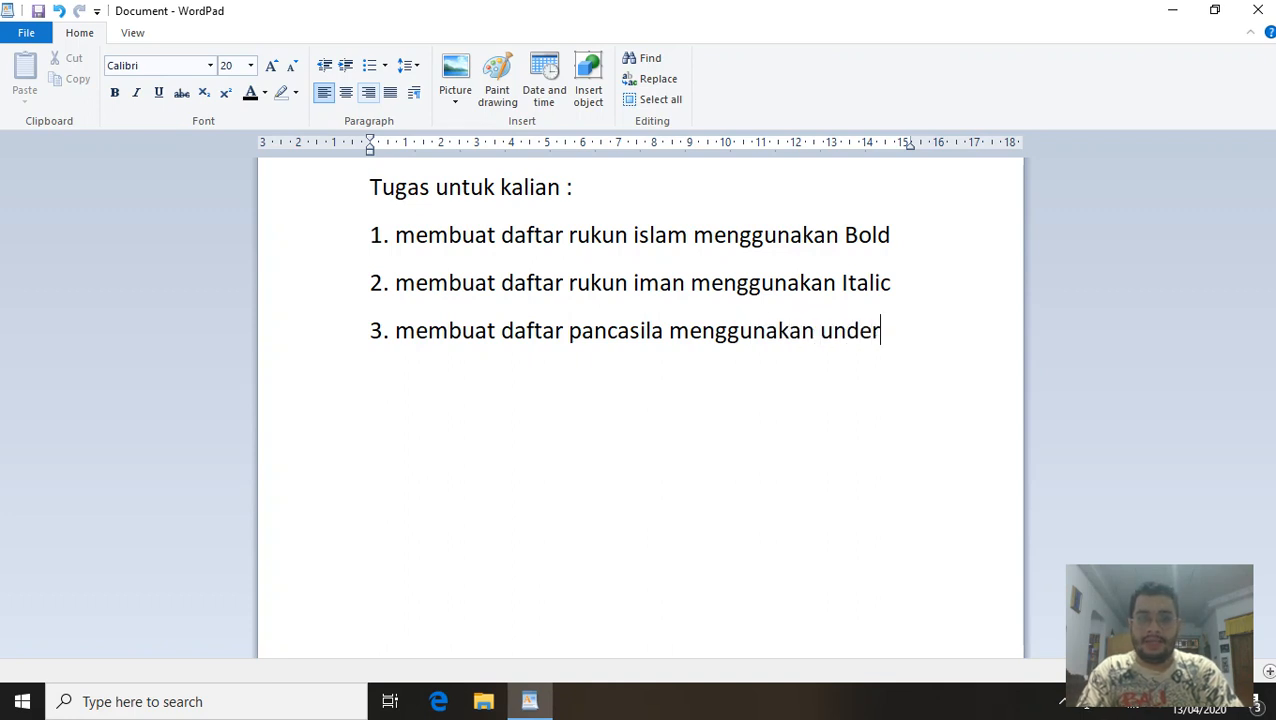
pyautogui.write('lined')
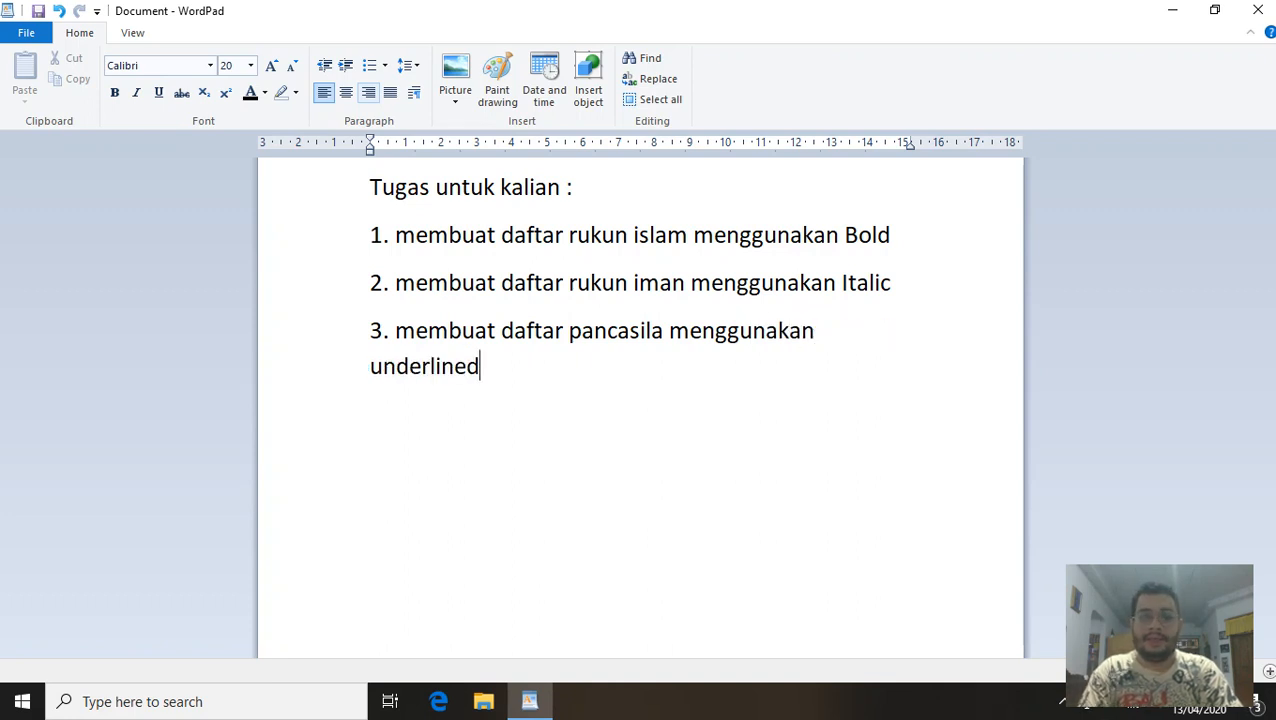
pyautogui.press('Return')
pyautogui.write('C')
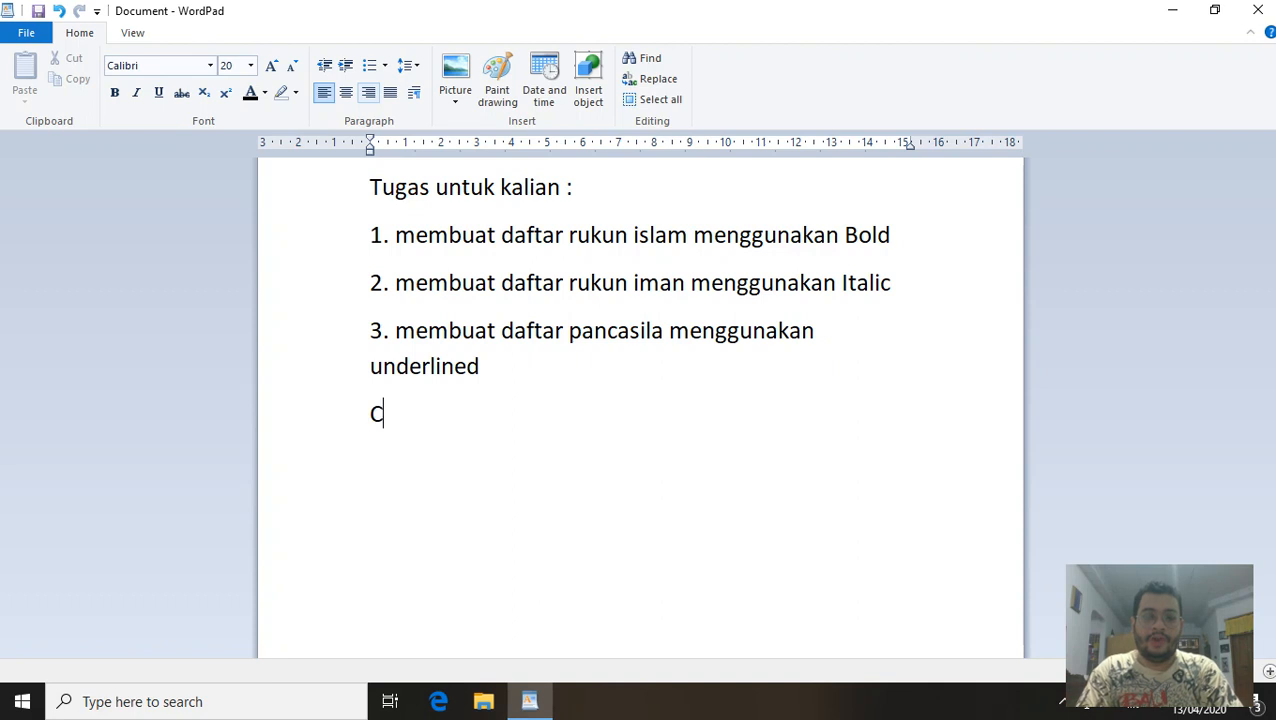
pyautogui.write('ontoh')
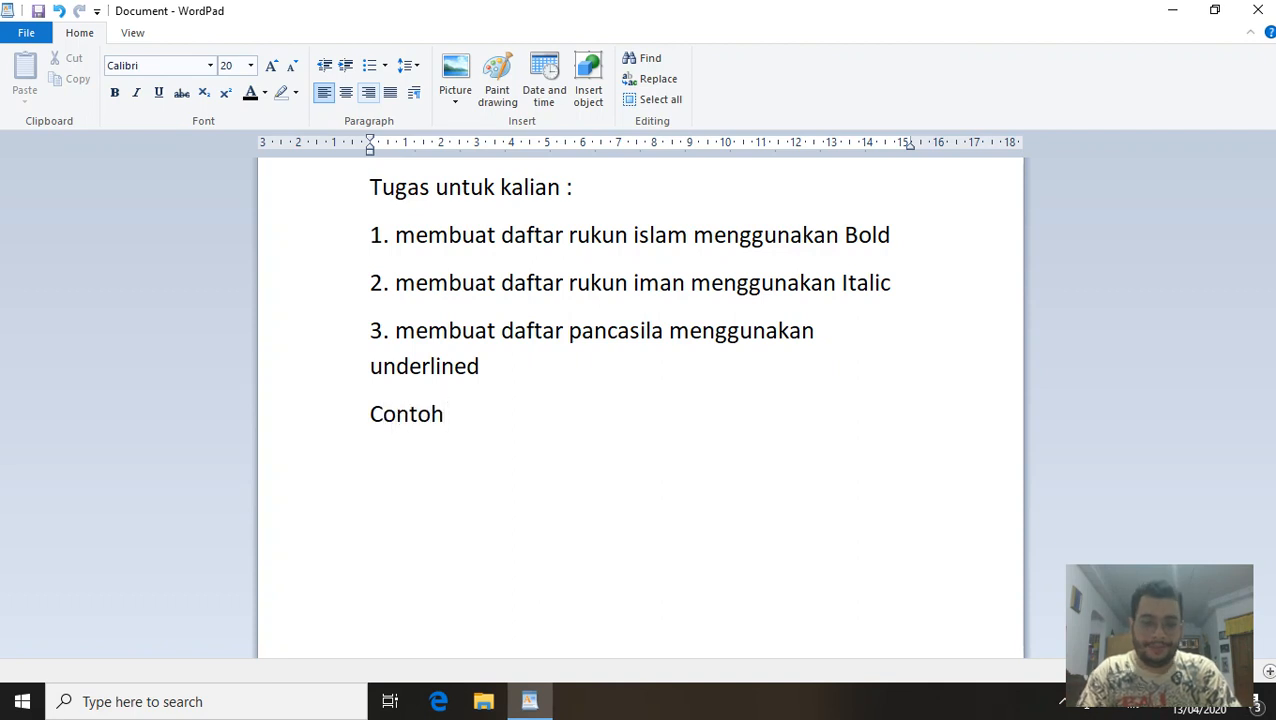
pyautogui.write(' :')
pyautogui.press('Return')
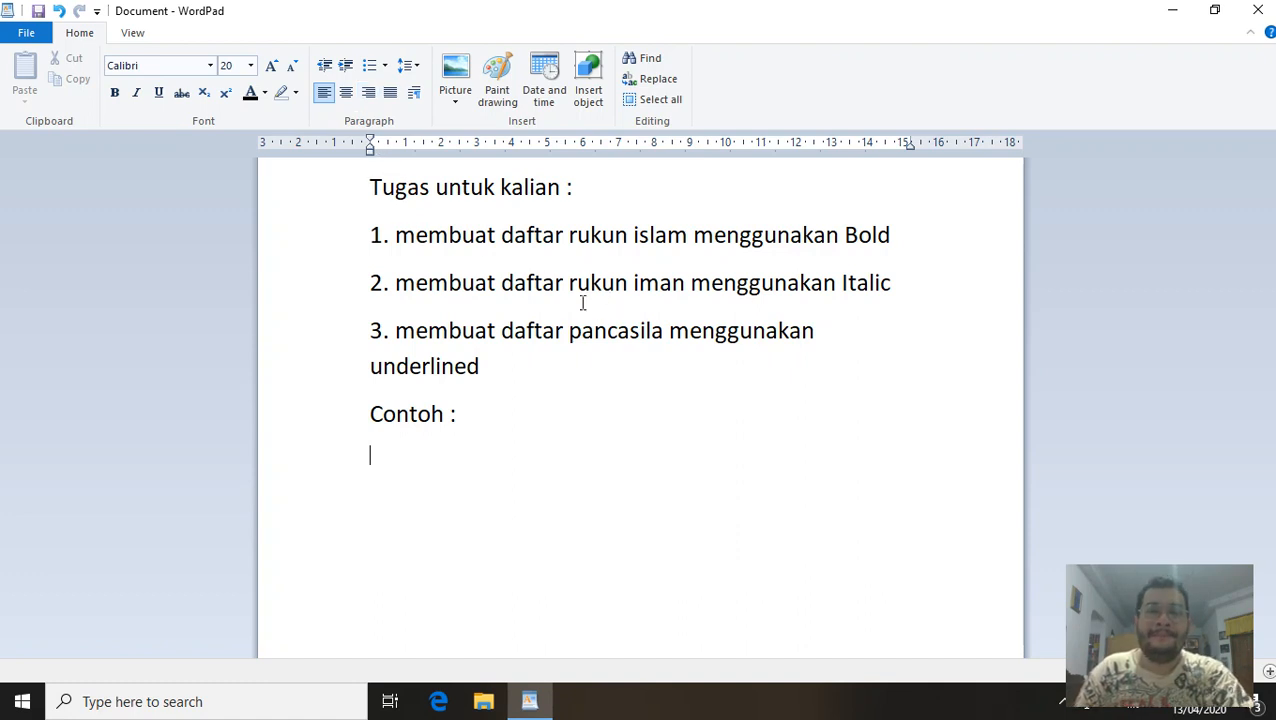
# Type a bold 'Rukun Islam :' heading with items '1. syahadat' and '2. sholat'.
pyautogui.click(114, 93)
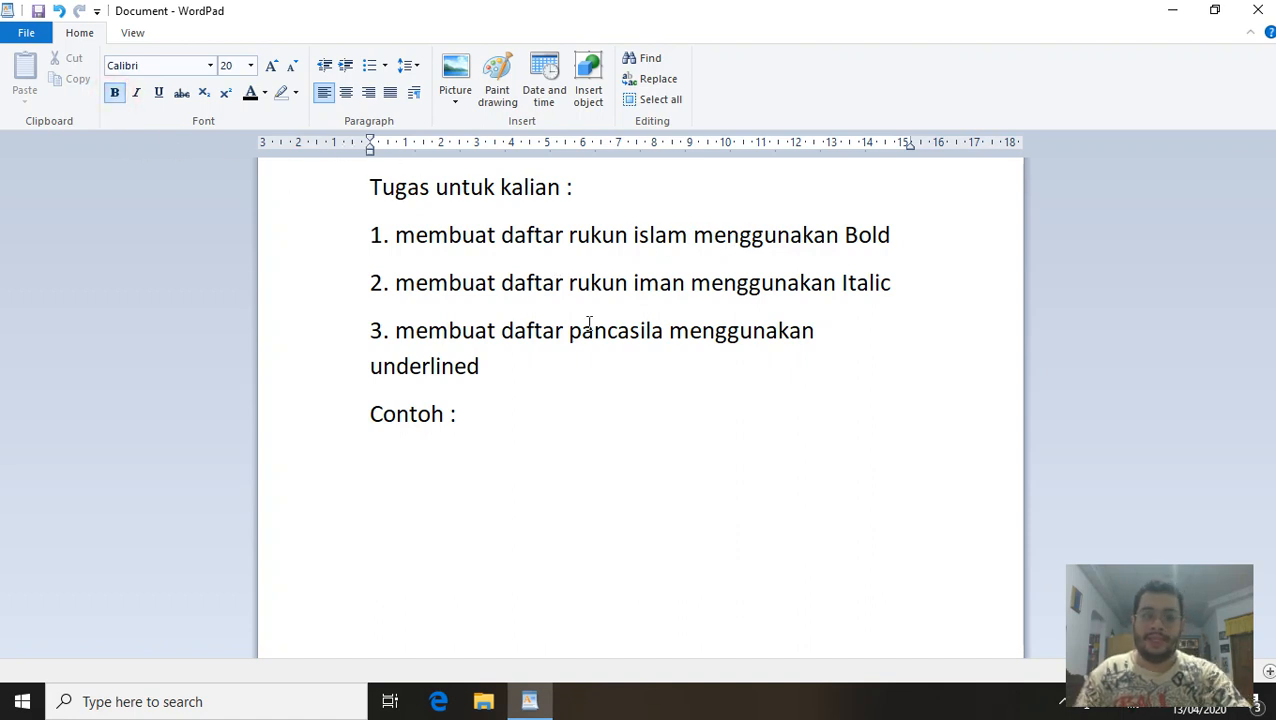
pyautogui.write('Rukun I')
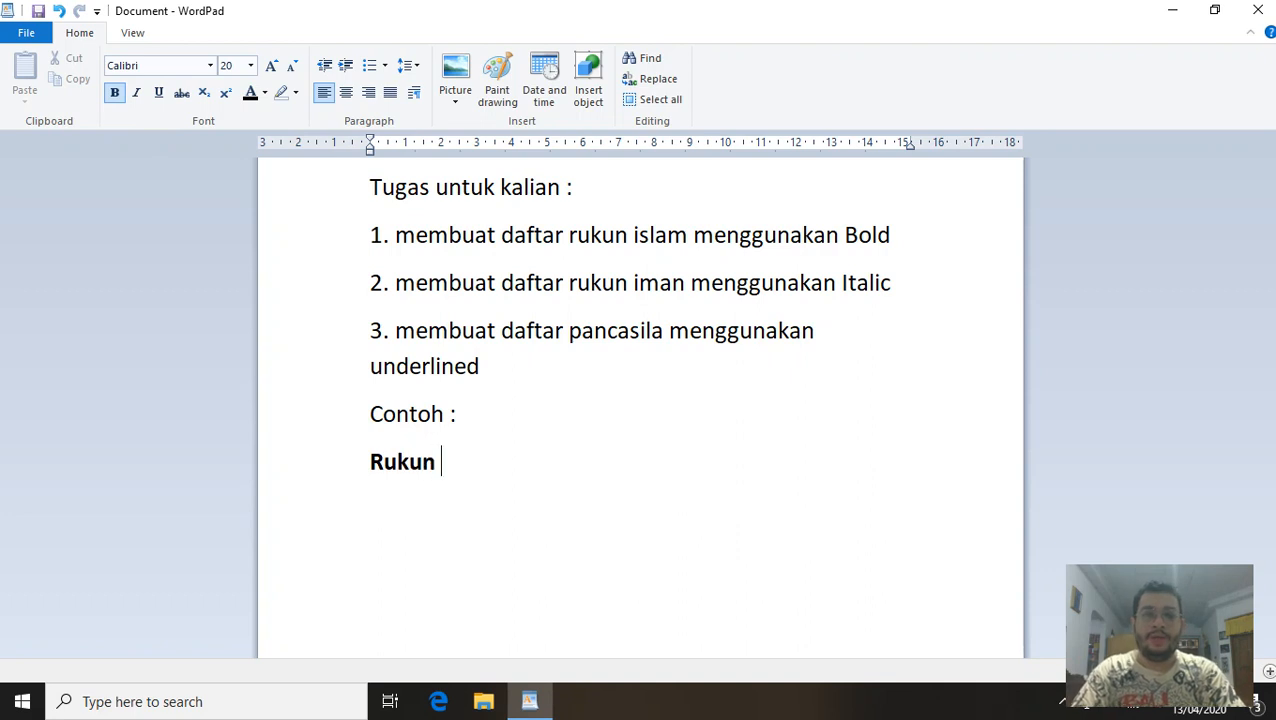
pyautogui.write('slam :')
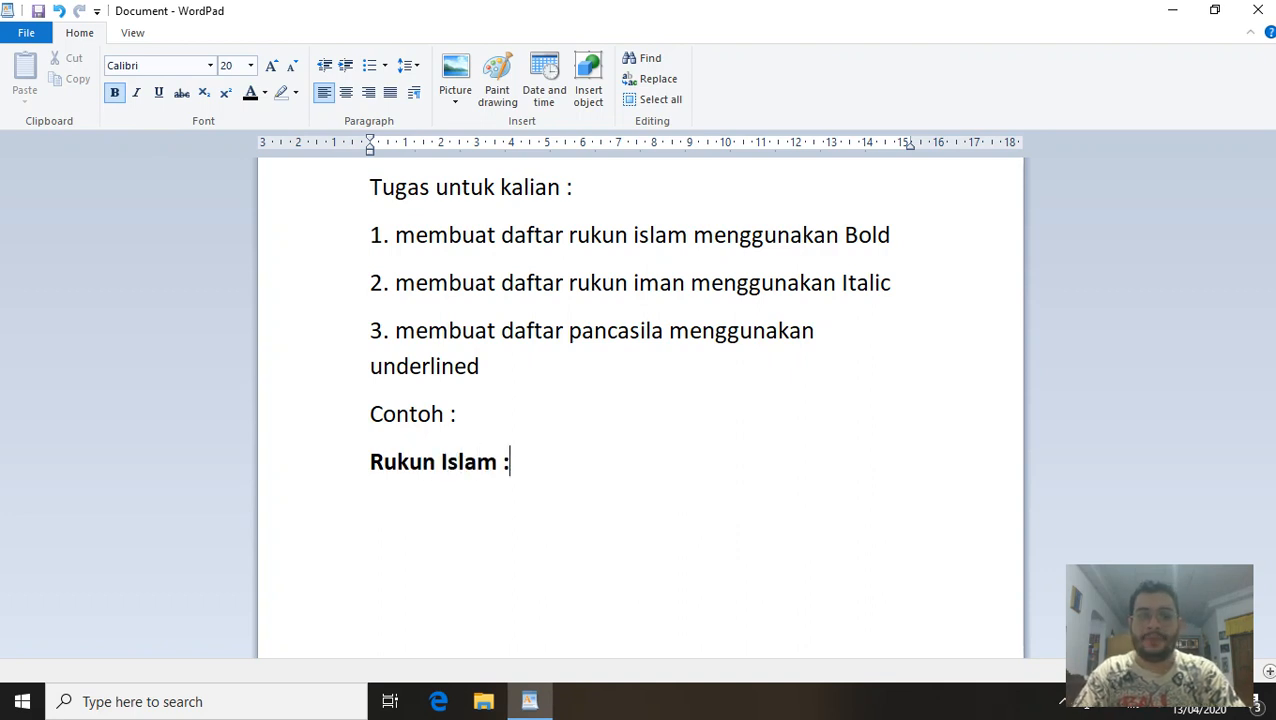
pyautogui.press('Return')
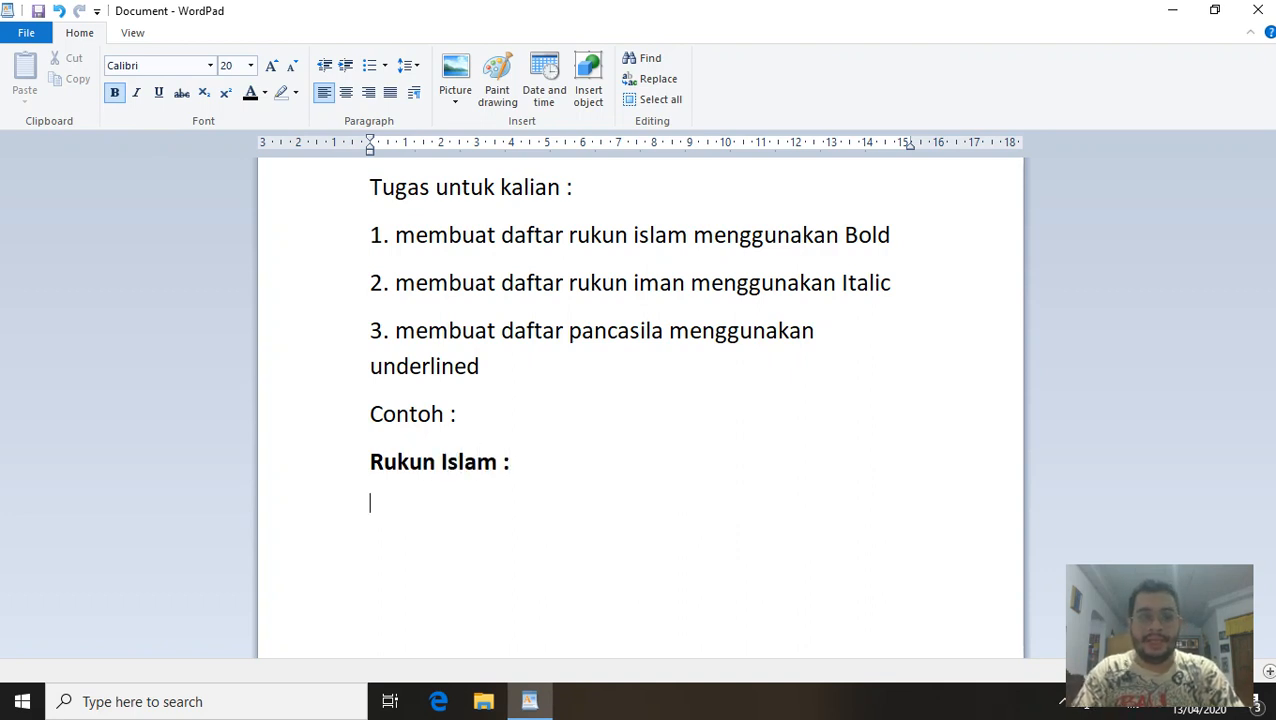
pyautogui.write('1.')
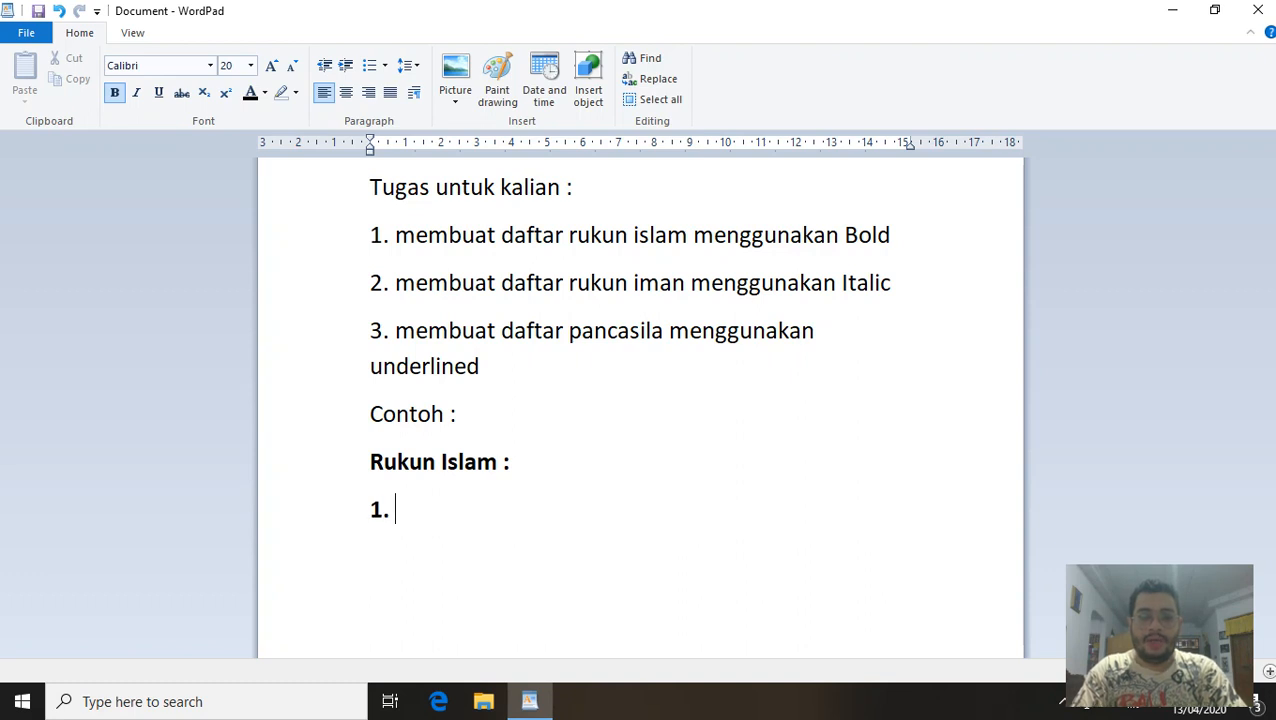
pyautogui.write(' syahadat')
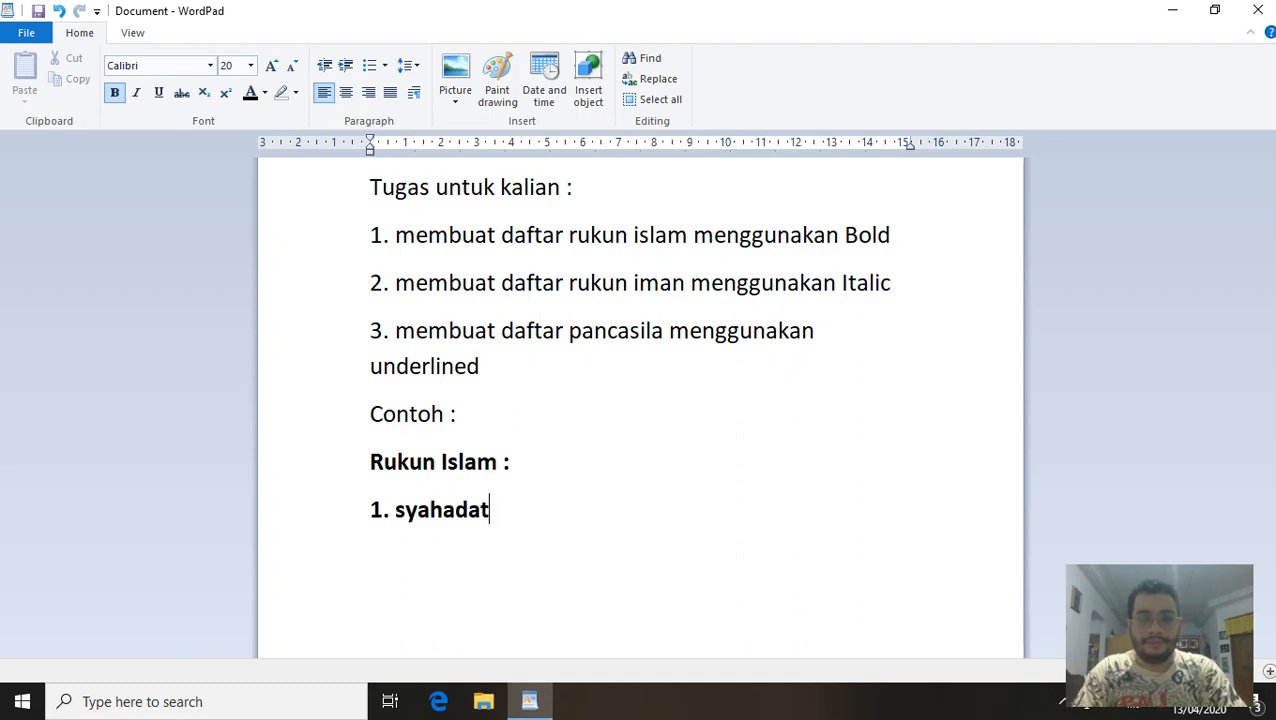
pyautogui.press('Return')
pyautogui.write('2. sholat')
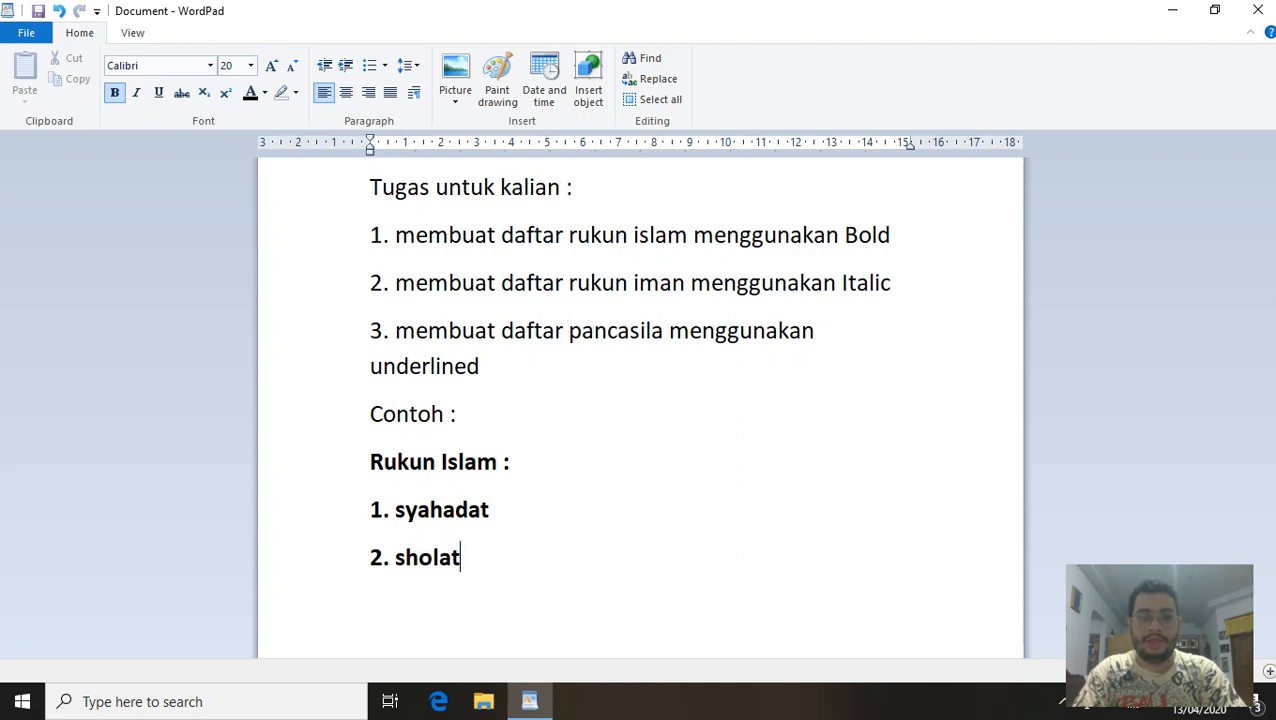
# Add empty numbered items 3., 4. and 5, then two blank lines after the list.
pyautogui.press('Return')
pyautogui.write('3.')
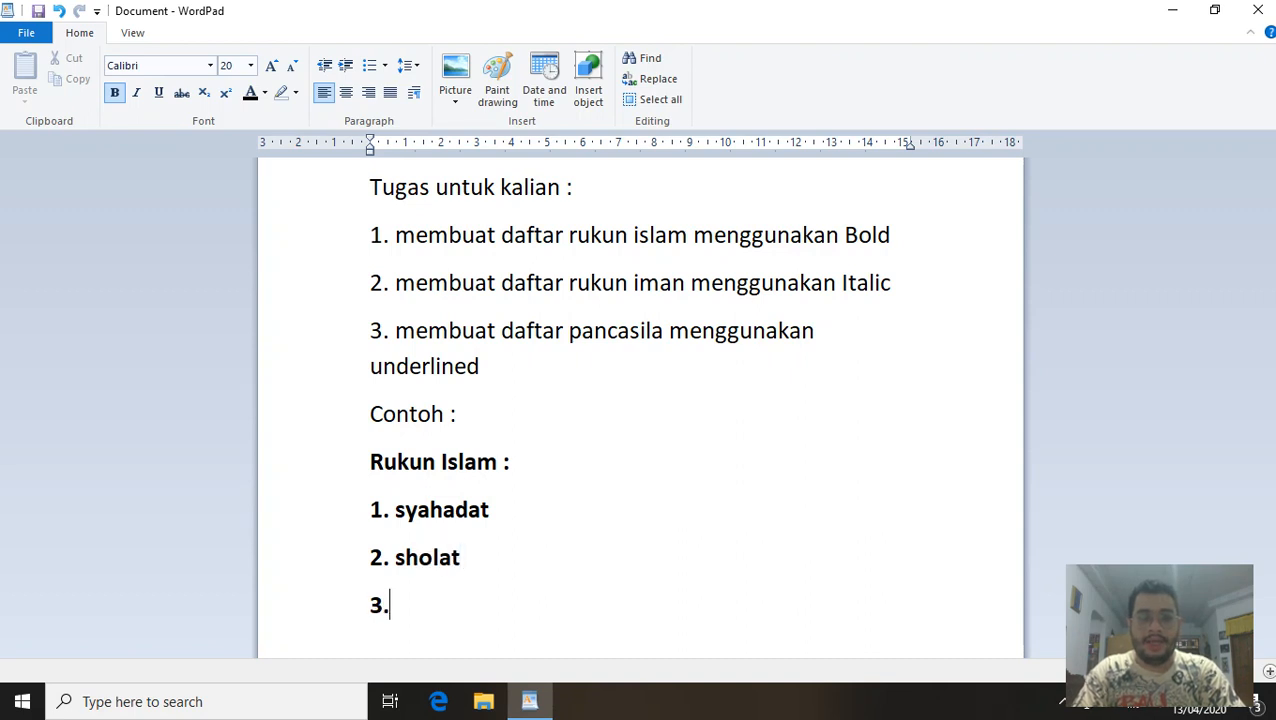
pyautogui.press('Return')
pyautogui.write('4.')
pyautogui.press('Return')
pyautogui.write('5')
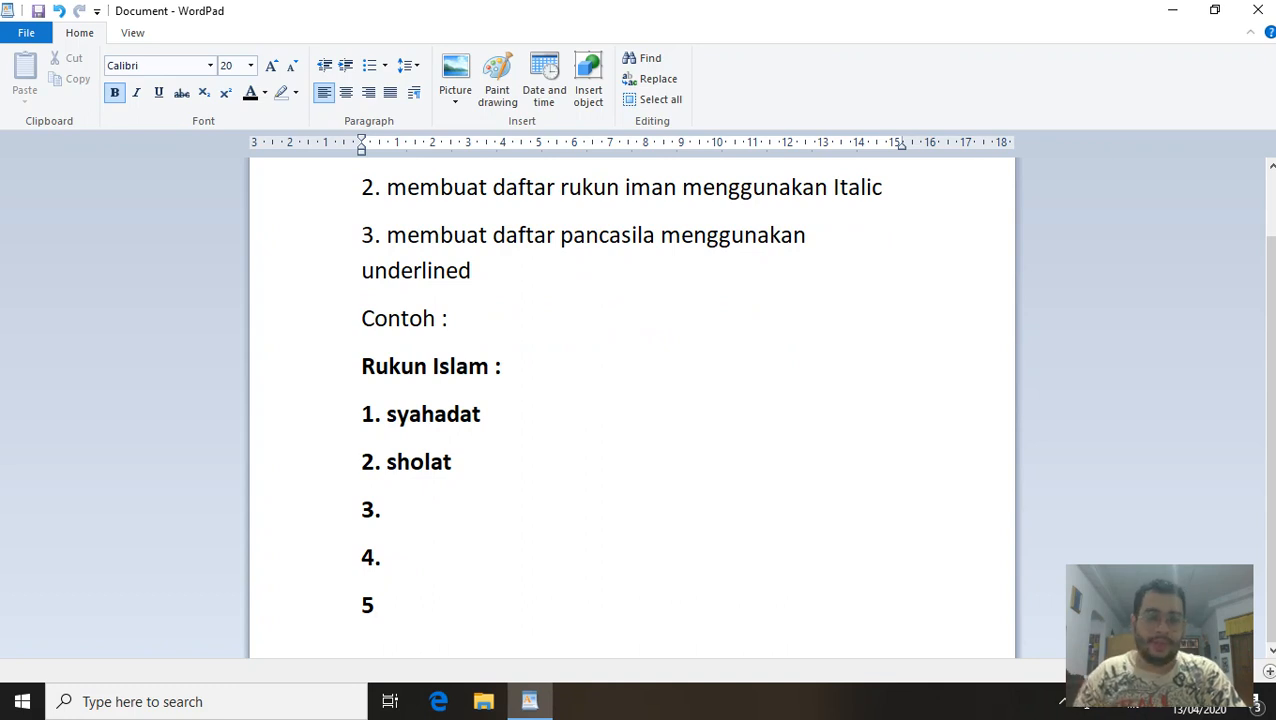
pyautogui.scroll(1, 593, 330)
pyautogui.press('Return')
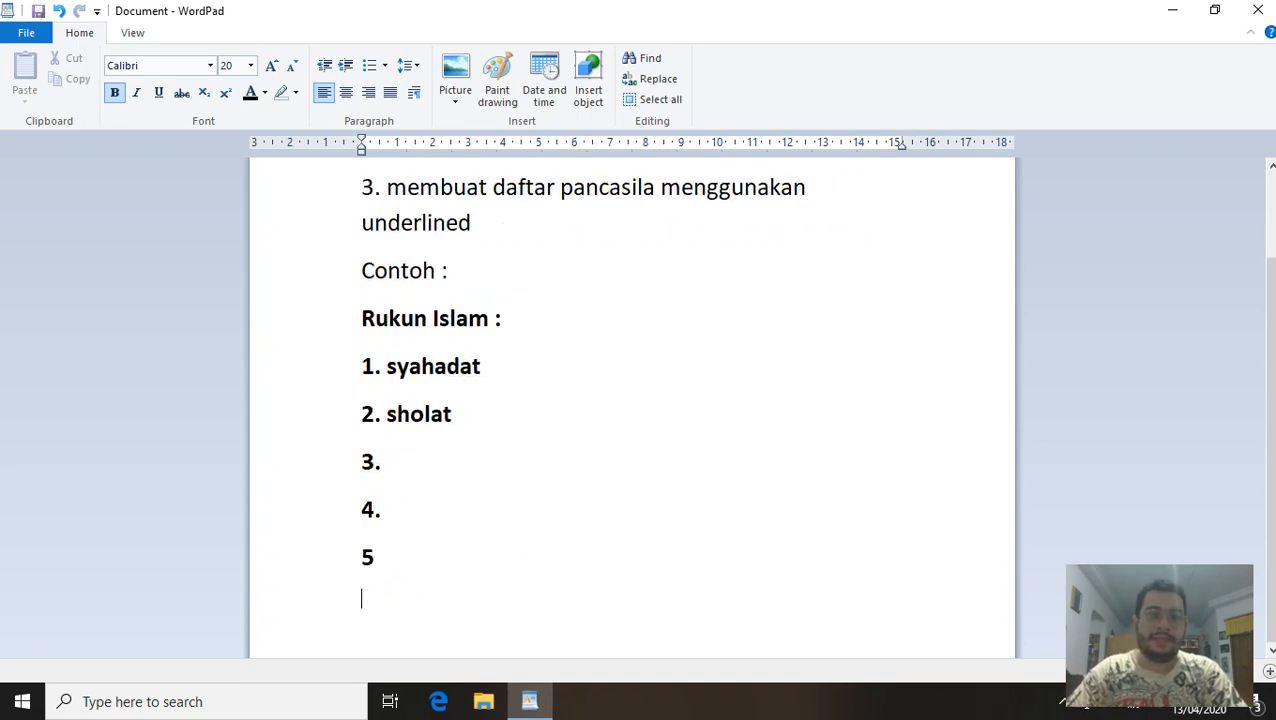
pyautogui.press('Return')
pyautogui.scroll(4, 598, 335)
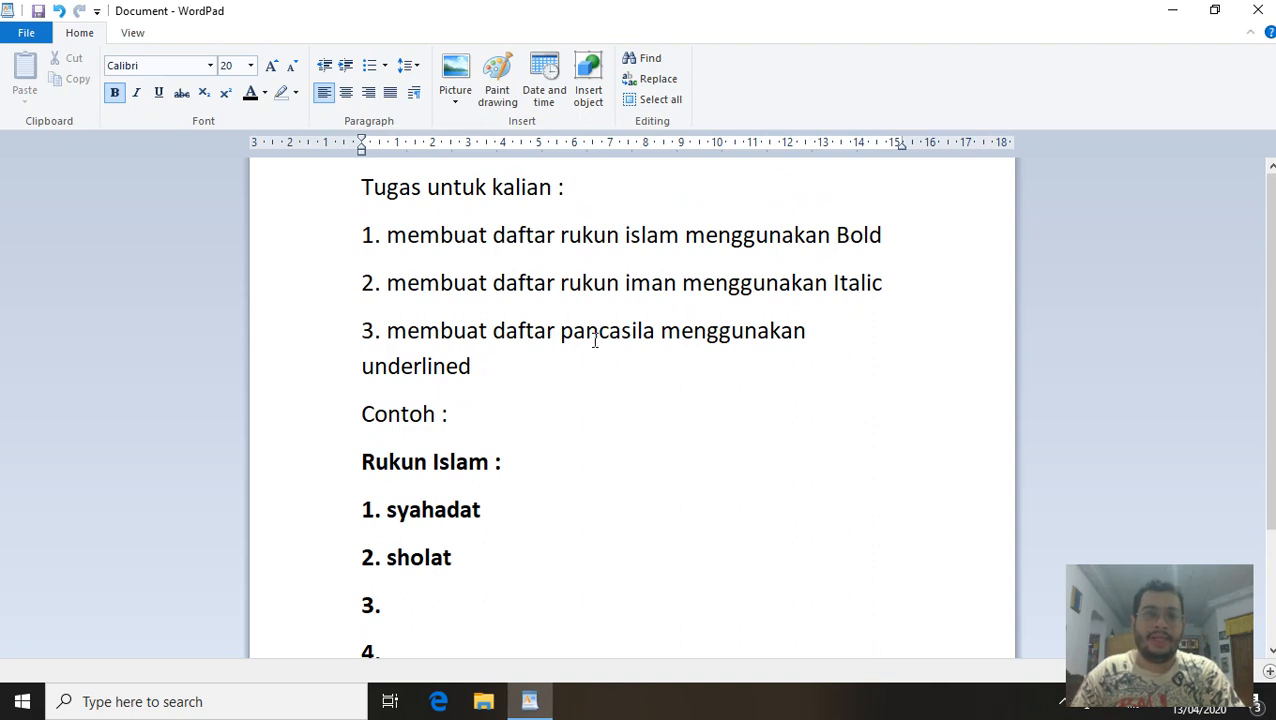
pyautogui.scroll(-3, 594, 340)
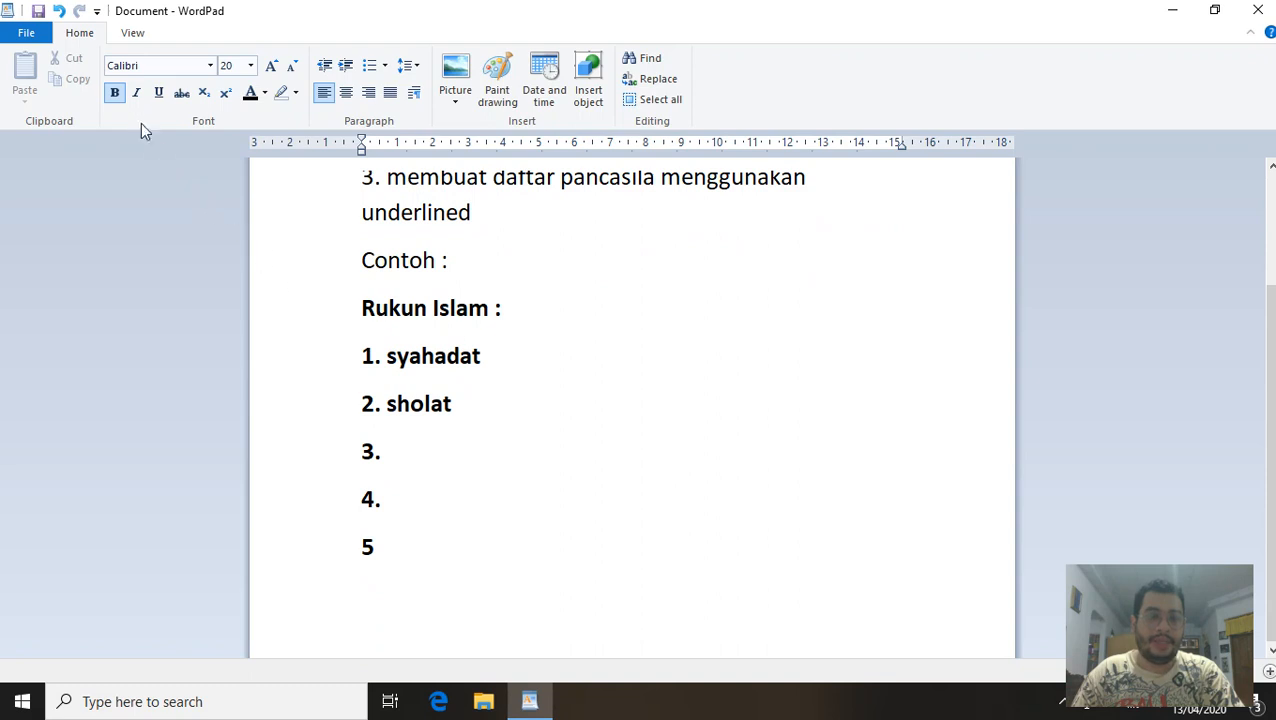
# Switch from bold to italic and type 'Rukun Iman :' with 'Percaya kepada Allah' and 'Percaya kepada Malaikat'.
pyautogui.click(115, 95)
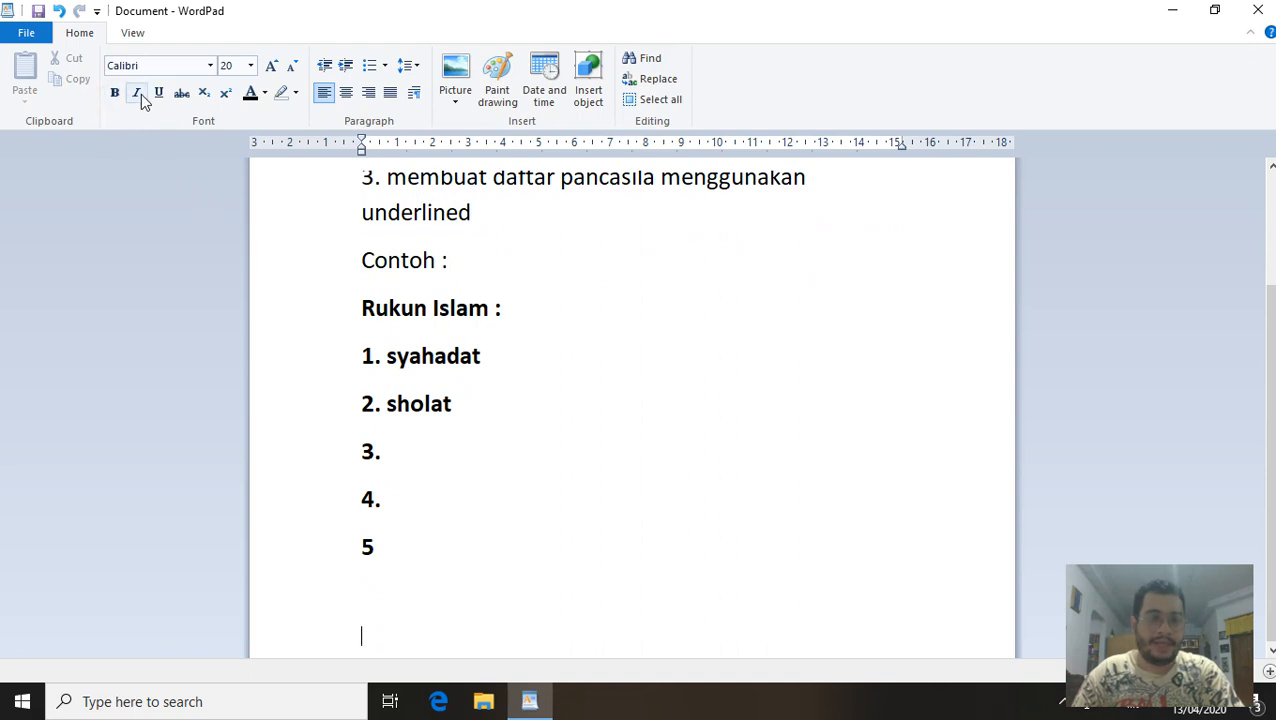
pyautogui.click(137, 93)
pyautogui.write('Ruku')
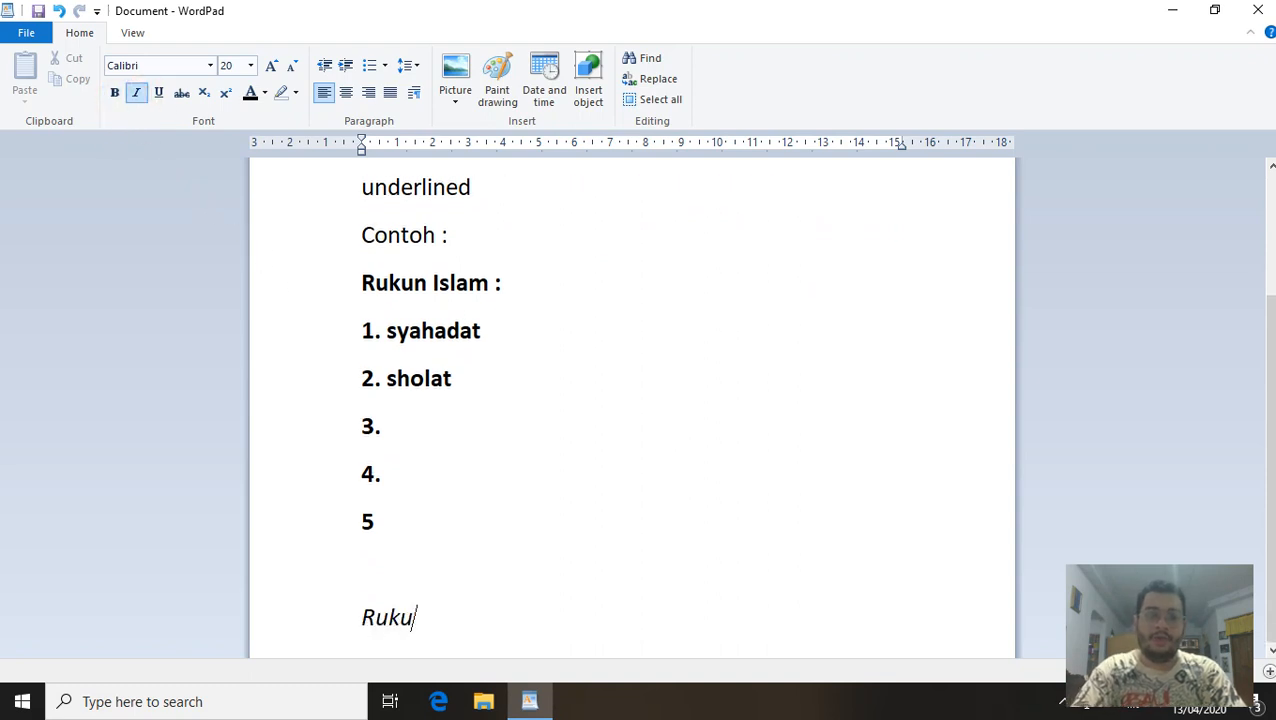
pyautogui.write('n Iman :')
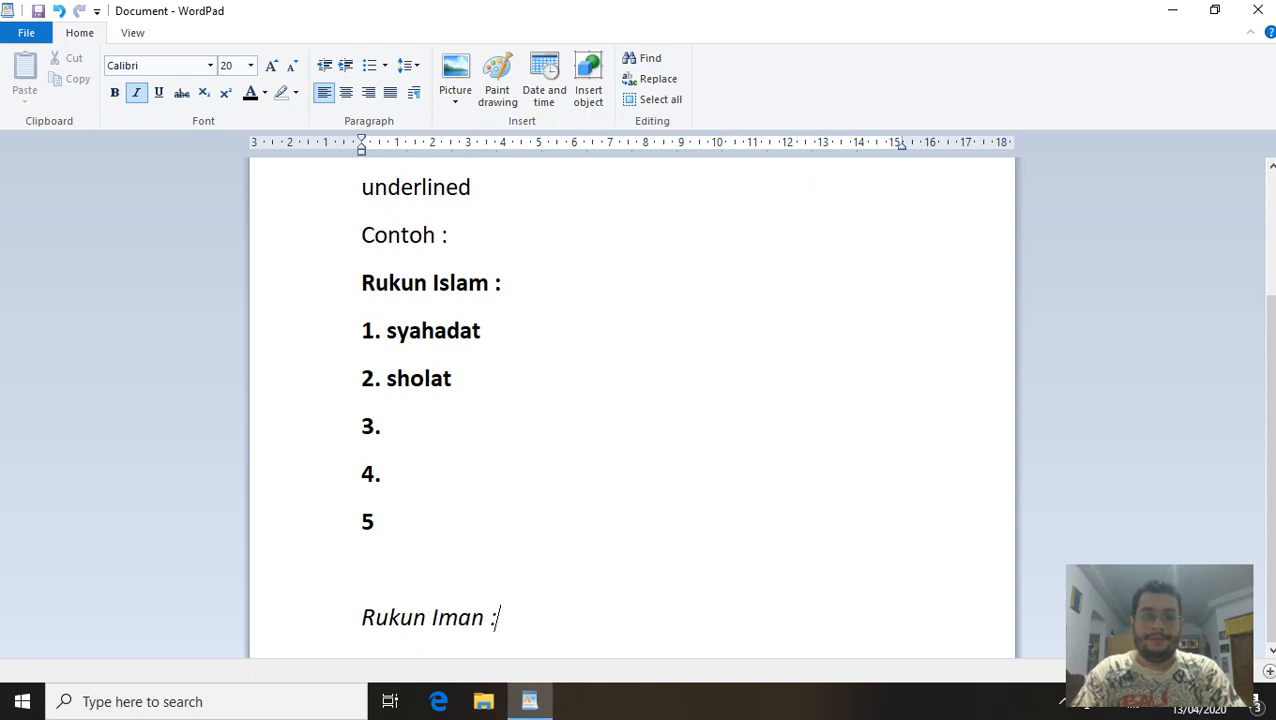
pyautogui.press('Return')
pyautogui.write('1. ')
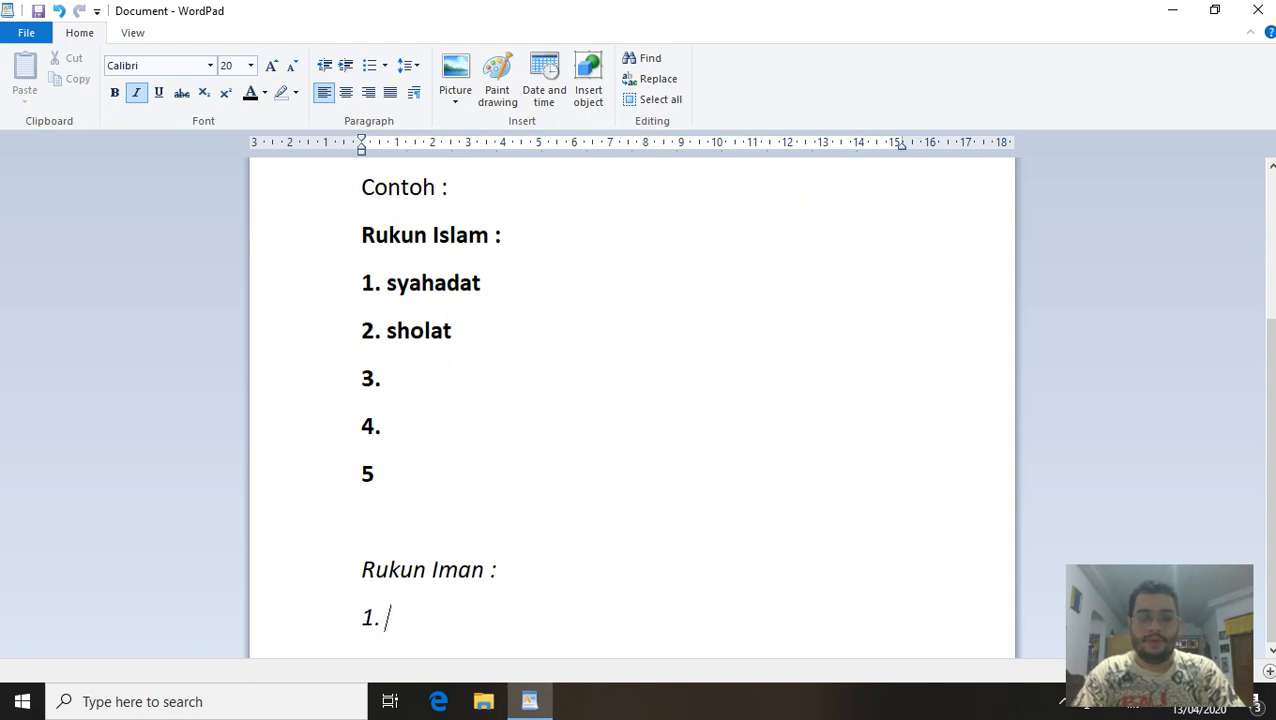
pyautogui.write('Percaya kepad')
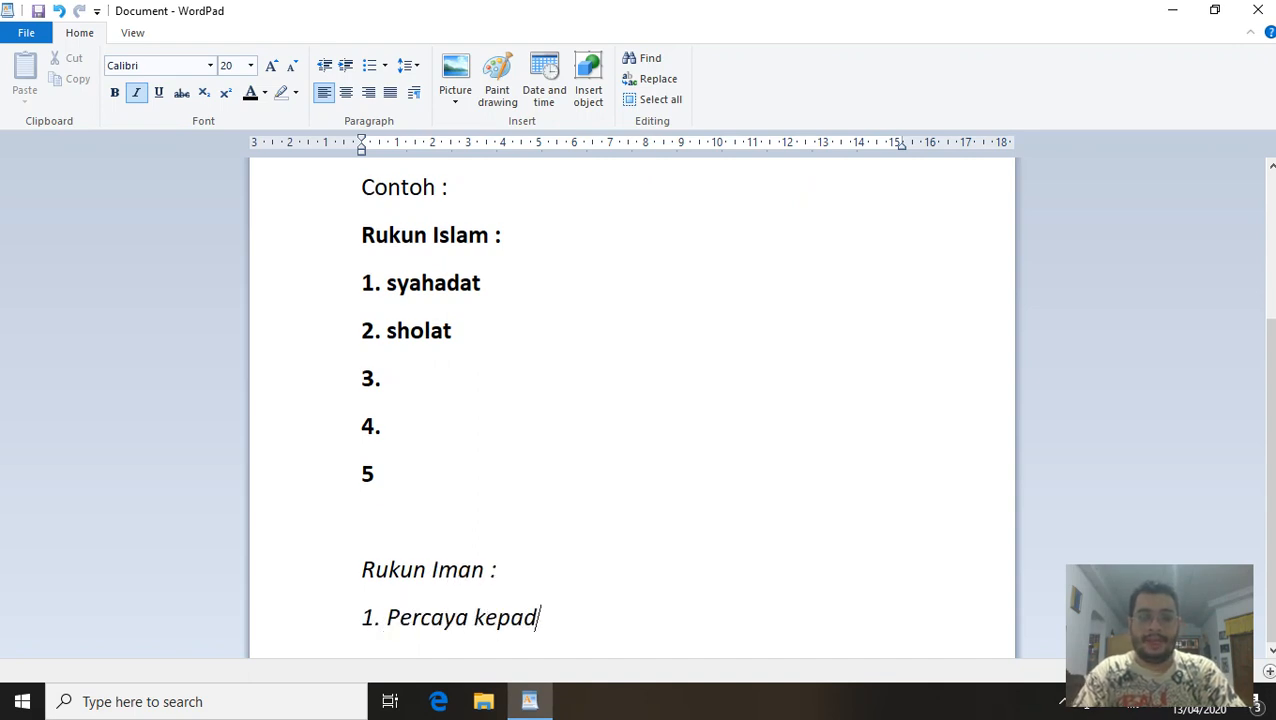
pyautogui.write('a Allah')
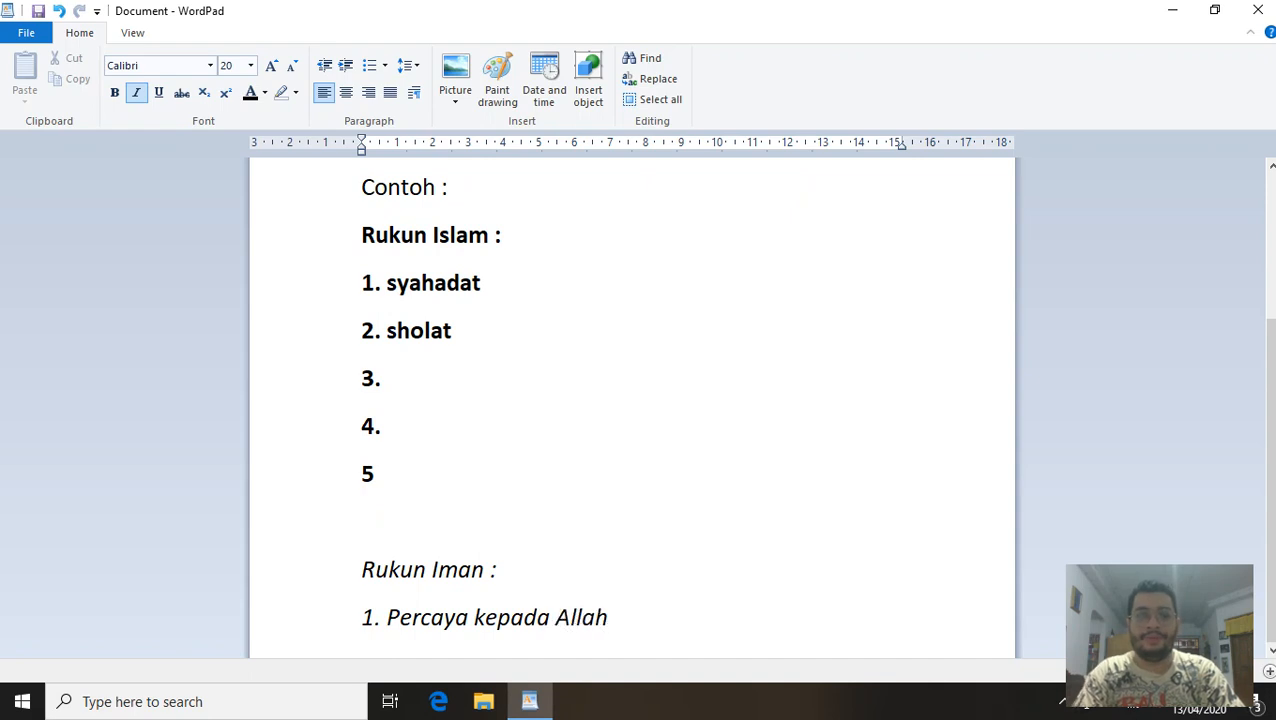
pyautogui.press('Return')
pyautogui.write('2. Perca')
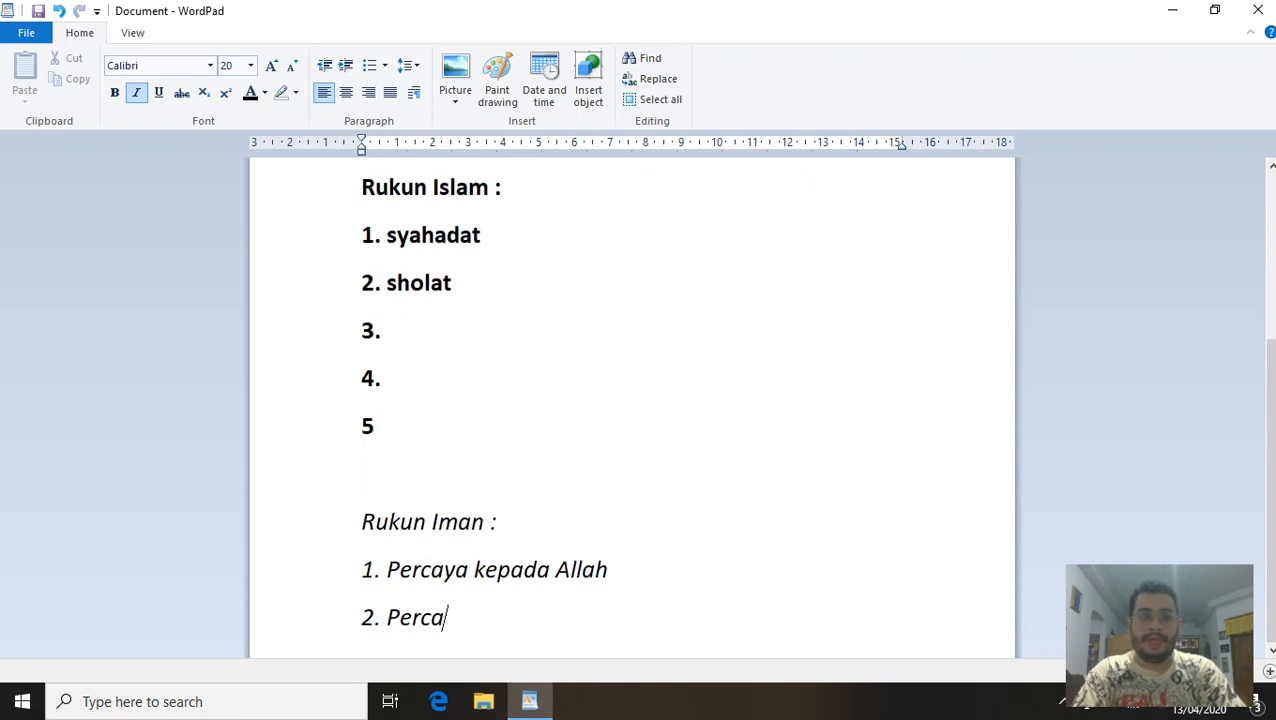
pyautogui.write('ya kepada')
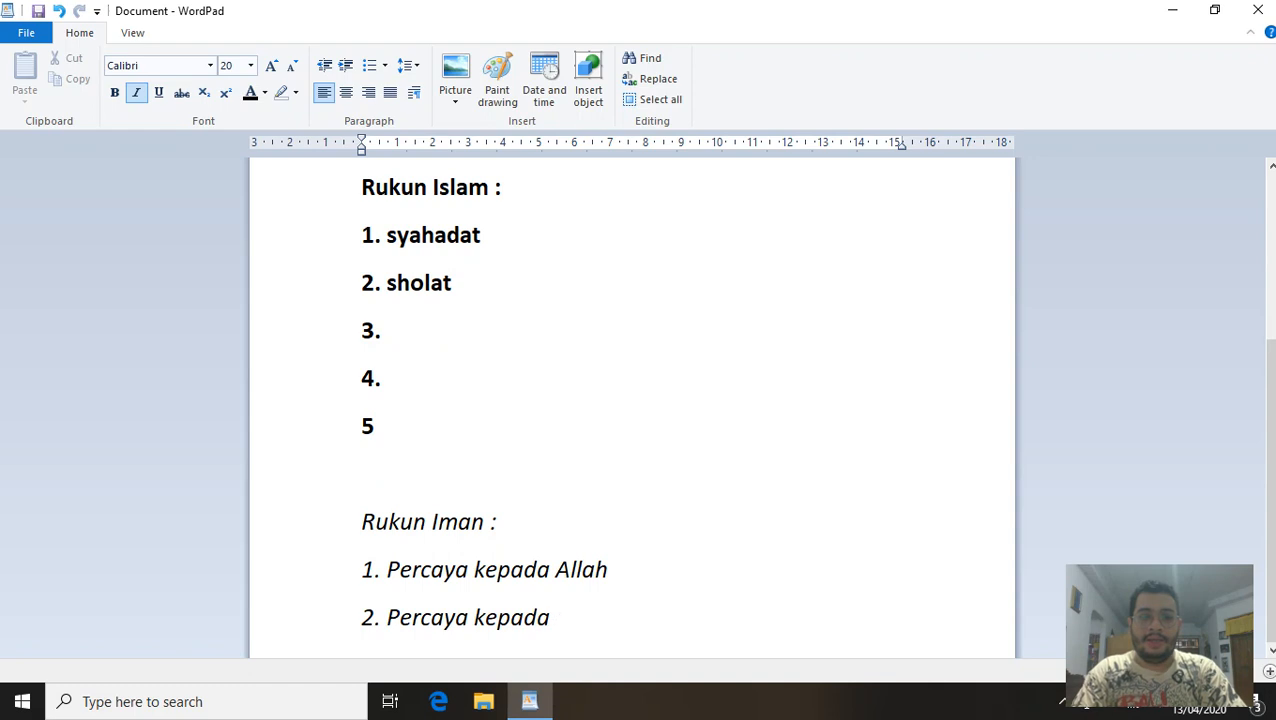
pyautogui.write(' Malaikat')
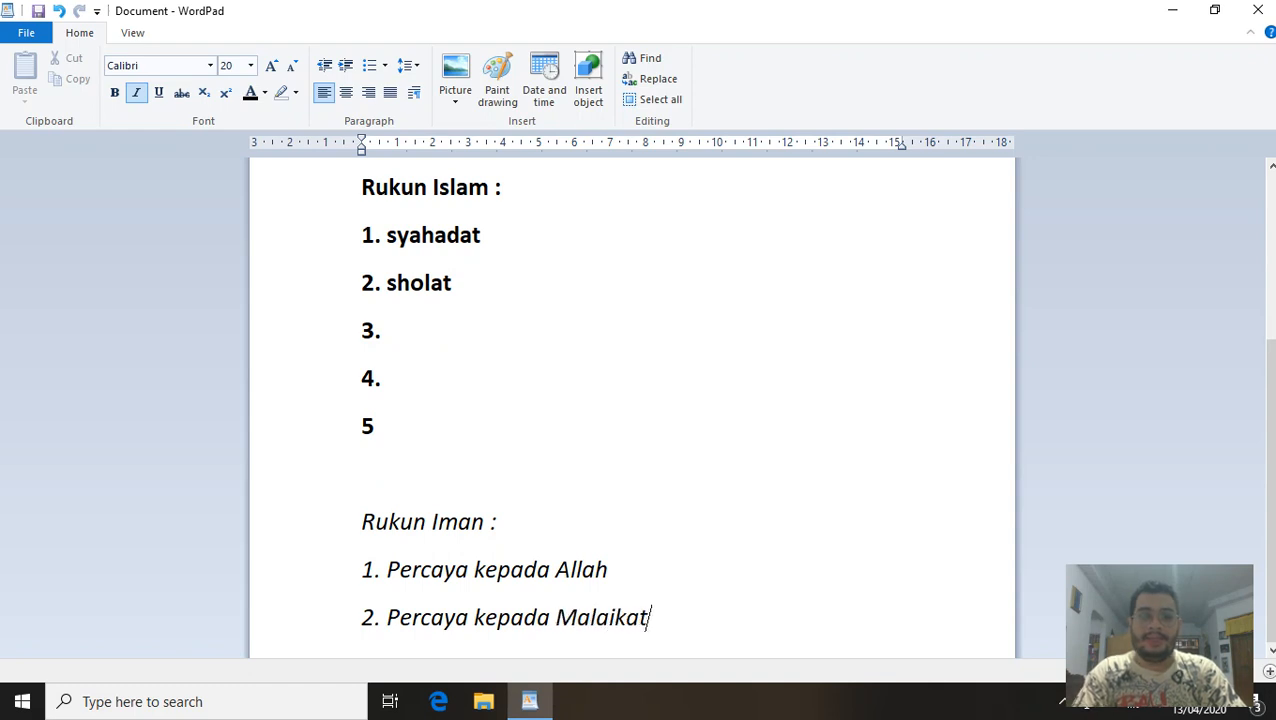
# Add empty numbered items 3. to 6. and two blank lines after the Iman list.
pyautogui.press('Return')
pyautogui.write('3.')
pyautogui.press('Return')
pyautogui.write('4.')
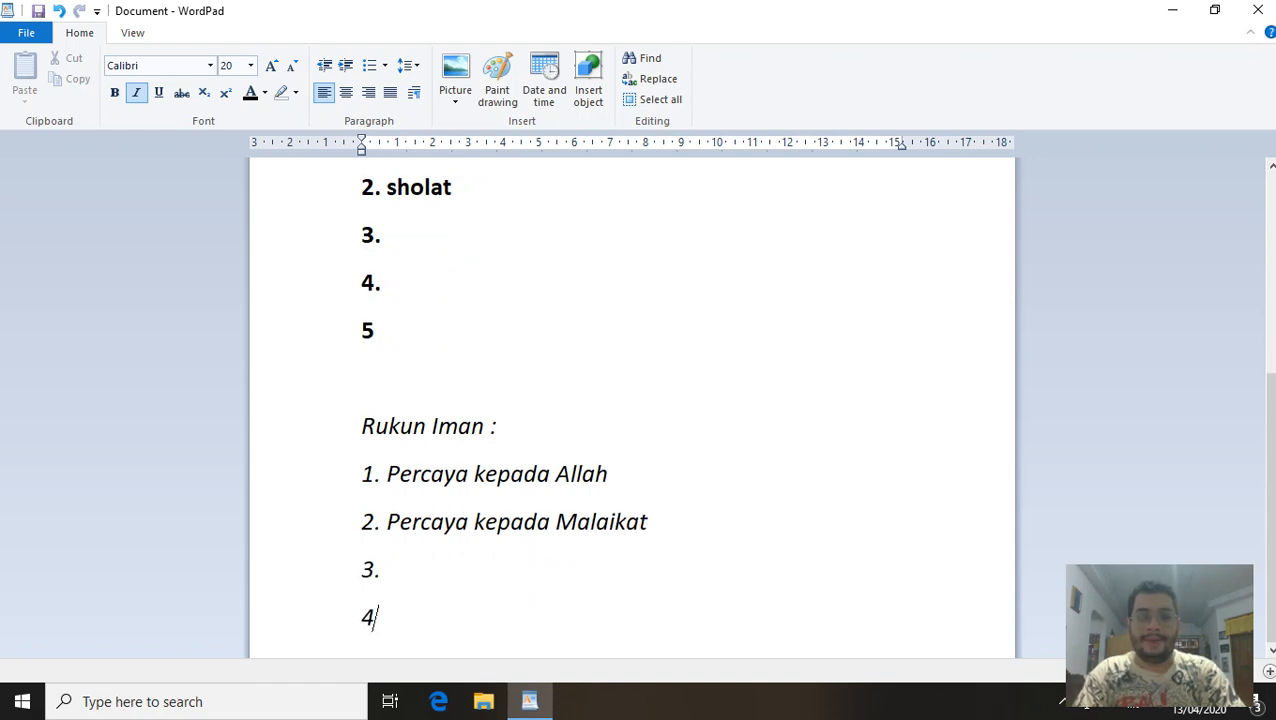
pyautogui.press('Return')
pyautogui.write('5.')
pyautogui.press('Return')
pyautogui.write('6.')
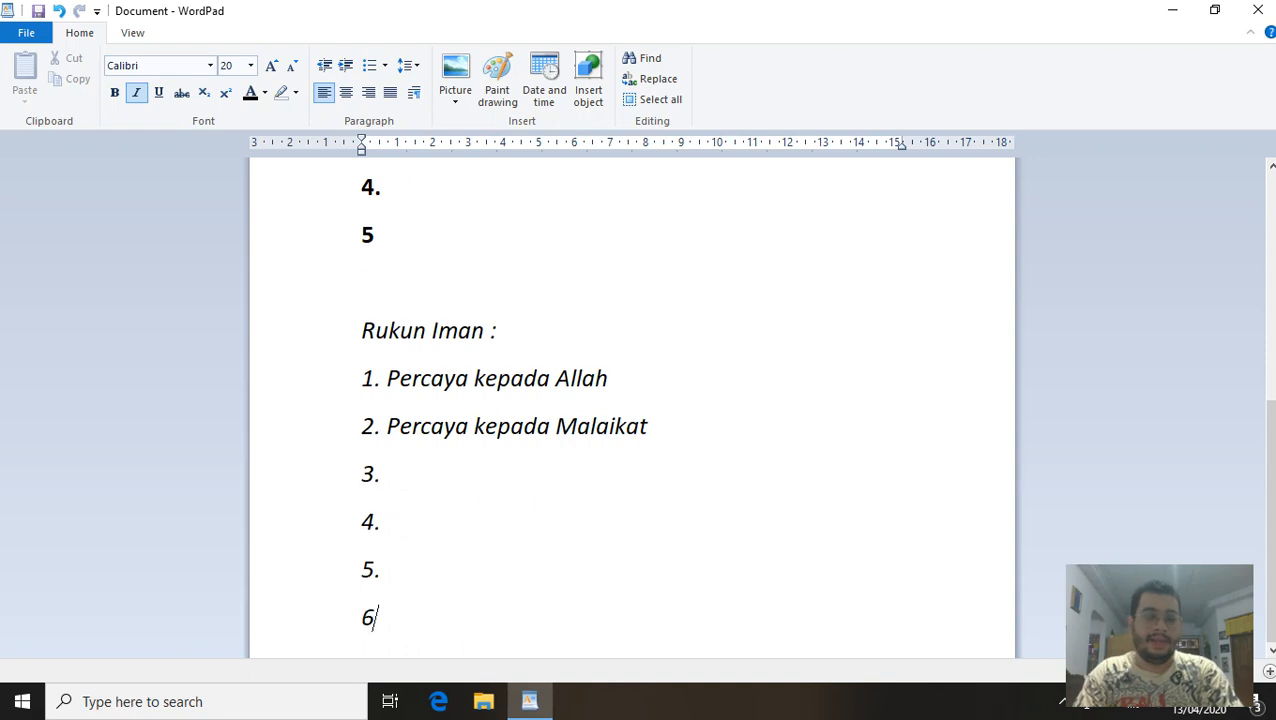
pyautogui.press('Return')
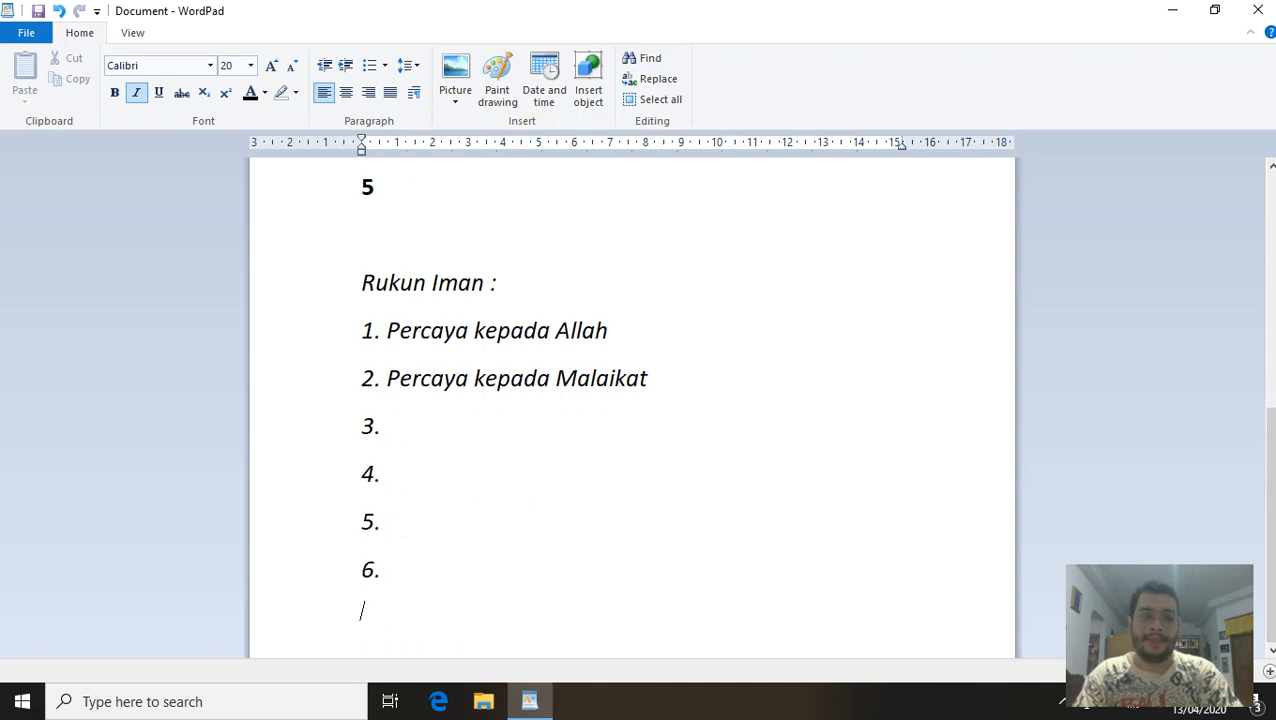
pyautogui.press('Return')
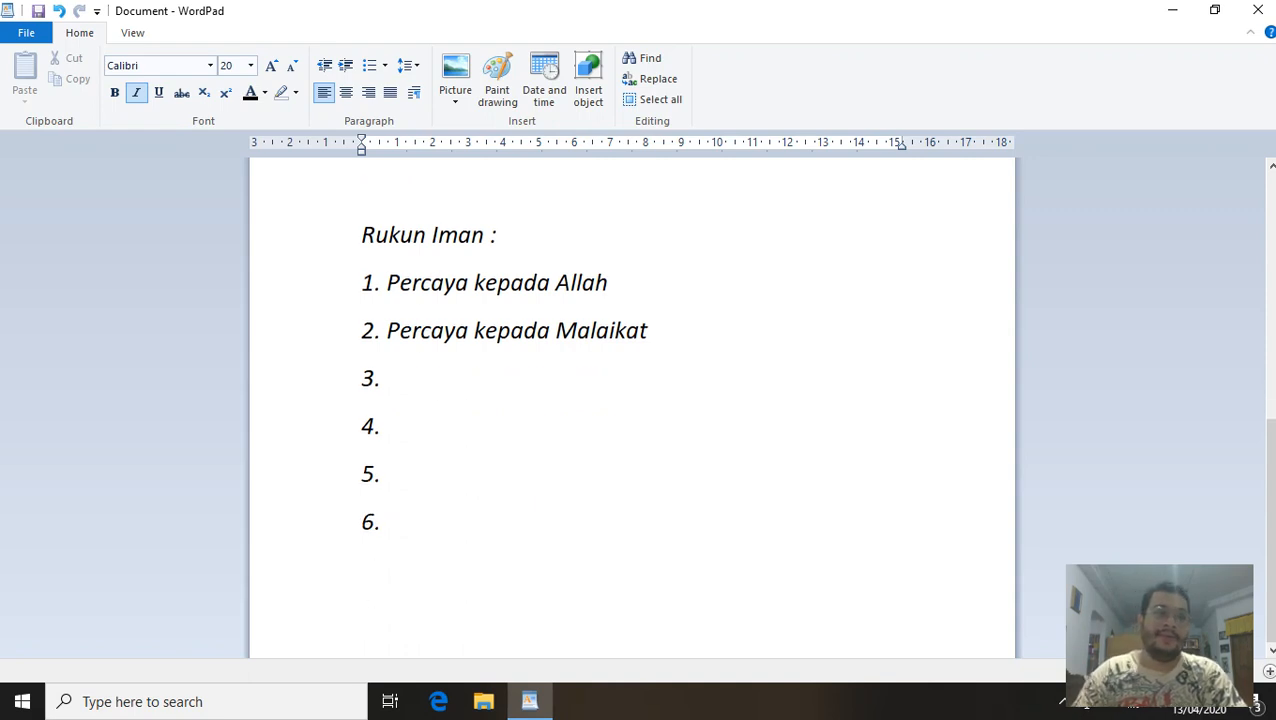
# Turn off italic formatting for the text below the Rukun Iman list.
pyautogui.click(136, 92)
pyautogui.scroll(1, 393, 331)
pyautogui.scroll(4, 393, 331)
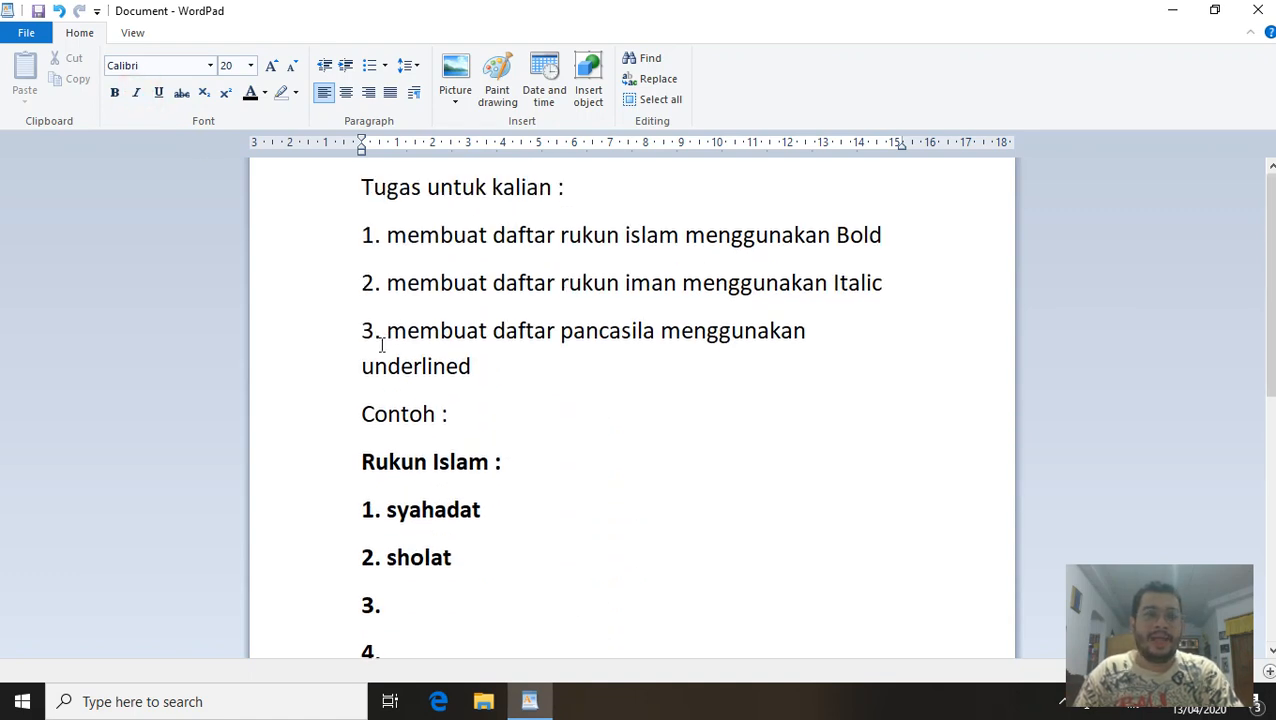
pyautogui.scroll(-5, 384, 334)
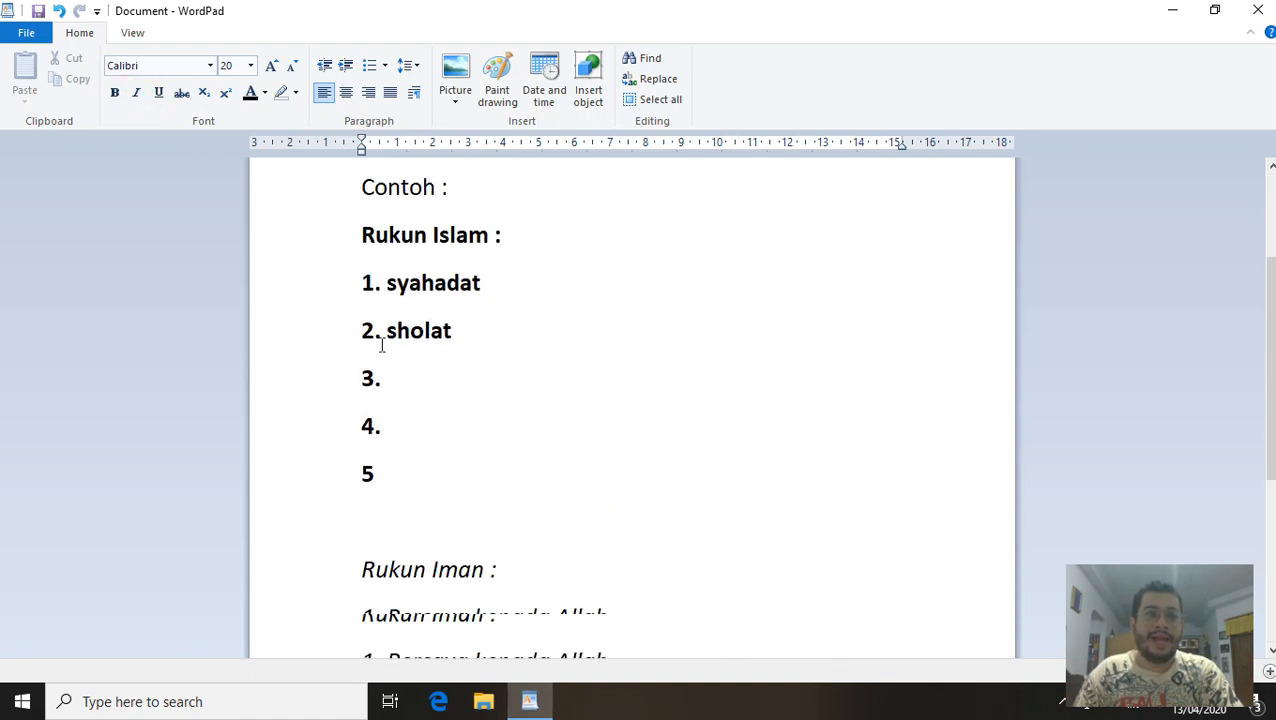
# Type an underlined 'Pancasila :' heading with 'Ketuhanan yang maha esa' and 'Kemanusiaan yang adil dan beradab'.
pyautogui.click(160, 97)
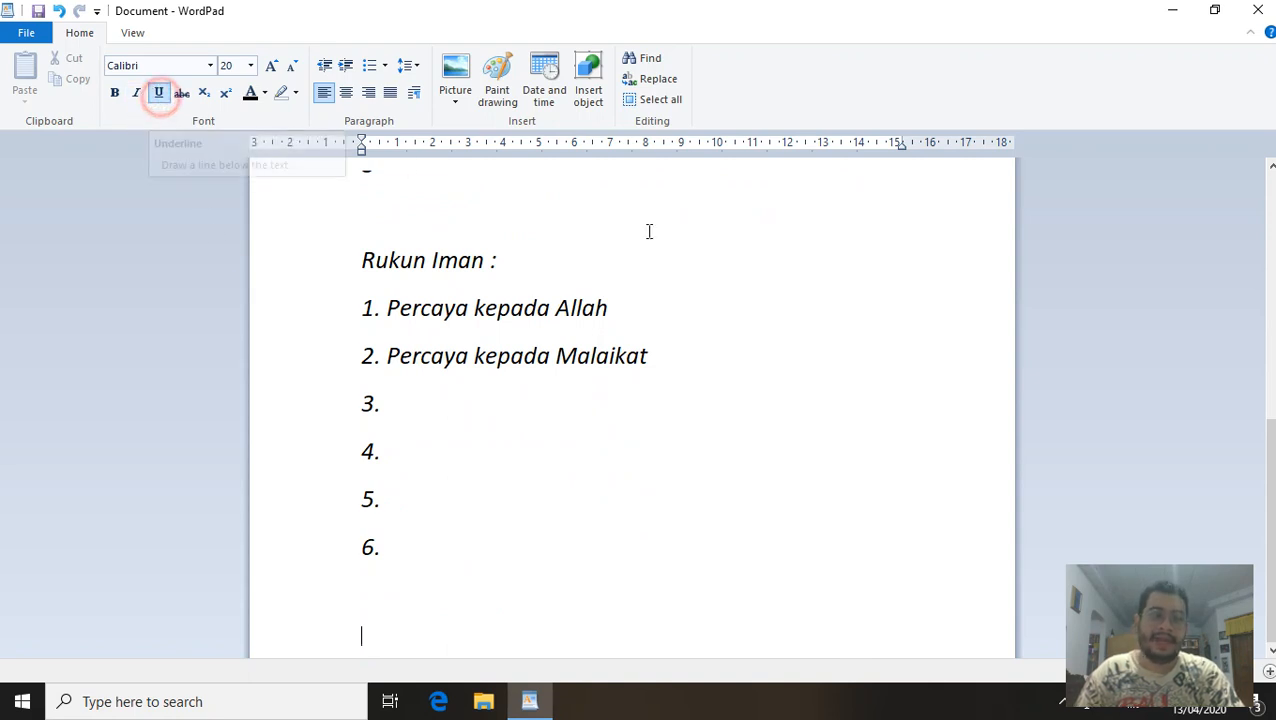
pyautogui.write('Panca')
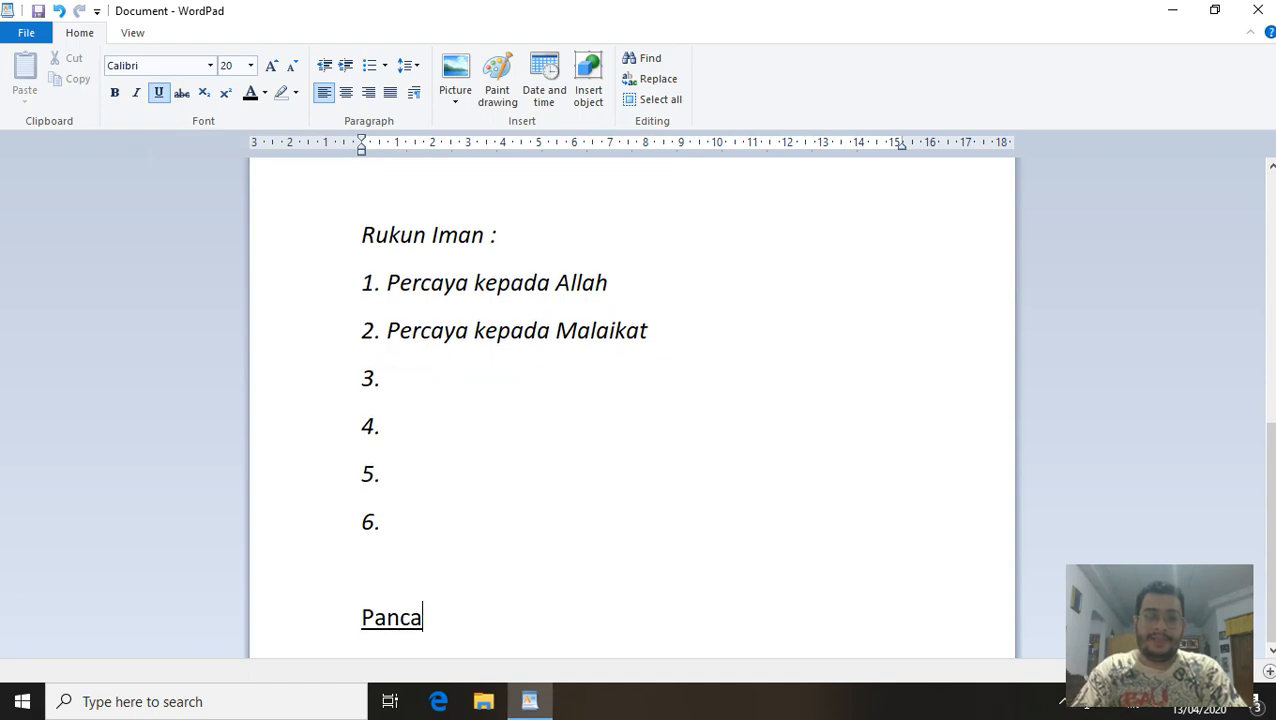
pyautogui.write('sila :')
pyautogui.press('Return')
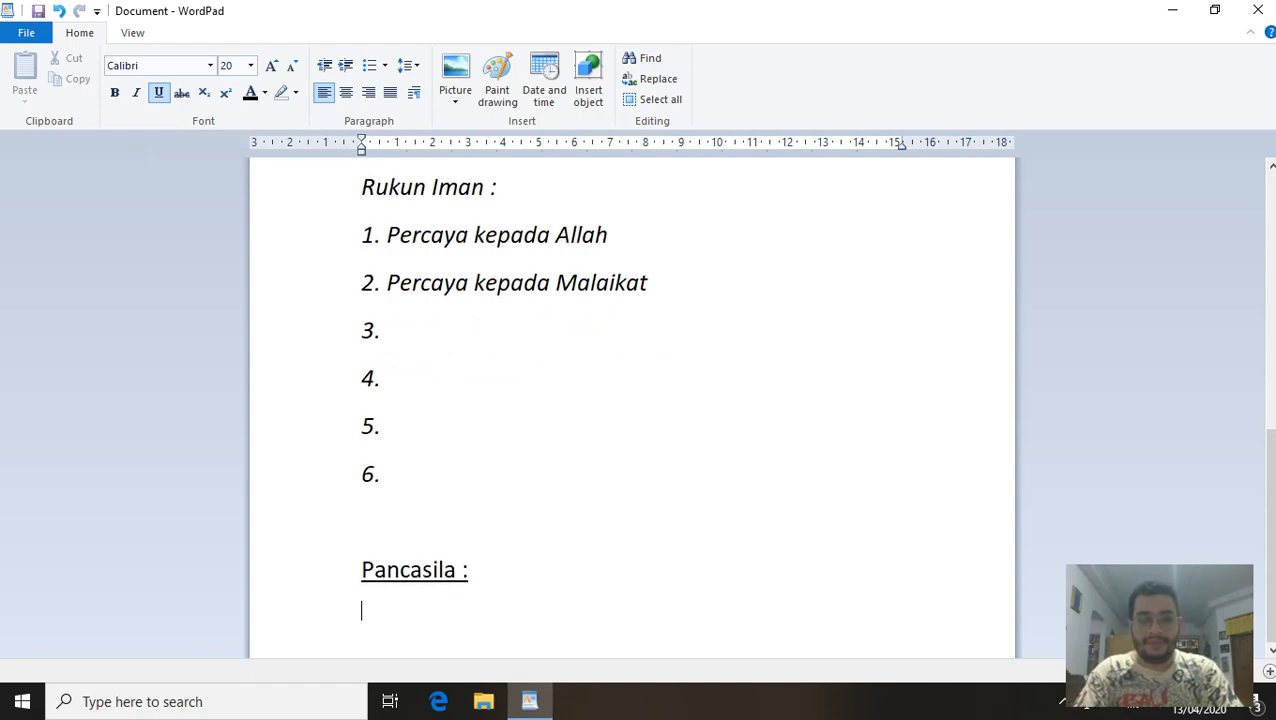
pyautogui.write('1. Ket')
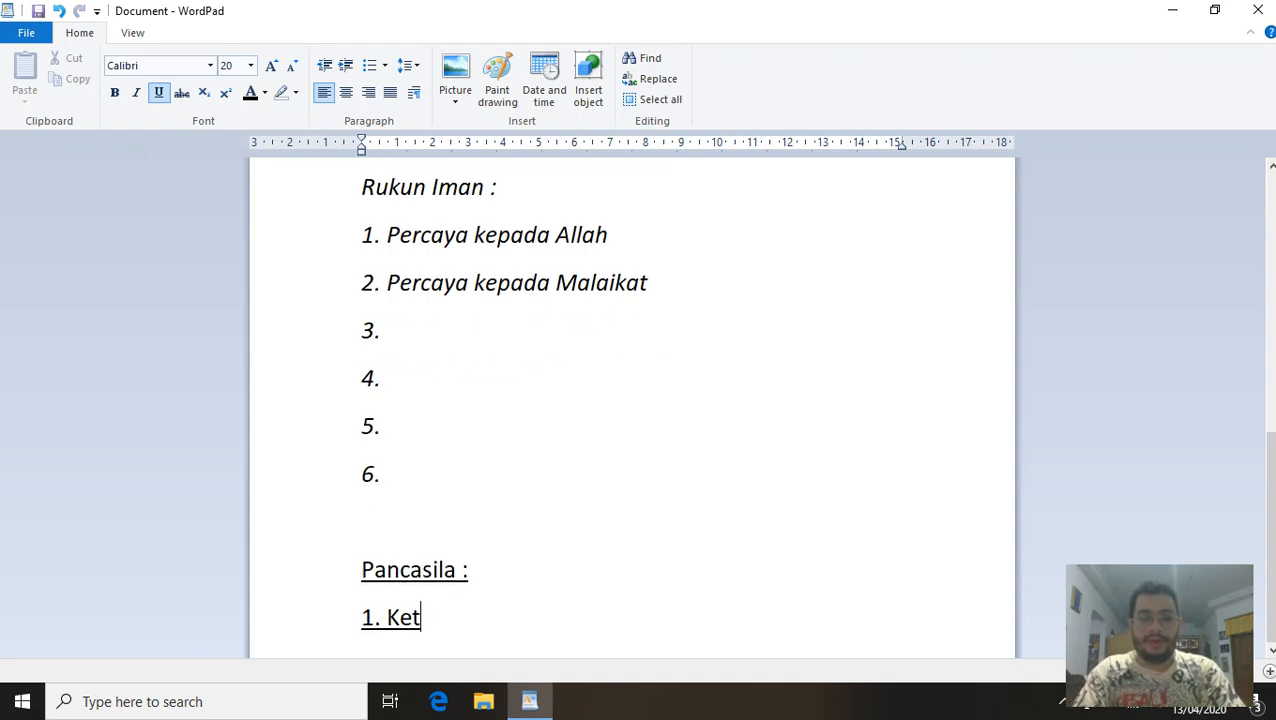
pyautogui.write('uhanan yang ma')
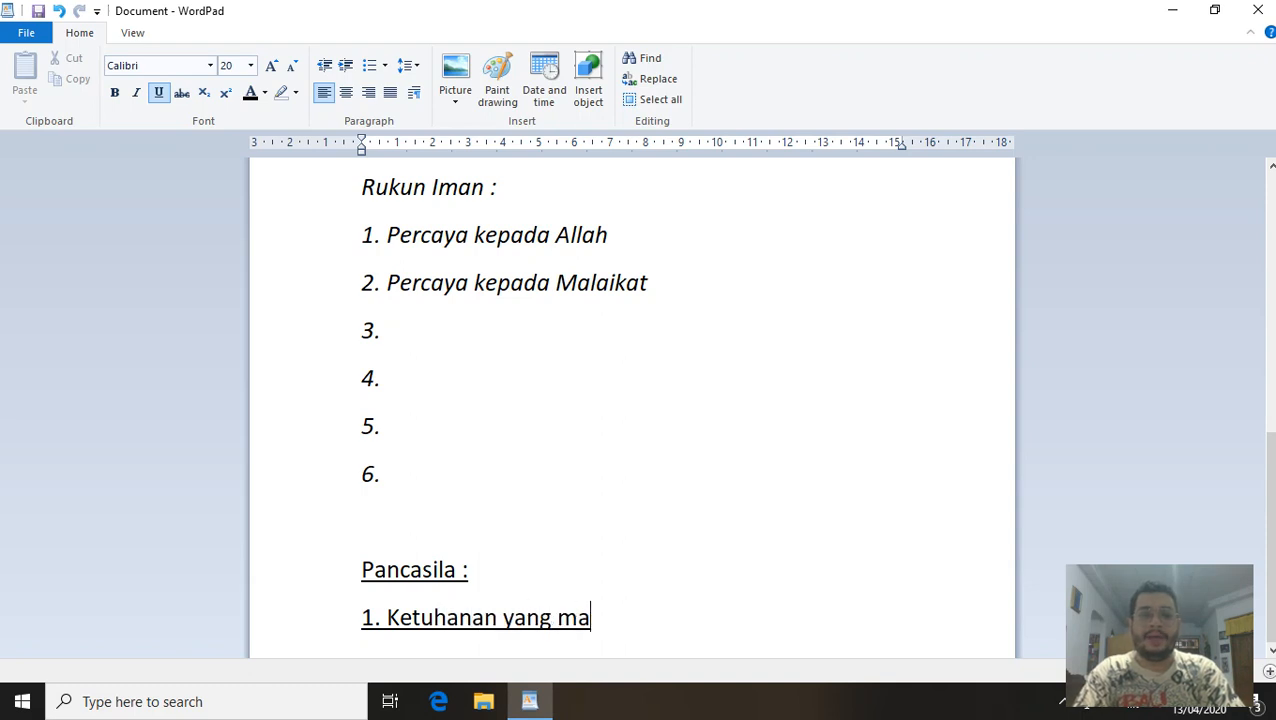
pyautogui.write('ha esa')
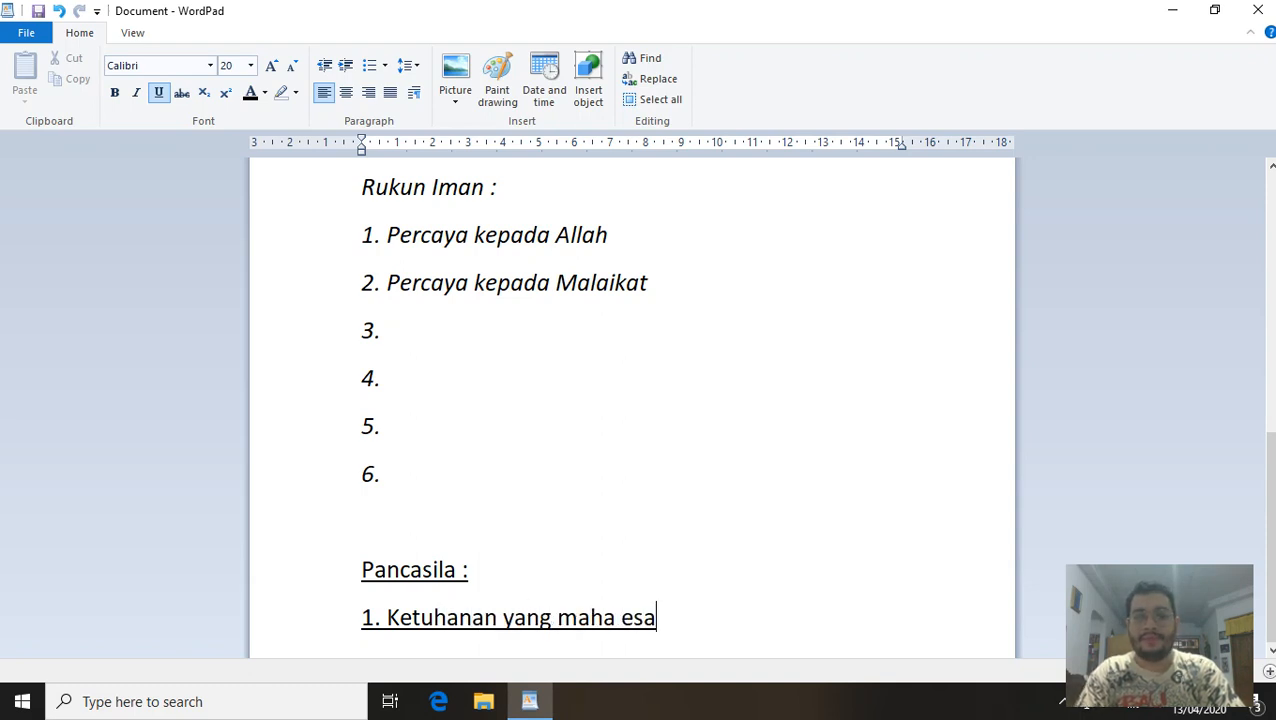
pyautogui.press('Return')
pyautogui.write('2. Ke')
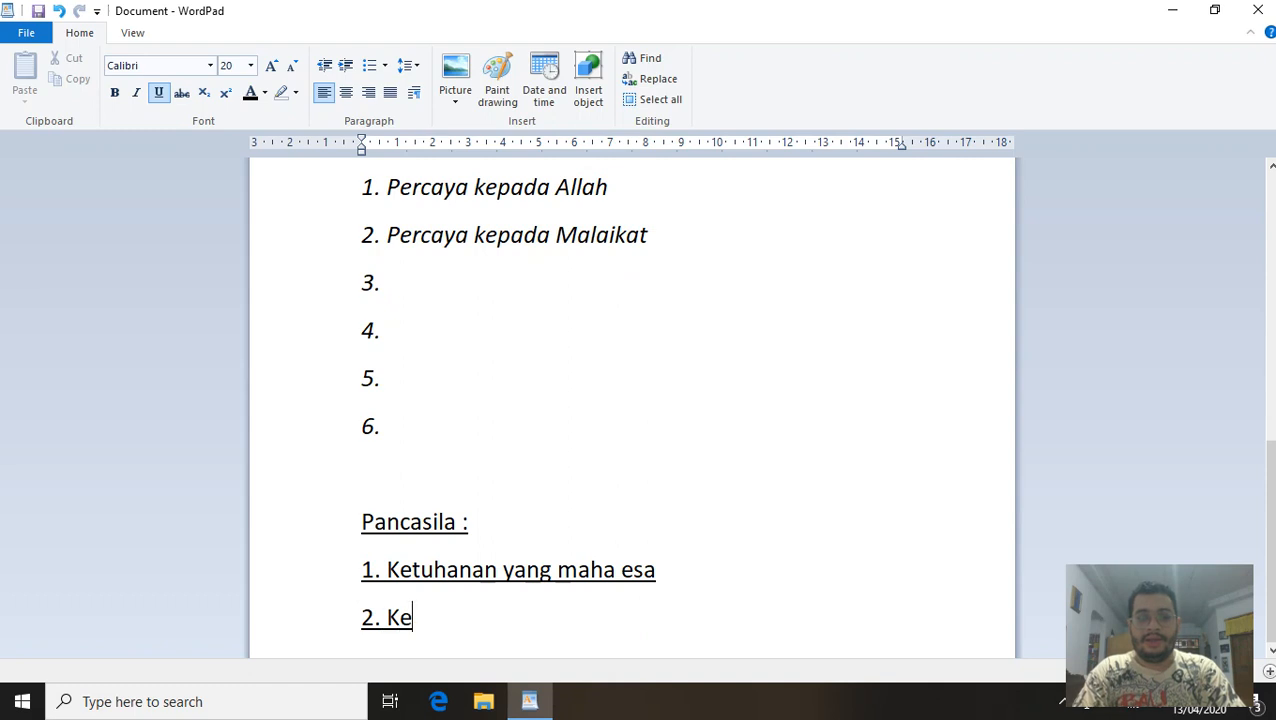
pyautogui.write('manusiaan ')
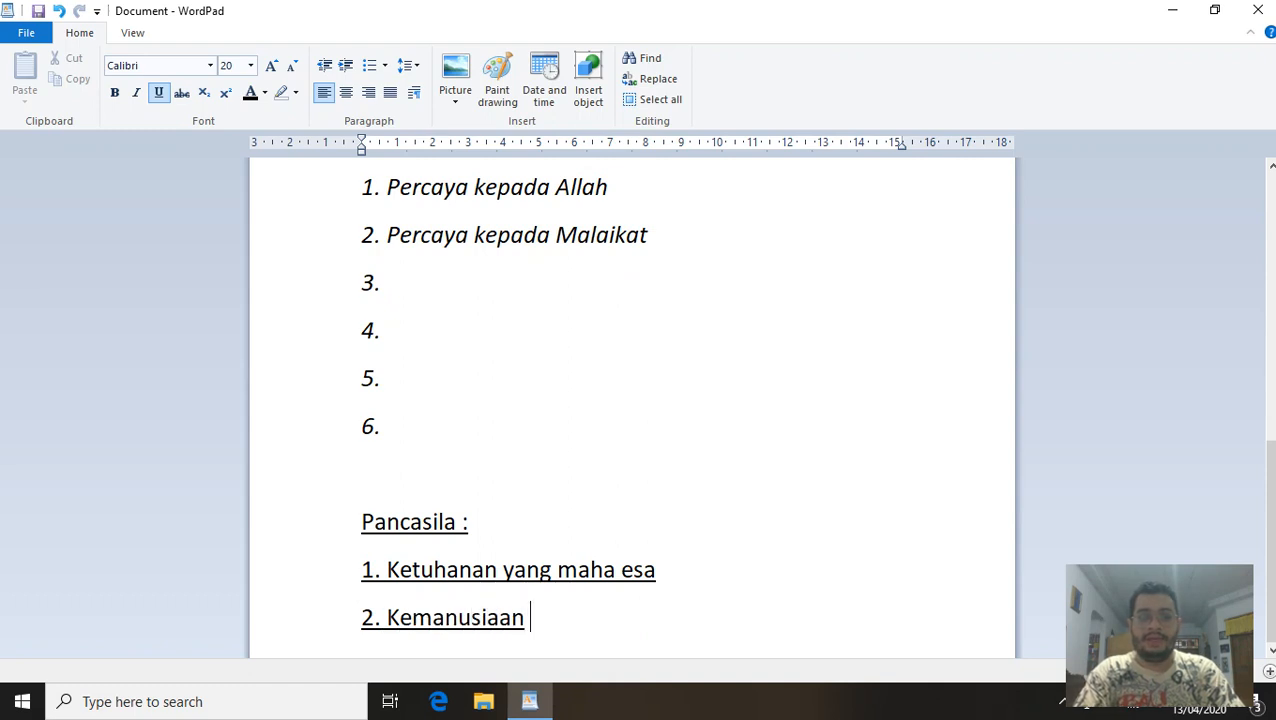
pyautogui.write('yang adil dan ')
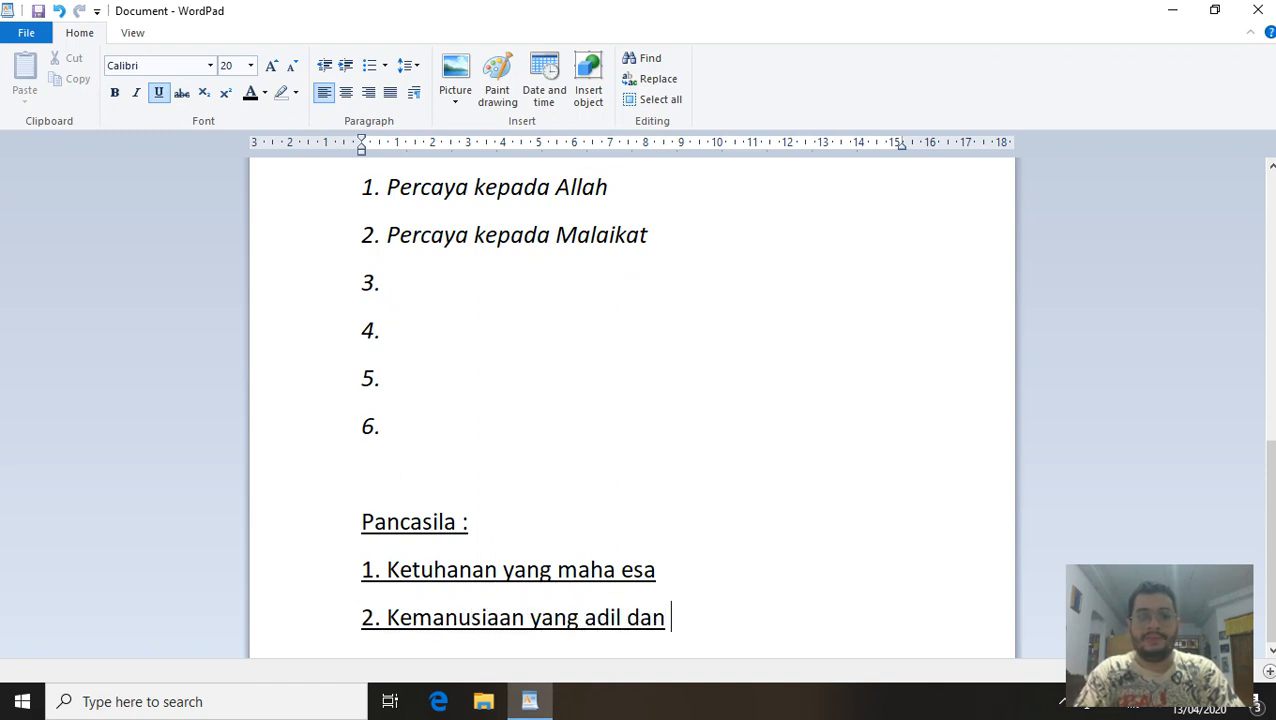
pyautogui.write('beradab')
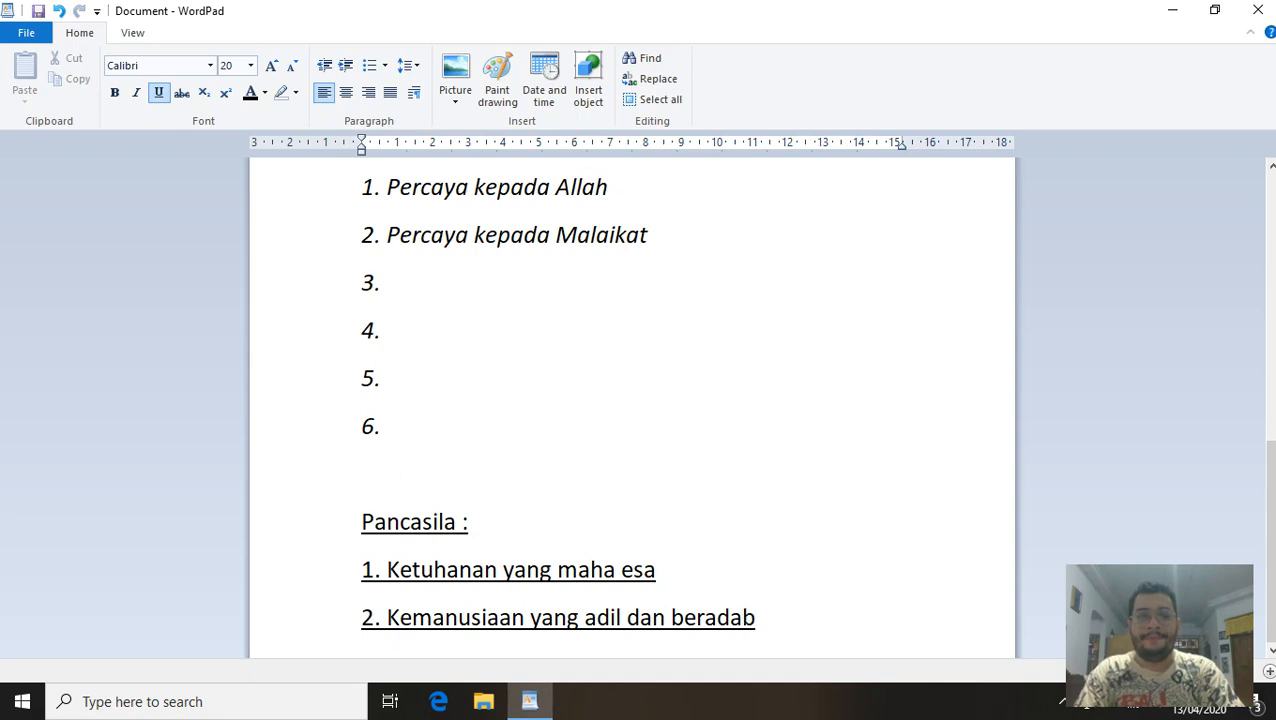
# Add empty numbered items 3., 4. and 5. with a blank line below.
pyautogui.press('Return')
pyautogui.write('3.')
pyautogui.press('Return')
pyautogui.write('4')
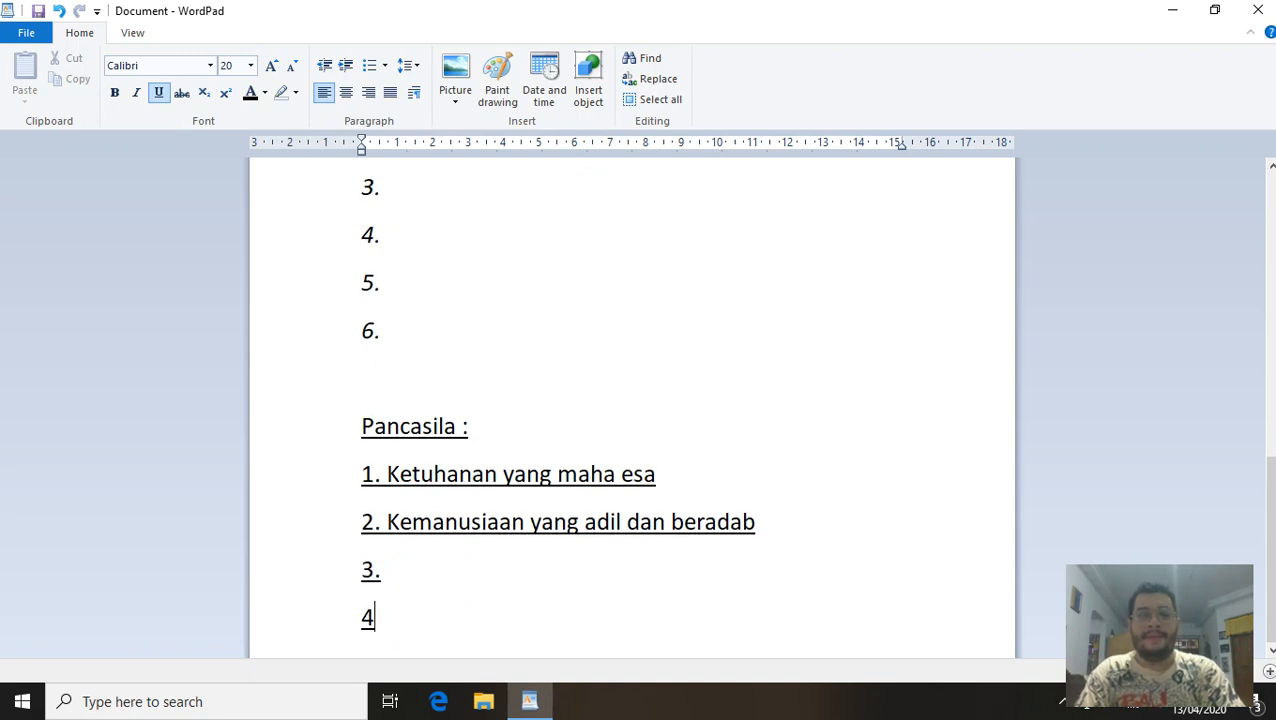
pyautogui.write('.')
pyautogui.press('Return')
pyautogui.write('5.')
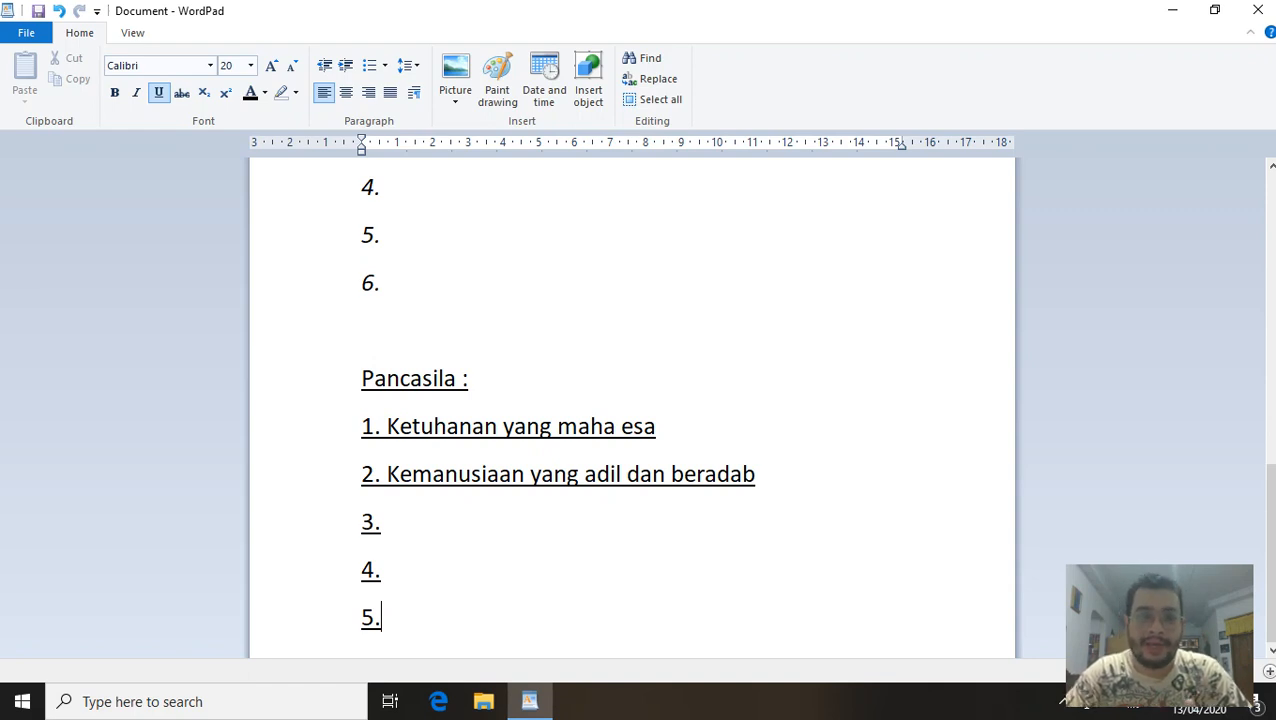
pyautogui.press('Return')
pyautogui.press('Return')
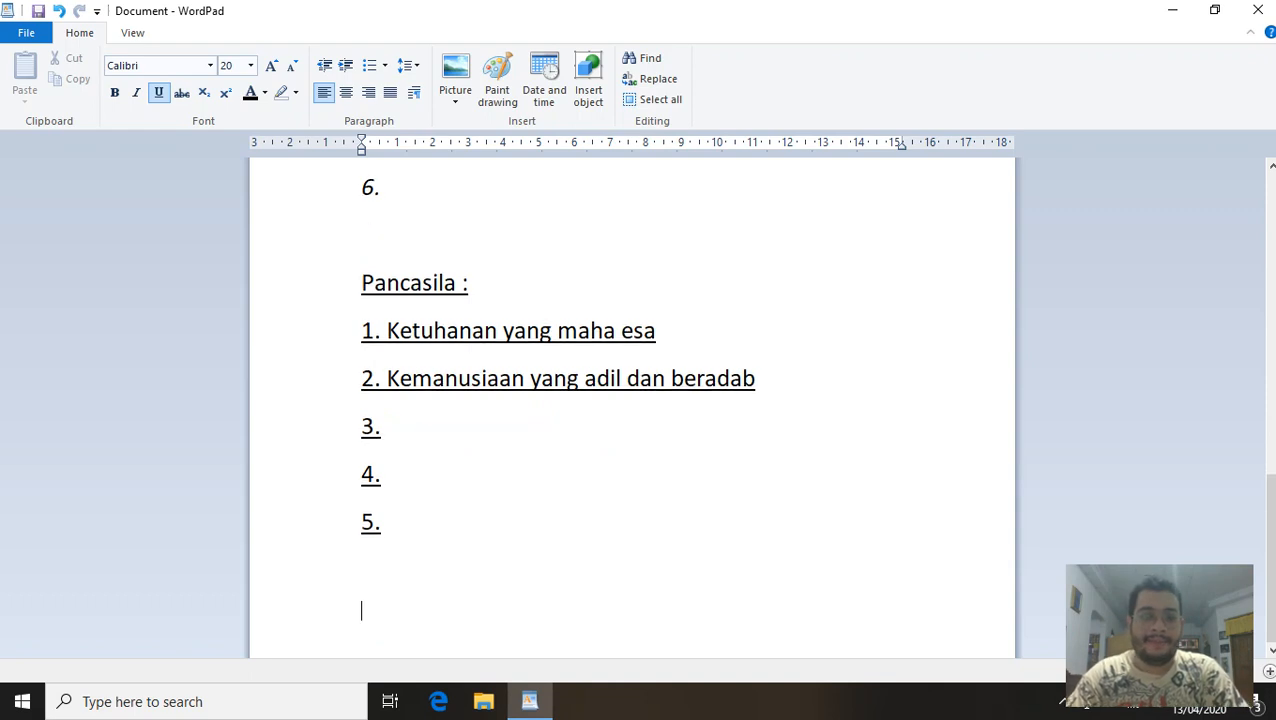
# Without underline, type 'LDL TIK 1 (spasi) NAMA KALIAN' and an example 'LDL TIK 1' line with a student's name.
pyautogui.click(158, 92)
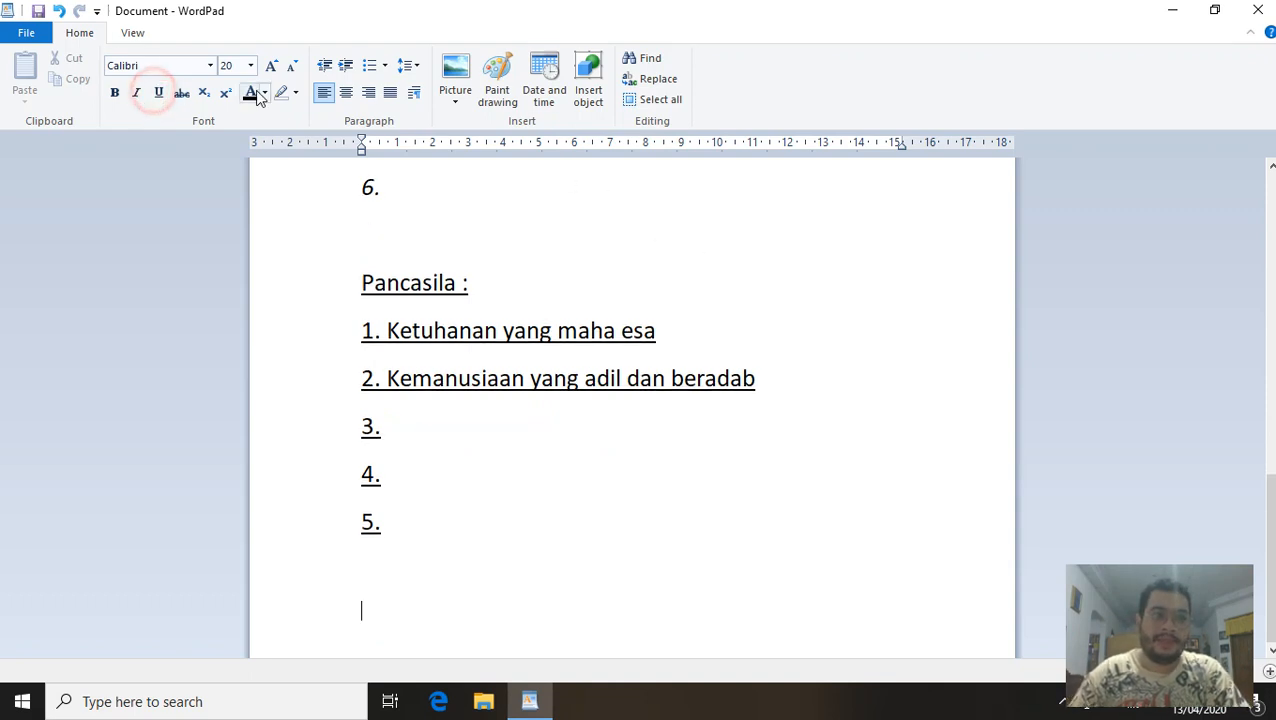
pyautogui.write('LDL')
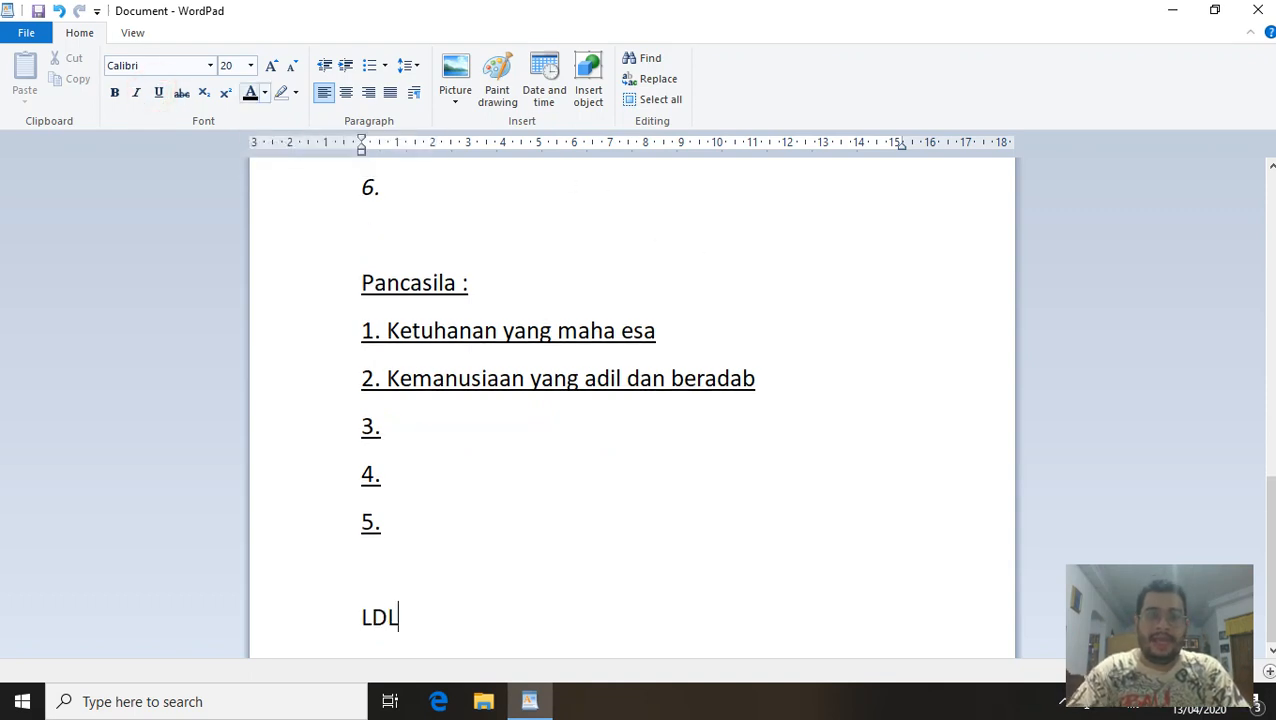
pyautogui.write(' TIK 1 ')
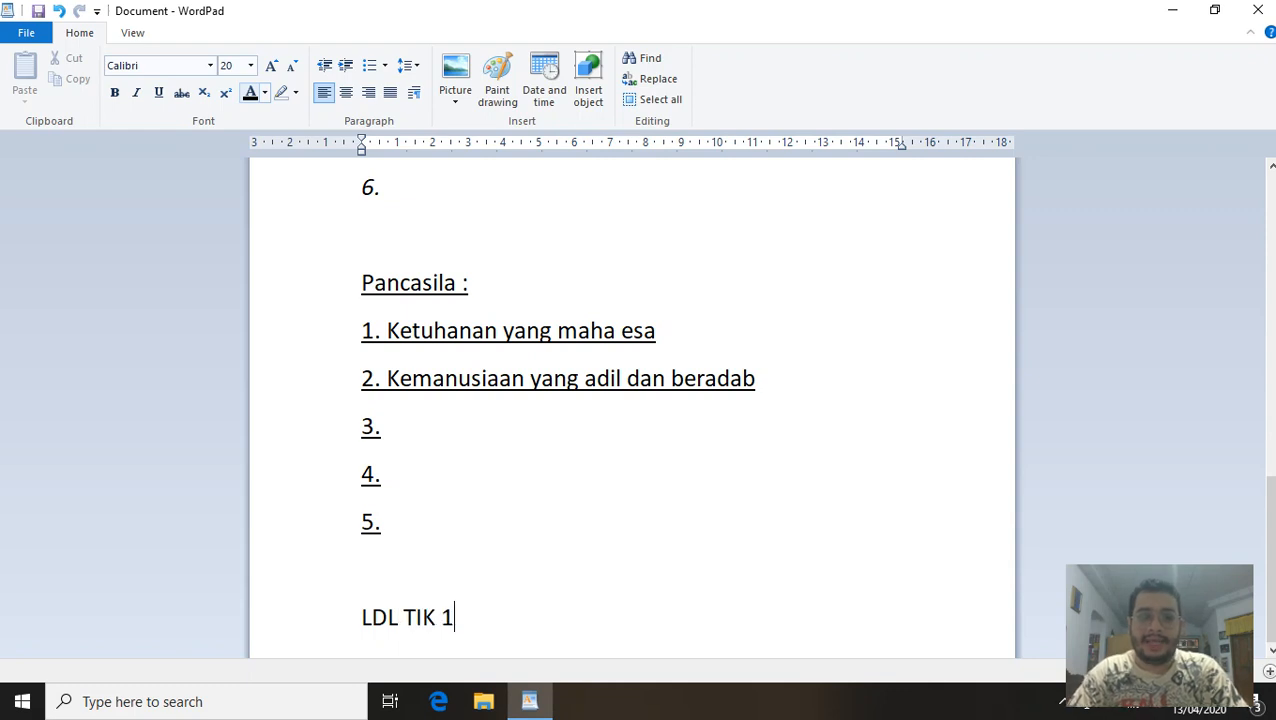
pyautogui.write('(')
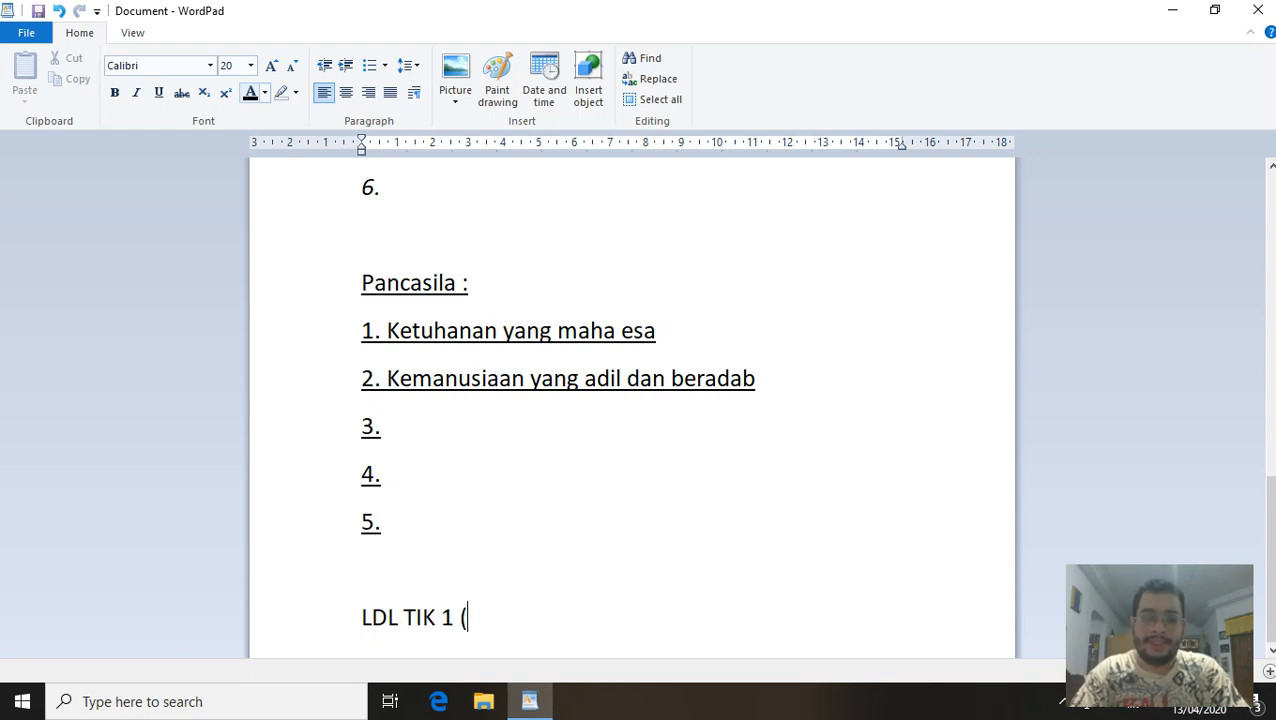
pyautogui.write('spasi) NAMA')
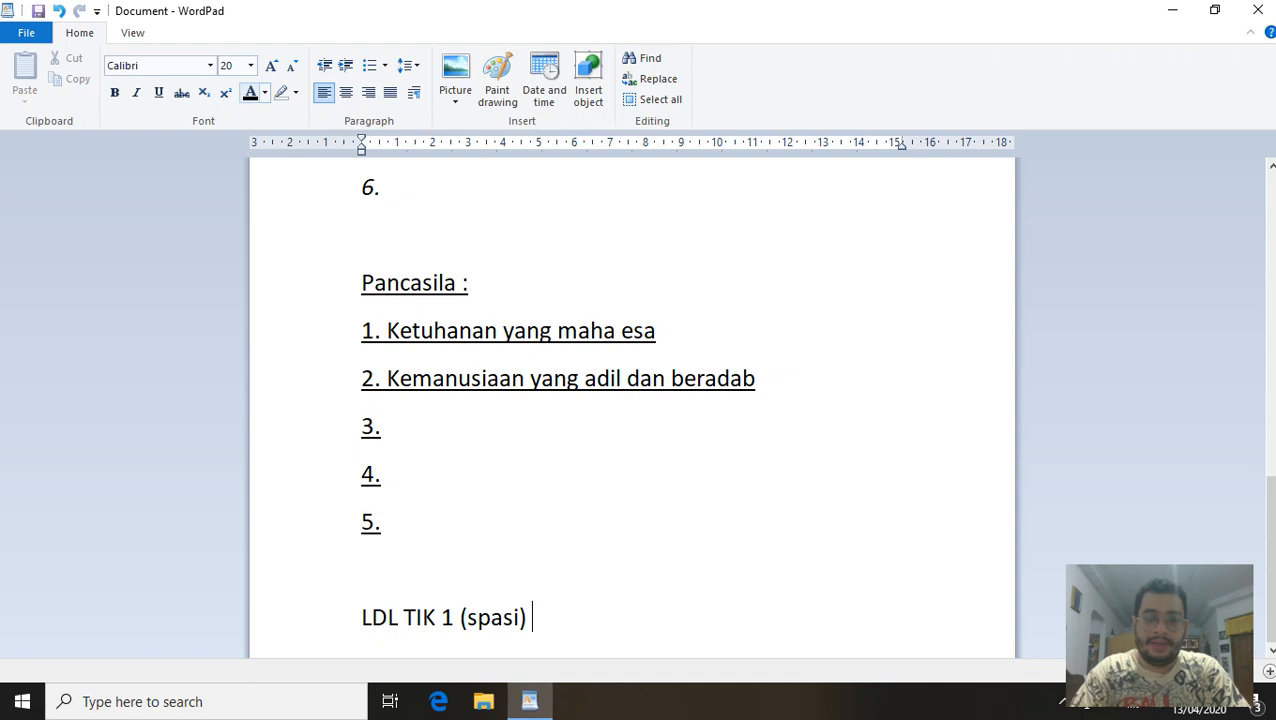
pyautogui.write(' KALIAN')
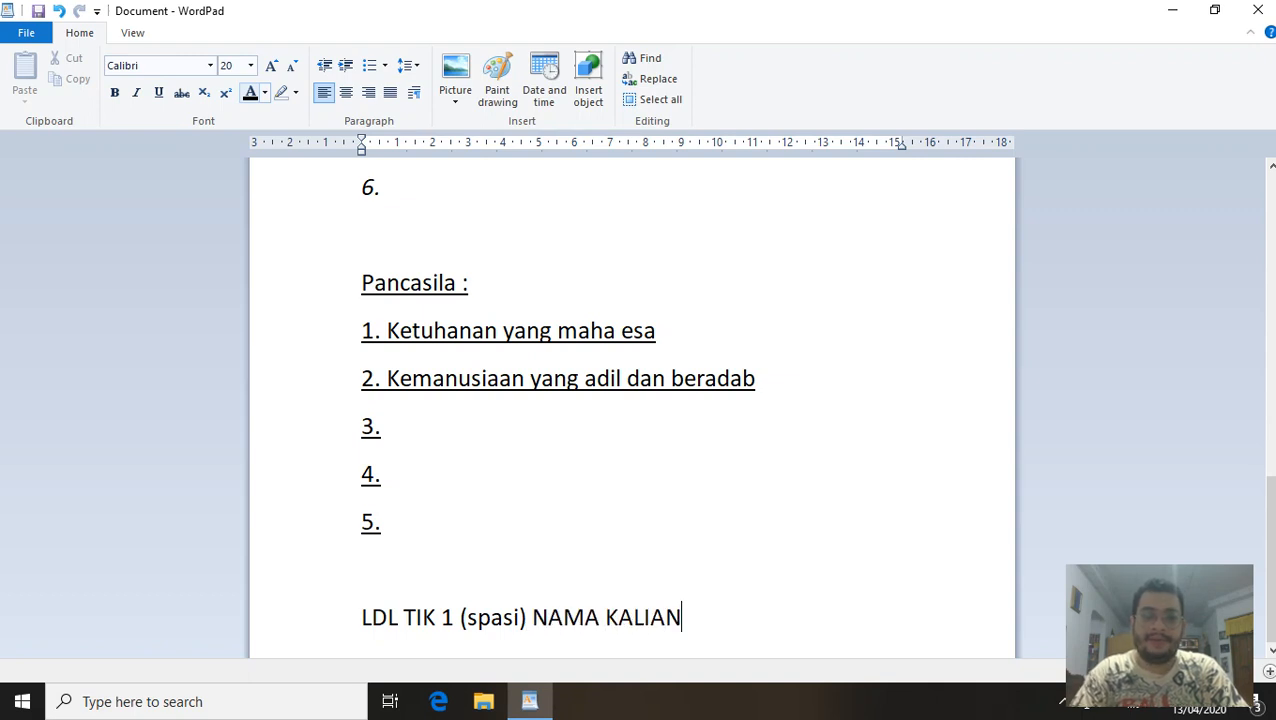
pyautogui.press('Return')
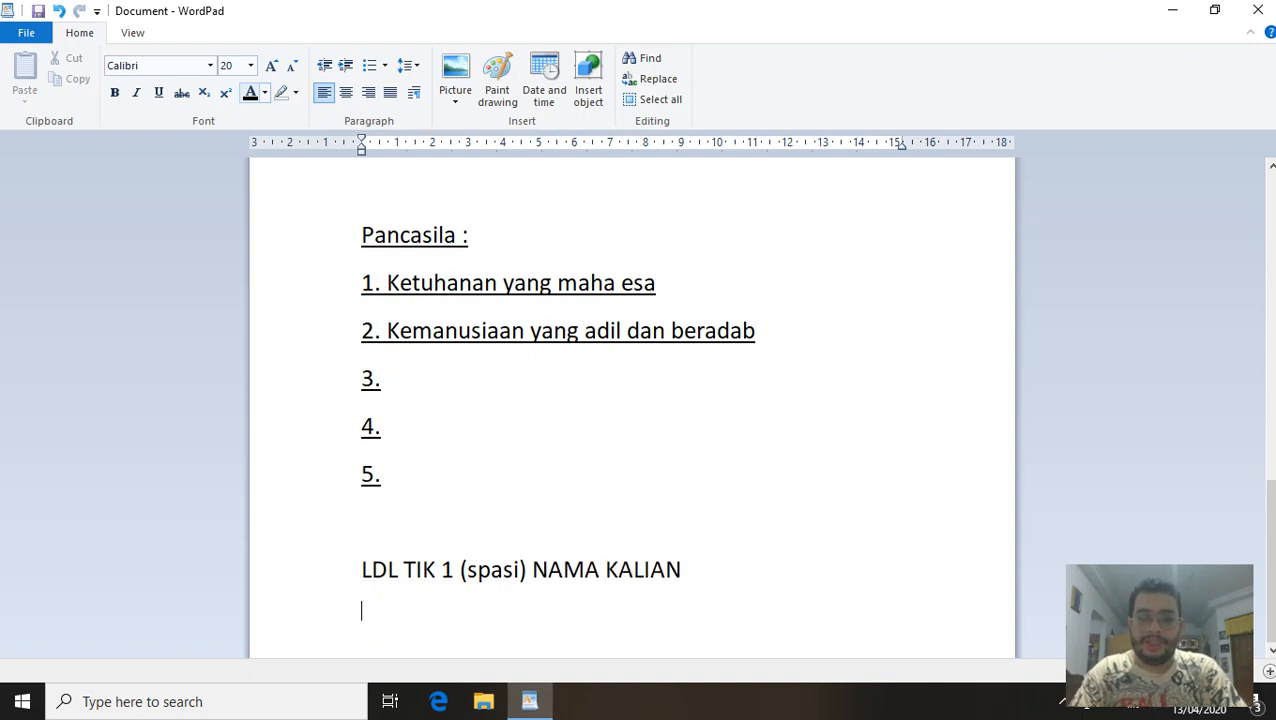
pyautogui.write('LDL TIK')
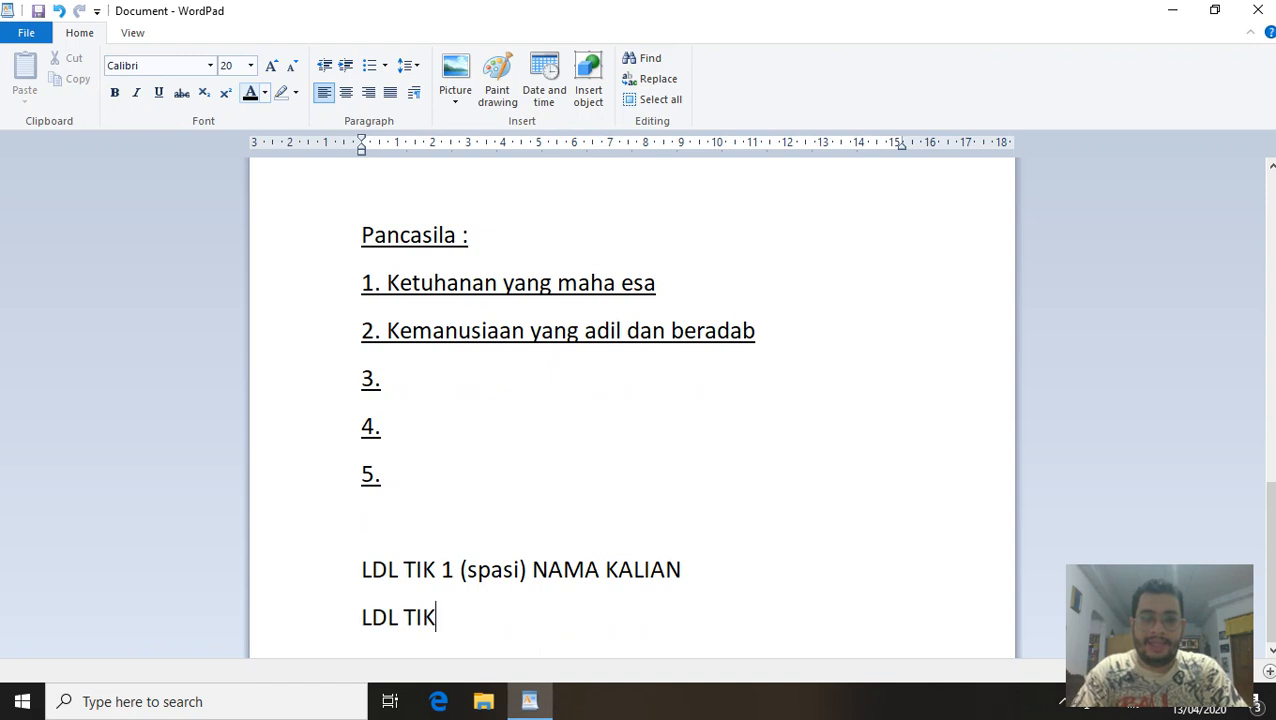
pyautogui.write(' 1 (')
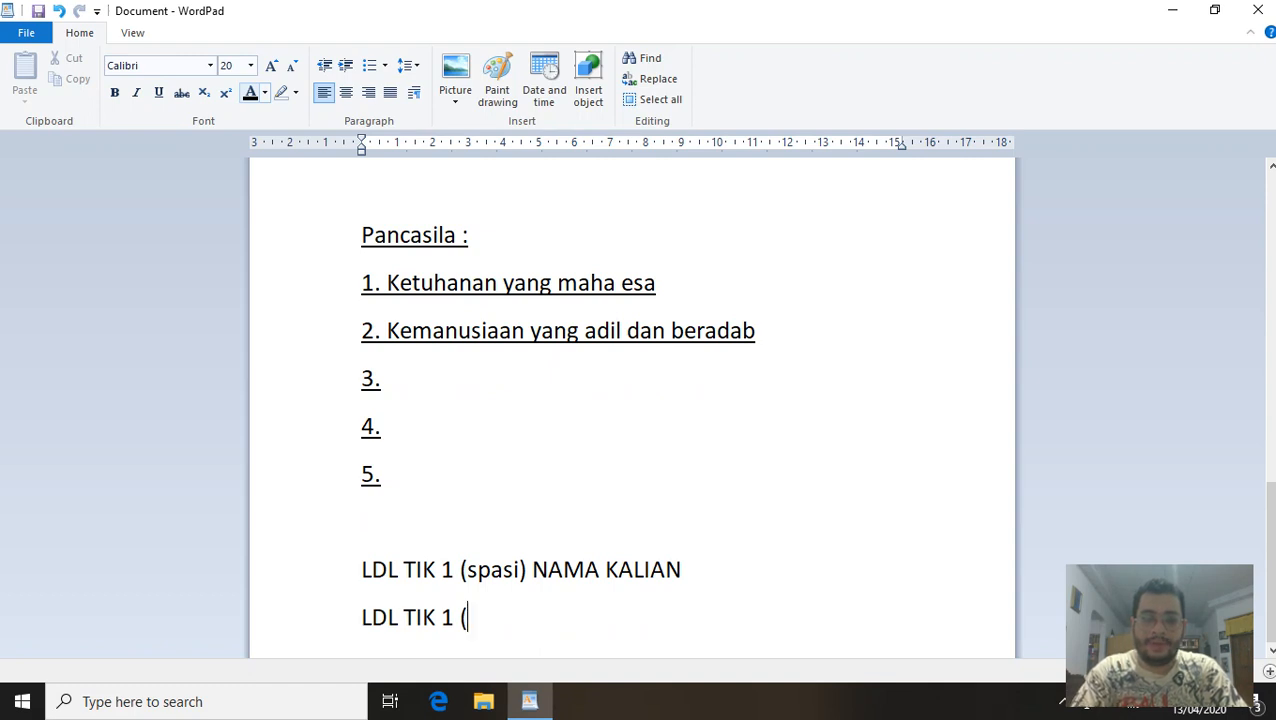
pyautogui.press('BackSpace')
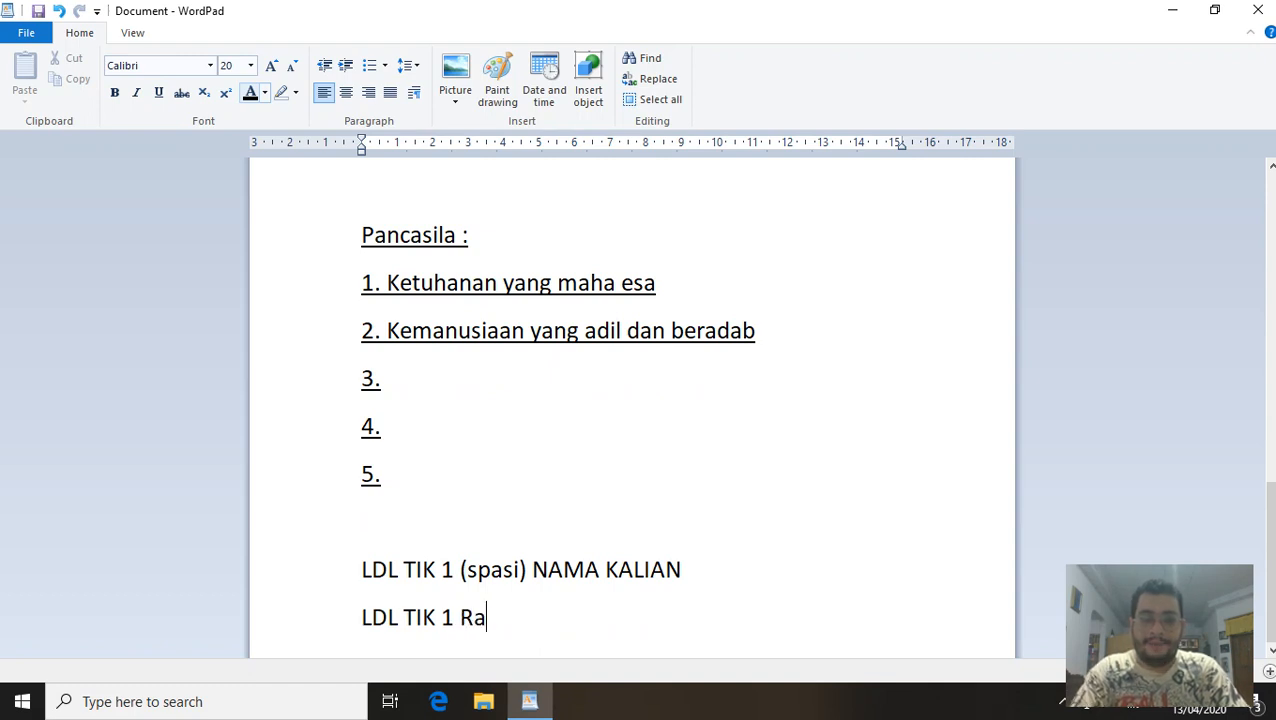
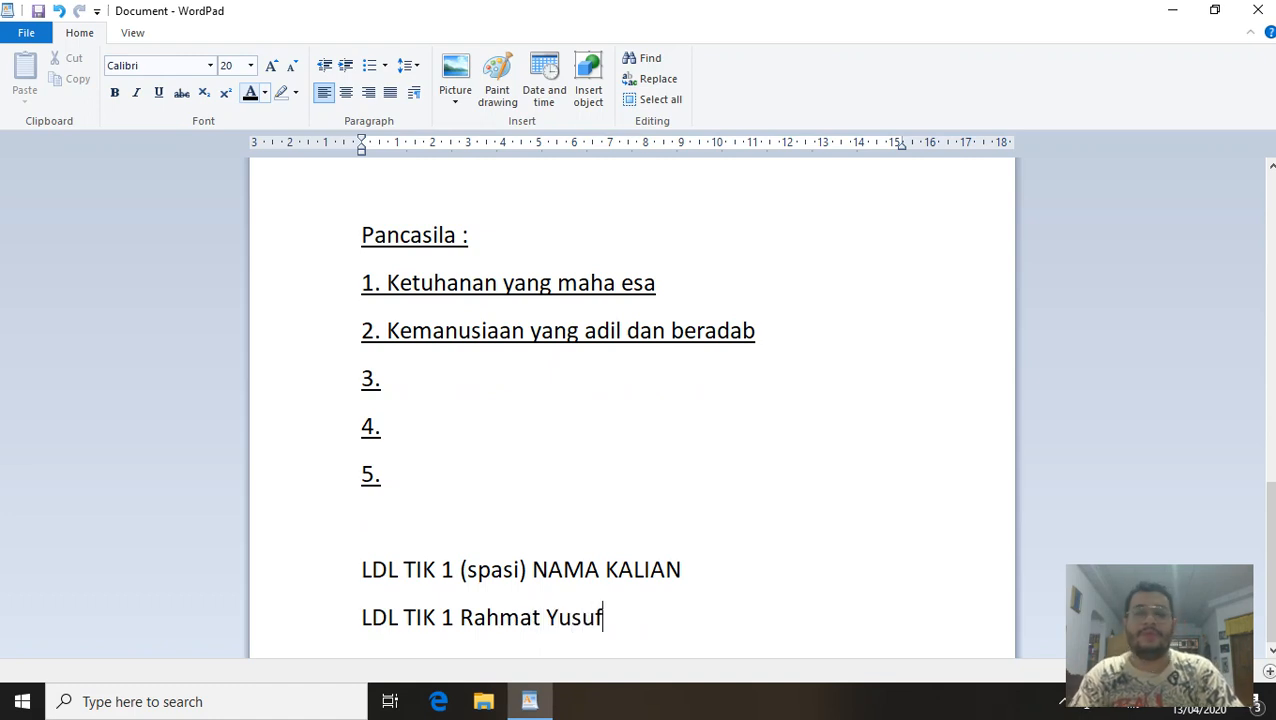